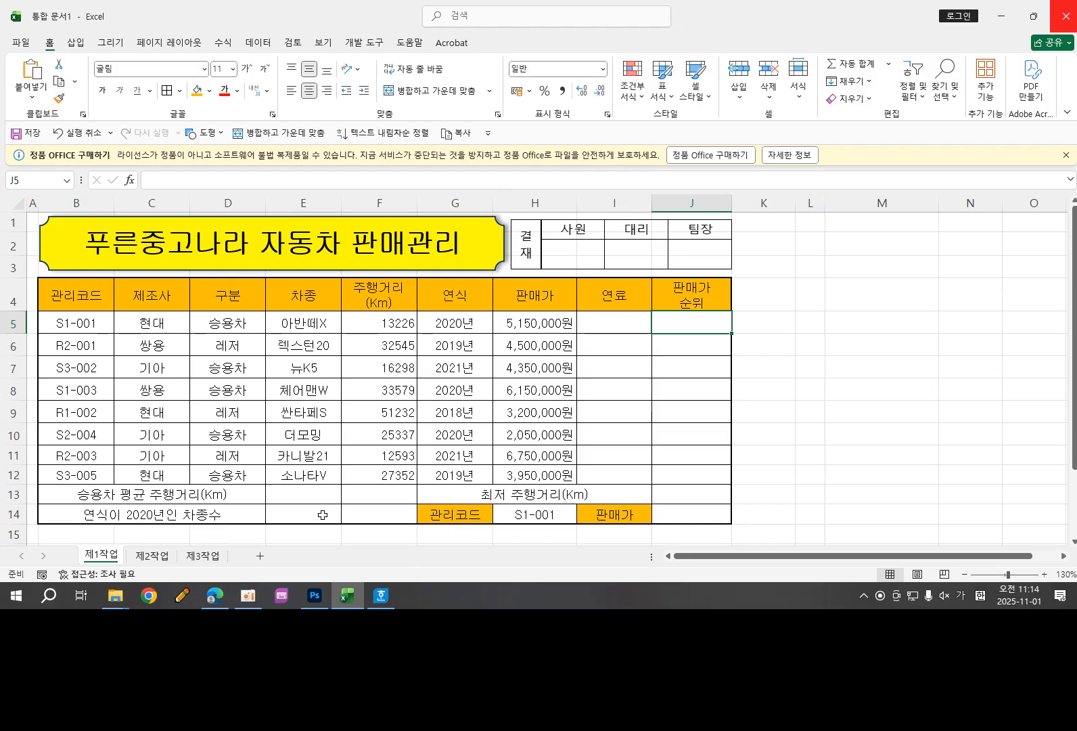
{"action": "left_click", "coordinate": [600, 323]}
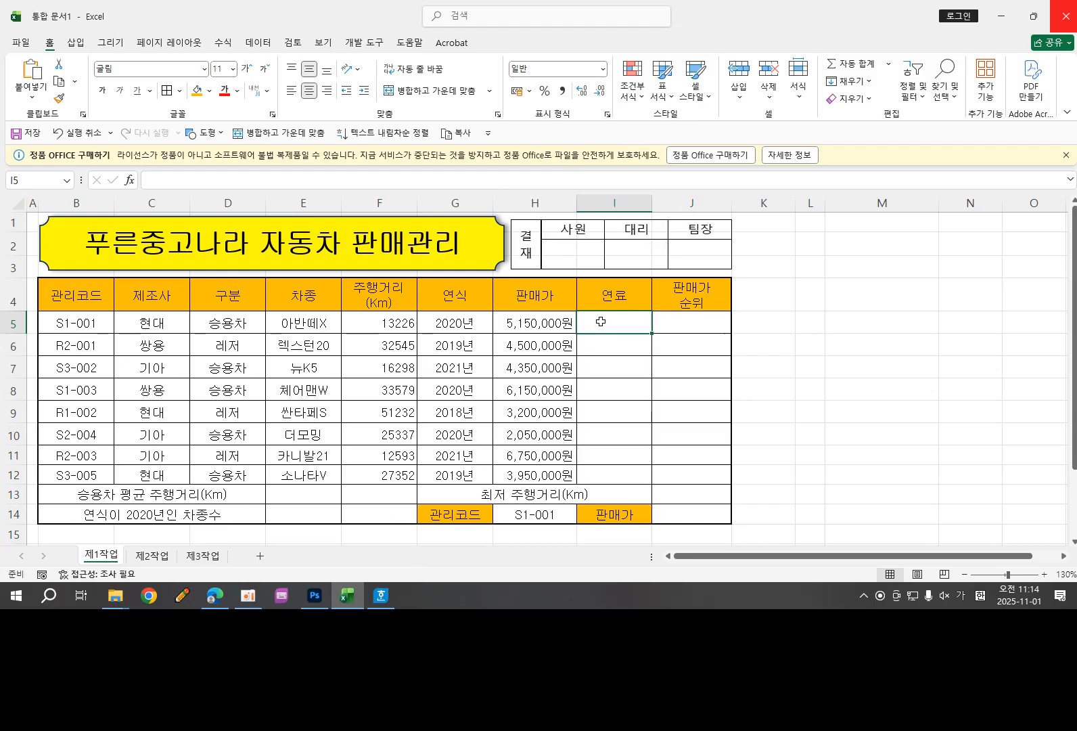
{"action": "left_click", "coordinate": [692, 320]}
{"action": "left_click", "coordinate": [301, 514]}
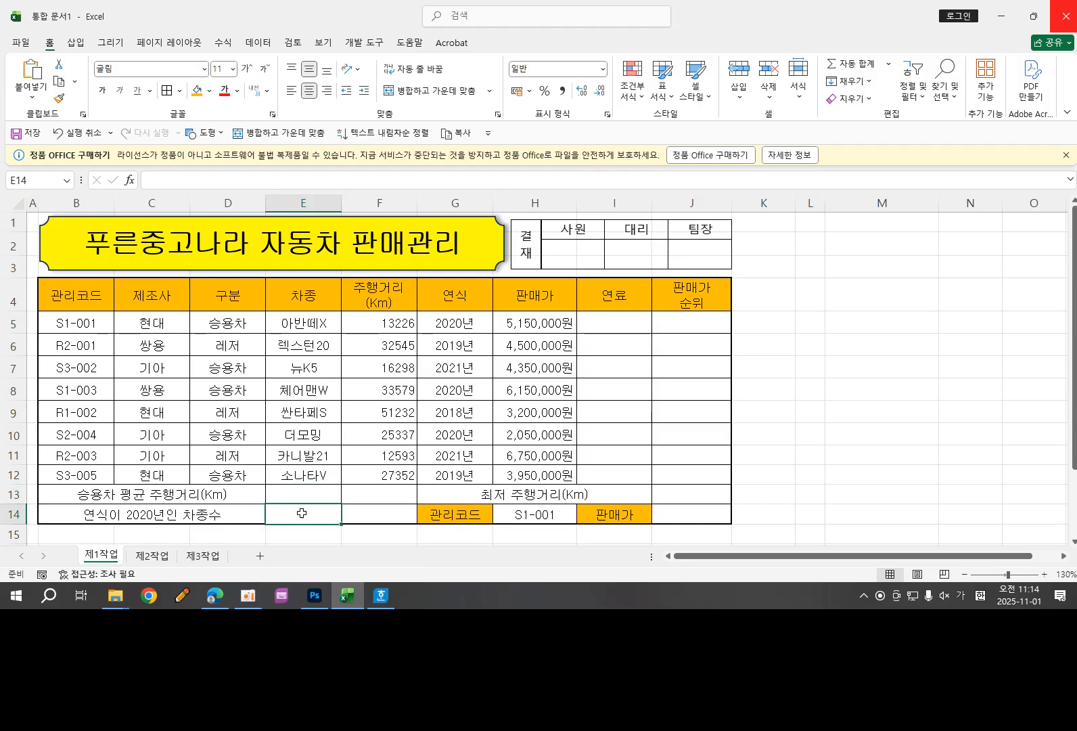
Step: Merge cells F13:F14 and cross the merged cell out with both diagonal borders
{"action": "left_click_drag", "start_coordinate": [374, 491], "coordinate": [374, 515]}
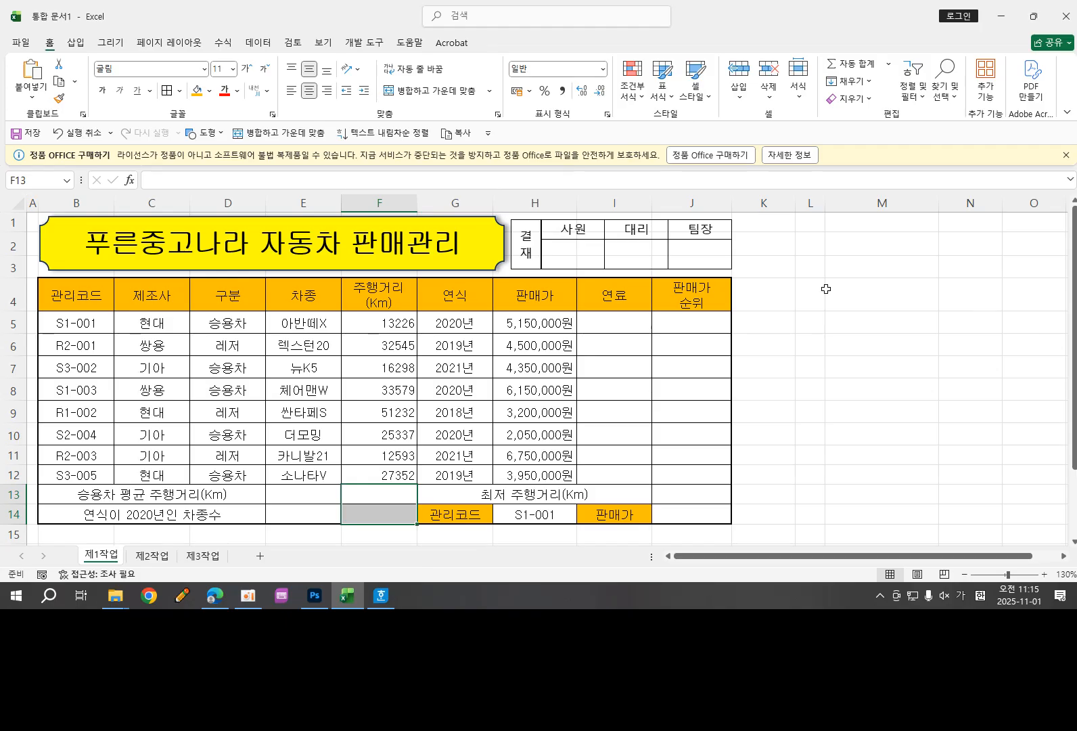
{"action": "left_click", "coordinate": [434, 94]}
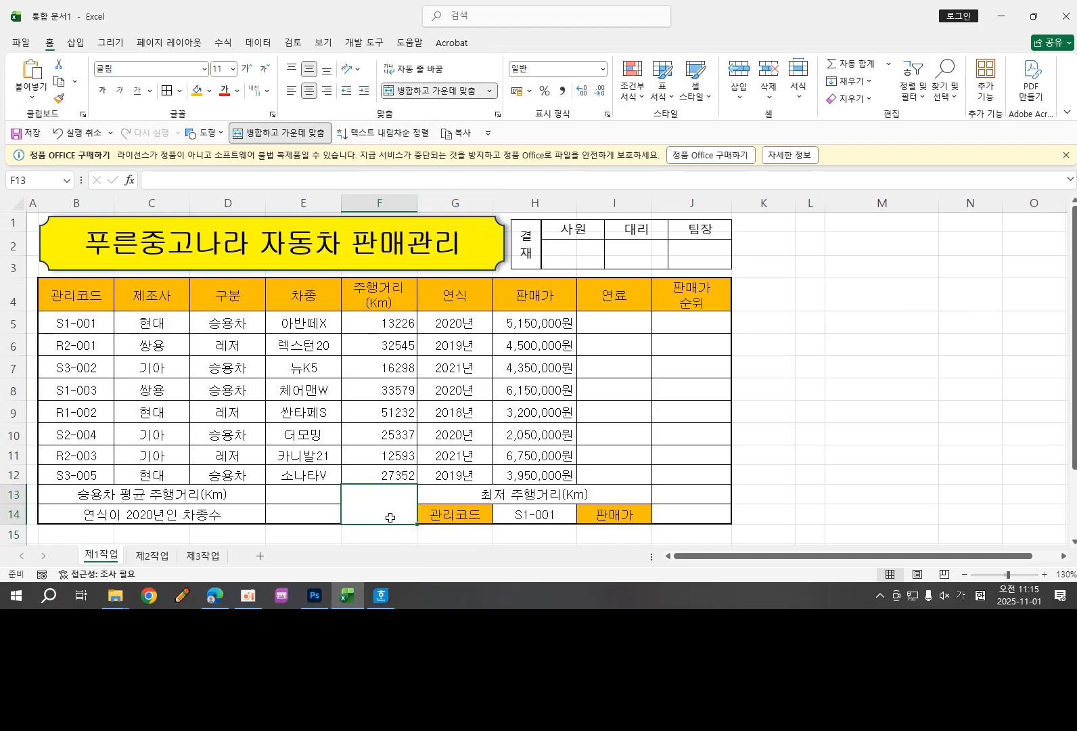
{"action": "left_click", "coordinate": [181, 91]}
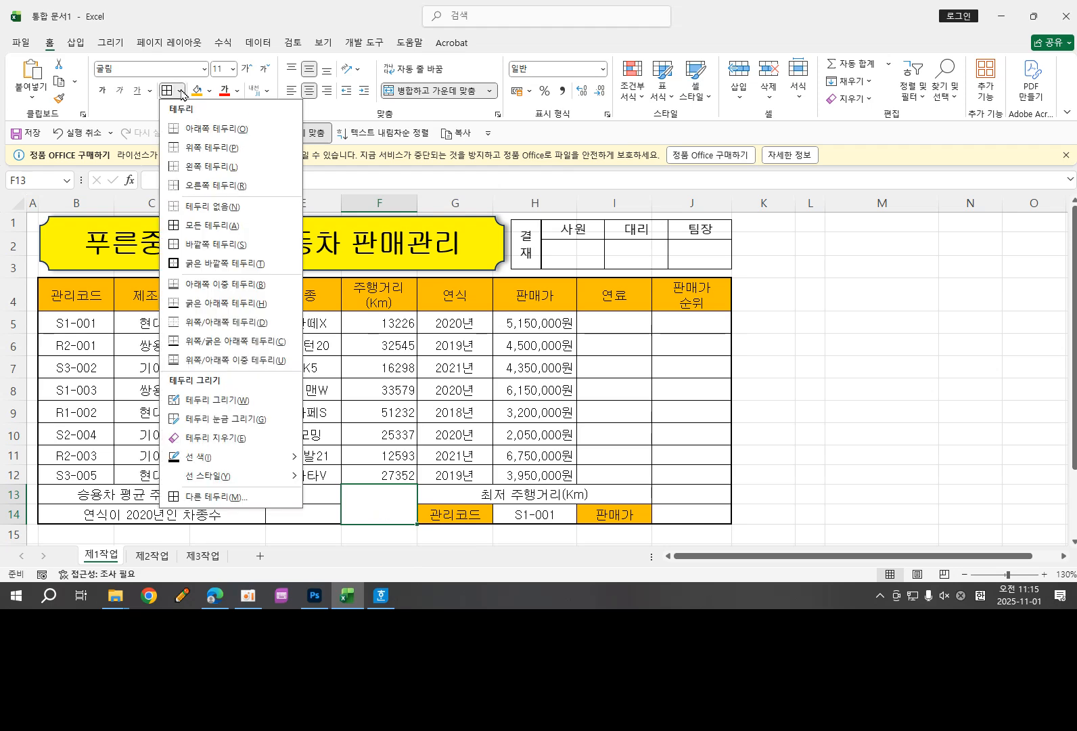
{"action": "left_click", "coordinate": [206, 502]}
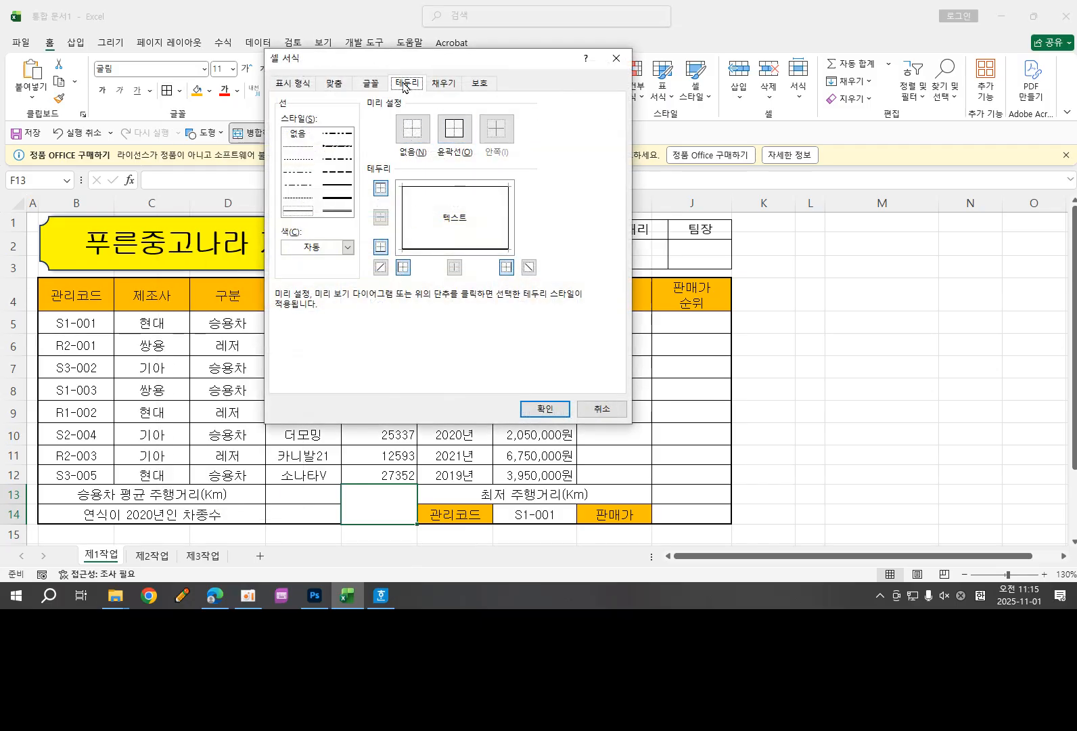
{"action": "left_click", "coordinate": [380, 267]}
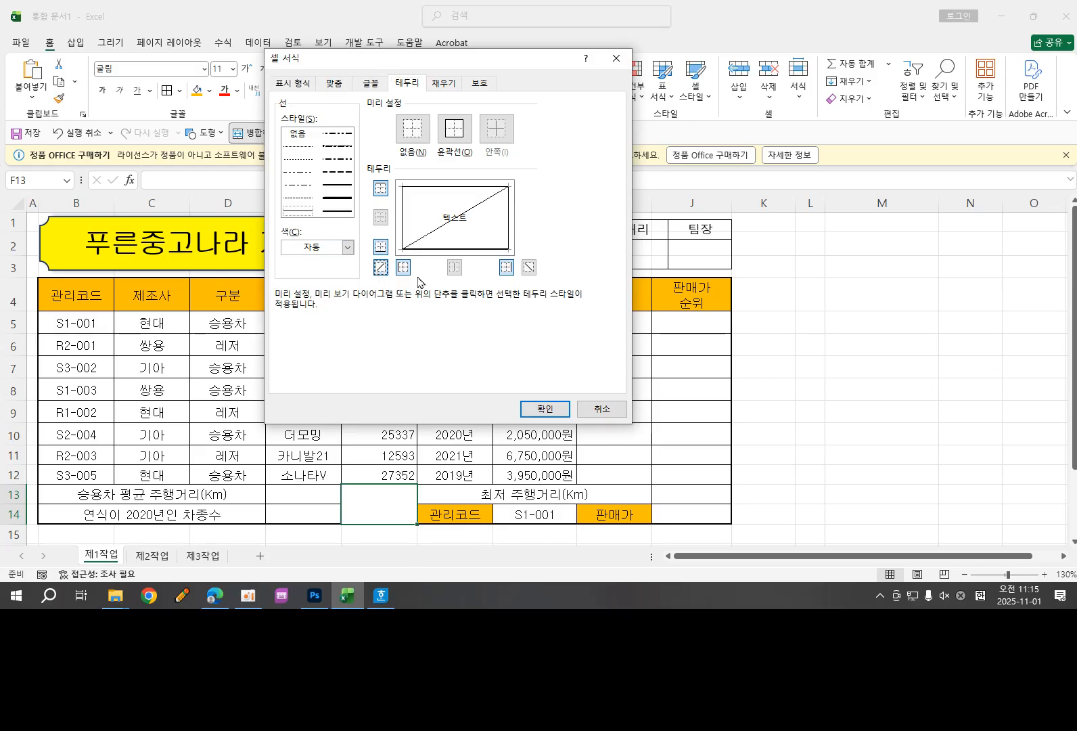
{"action": "left_click", "coordinate": [529, 267]}
{"action": "left_click", "coordinate": [541, 409]}
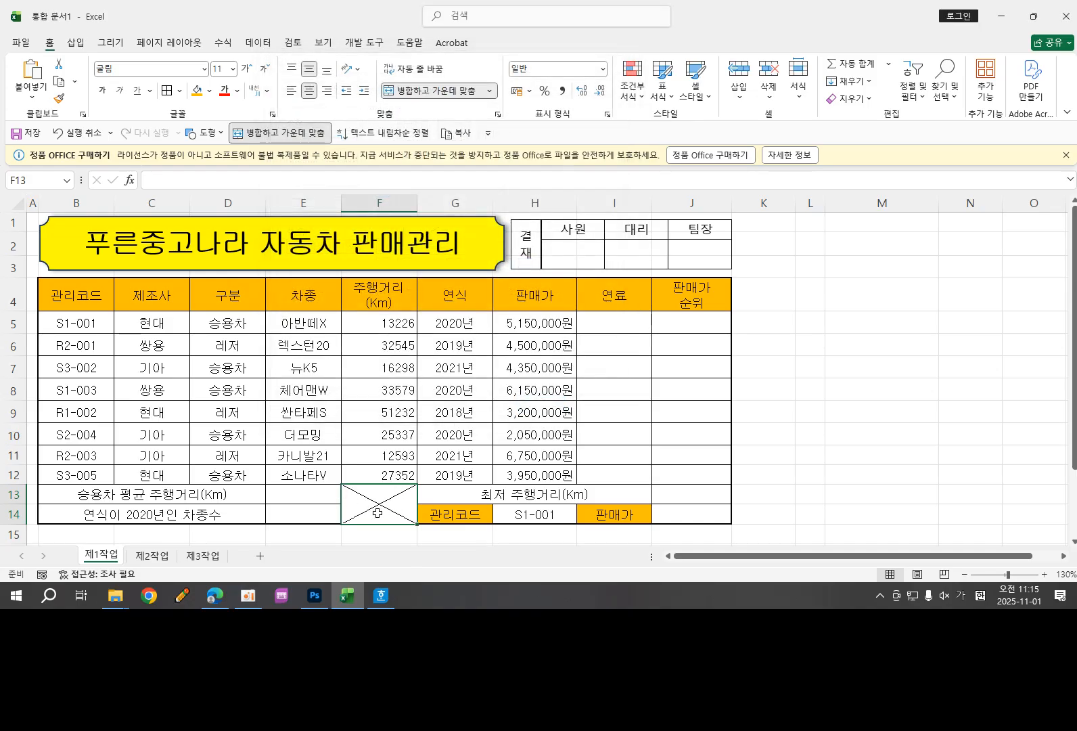
{"action": "left_click", "coordinate": [837, 340]}
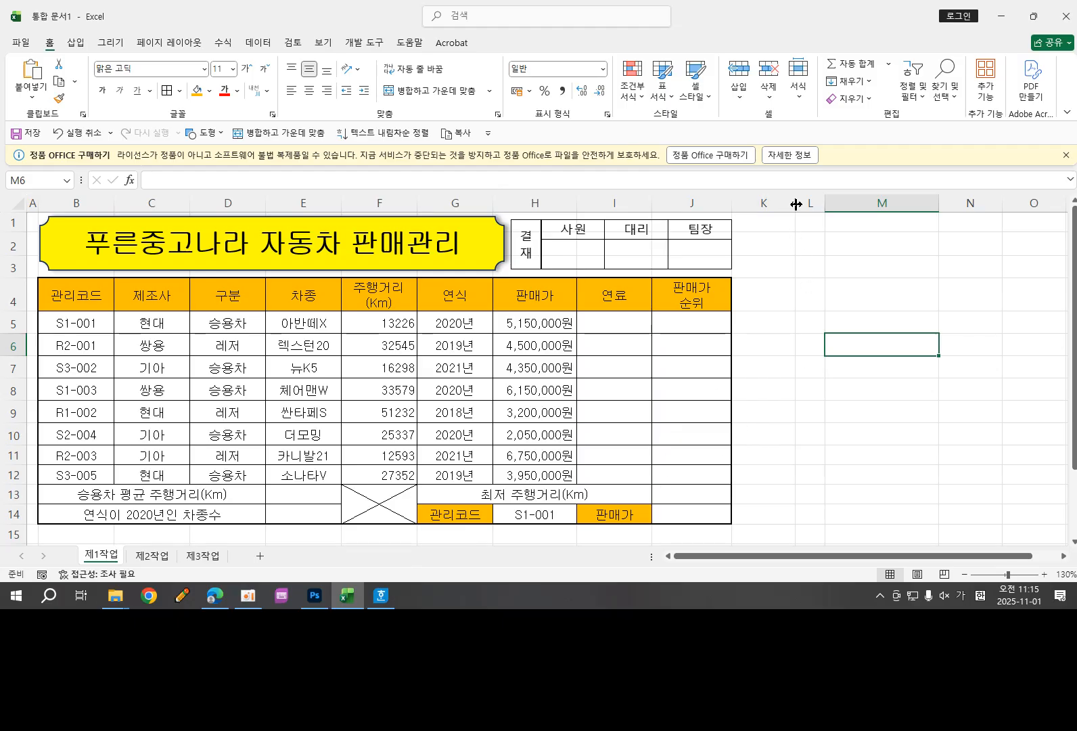
Step: Widen columns H, K and L and slightly narrow column M
{"action": "left_click_drag", "start_coordinate": [796, 204], "coordinate": [870, 205]}
{"action": "left_click_drag", "start_coordinate": [984, 204], "coordinate": [969, 204]}
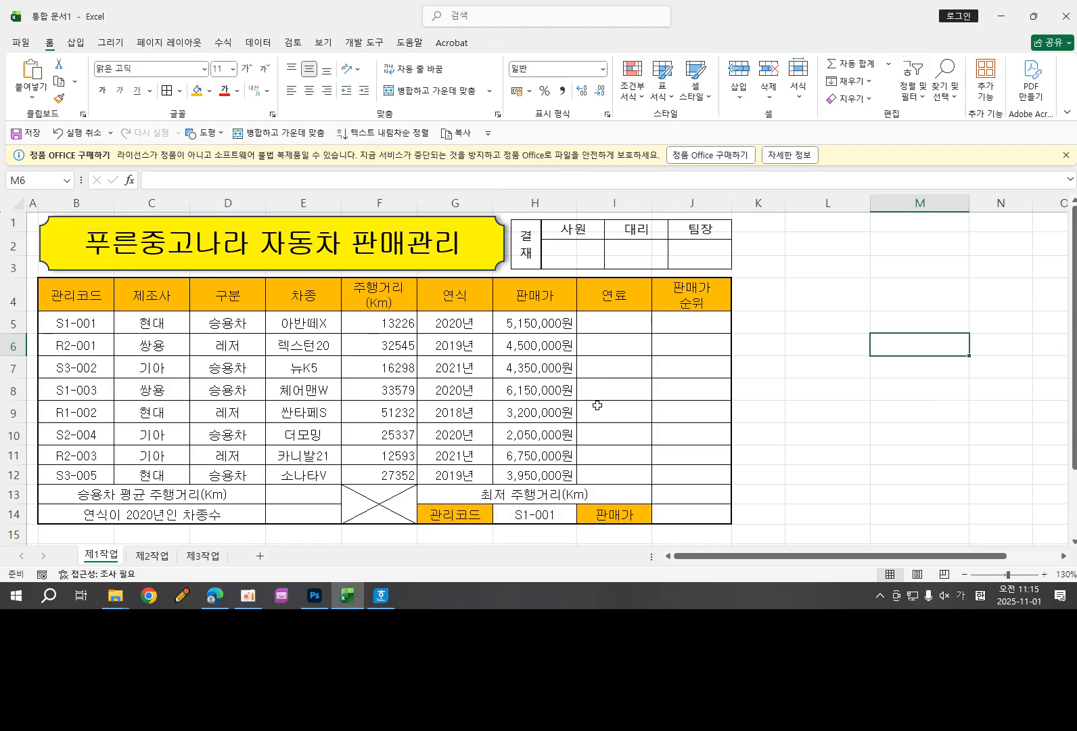
{"action": "left_click_drag", "start_coordinate": [577, 205], "coordinate": [587, 204]}
{"action": "left_click", "coordinate": [852, 419]}
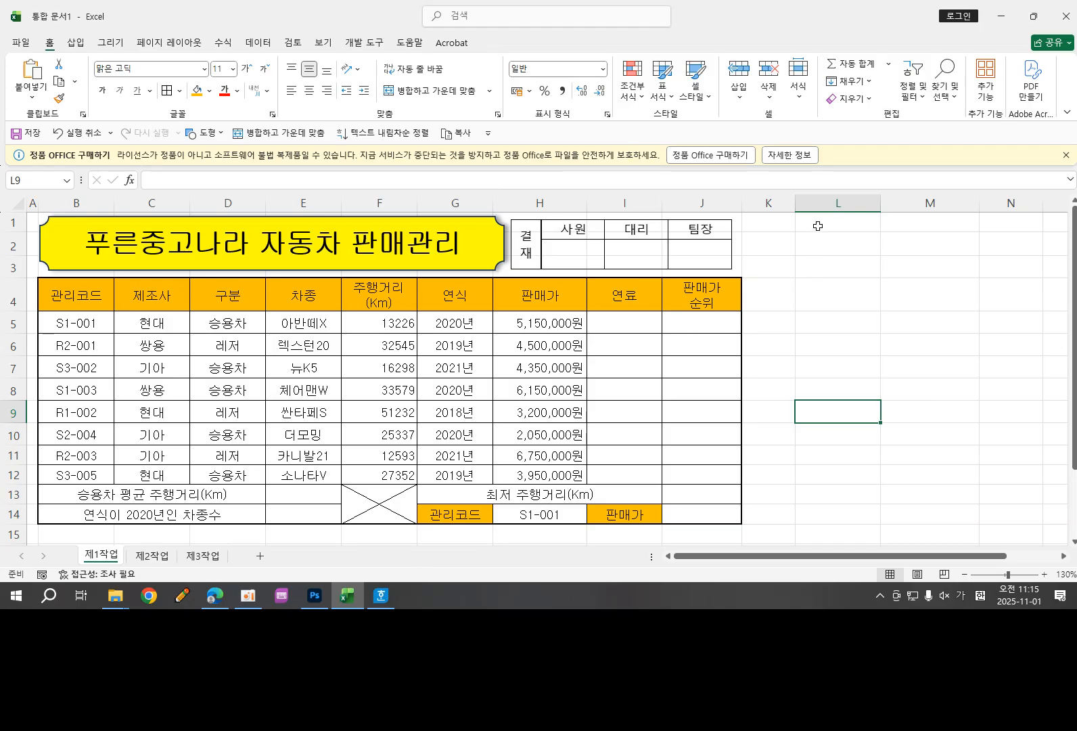
{"action": "left_click_drag", "start_coordinate": [795, 204], "coordinate": [818, 206]}
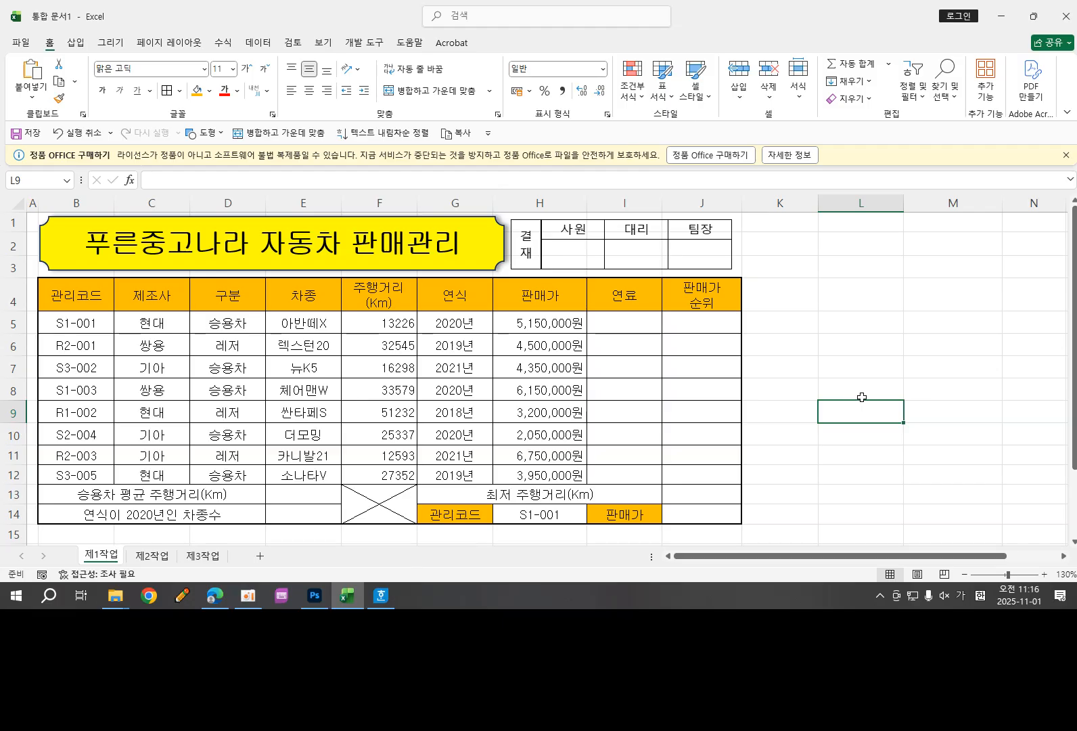
{"action": "left_click_drag", "start_coordinate": [819, 204], "coordinate": [831, 204]}
{"action": "left_click", "coordinate": [895, 373]}
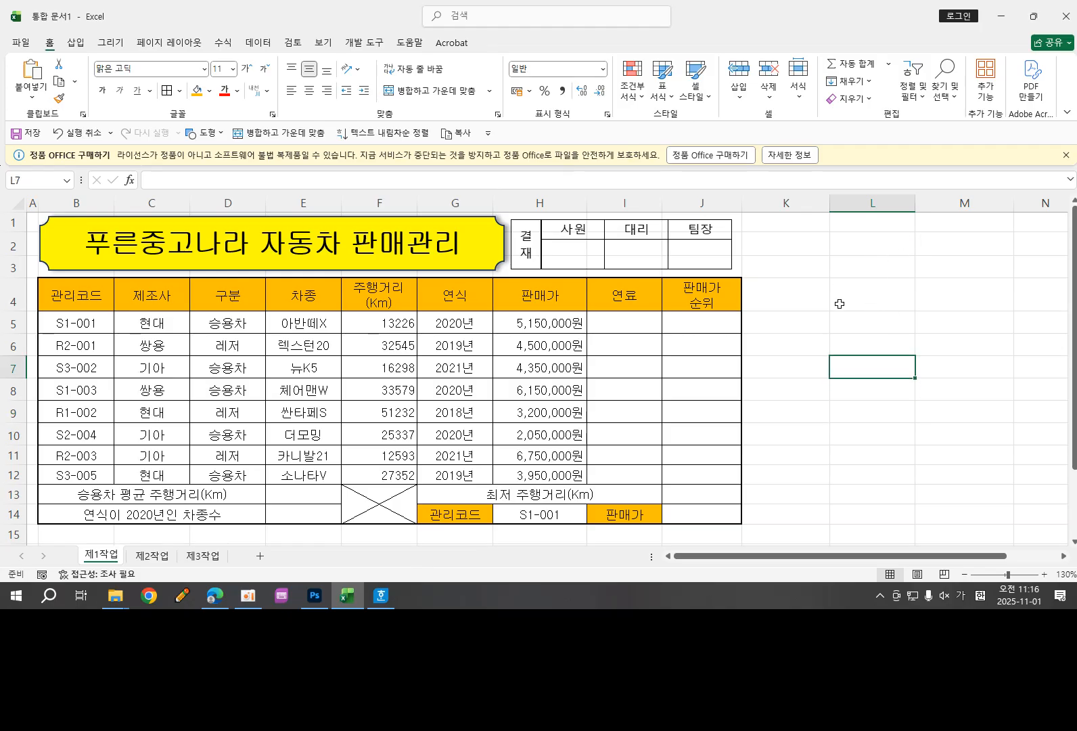
Step: Enter the heading 합계 in cell K4 and remove that cell's fill colour
{"action": "left_click", "coordinate": [810, 300]}
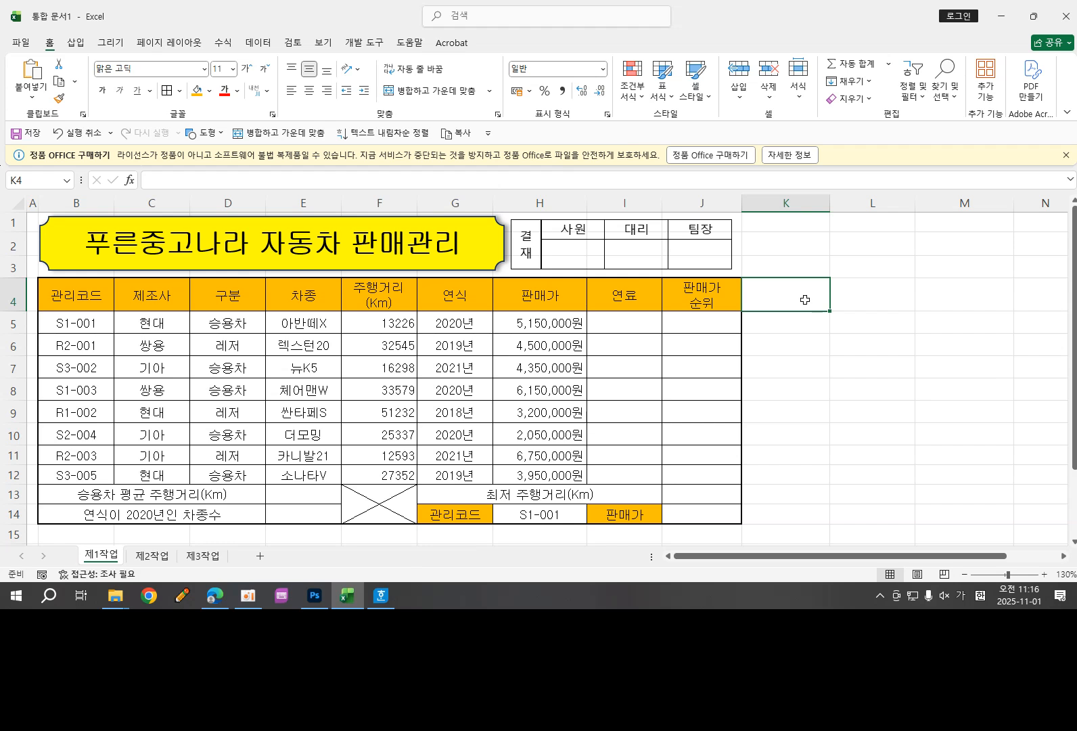
{"action": "type", "text": "합계"}
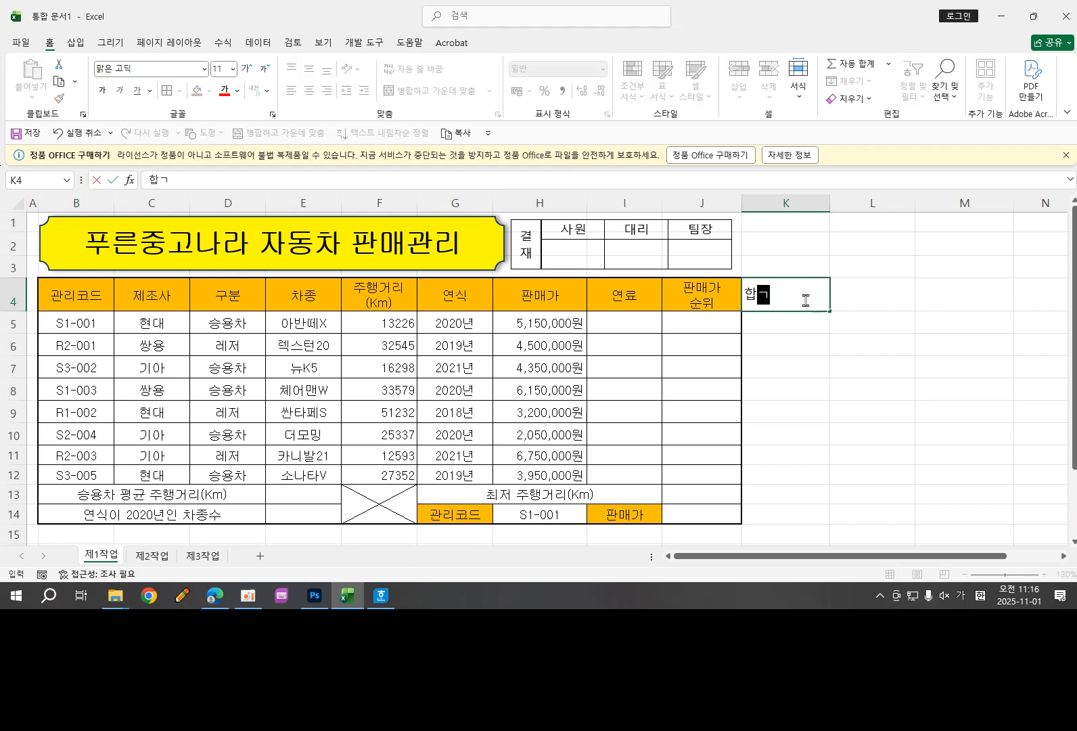
{"action": "left_click", "coordinate": [834, 392]}
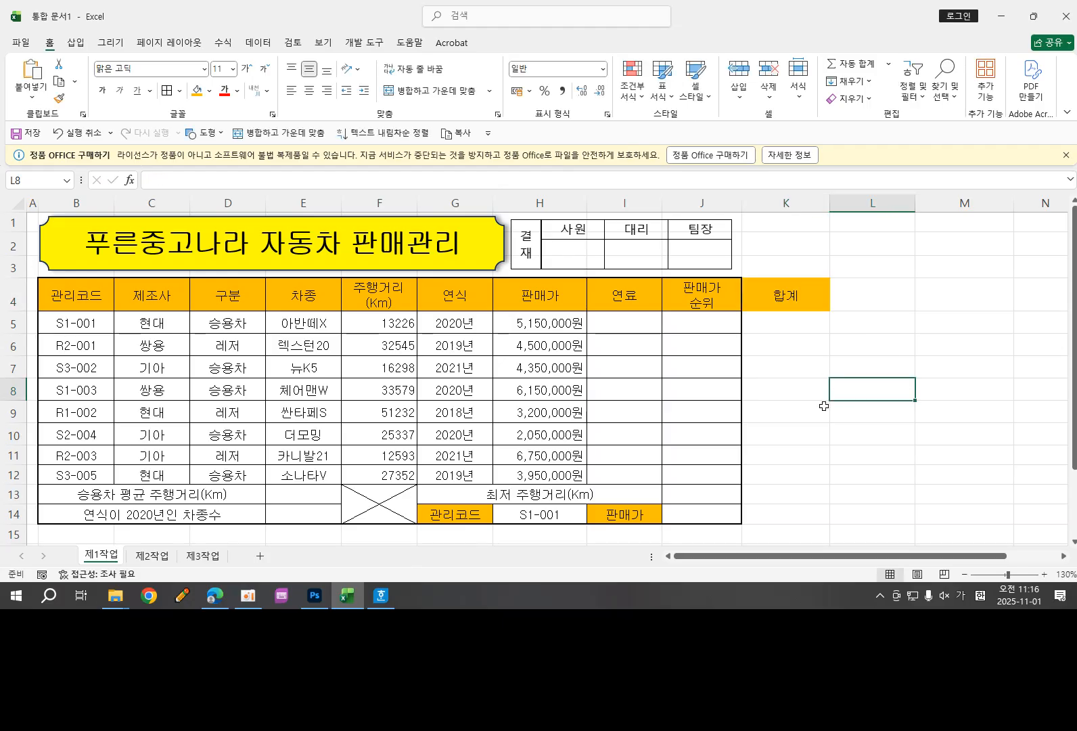
{"action": "left_click", "coordinate": [810, 301]}
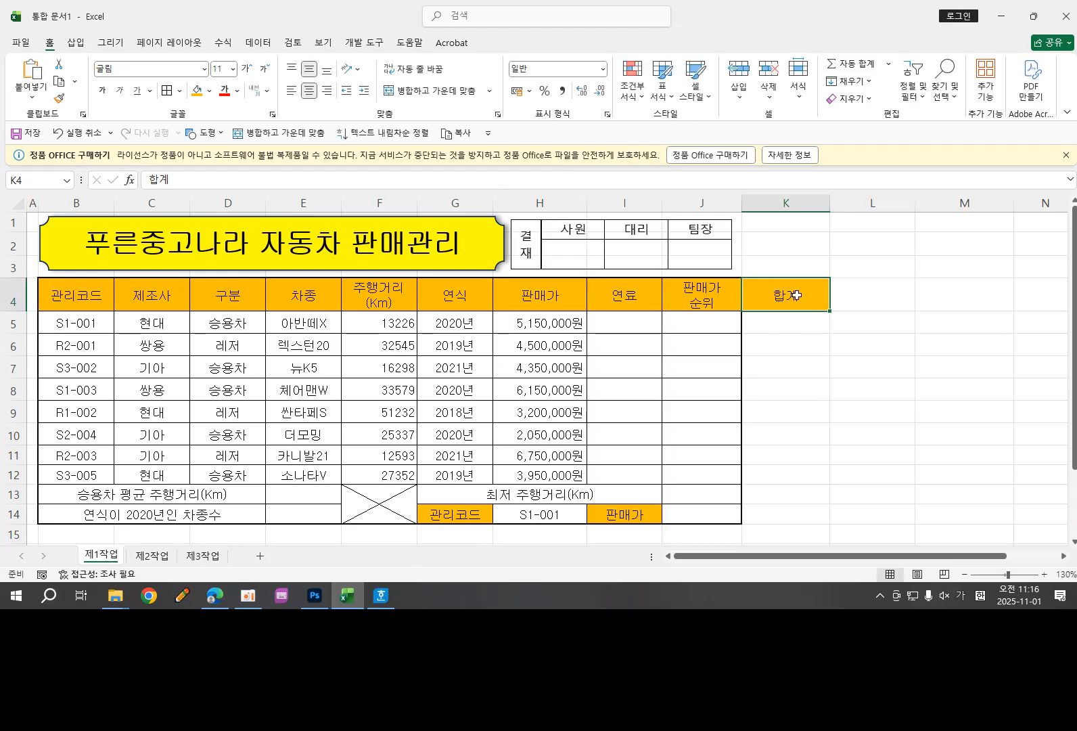
{"action": "left_click", "coordinate": [210, 91]}
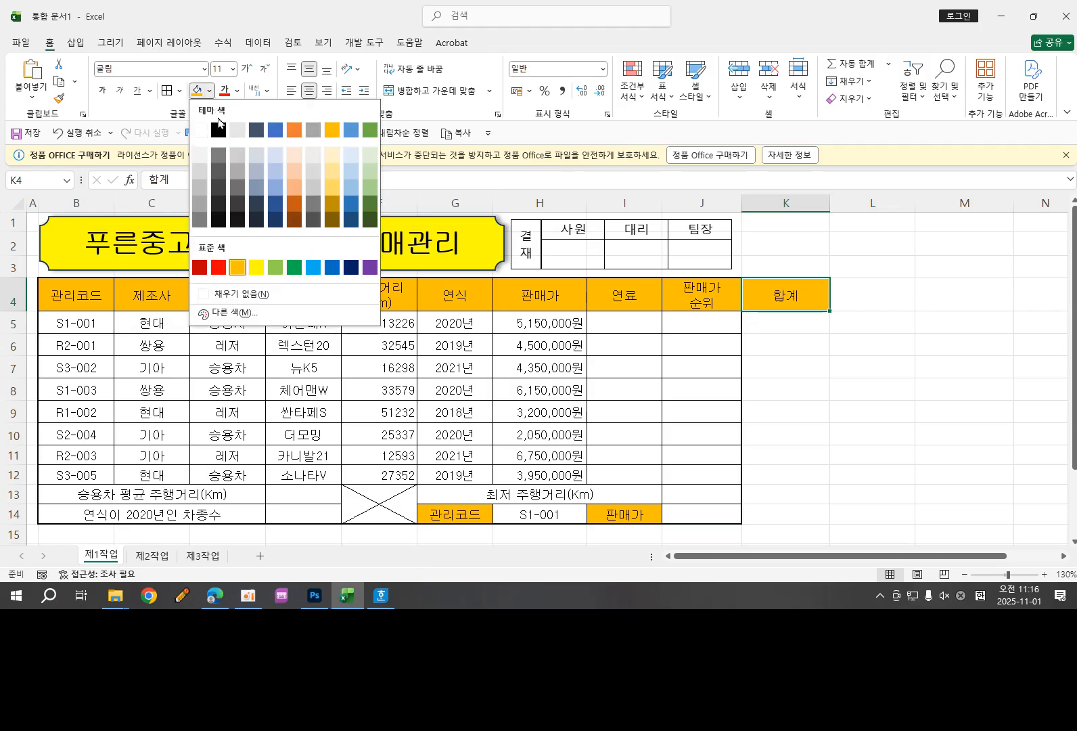
{"action": "left_click", "coordinate": [270, 293]}
{"action": "left_click", "coordinate": [803, 345]}
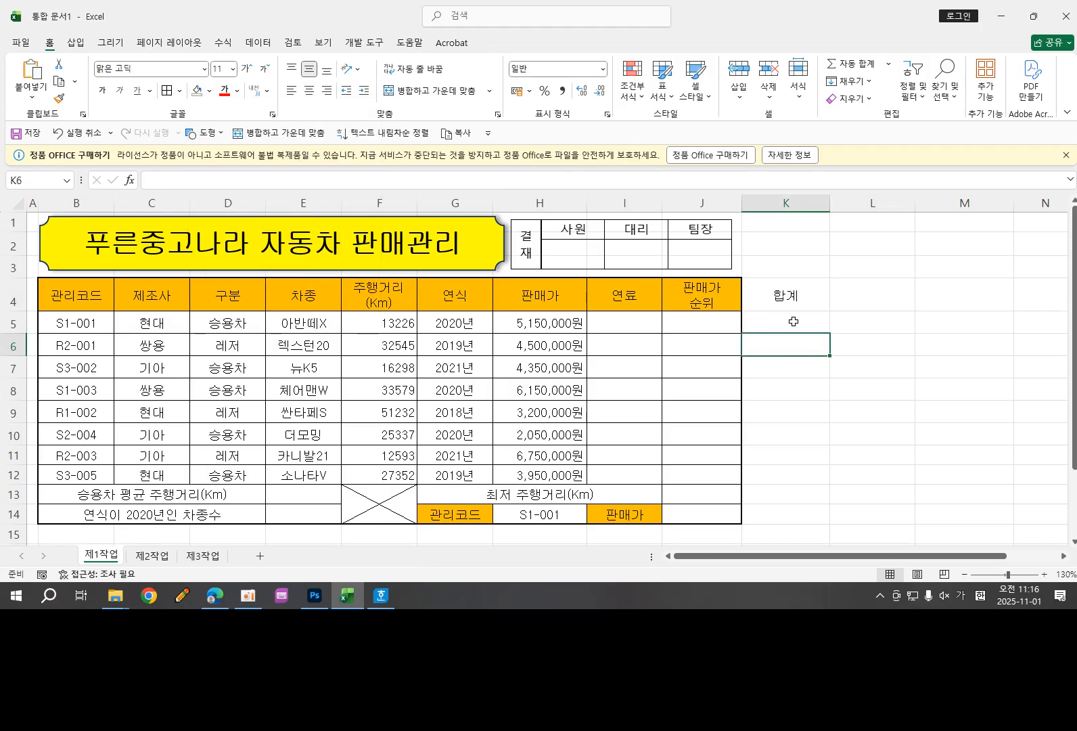
Step: Begin a SUM formula in cell K5 with H5 as its first argument, followed by a comma
{"action": "left_click", "coordinate": [793, 322]}
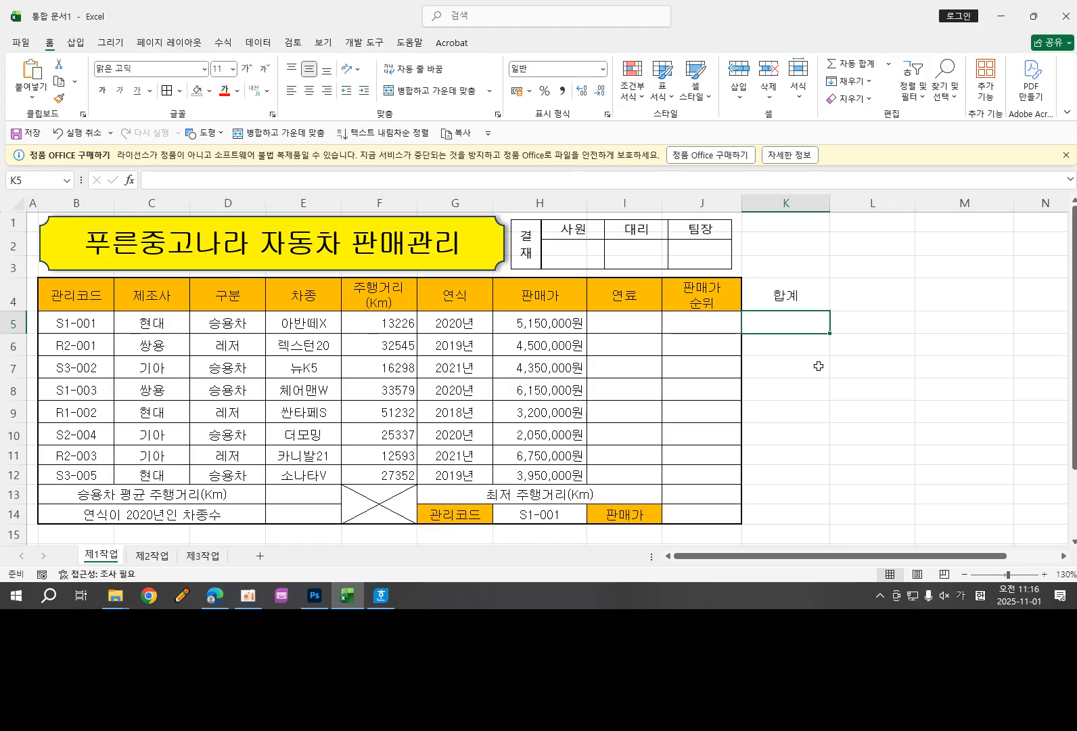
{"action": "type", "text": "="}
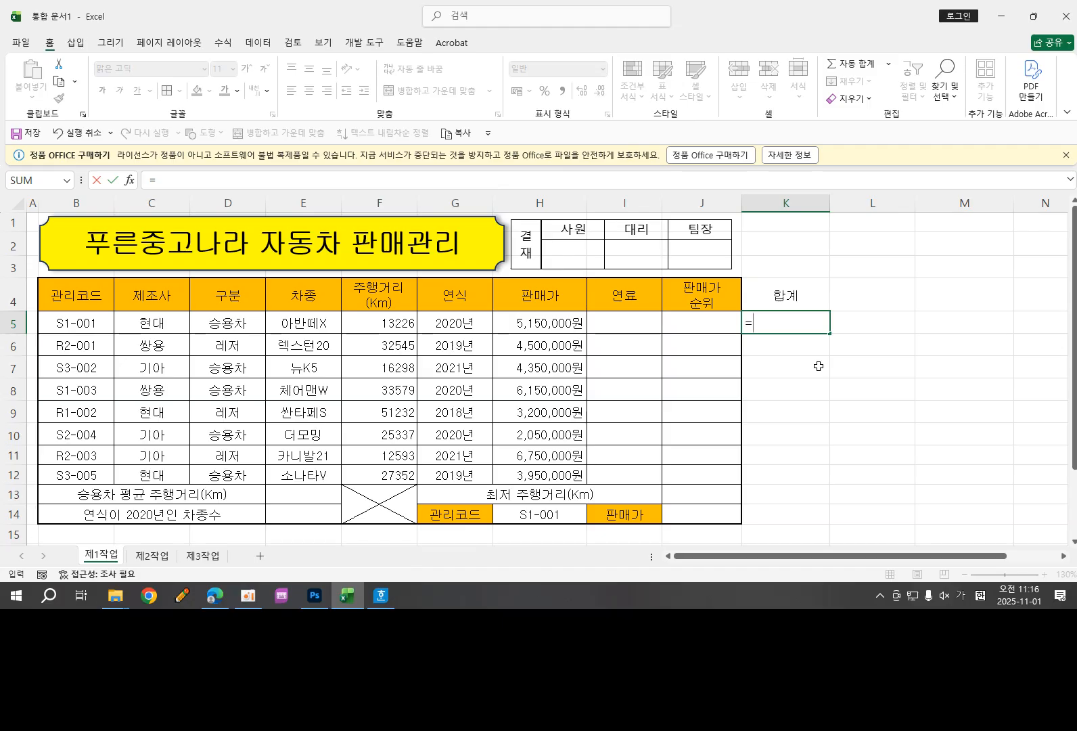
{"action": "type", "text": "ㄴ"}
{"action": "type", "text": "su"}
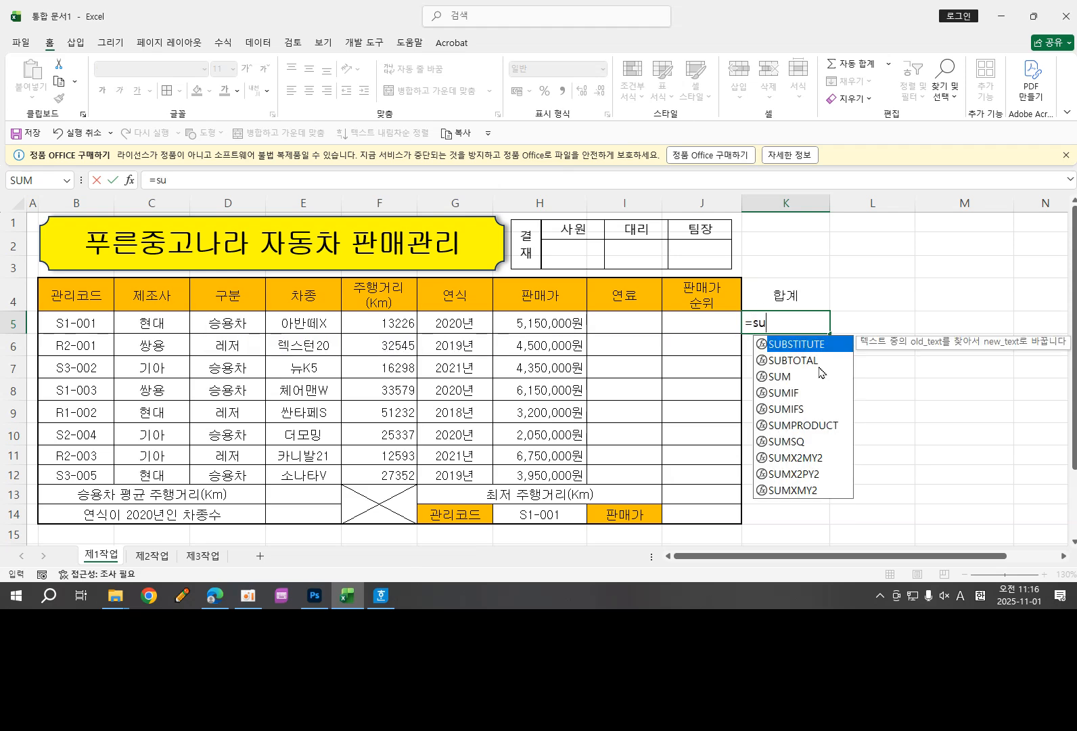
{"action": "type", "text": "m"}
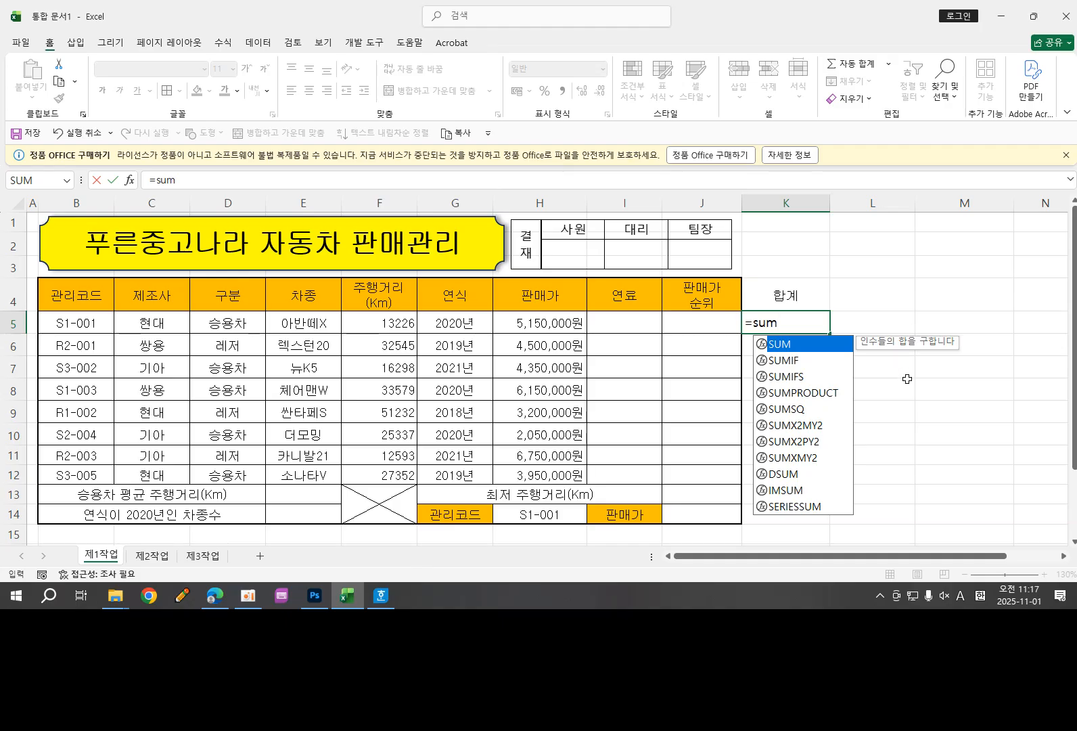
{"action": "type", "text": "("}
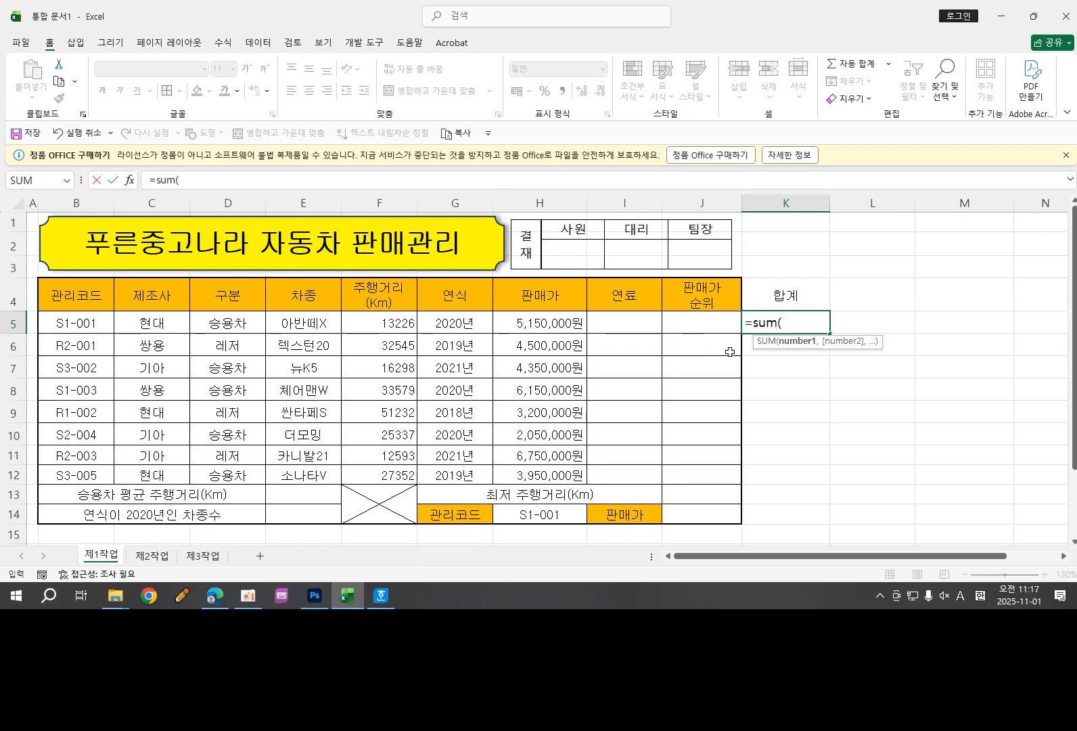
{"action": "left_click", "coordinate": [534, 322]}
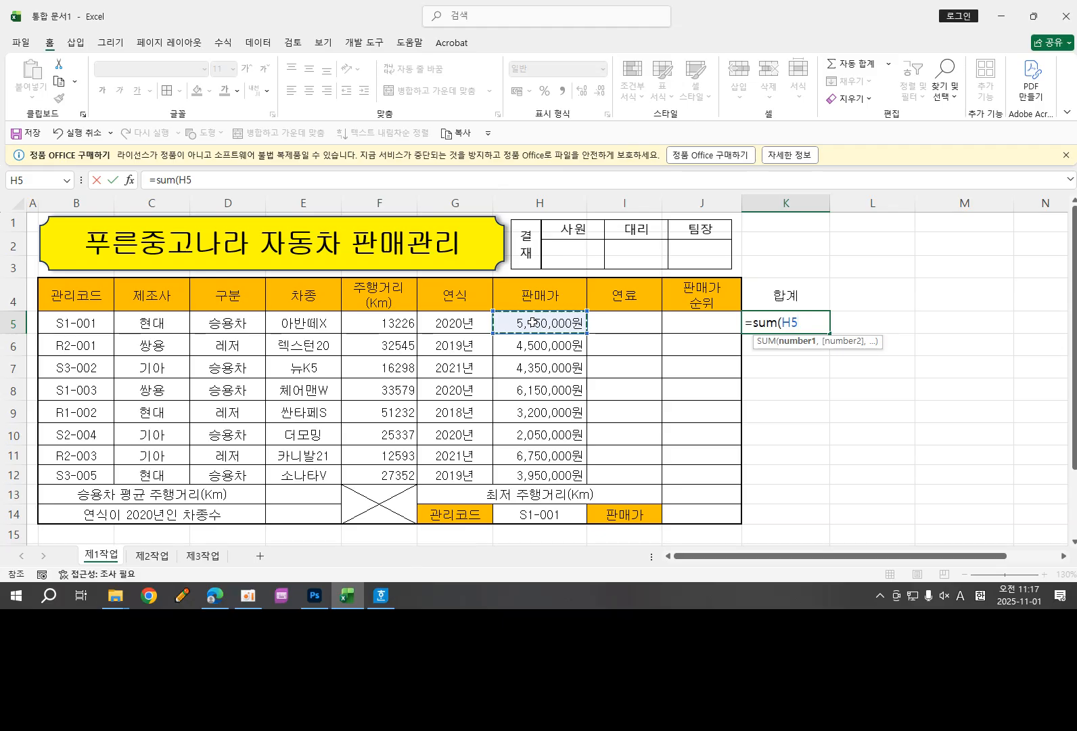
{"action": "type", "text": ","}
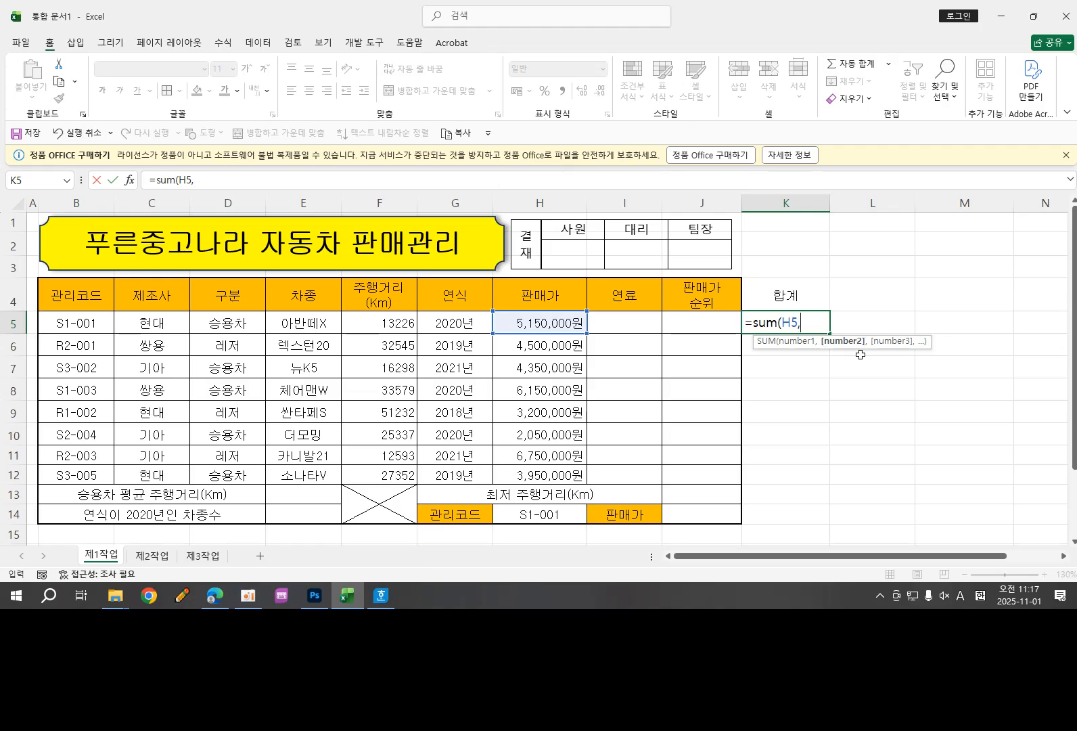
Step: Complete the SUM formula in K5 with H6, H7, H8, H9, H10, H11 and H12 as further separate arguments
{"action": "left_click", "coordinate": [550, 349]}
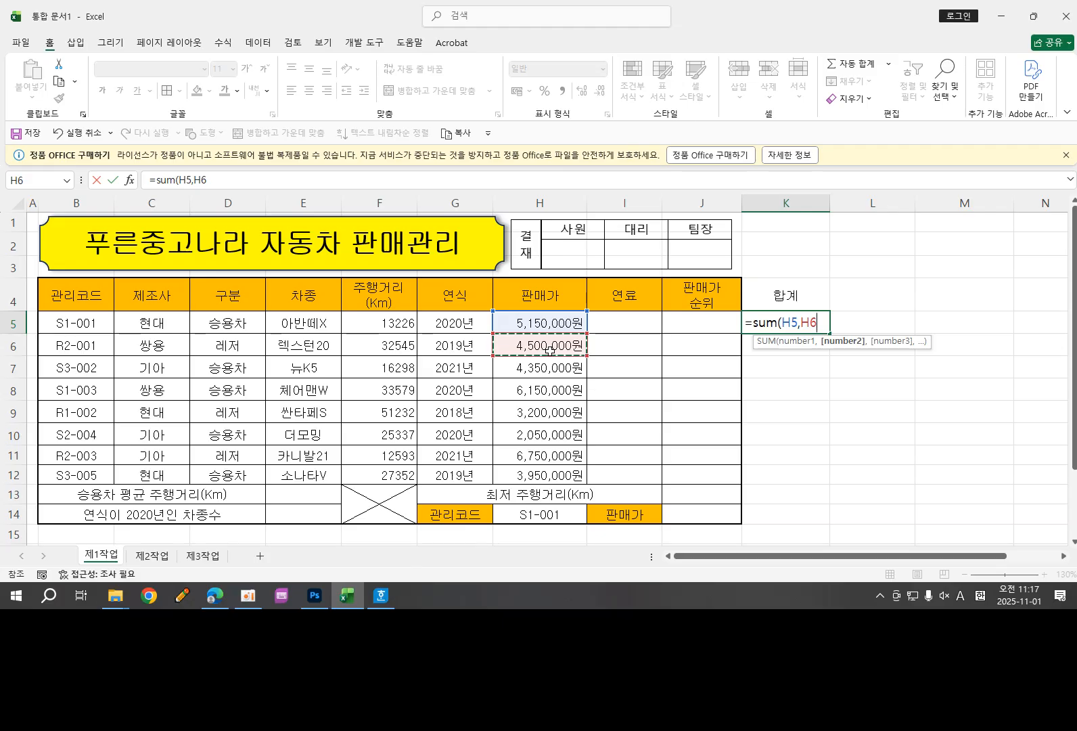
{"action": "type", "text": ","}
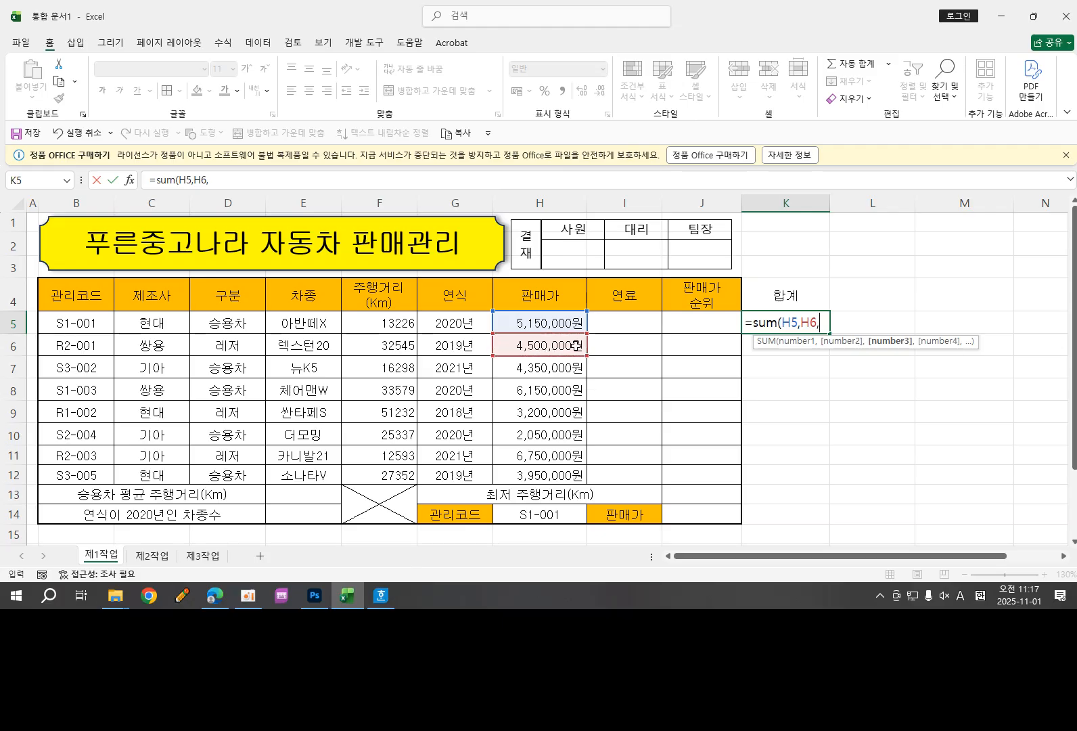
{"action": "left_click", "coordinate": [544, 375]}
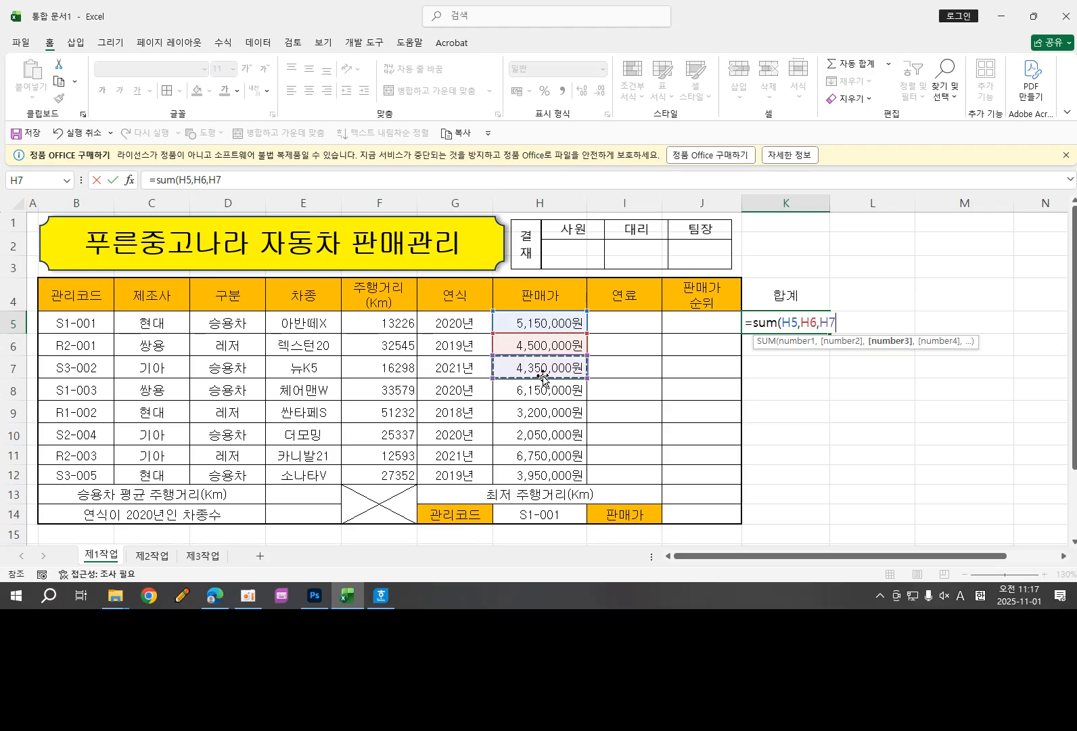
{"action": "type", "text": ","}
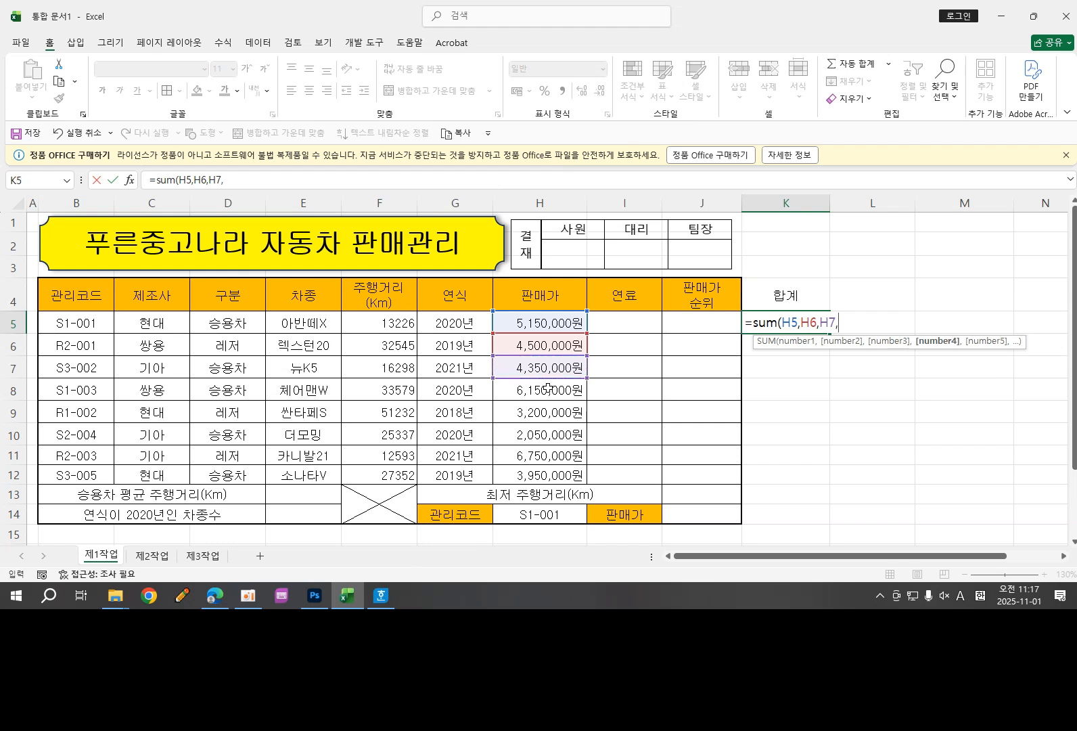
{"action": "left_click", "coordinate": [546, 390]}
{"action": "type", "text": ","}
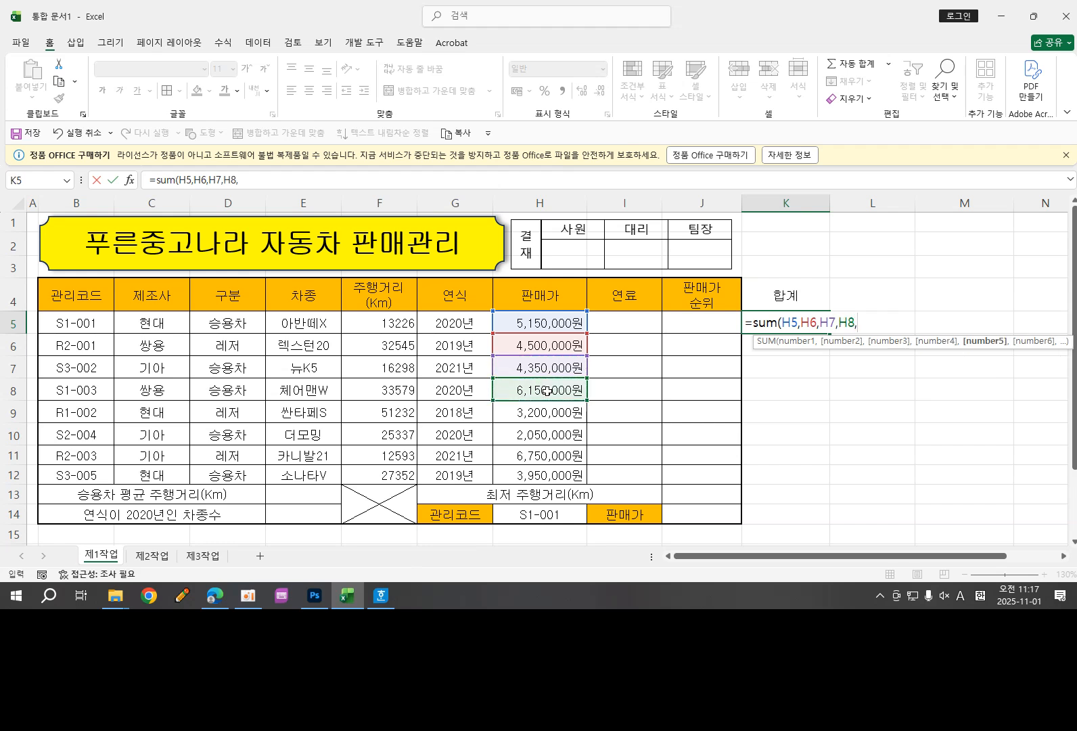
{"action": "left_click", "coordinate": [522, 417]}
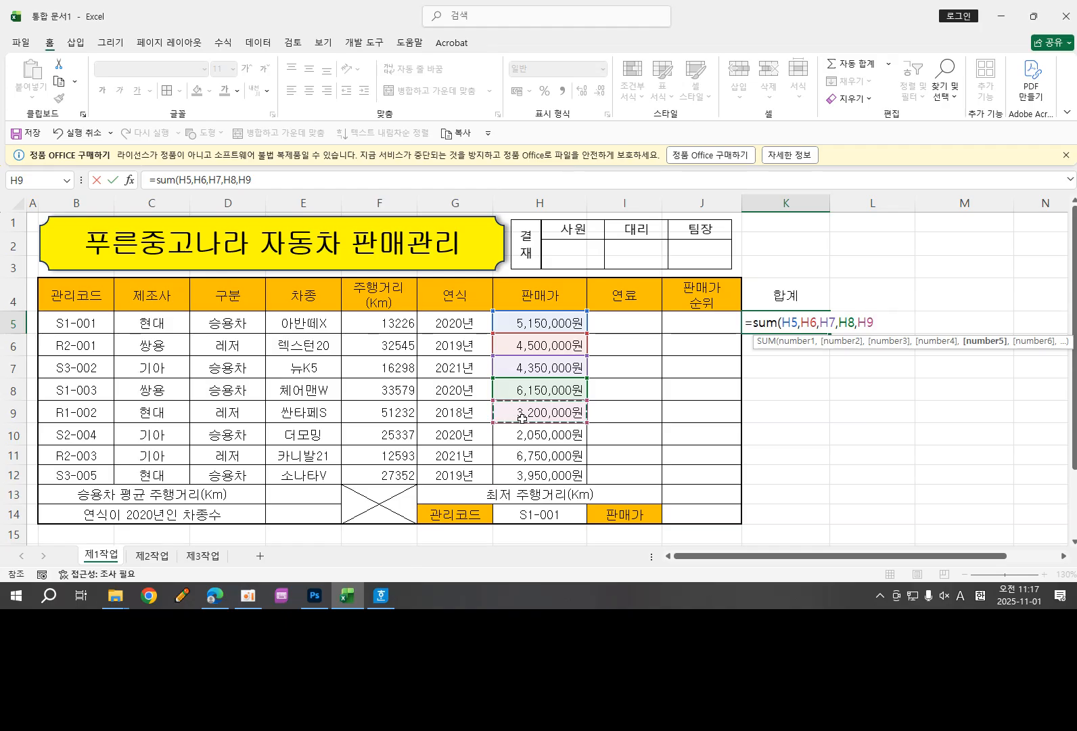
{"action": "type", "text": ","}
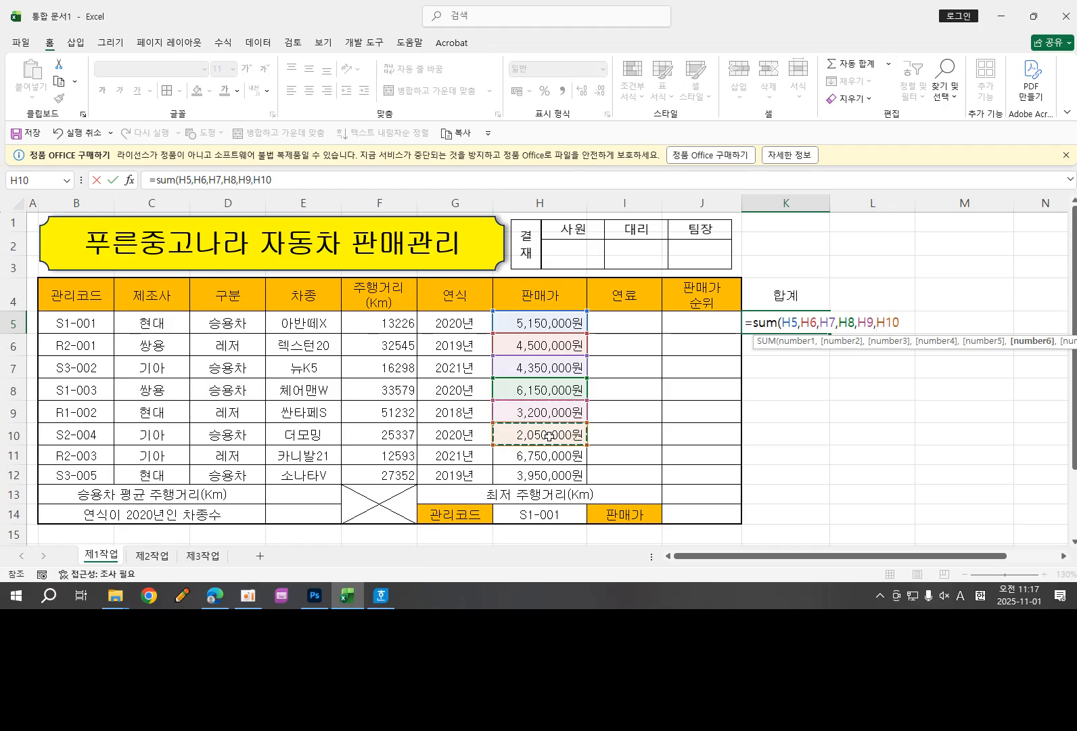
{"action": "left_click", "coordinate": [549, 435]}
{"action": "type", "text": ","}
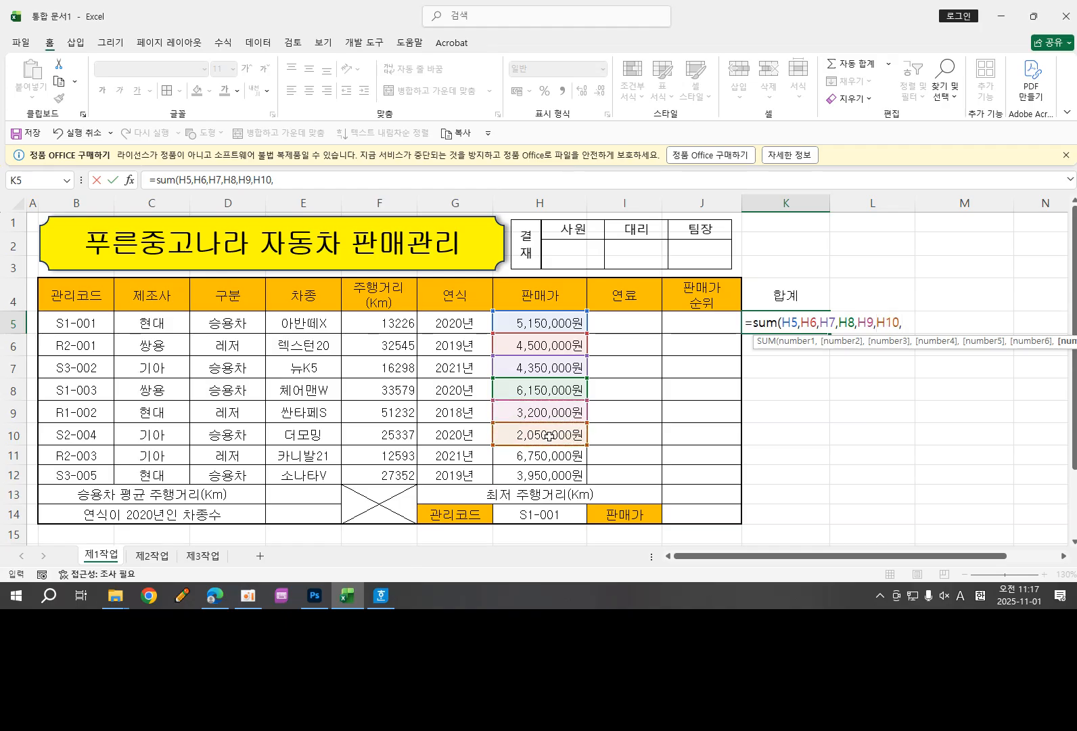
{"action": "left_click", "coordinate": [550, 457]}
{"action": "type", "text": ","}
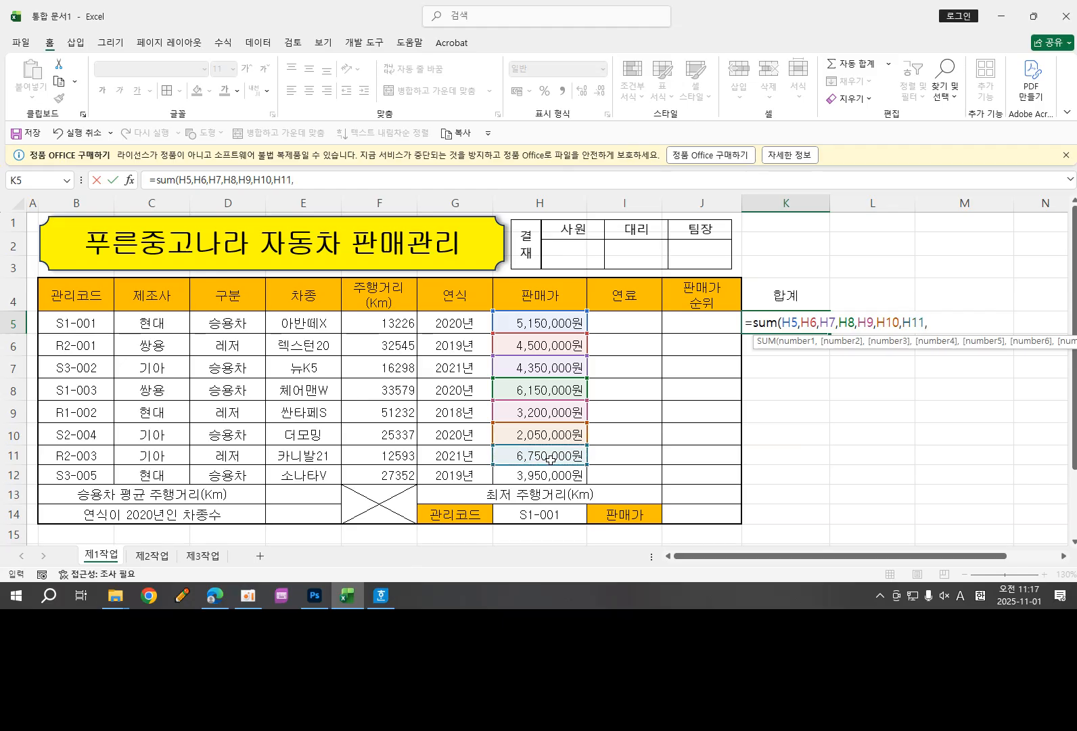
{"action": "left_click", "coordinate": [550, 475]}
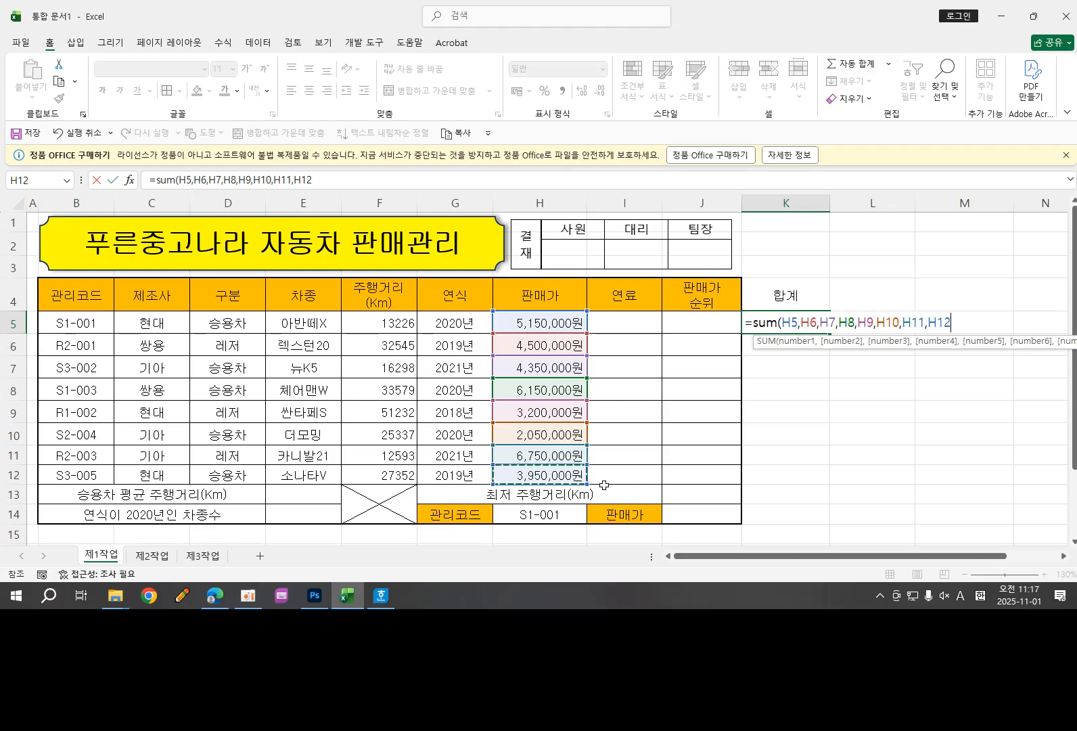
{"action": "type", "text": ")"}
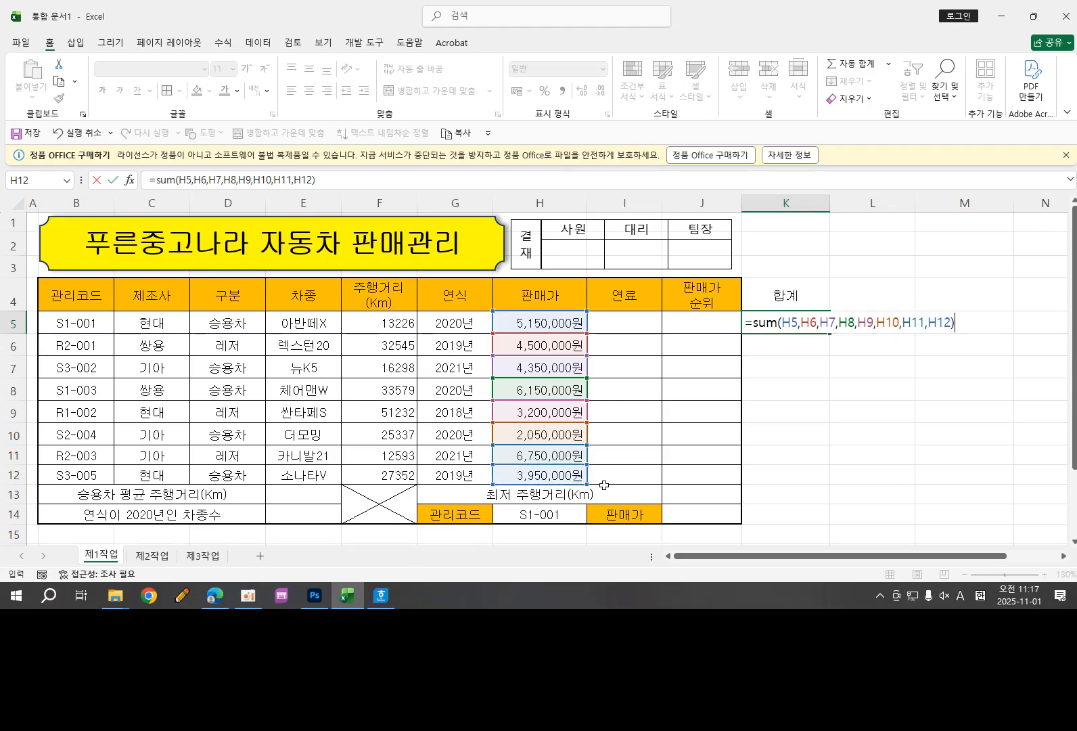
{"action": "key", "text": "Return"}
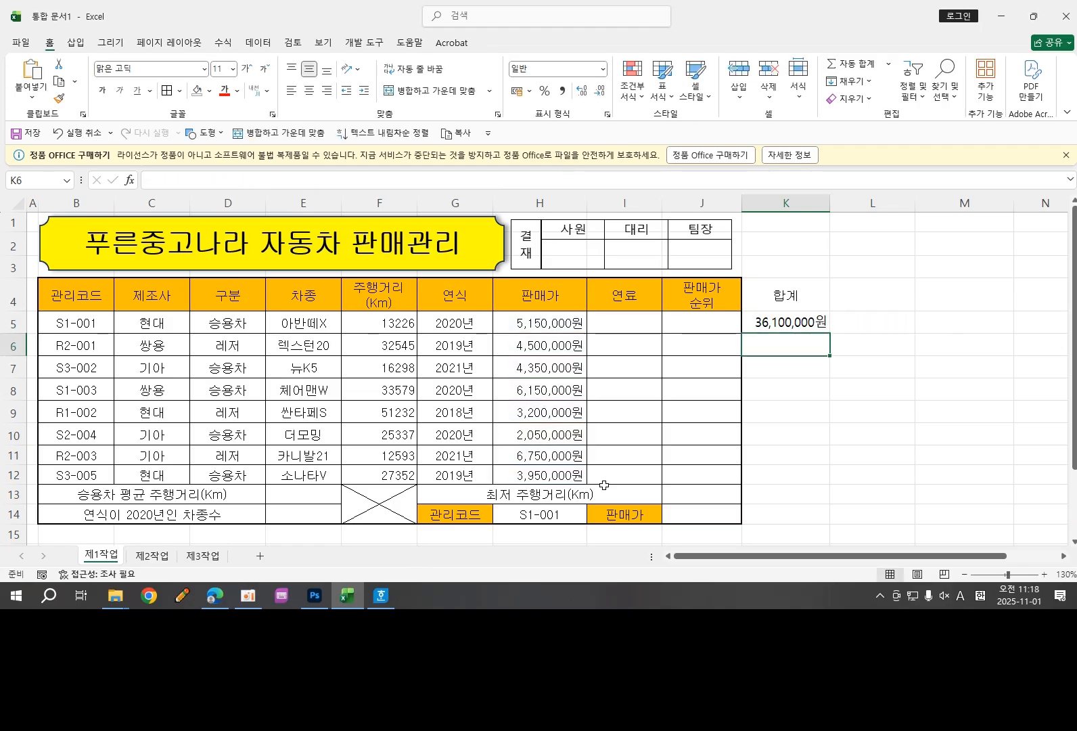
Step: Replace the individual cell arguments of the SUM formula in K5 with the range H5:H12
{"action": "left_click", "coordinate": [771, 326]}
{"action": "double_click", "coordinate": [771, 324]}
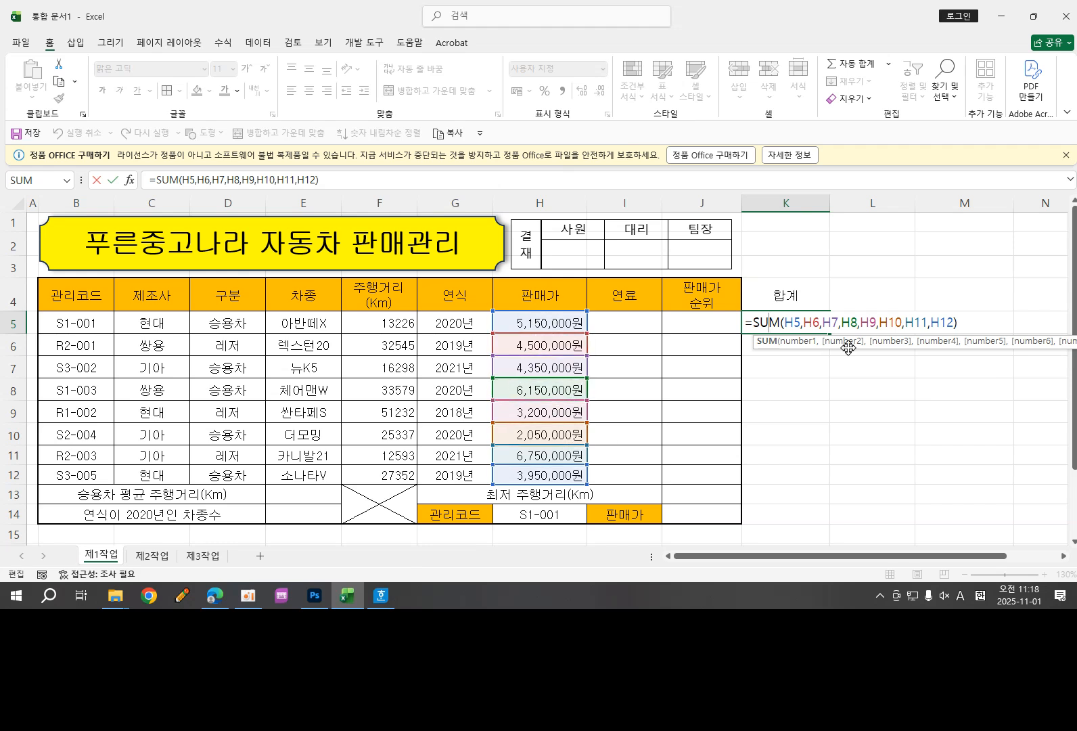
{"action": "left_click", "coordinate": [955, 324]}
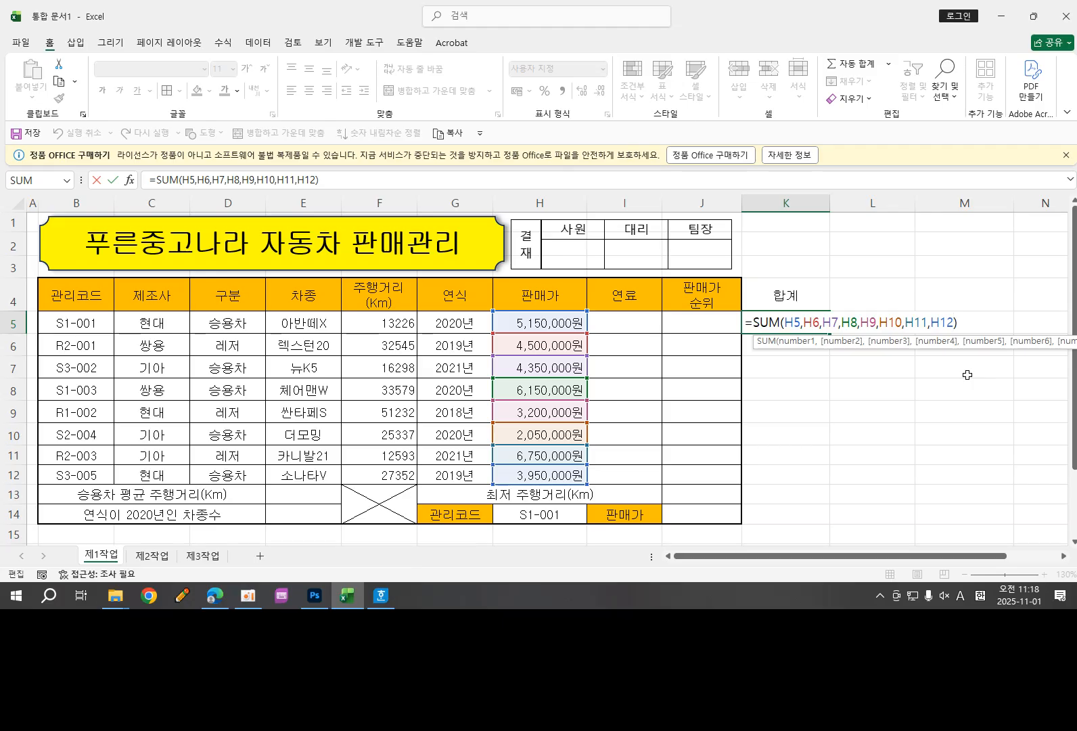
{"action": "key", "text": "BackSpace"}
{"action": "key", "text": "BackSpace"}
{"action": "key", "text": "BackSpace"}
{"action": "key", "text": "BackSpace"}
{"action": "key", "text": "BackSpace"}
{"action": "key", "text": "BackSpace"}
{"action": "key", "text": "BackSpace"}
{"action": "key", "text": "BackSpace"}
{"action": "key", "text": "BackSpace"}
{"action": "key", "text": "BackSpace"}
{"action": "key", "text": "BackSpace"}
{"action": "key", "text": "BackSpace"}
{"action": "key", "text": "BackSpace"}
{"action": "key", "text": "BackSpace"}
{"action": "key", "text": "BackSpace"}
{"action": "key", "text": "BackSpace"}
{"action": "key", "text": "BackSpace"}
{"action": "key", "text": "BackSpace"}
{"action": "key", "text": "BackSpace"}
{"action": "key", "text": "BackSpace"}
{"action": "key", "text": "BackSpace"}
{"action": "key", "text": "BackSpace"}
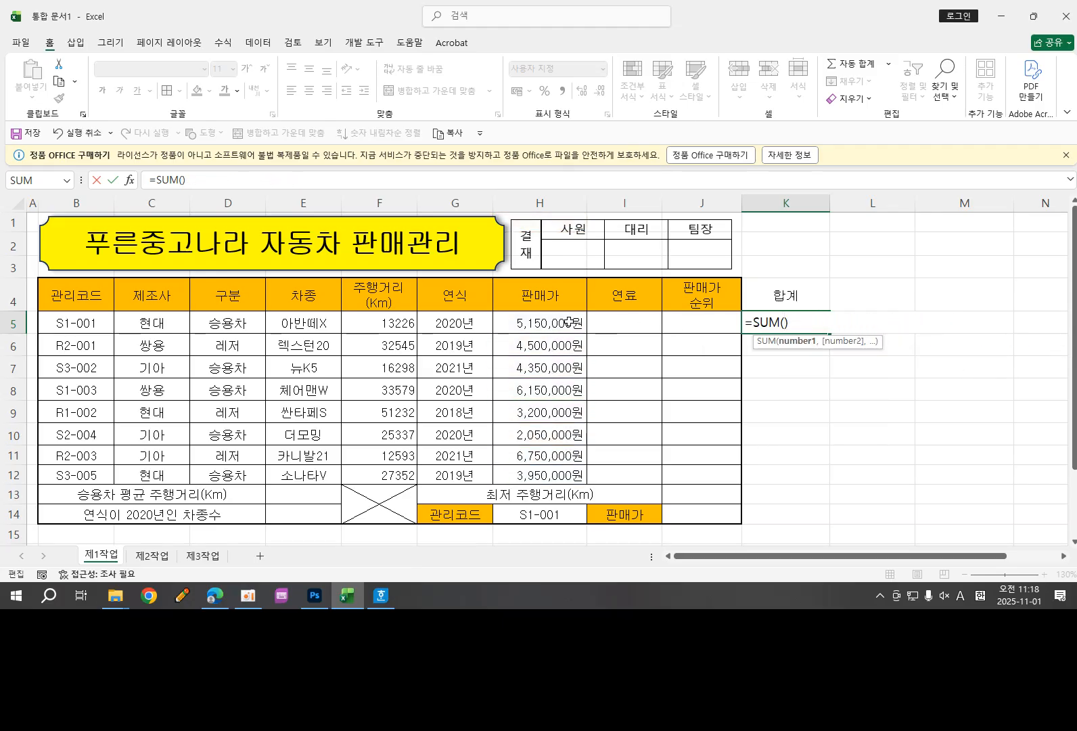
{"action": "left_click_drag", "start_coordinate": [569, 322], "coordinate": [569, 467]}
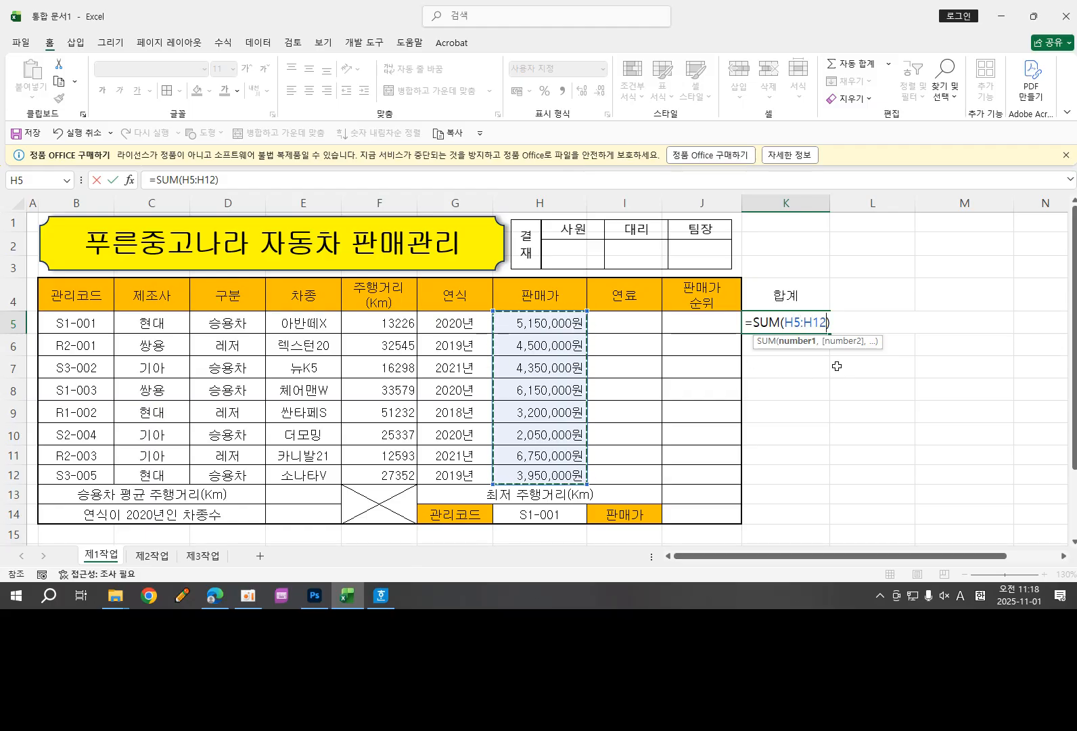
{"action": "key", "text": "F2"}
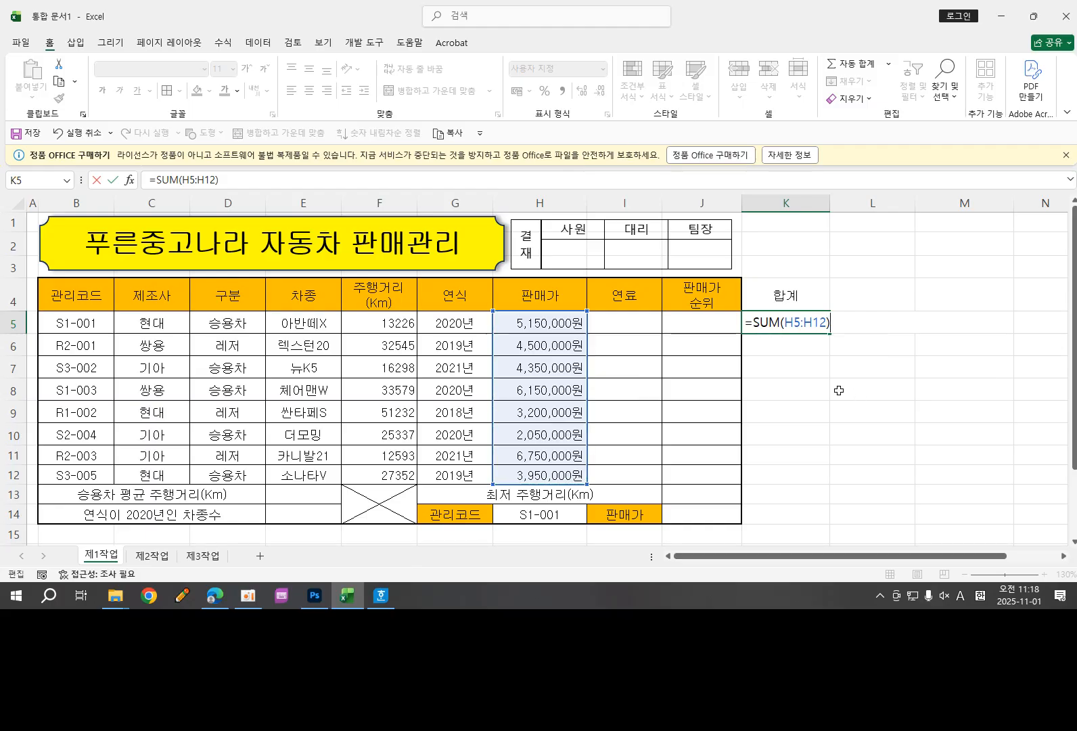
{"action": "key", "text": "Return"}
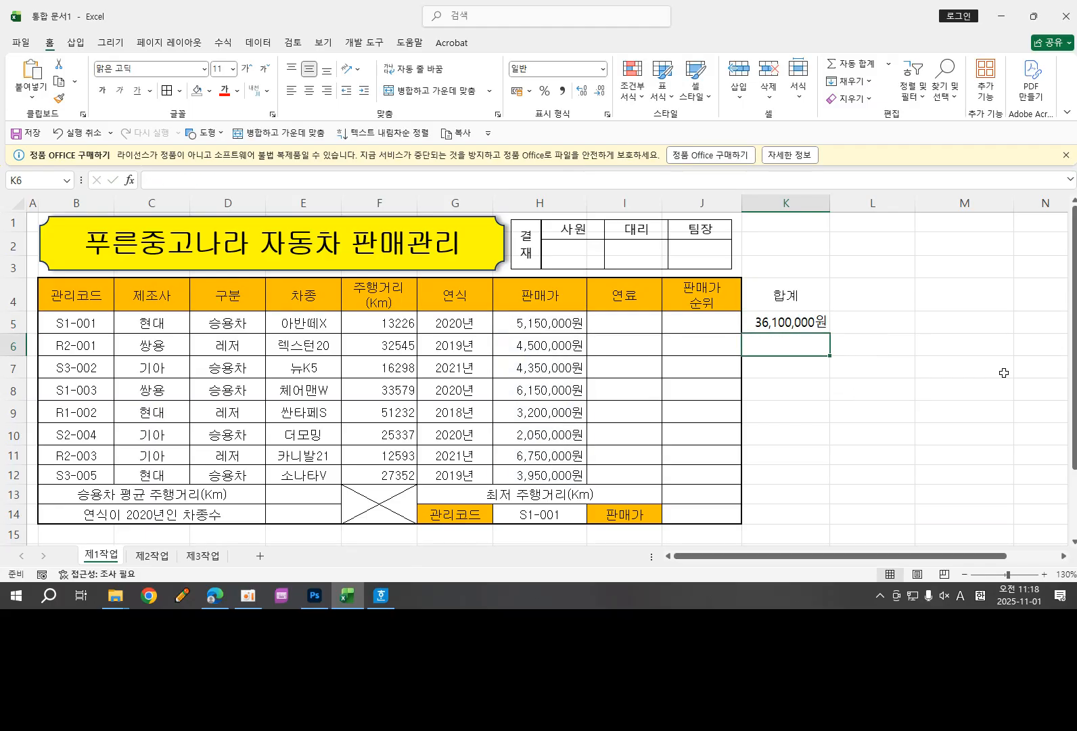
Step: Reopen the SUM formula in K5 and delete its range argument, keeping the function name and parentheses
{"action": "double_click", "coordinate": [785, 323]}
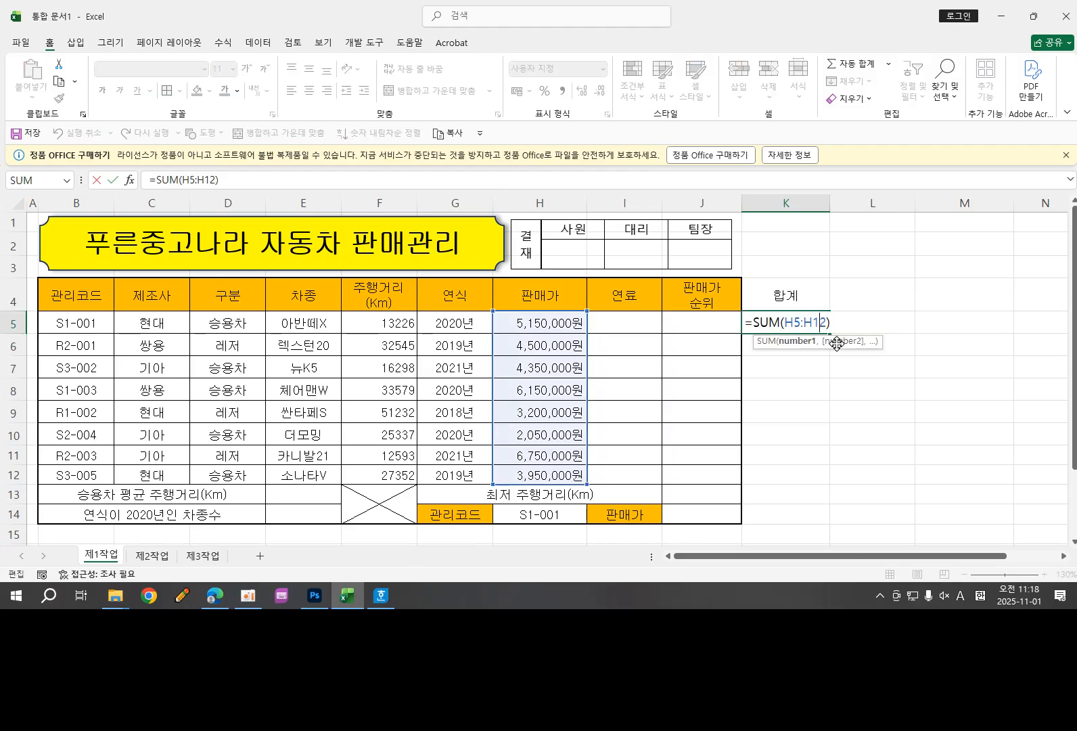
{"action": "key", "text": "BackSpace"}
{"action": "key", "text": "BackSpace"}
{"action": "key", "text": "BackSpace"}
{"action": "key", "text": "BackSpace"}
{"action": "key", "text": "BackSpace"}
{"action": "key", "text": "BackSpace"}
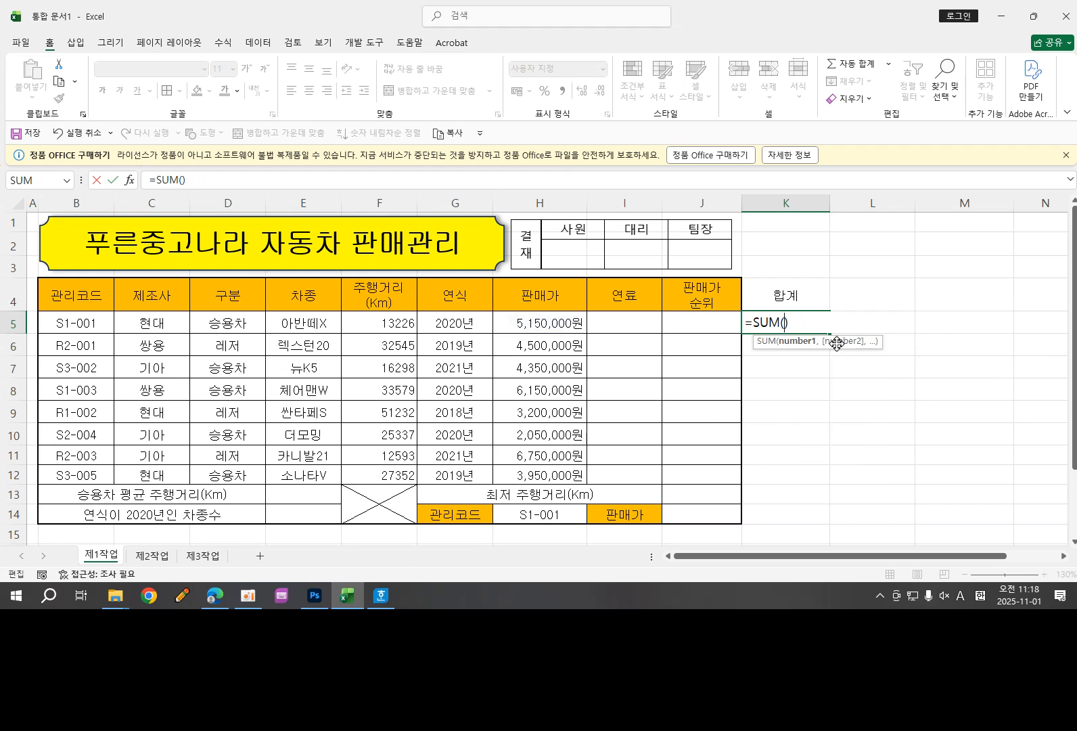
{"action": "left_click", "coordinate": [534, 321]}
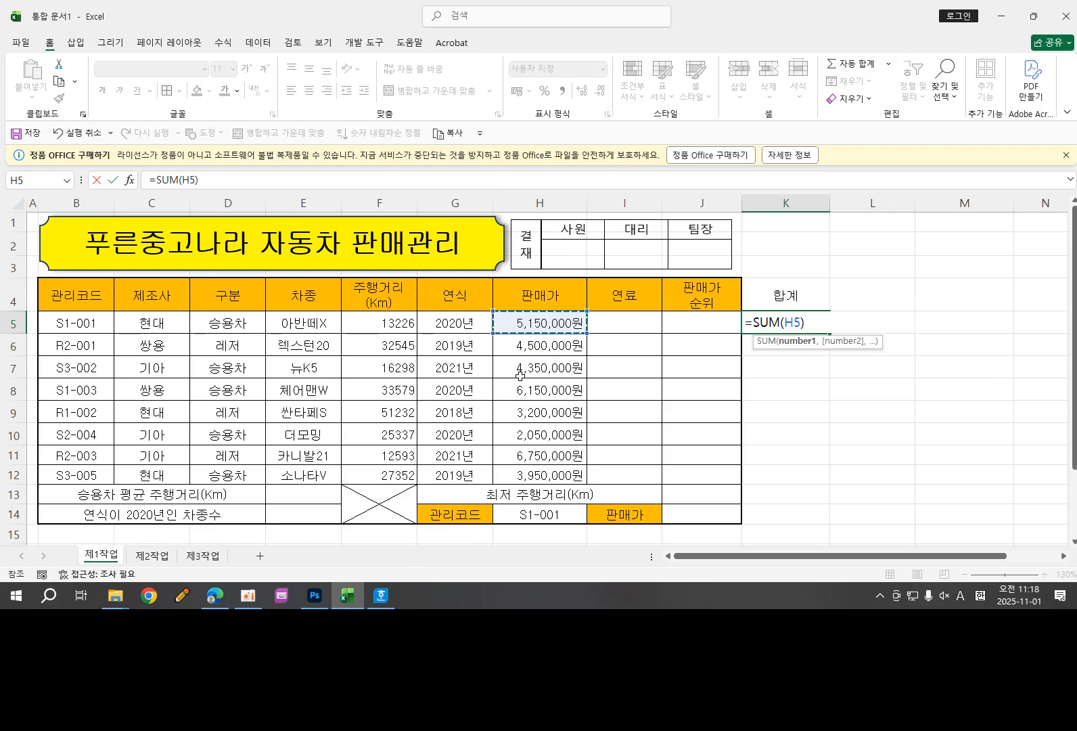
{"action": "type", "text": ","}
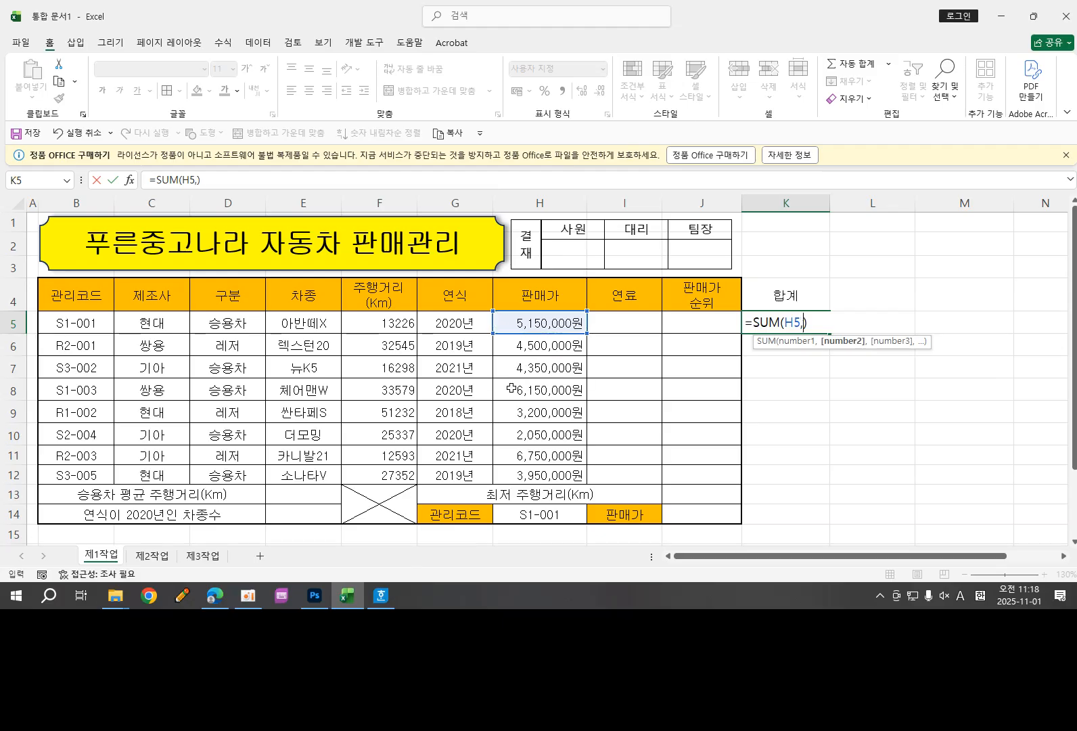
{"action": "left_click", "coordinate": [543, 373]}
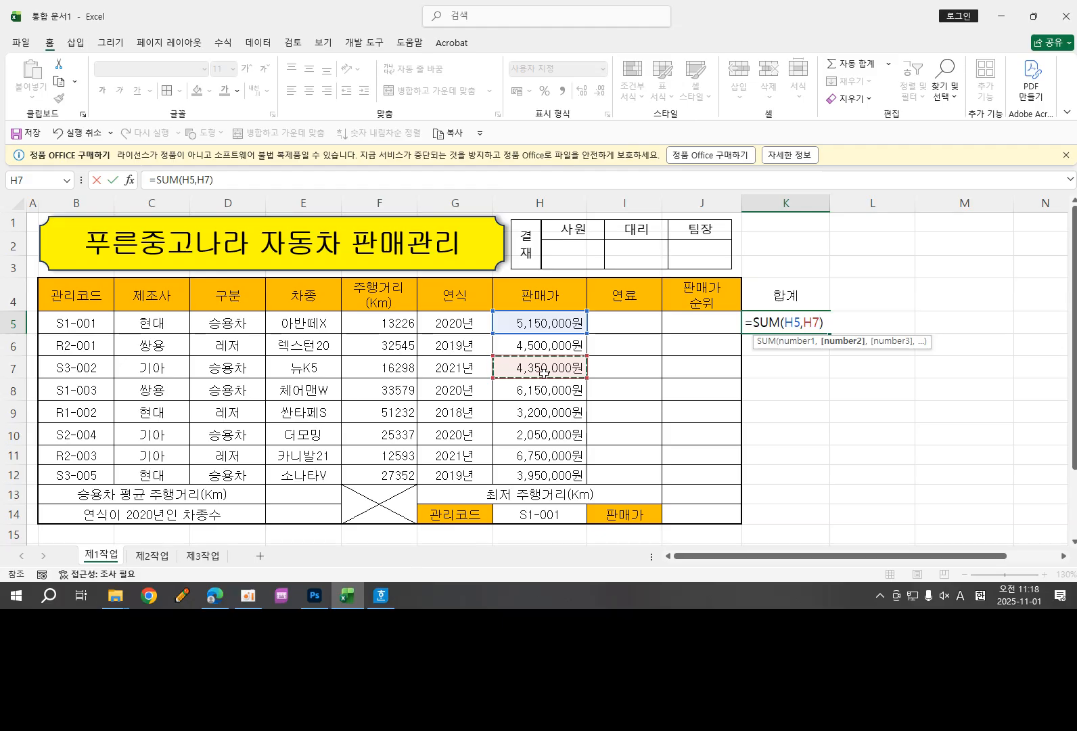
{"action": "type", "text": ","}
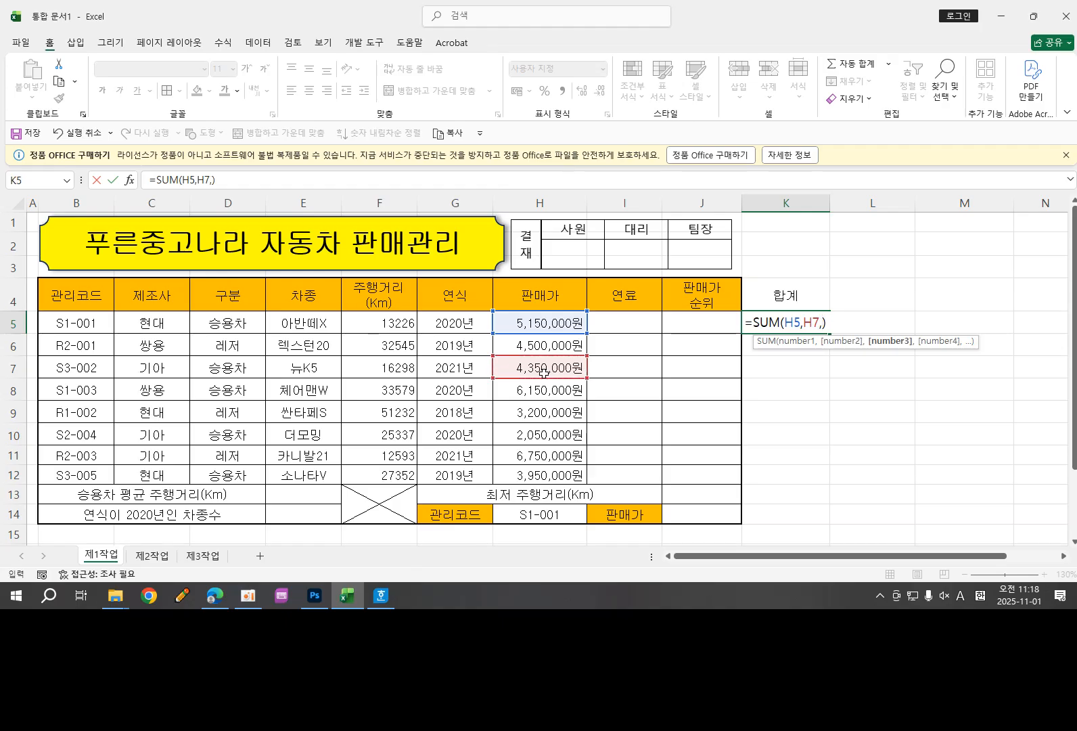
{"action": "left_click", "coordinate": [546, 407]}
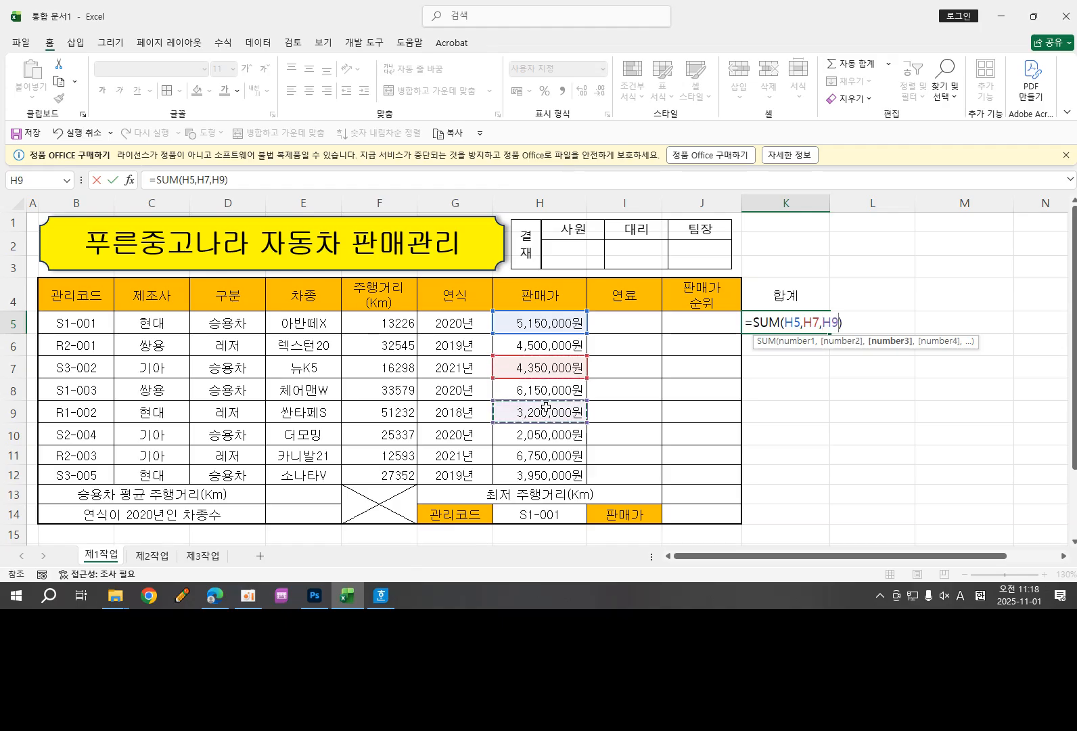
{"action": "key", "text": "BackSpace"}
{"action": "key", "text": "BackSpace"}
{"action": "key", "text": "BackSpace"}
{"action": "key", "text": "BackSpace"}
{"action": "key", "text": "BackSpace"}
{"action": "key", "text": "BackSpace"}
{"action": "key", "text": "BackSpace"}
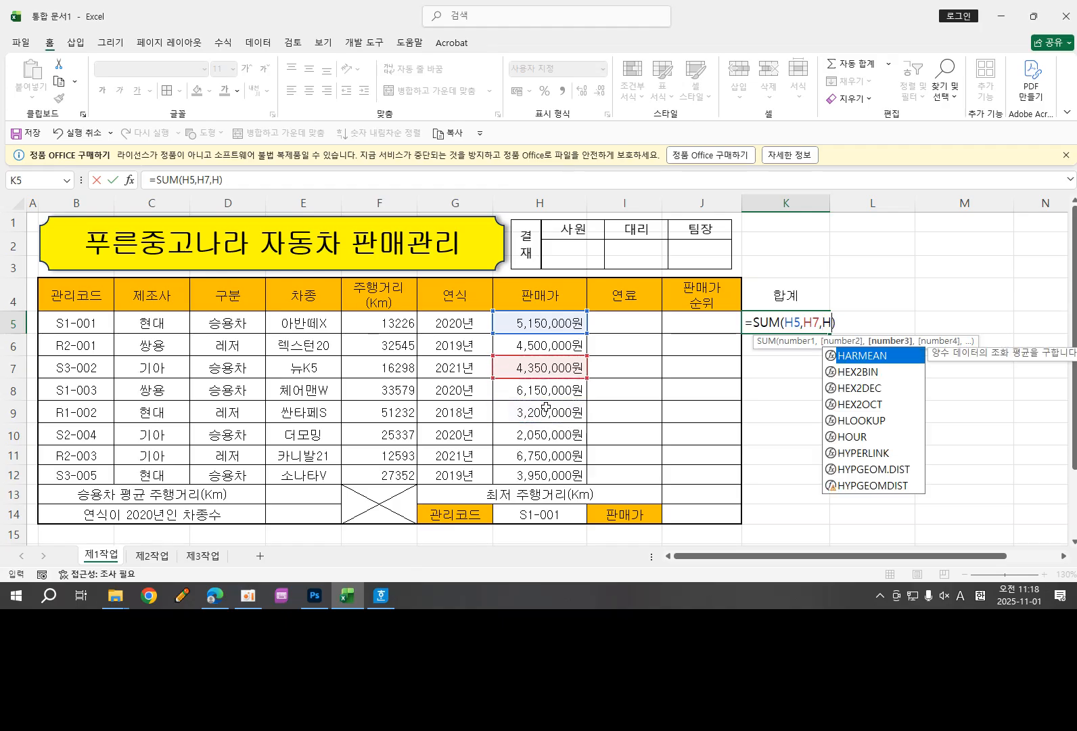
{"action": "key", "text": "BackSpace"}
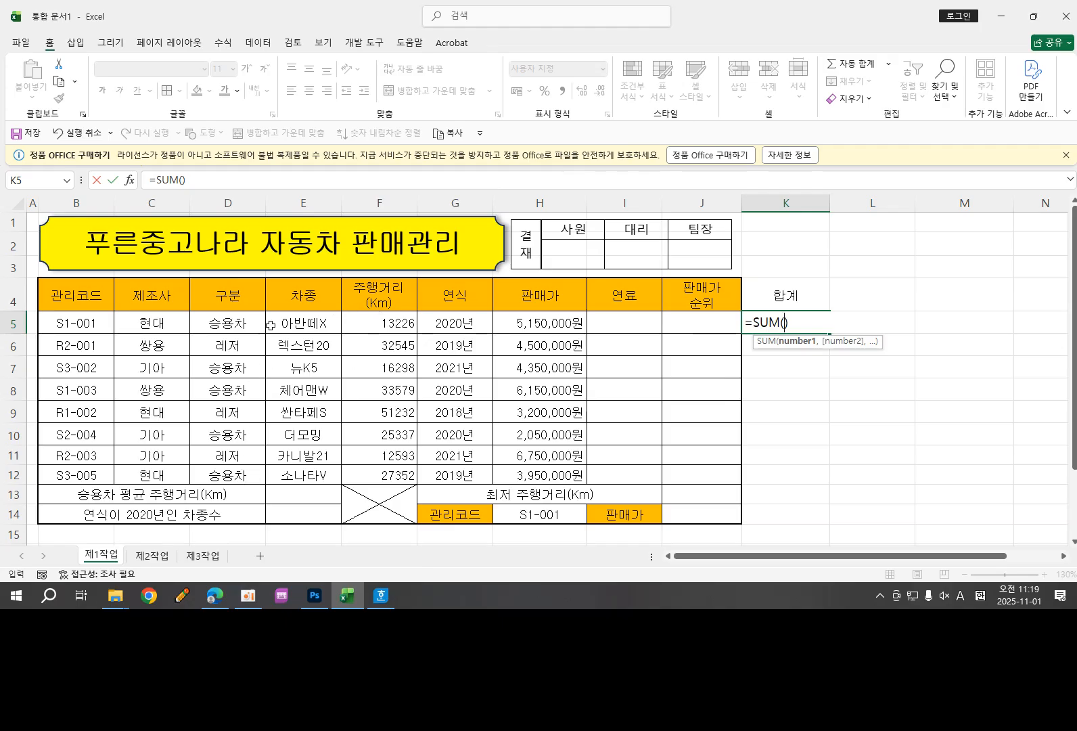
Step: Fill the SUM formula in K5 with the 승용차 sale prices H5, H7, H8, H10 and H12 as separate arguments
{"action": "left_click", "coordinate": [557, 321]}
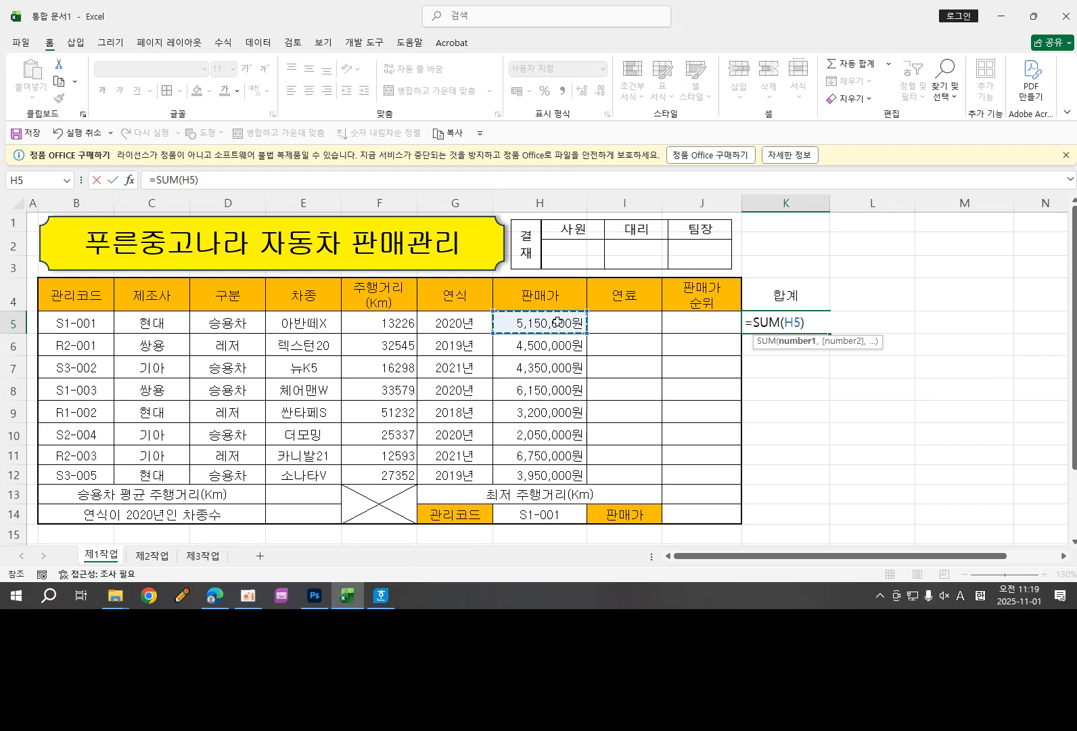
{"action": "type", "text": ","}
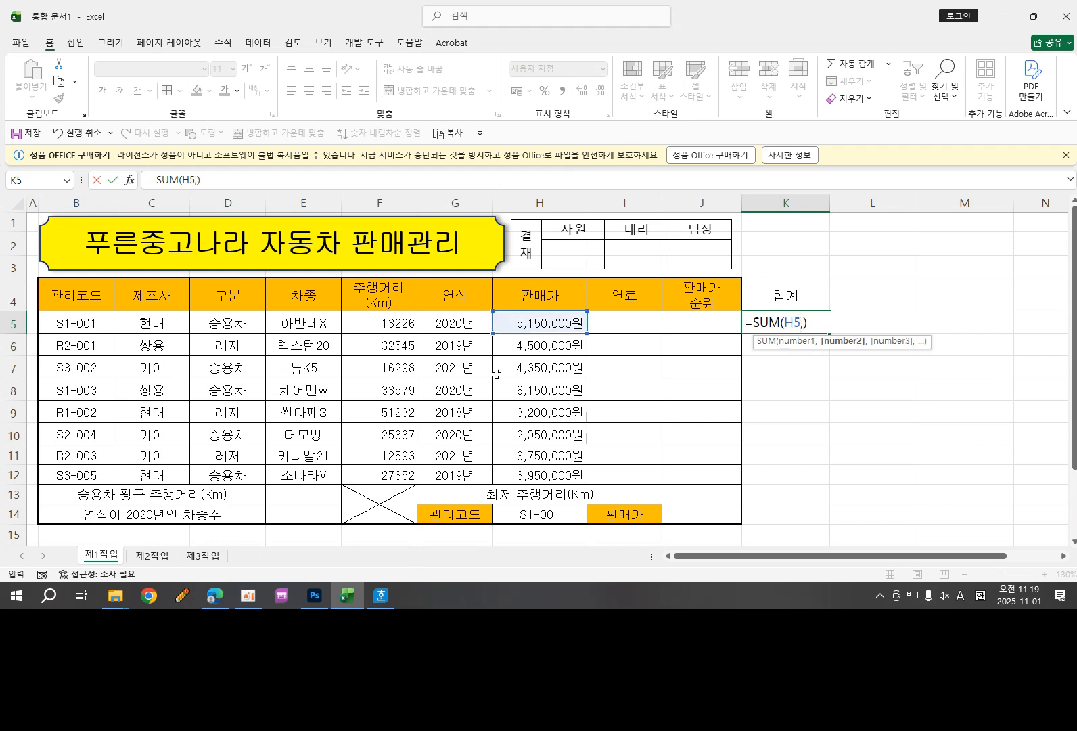
{"action": "left_click", "coordinate": [538, 369]}
{"action": "type", "text": ","}
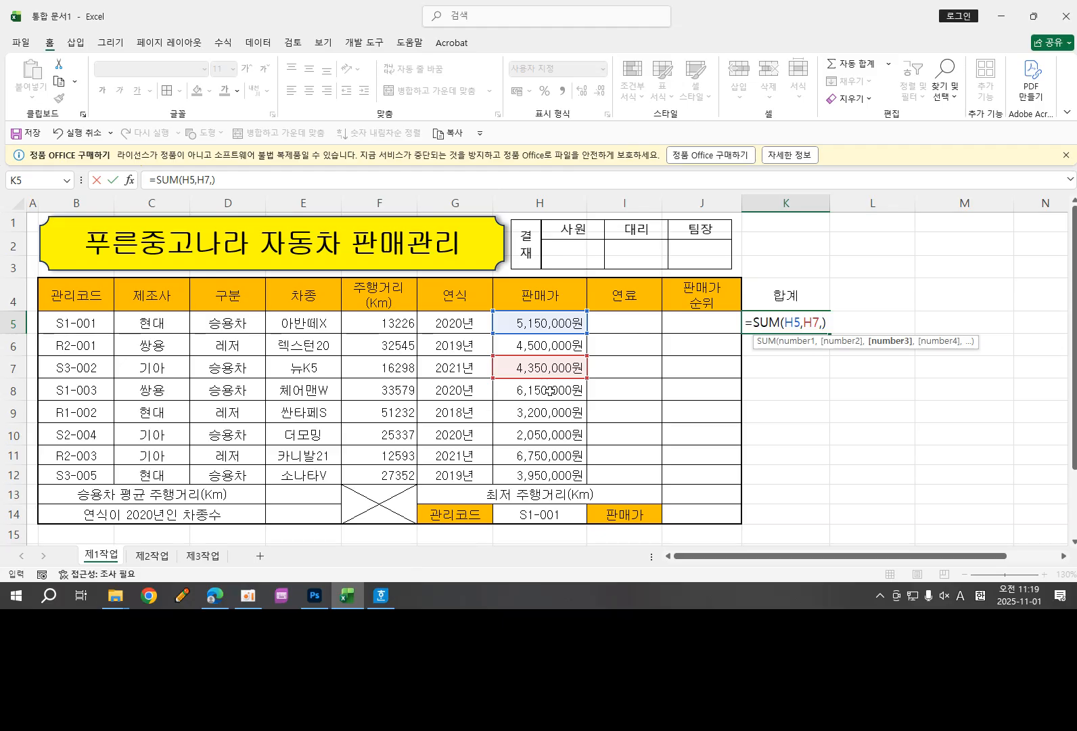
{"action": "left_click", "coordinate": [553, 389]}
{"action": "type", "text": ","}
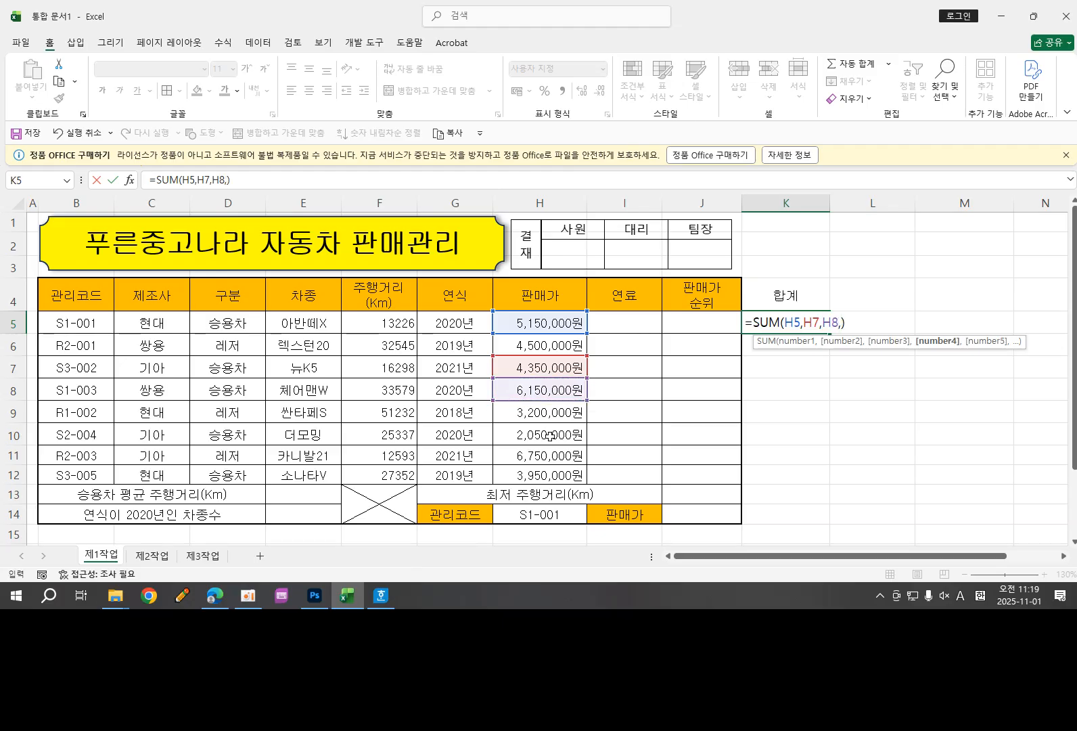
{"action": "left_click", "coordinate": [550, 435]}
{"action": "type", "text": ","}
{"action": "left_click", "coordinate": [561, 477]}
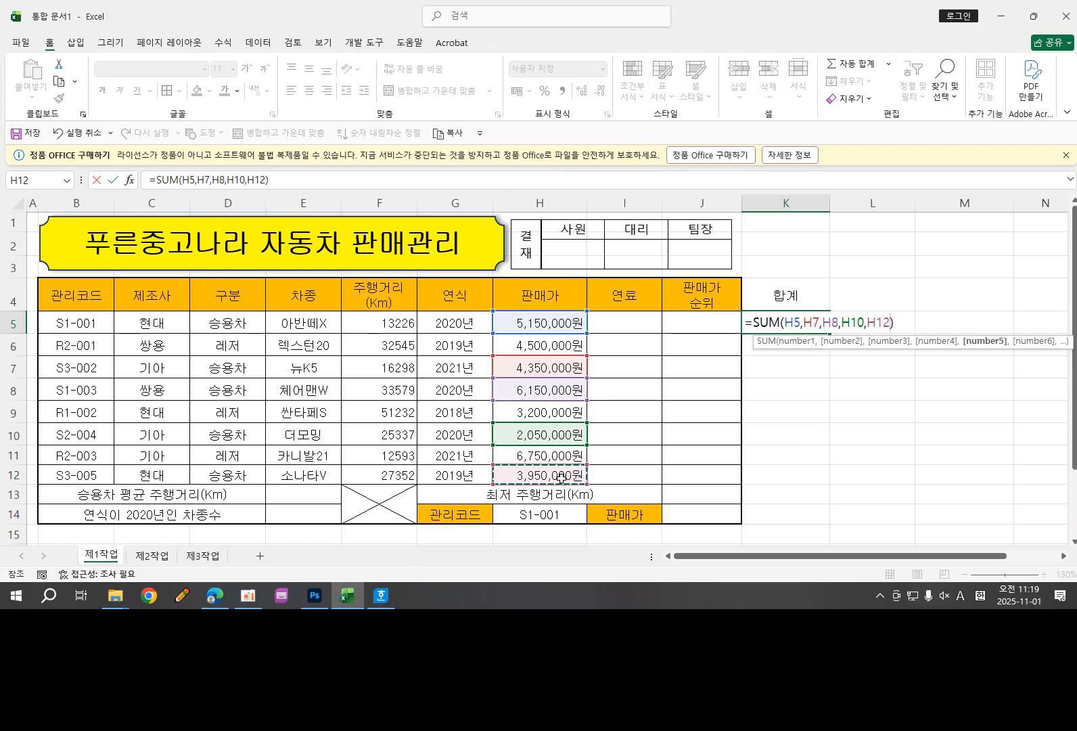
{"action": "key", "text": "Return"}
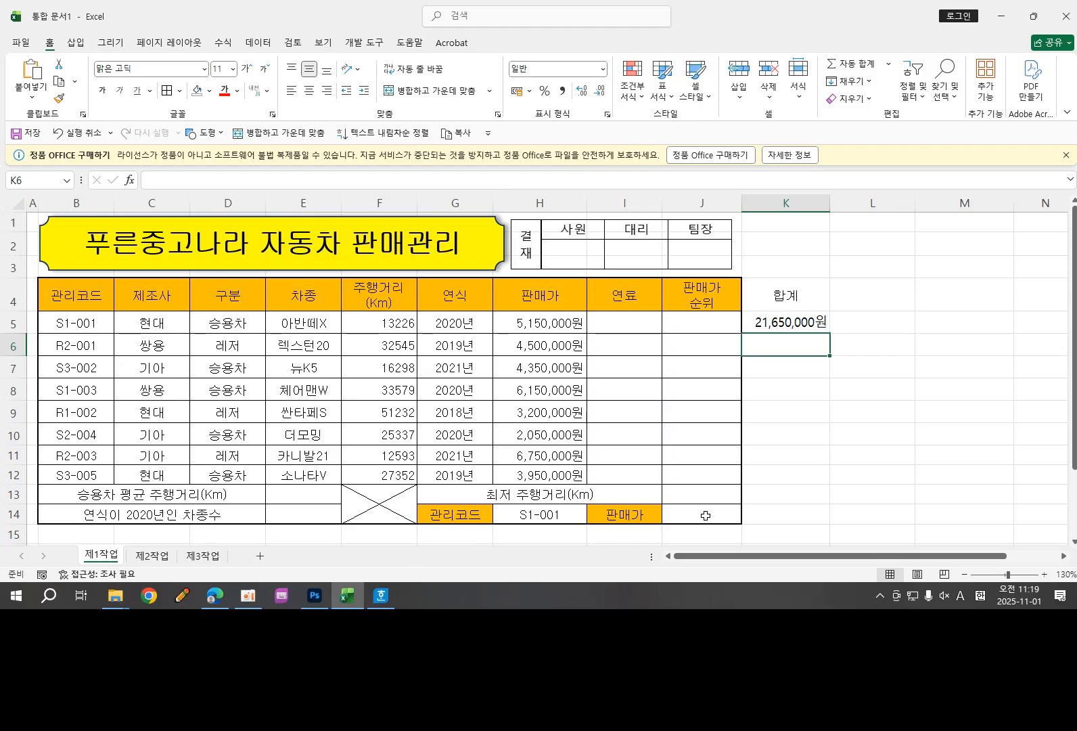
Step: Reopen the SUM formula in K5 and clear its cell arguments, leaving an empty SUM()
{"action": "double_click", "coordinate": [805, 322]}
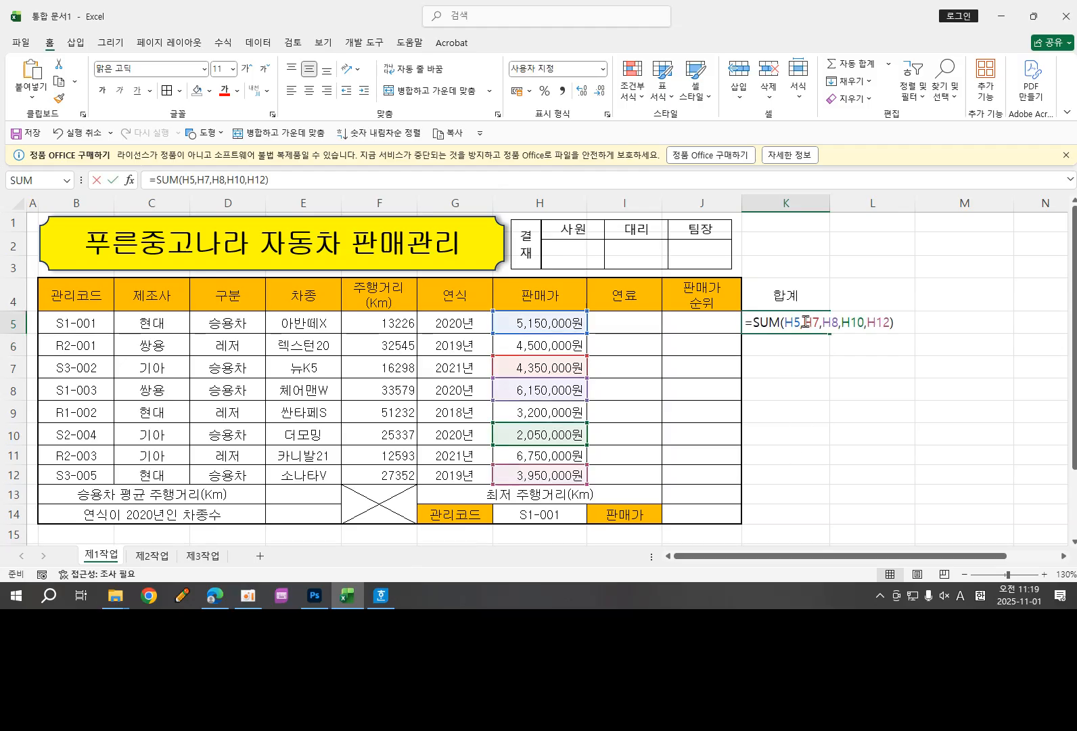
{"action": "left_click", "coordinate": [890, 323]}
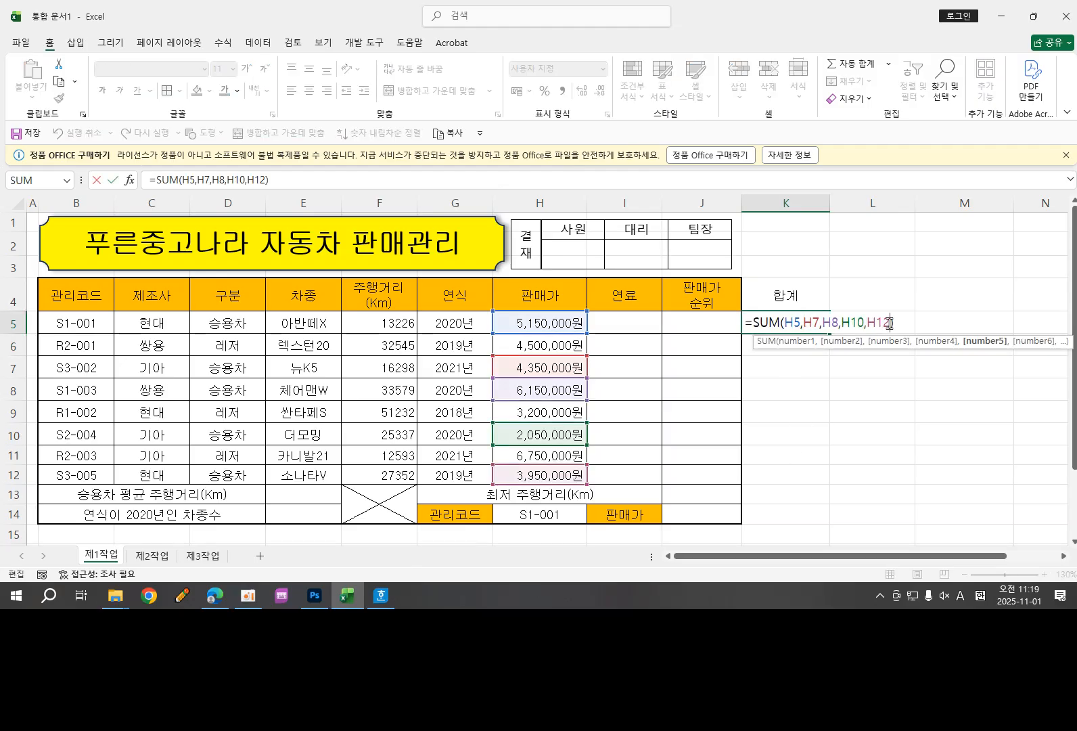
{"action": "key", "text": "BackSpace"}
{"action": "key", "text": "BackSpace"}
{"action": "key", "text": "BackSpace"}
{"action": "key", "text": "BackSpace"}
{"action": "key", "text": "BackSpace"}
{"action": "key", "text": "BackSpace"}
{"action": "key", "text": "BackSpace"}
{"action": "key", "text": "BackSpace"}
{"action": "key", "text": "BackSpace"}
{"action": "key", "text": "BackSpace"}
{"action": "key", "text": "BackSpace"}
{"action": "key", "text": "BackSpace"}
{"action": "key", "text": "BackSpace"}
{"action": "key", "text": "BackSpace"}
{"action": "key", "text": "BackSpace"}
{"action": "key", "text": "BackSpace"}
{"action": "key", "text": "BackSpace"}
{"action": "key", "text": "BackSpace"}
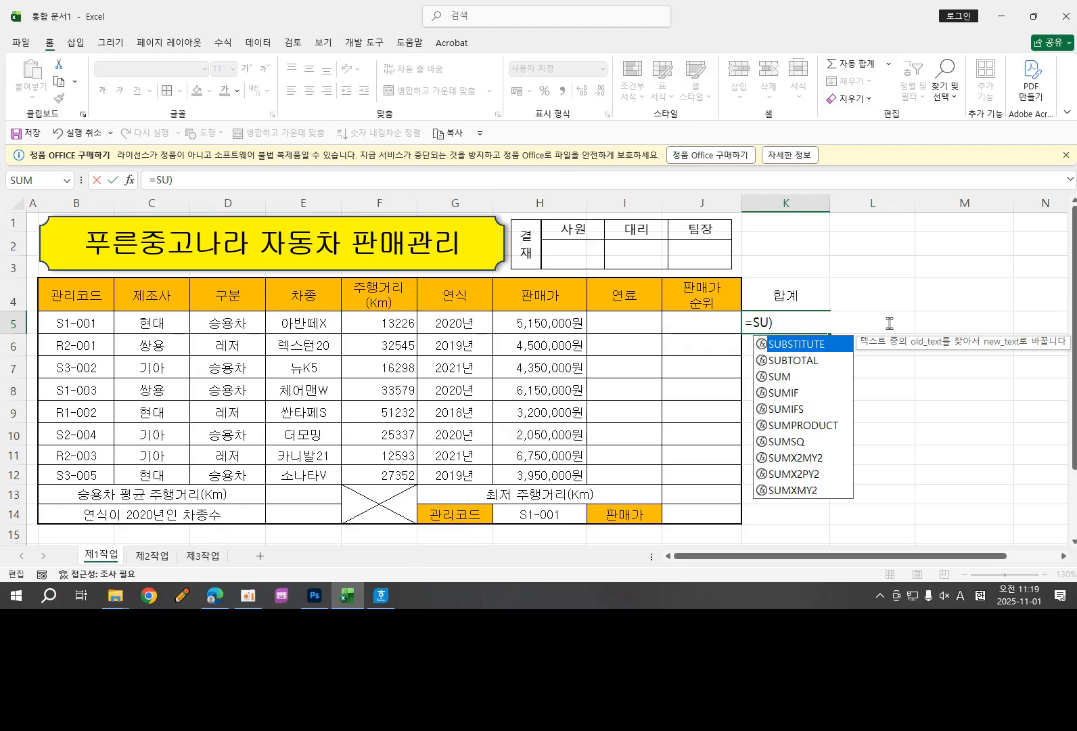
{"action": "type", "text": "m"}
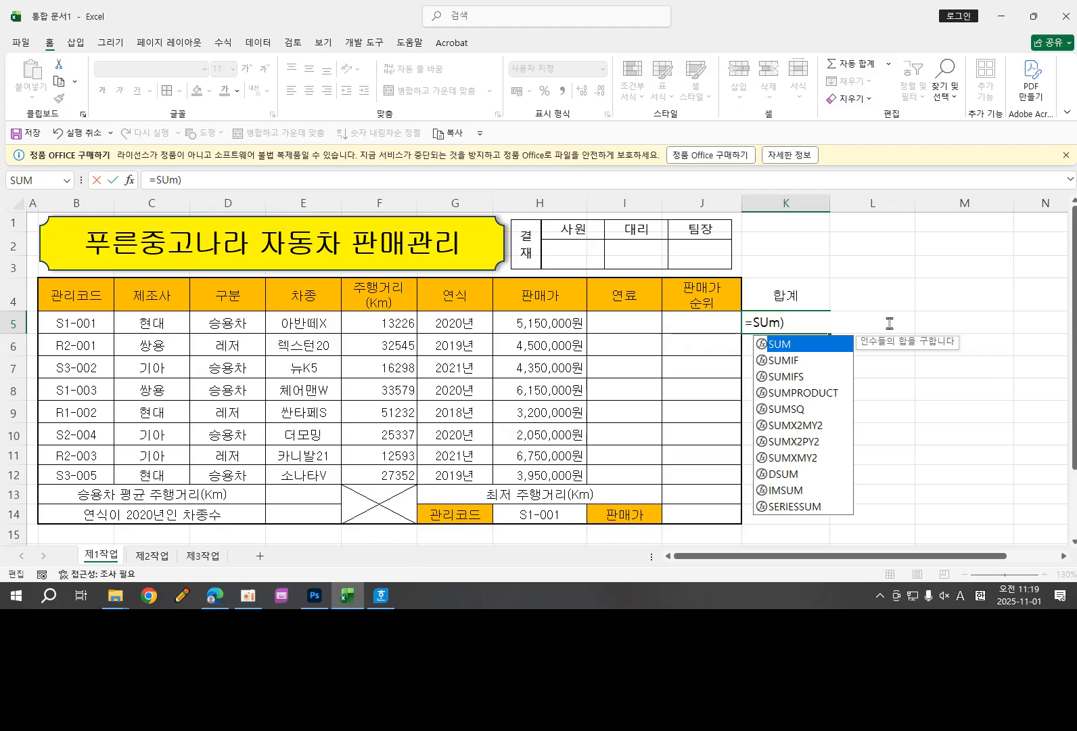
{"action": "type", "text": "("}
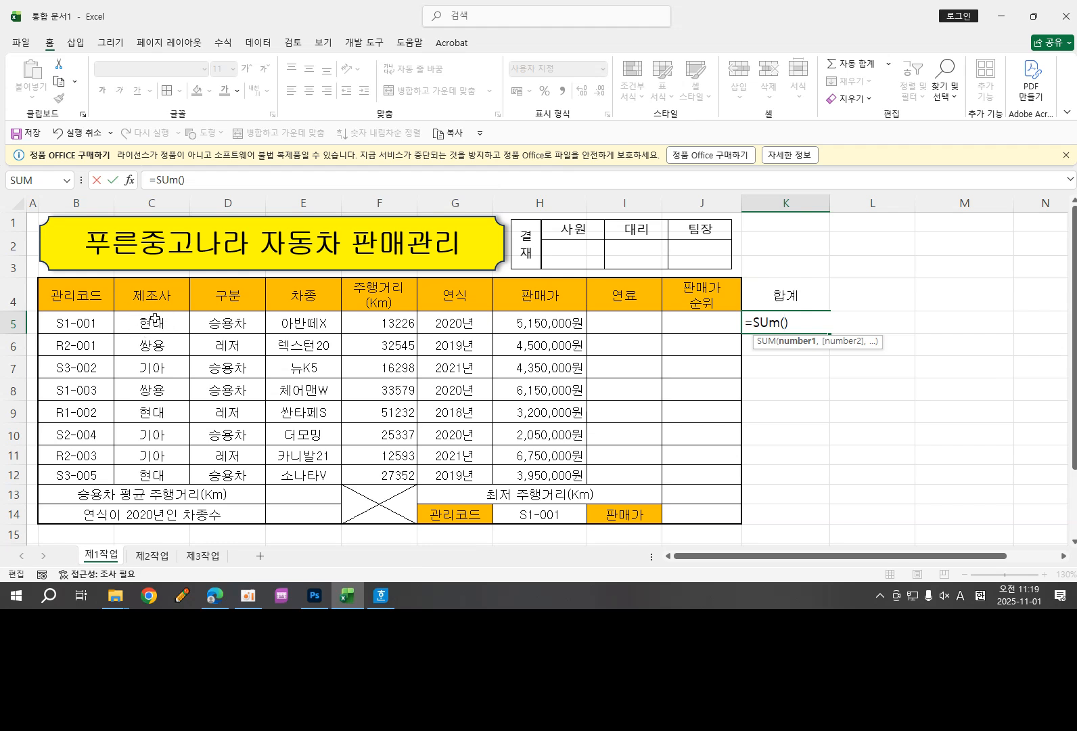
Step: Fill the SUM formula in K5 with the 현대 sale prices H5, H9 and H12 as separate arguments
{"action": "left_click", "coordinate": [555, 323]}
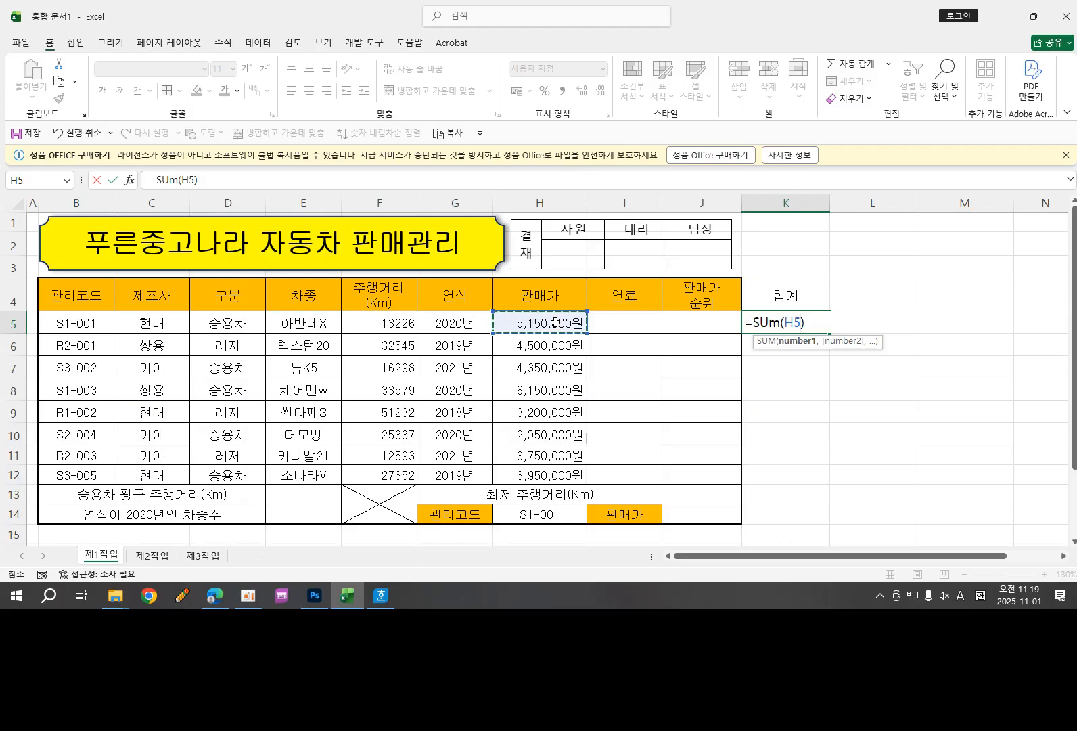
{"action": "type", "text": ","}
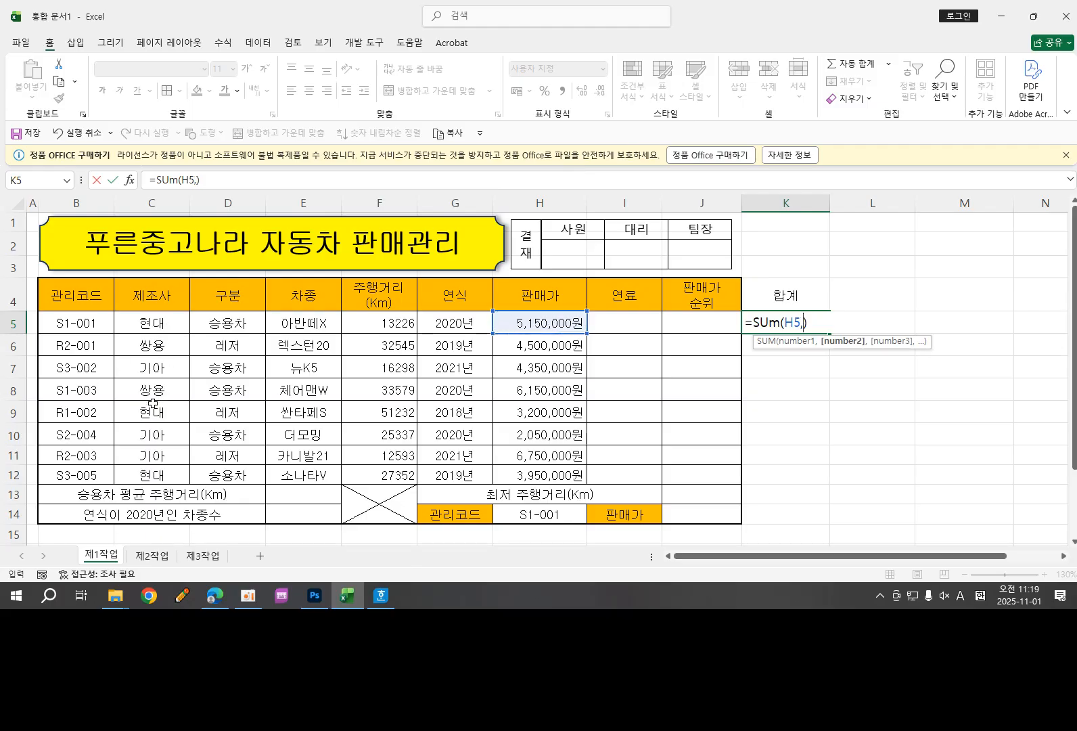
{"action": "left_click", "coordinate": [550, 415]}
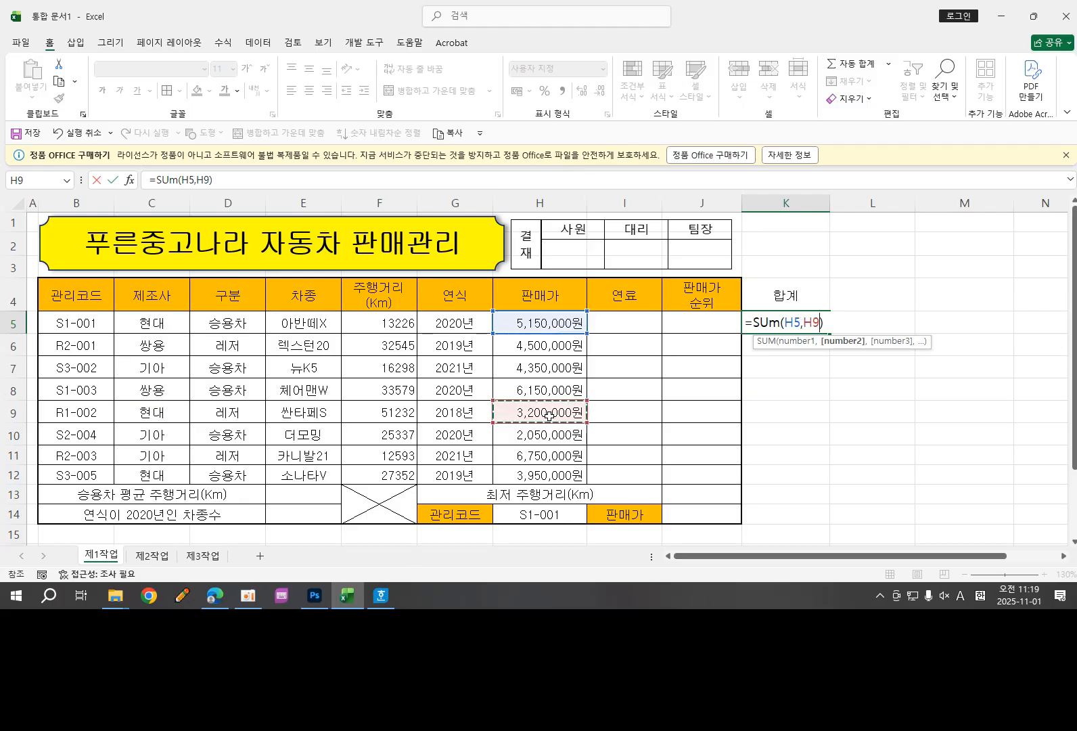
{"action": "type", "text": ","}
{"action": "left_click", "coordinate": [543, 476]}
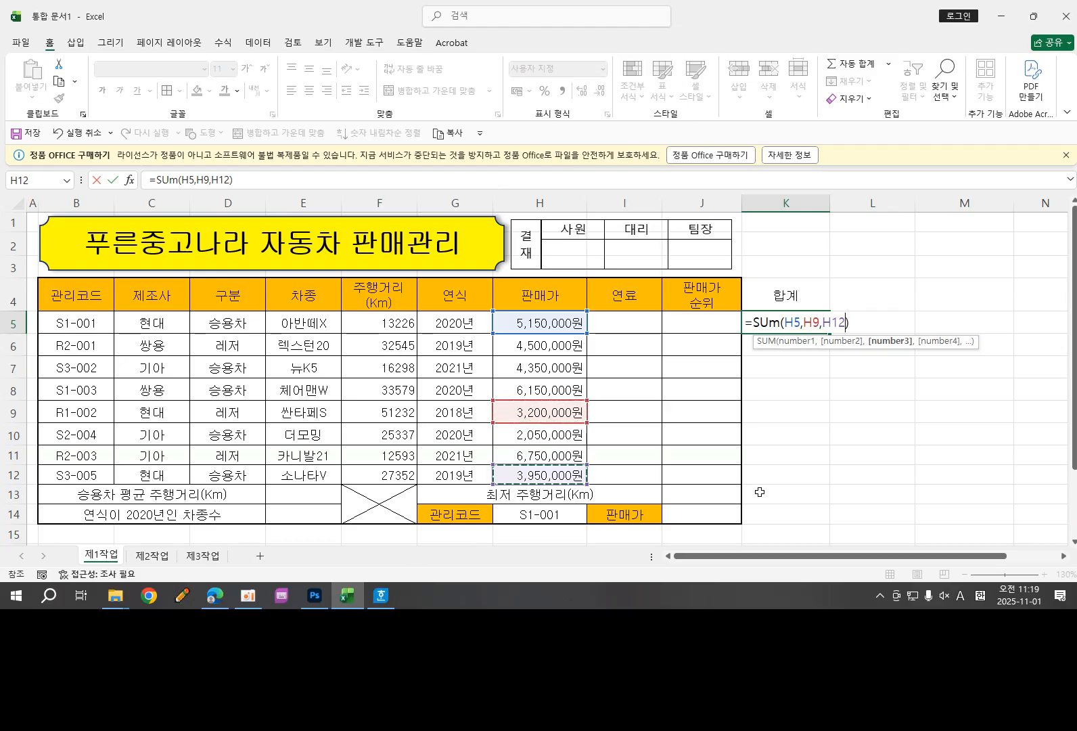
{"action": "key", "text": "Return"}
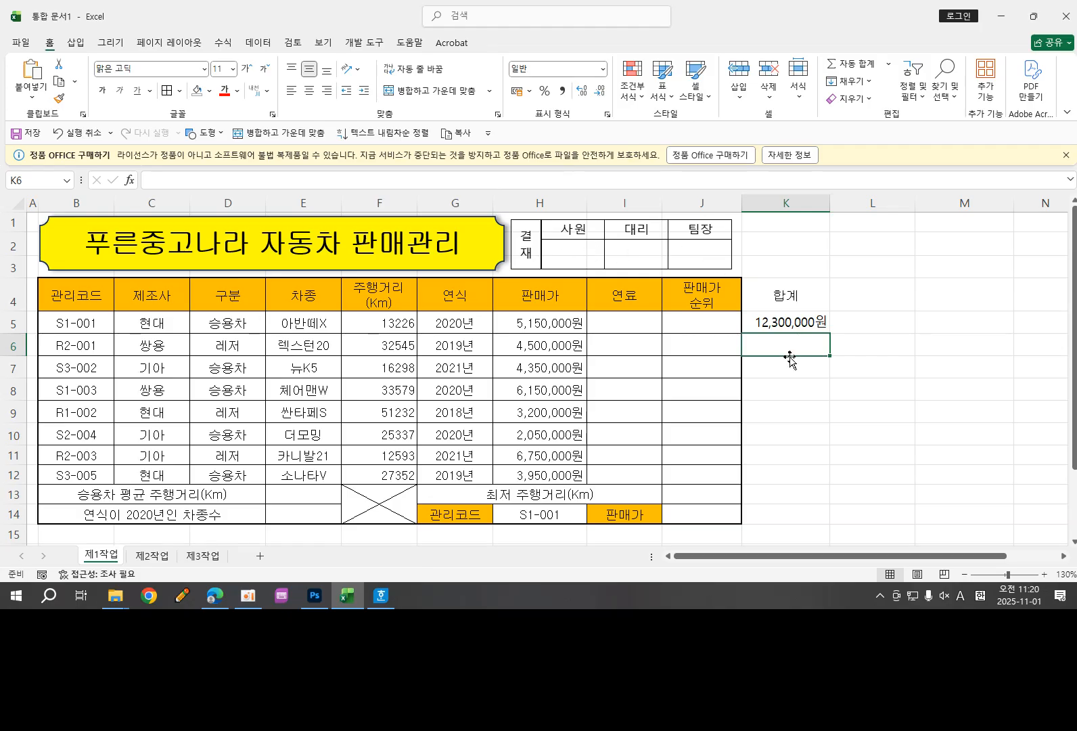
Step: Start a SUMIF formula in K6, up to its opening parenthesis
{"action": "type", "text": "="}
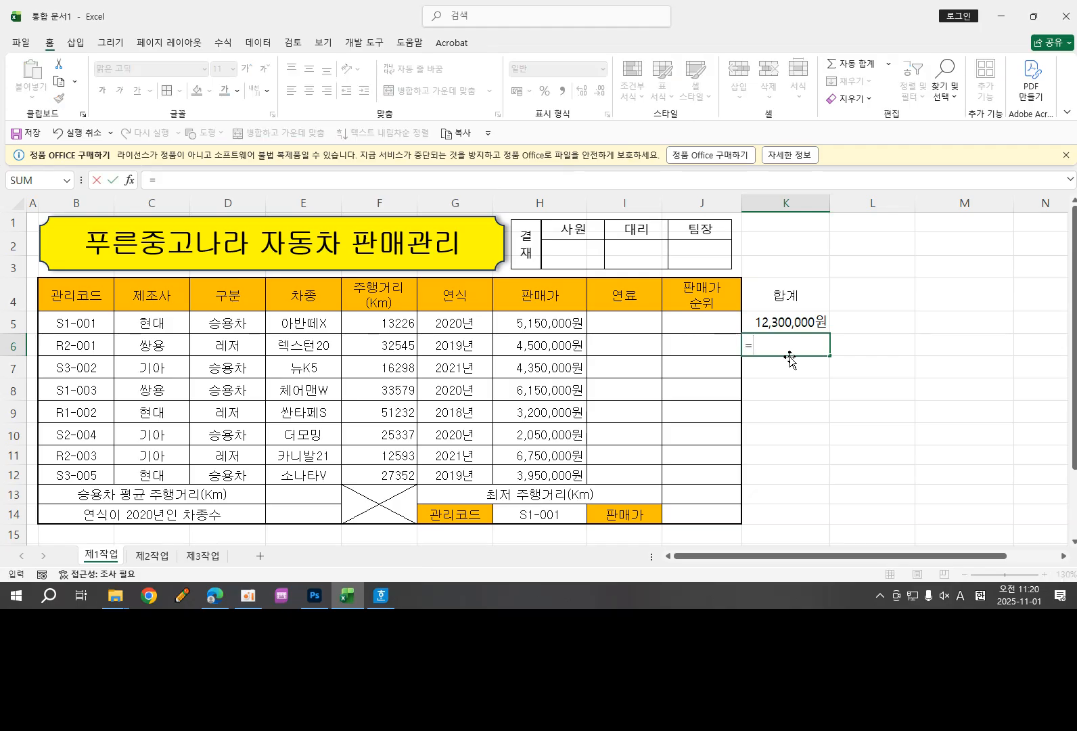
{"action": "type", "text": "su"}
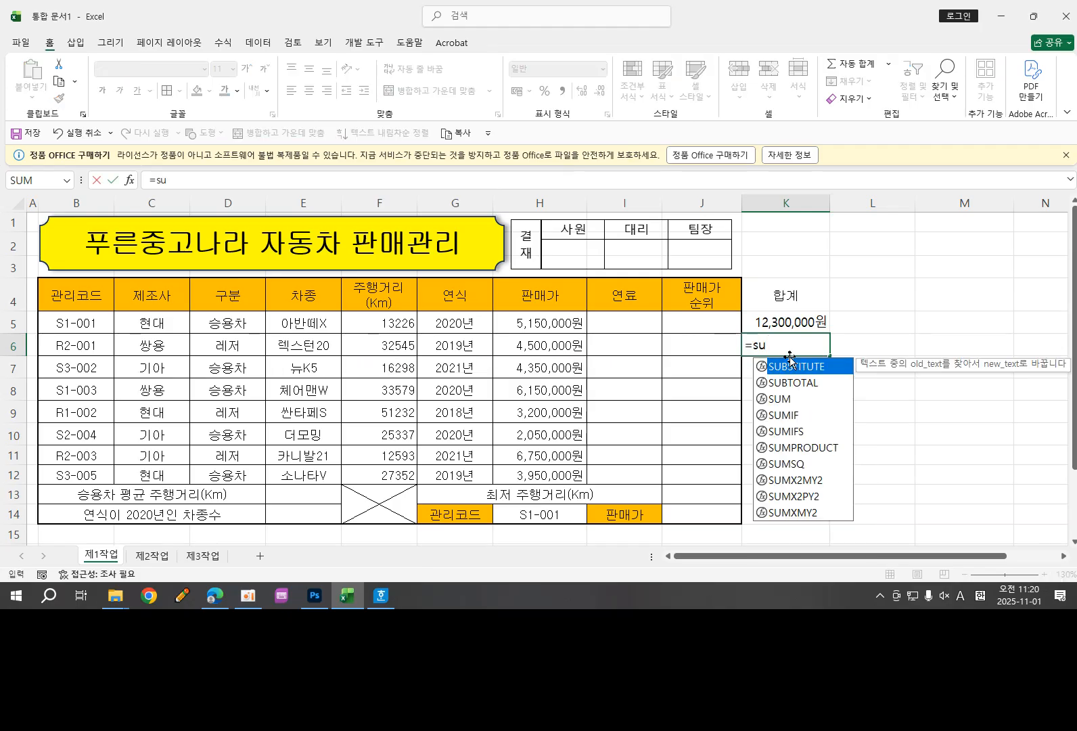
{"action": "type", "text": "mif"}
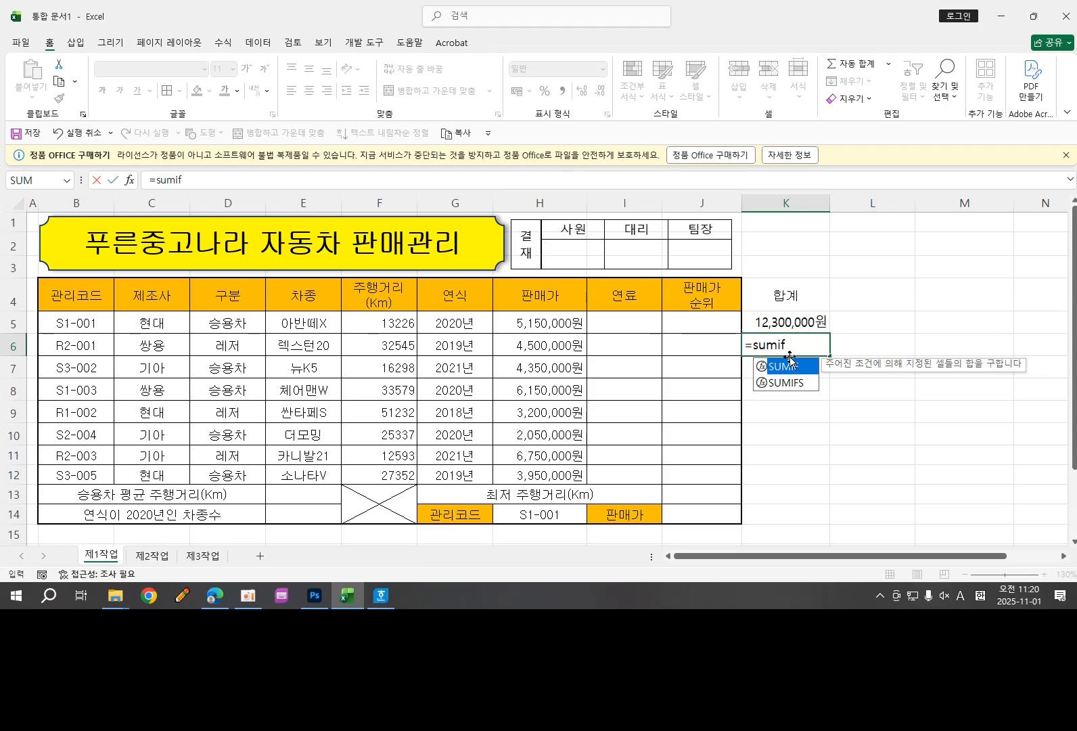
{"action": "type", "text": "("}
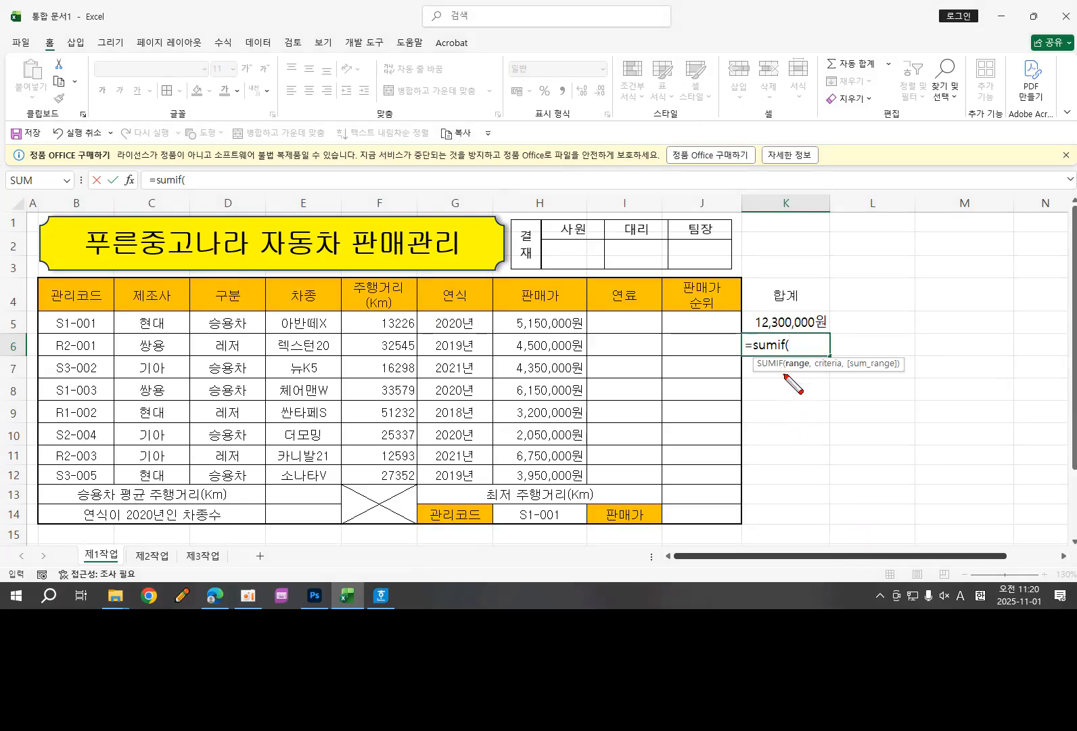
{"action": "left_click_drag", "start_coordinate": [783, 372], "coordinate": [902, 379]}
{"action": "mouse_move", "coordinate": [795, 373]}
{"action": "left_mouse_down"}
{"action": "mouse_move", "coordinate": [798, 425]}
{"action": "mouse_move", "coordinate": [805, 417]}
{"action": "mouse_move", "coordinate": [757, 483]}
{"action": "left_mouse_up"}
{"action": "mouse_move", "coordinate": [759, 437]}
{"action": "left_mouse_down"}
{"action": "mouse_move", "coordinate": [787, 474]}
{"action": "mouse_move", "coordinate": [816, 460]}
{"action": "mouse_move", "coordinate": [838, 482]}
{"action": "mouse_move", "coordinate": [864, 459]}
{"action": "mouse_move", "coordinate": [867, 485]}
{"action": "left_mouse_up"}
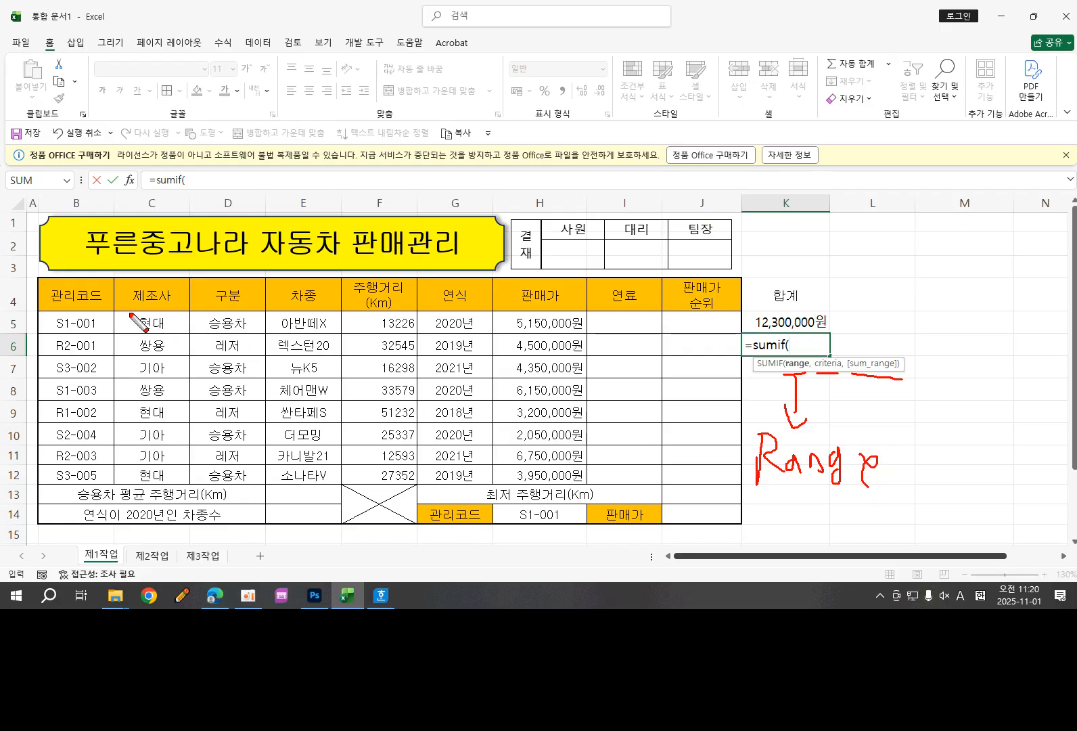
{"action": "mouse_move", "coordinate": [113, 313]}
{"action": "left_mouse_down"}
{"action": "mouse_move", "coordinate": [117, 471]}
{"action": "mouse_move", "coordinate": [152, 484]}
{"action": "mouse_move", "coordinate": [200, 423]}
{"action": "mouse_move", "coordinate": [195, 321]}
{"action": "mouse_move", "coordinate": [116, 312]}
{"action": "left_mouse_up"}
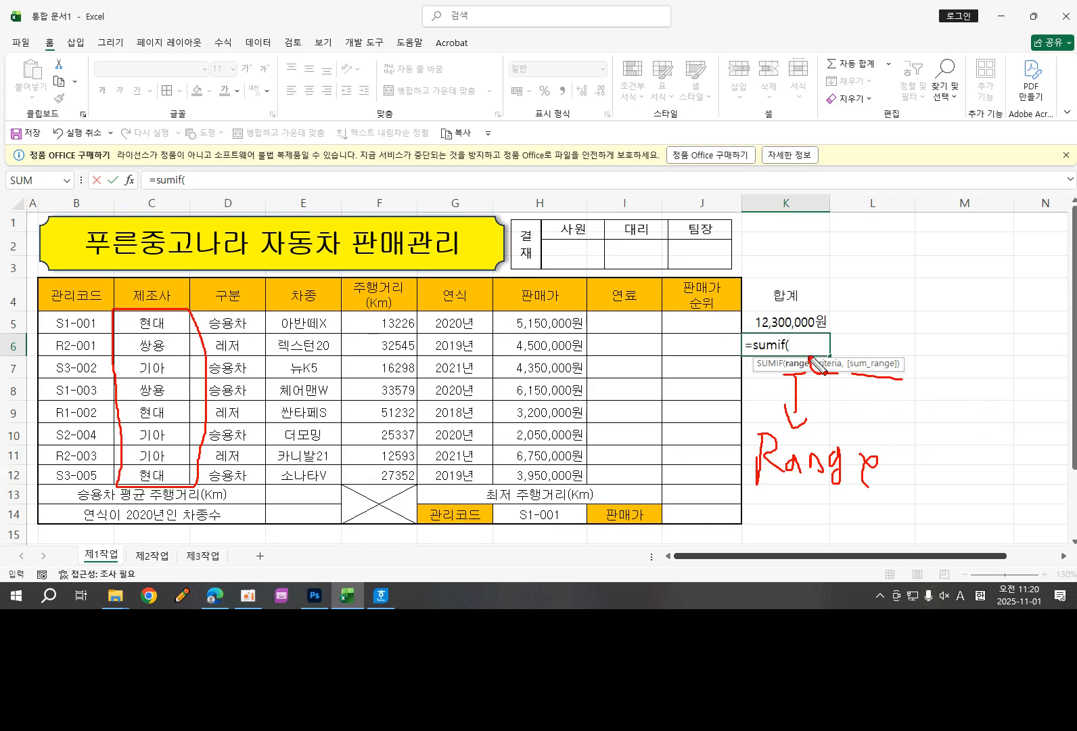
{"action": "mouse_move", "coordinate": [807, 355]}
{"action": "left_mouse_down"}
{"action": "mouse_move", "coordinate": [864, 373]}
{"action": "mouse_move", "coordinate": [833, 378]}
{"action": "mouse_move", "coordinate": [921, 263]}
{"action": "mouse_move", "coordinate": [905, 282]}
{"action": "mouse_move", "coordinate": [922, 292]}
{"action": "mouse_move", "coordinate": [907, 303]}
{"action": "mouse_move", "coordinate": [935, 313]}
{"action": "left_mouse_up"}
{"action": "mouse_move", "coordinate": [939, 268]}
{"action": "left_mouse_down"}
{"action": "mouse_move", "coordinate": [946, 292]}
{"action": "mouse_move", "coordinate": [974, 279]}
{"action": "mouse_move", "coordinate": [975, 318]}
{"action": "left_mouse_up"}
{"action": "mouse_move", "coordinate": [960, 284]}
{"action": "left_mouse_down"}
{"action": "mouse_move", "coordinate": [974, 285]}
{"action": "mouse_move", "coordinate": [995, 317]}
{"action": "left_mouse_up"}
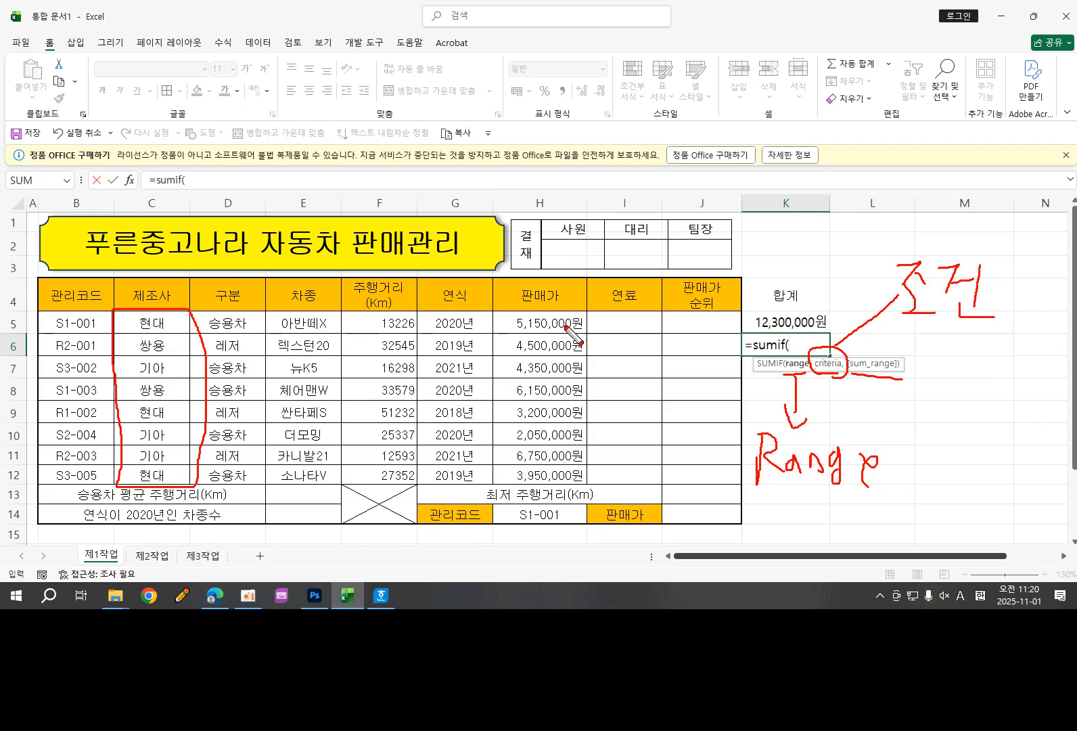
{"action": "mouse_move", "coordinate": [565, 324]}
{"action": "left_mouse_down"}
{"action": "mouse_move", "coordinate": [509, 327]}
{"action": "mouse_move", "coordinate": [569, 329]}
{"action": "left_mouse_up"}
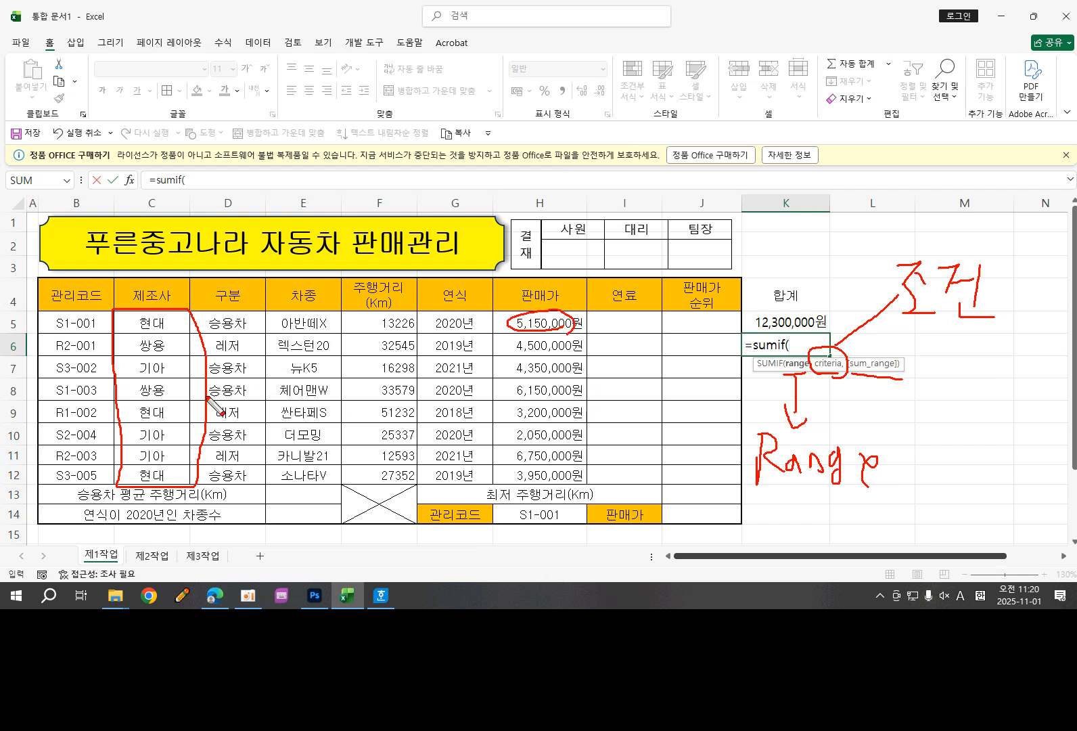
{"action": "left_click_drag", "start_coordinate": [586, 428], "coordinate": [570, 434]}
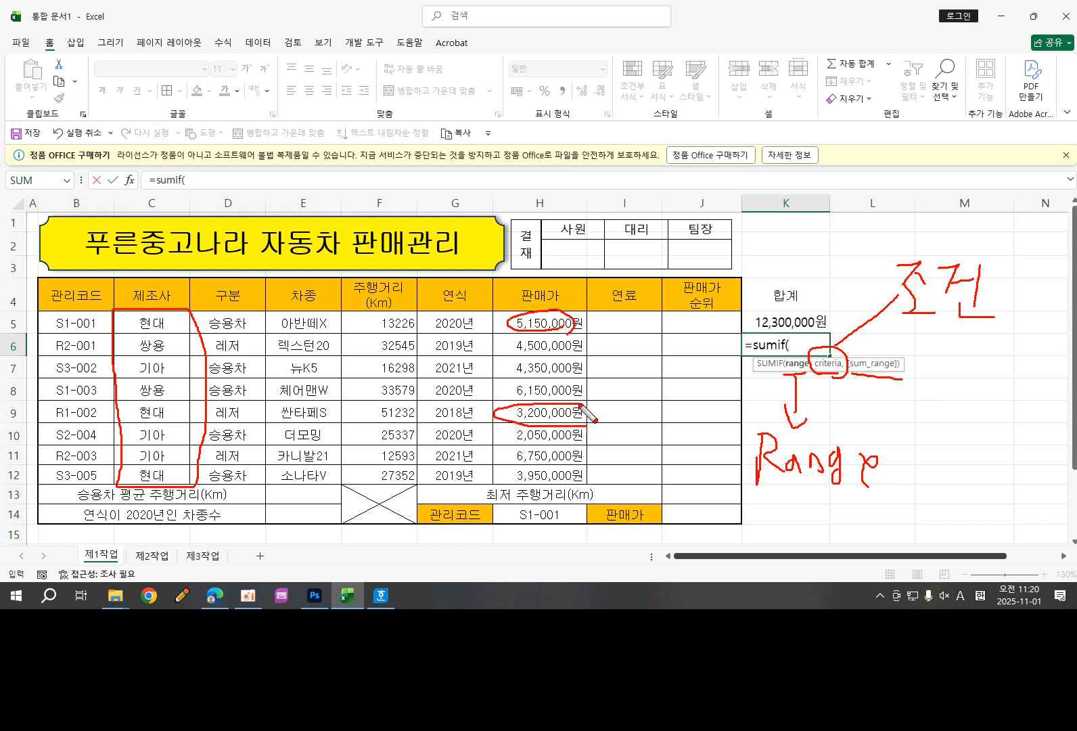
{"action": "mouse_move", "coordinate": [569, 486]}
{"action": "left_mouse_down"}
{"action": "mouse_move", "coordinate": [574, 467]}
{"action": "mouse_move", "coordinate": [571, 481]}
{"action": "left_mouse_up"}
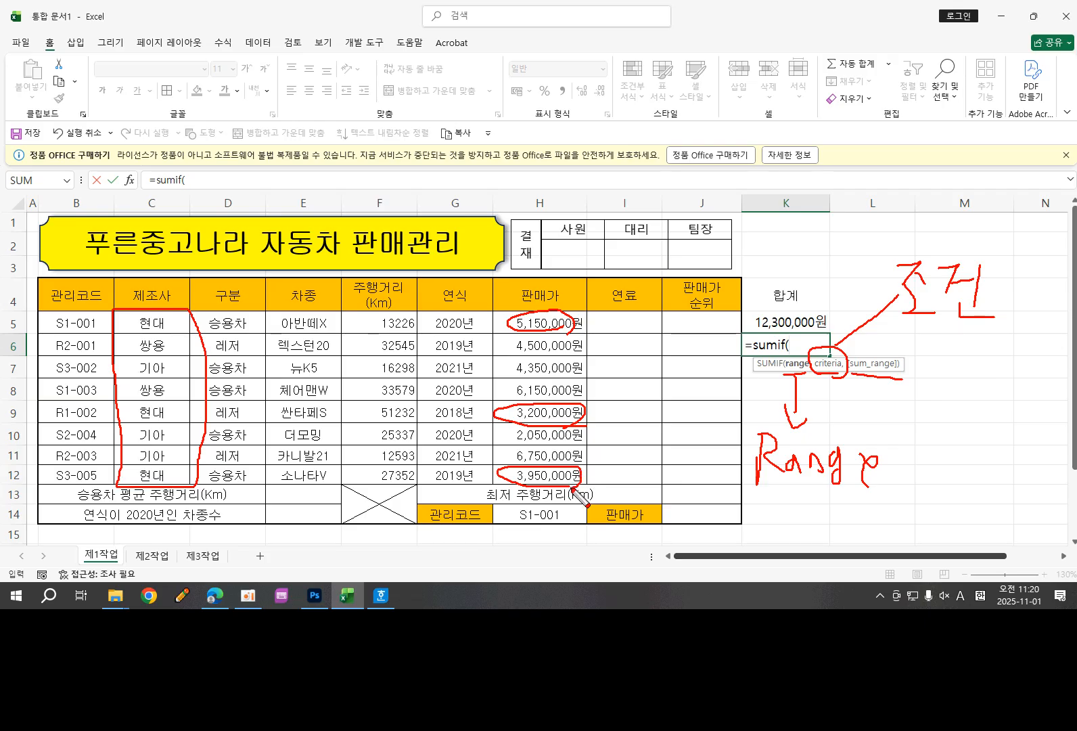
{"action": "mouse_move", "coordinate": [165, 478]}
{"action": "left_mouse_down"}
{"action": "mouse_move", "coordinate": [152, 467]}
{"action": "mouse_move", "coordinate": [152, 488]}
{"action": "mouse_move", "coordinate": [140, 482]}
{"action": "left_mouse_up"}
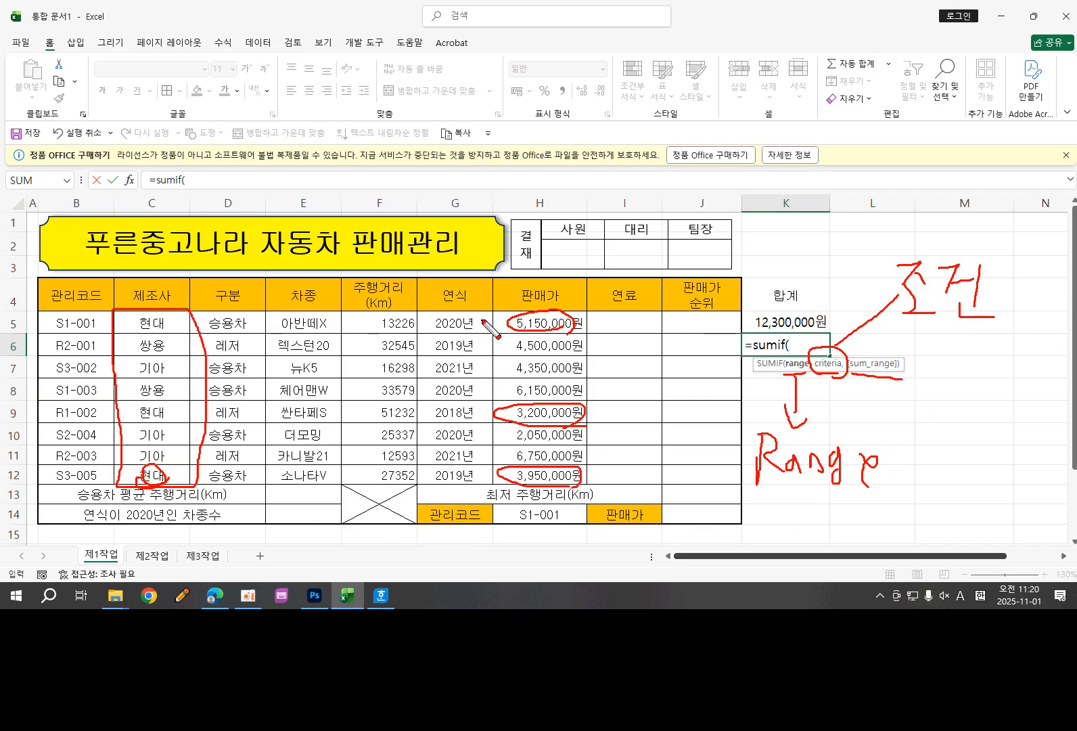
{"action": "mouse_move", "coordinate": [494, 310]}
{"action": "left_mouse_down"}
{"action": "mouse_move", "coordinate": [489, 494]}
{"action": "mouse_move", "coordinate": [584, 489]}
{"action": "mouse_move", "coordinate": [586, 313]}
{"action": "mouse_move", "coordinate": [495, 310]}
{"action": "left_mouse_up"}
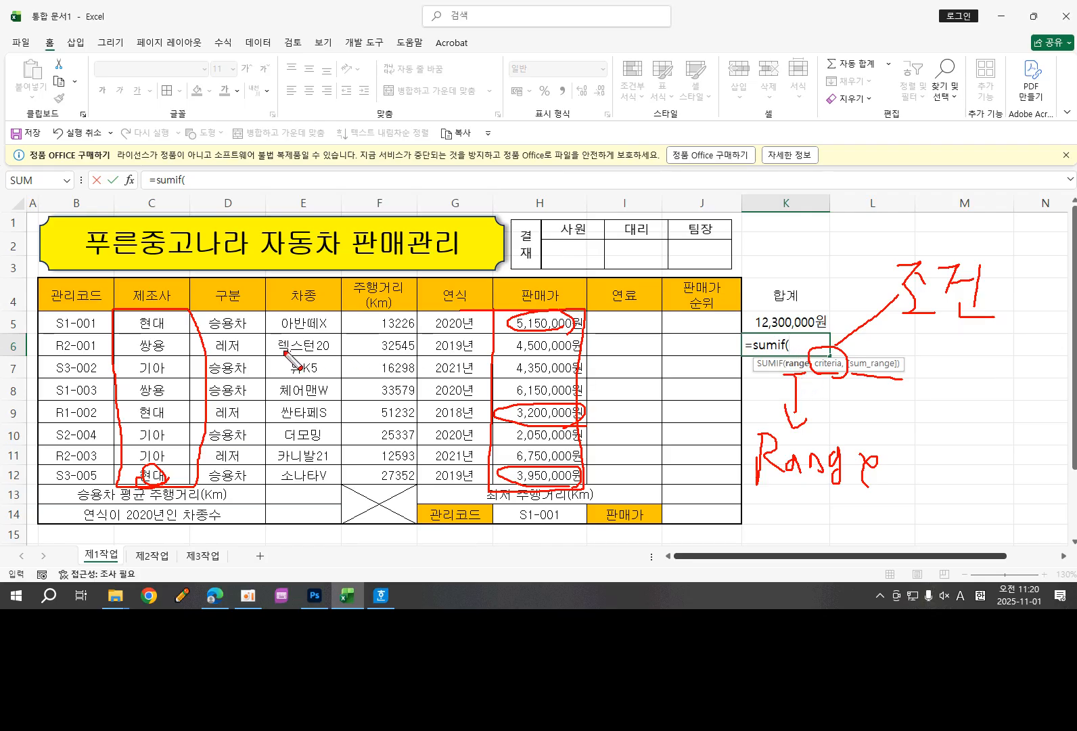
{"action": "mouse_move", "coordinate": [111, 402]}
{"action": "left_mouse_down"}
{"action": "mouse_move", "coordinate": [116, 486]}
{"action": "mouse_move", "coordinate": [203, 487]}
{"action": "mouse_move", "coordinate": [211, 337]}
{"action": "mouse_move", "coordinate": [150, 312]}
{"action": "left_mouse_up"}
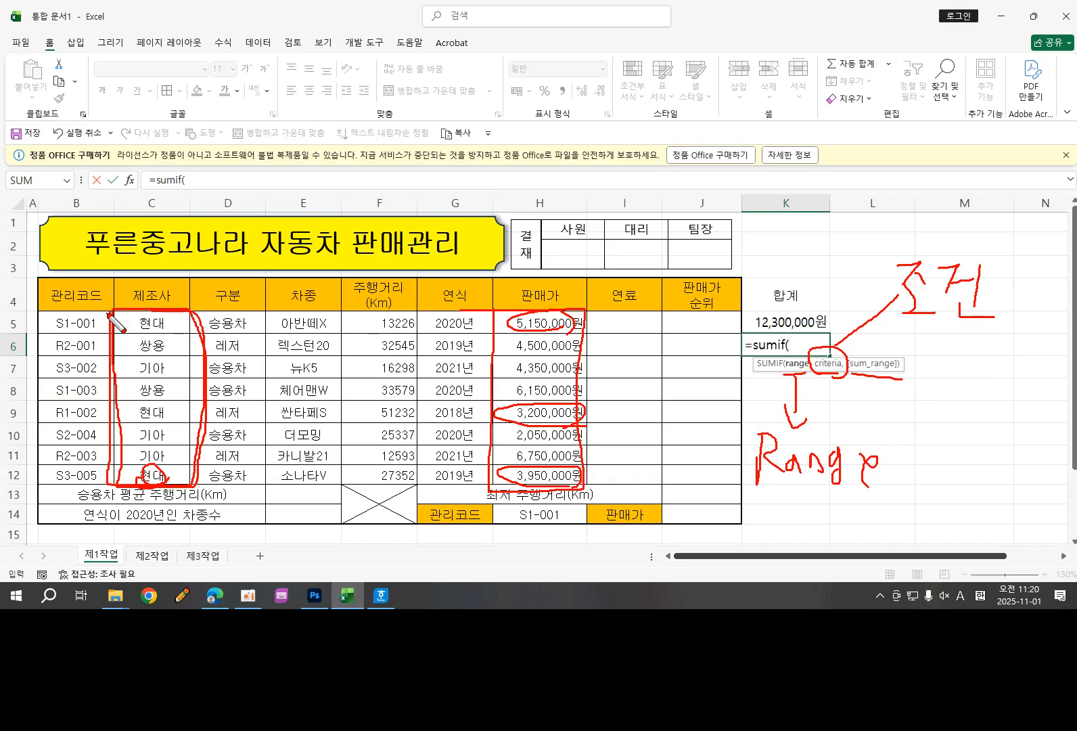
{"action": "mouse_move", "coordinate": [105, 324]}
{"action": "left_mouse_down"}
{"action": "mouse_move", "coordinate": [103, 463]}
{"action": "mouse_move", "coordinate": [125, 487]}
{"action": "left_mouse_up"}
{"action": "left_click_drag", "start_coordinate": [138, 324], "coordinate": [168, 322]}
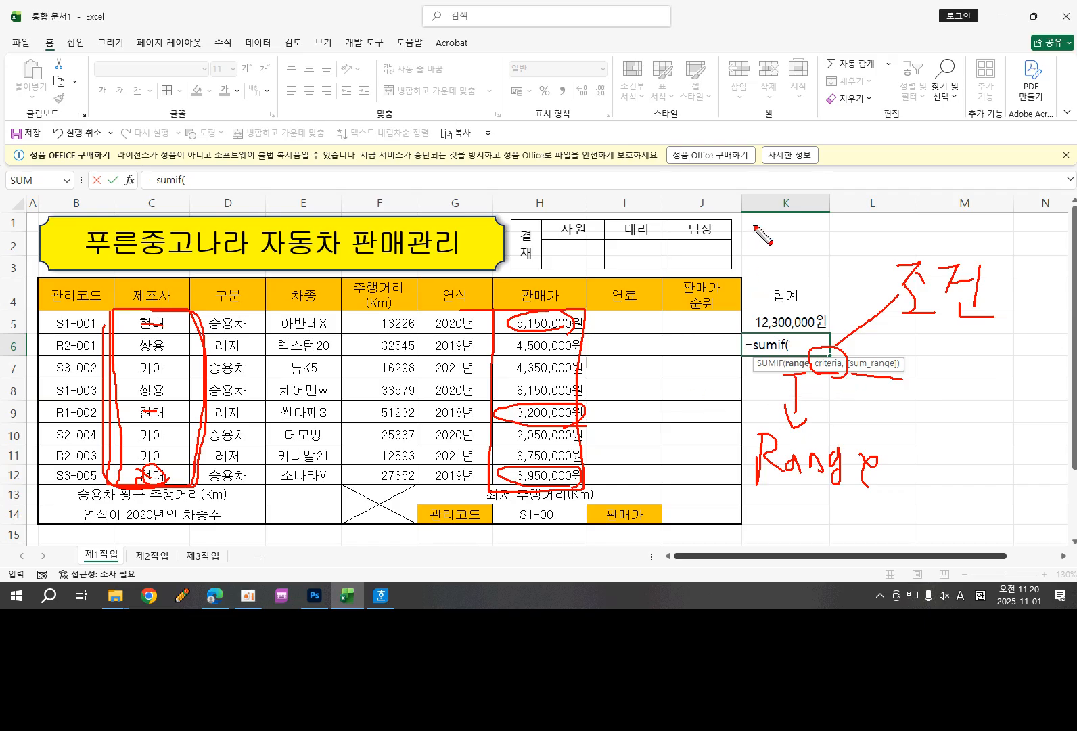
{"action": "mouse_move", "coordinate": [754, 226]}
{"action": "left_mouse_down"}
{"action": "mouse_move", "coordinate": [746, 249]}
{"action": "mouse_move", "coordinate": [802, 231]}
{"action": "mouse_move", "coordinate": [817, 254]}
{"action": "mouse_move", "coordinate": [811, 278]}
{"action": "mouse_move", "coordinate": [827, 279]}
{"action": "left_mouse_up"}
{"action": "mouse_move", "coordinate": [830, 233]}
{"action": "left_mouse_down"}
{"action": "mouse_move", "coordinate": [847, 234]}
{"action": "mouse_move", "coordinate": [832, 270]}
{"action": "left_mouse_up"}
{"action": "left_click_drag", "start_coordinate": [831, 271], "coordinate": [850, 271]}
{"action": "mouse_move", "coordinate": [851, 223]}
{"action": "left_mouse_down"}
{"action": "mouse_move", "coordinate": [852, 274]}
{"action": "mouse_move", "coordinate": [861, 245]}
{"action": "mouse_move", "coordinate": [860, 262]}
{"action": "mouse_move", "coordinate": [898, 219]}
{"action": "mouse_move", "coordinate": [896, 232]}
{"action": "left_mouse_up"}
{"action": "left_click_drag", "start_coordinate": [786, 269], "coordinate": [850, 266]}
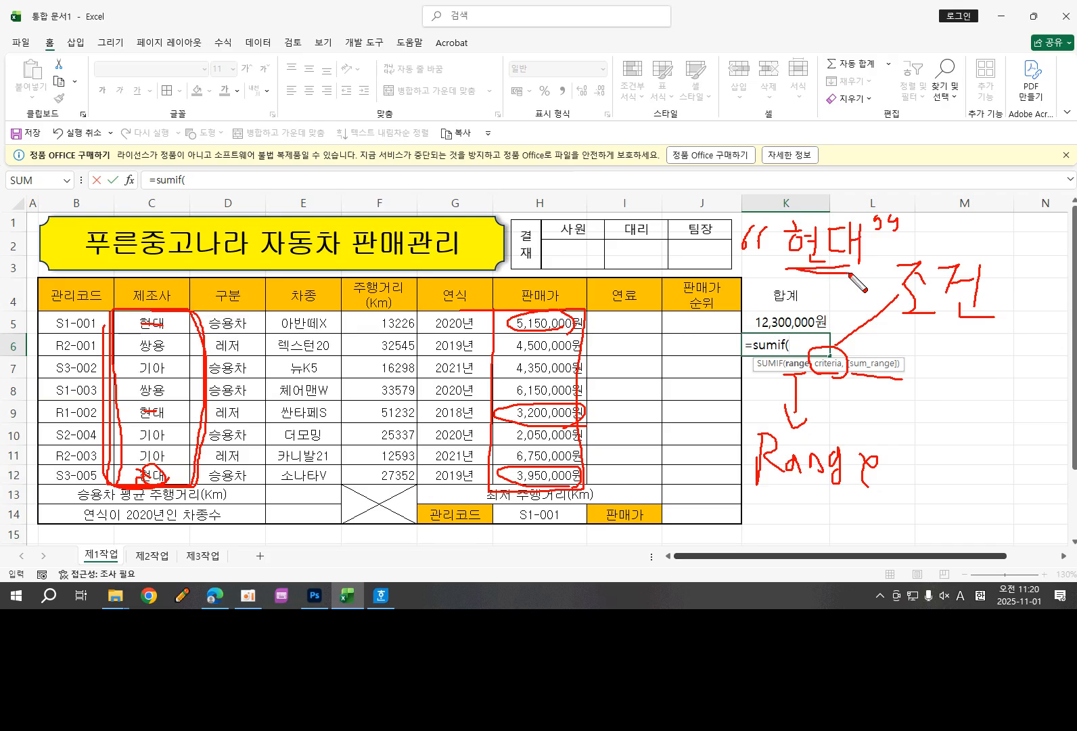
{"action": "mouse_move", "coordinate": [764, 252]}
{"action": "left_mouse_down"}
{"action": "mouse_move", "coordinate": [734, 251]}
{"action": "mouse_move", "coordinate": [770, 241]}
{"action": "left_mouse_up"}
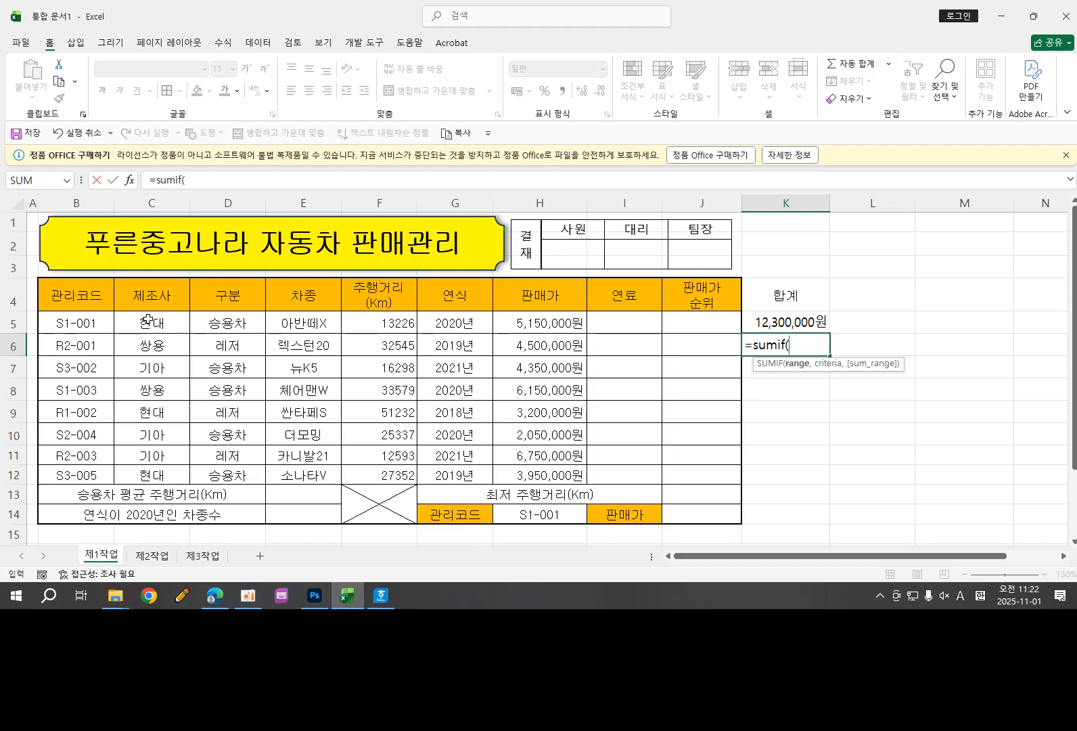
Step: Complete the SUMIF formula in K6 with the range C5:C12, the criterion "현대" and the sum range H5:H12
{"action": "left_click_drag", "start_coordinate": [148, 320], "coordinate": [146, 478]}
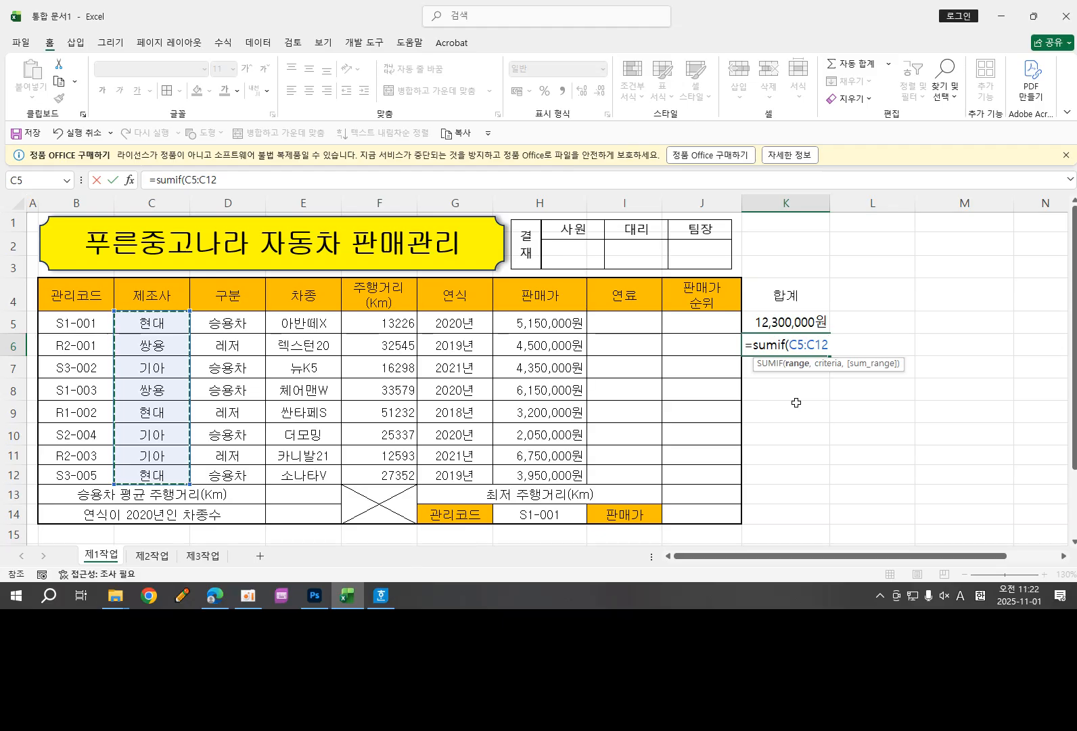
{"action": "type", "text": ","}
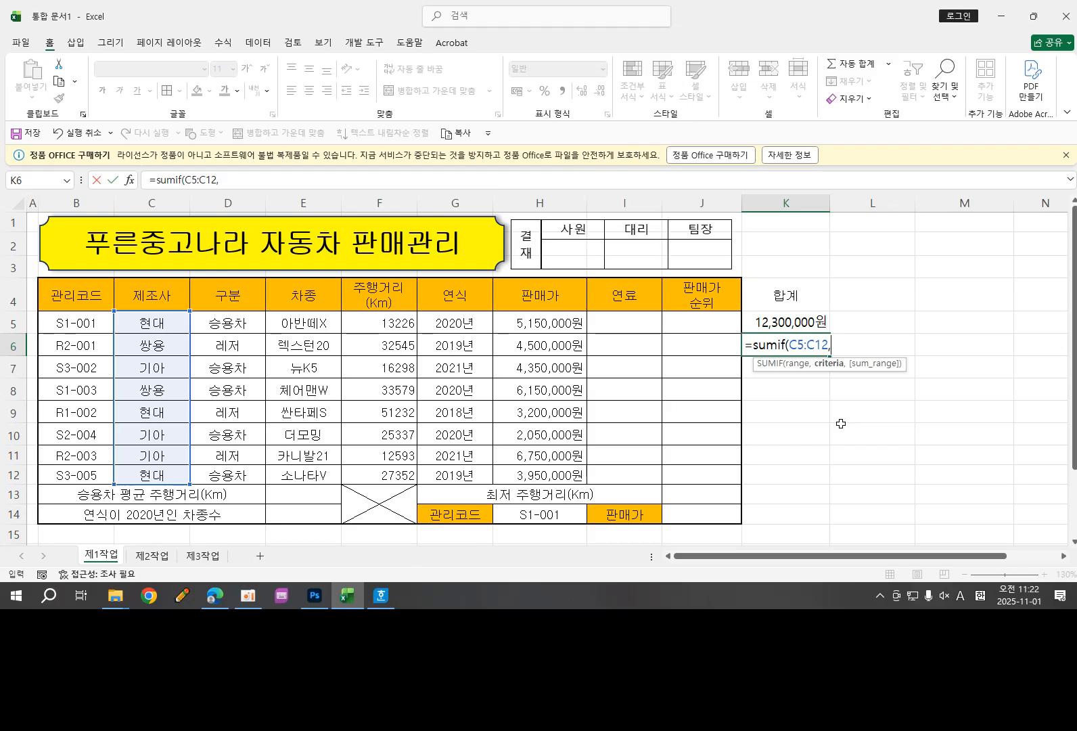
{"action": "type", "text": "현대"}
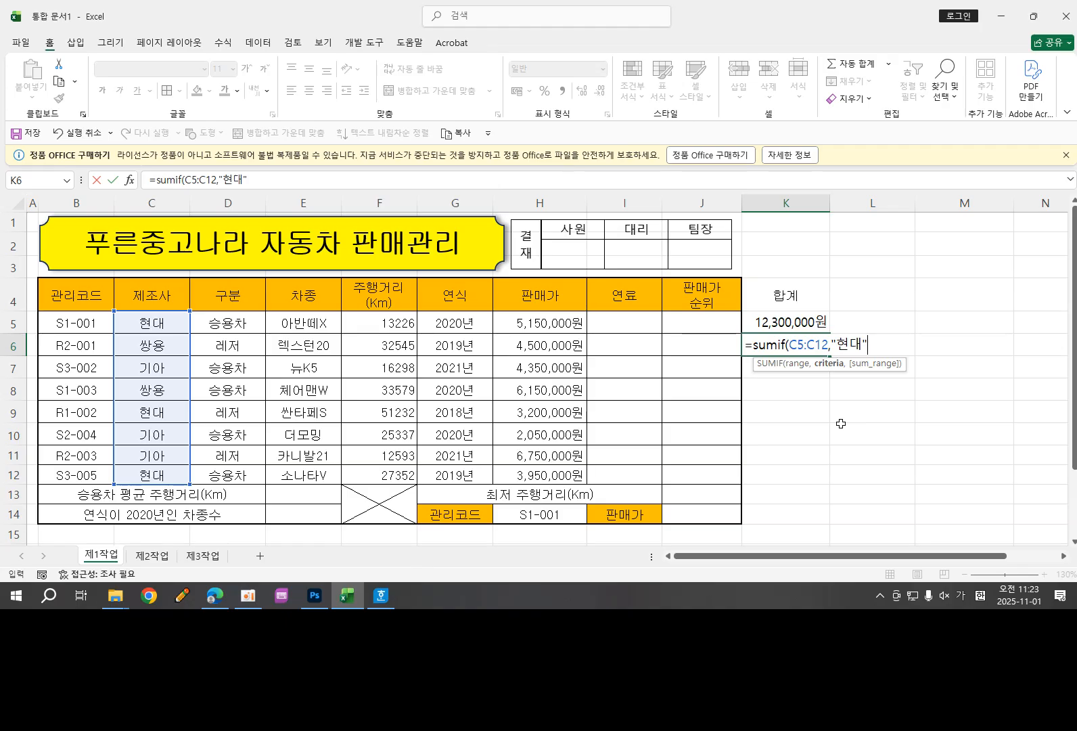
{"action": "type", "text": ","}
{"action": "left_click_drag", "start_coordinate": [532, 322], "coordinate": [579, 477]}
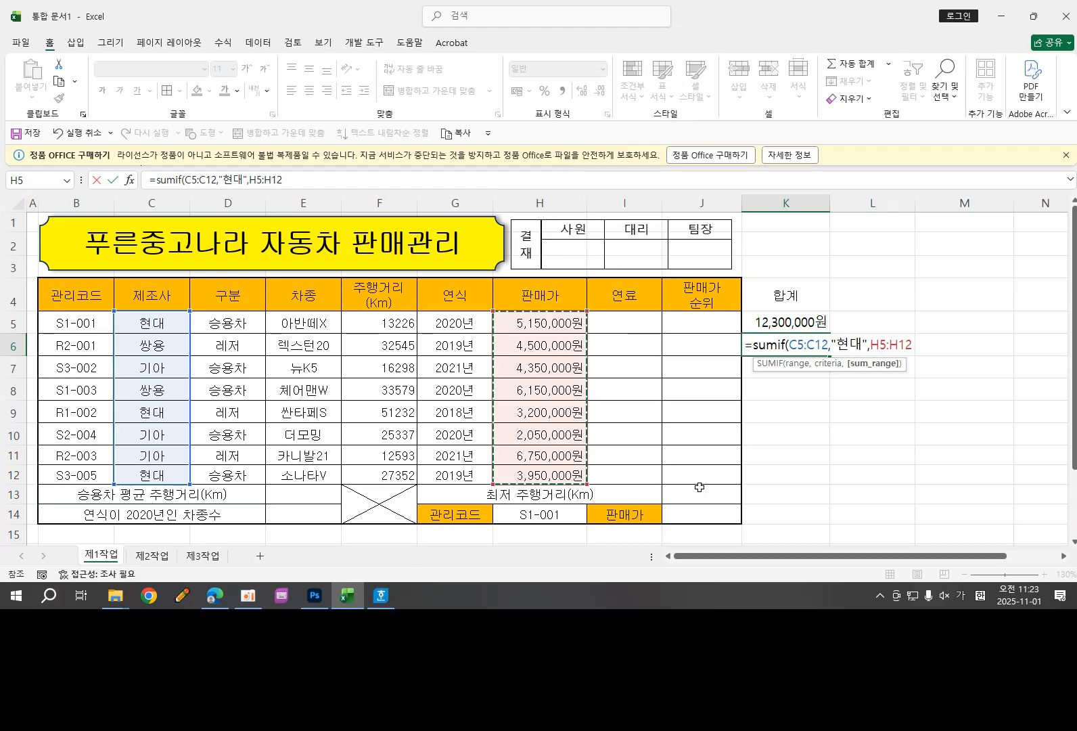
{"action": "type", "text": ")"}
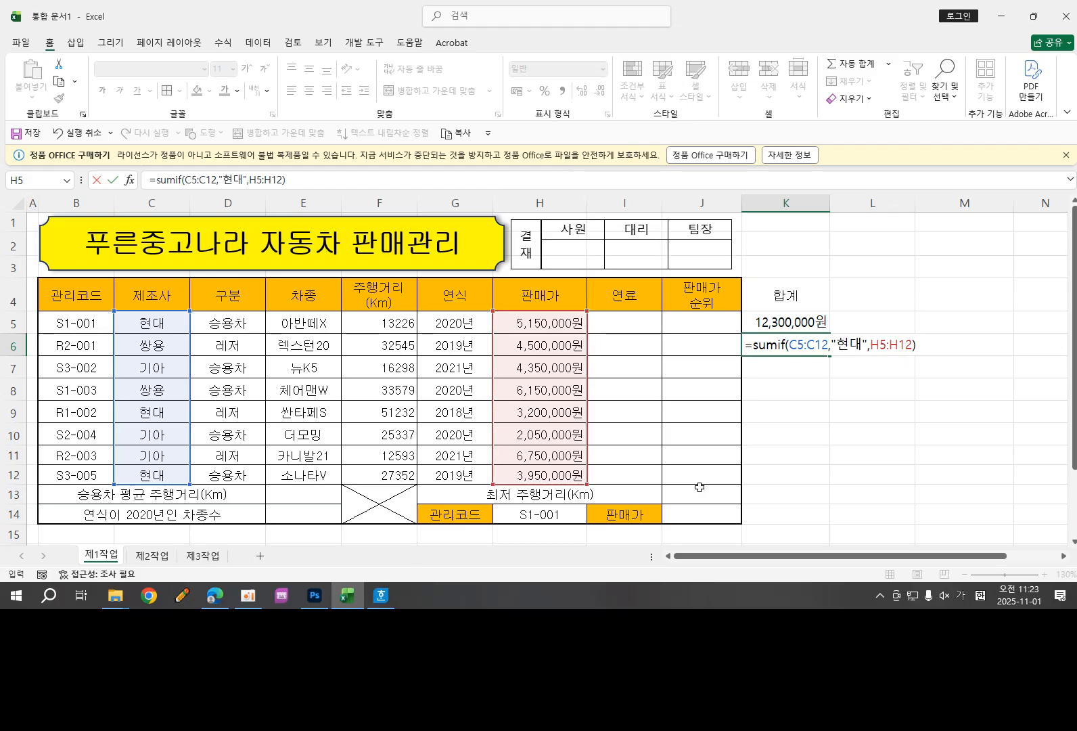
{"action": "key", "text": "Return"}
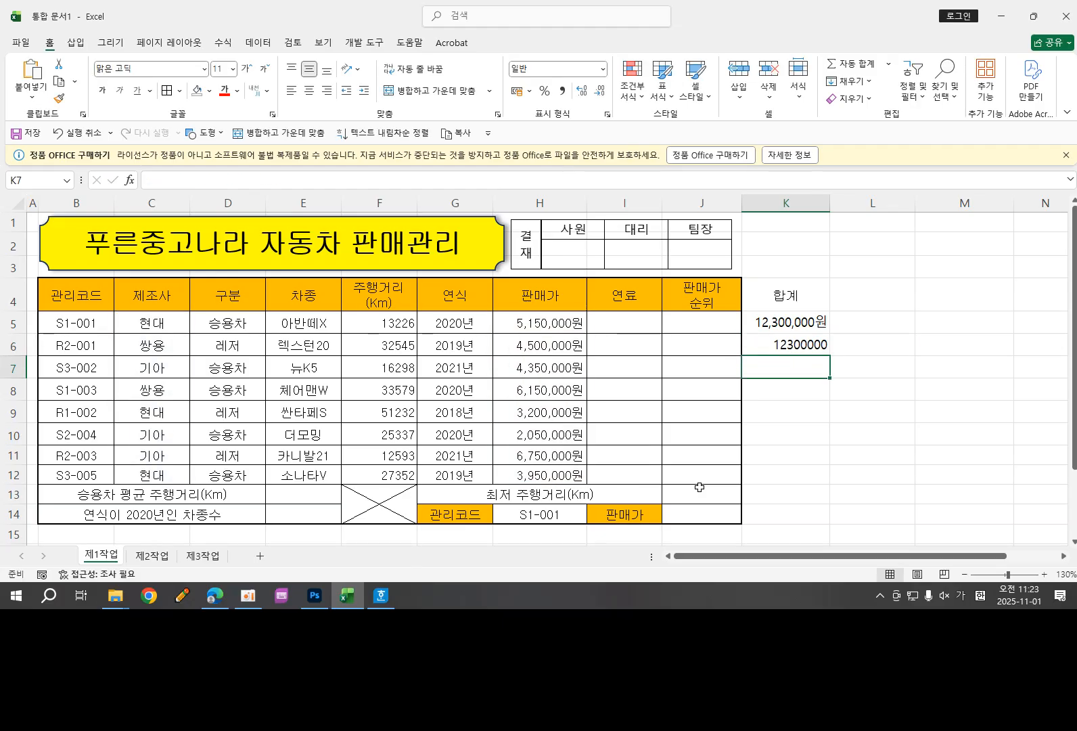
Step: Apply the comma number style to K6 and reopen its SUMIF formula for review
{"action": "left_click", "coordinate": [774, 345]}
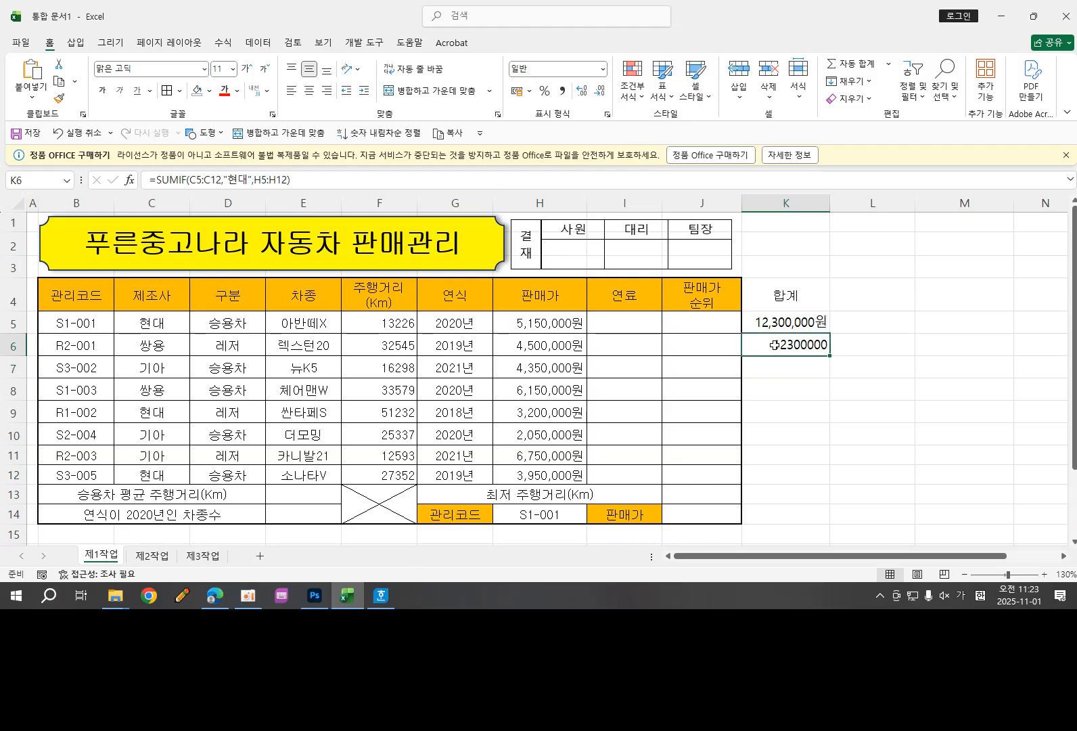
{"action": "left_click", "coordinate": [563, 93]}
{"action": "double_click", "coordinate": [789, 345]}
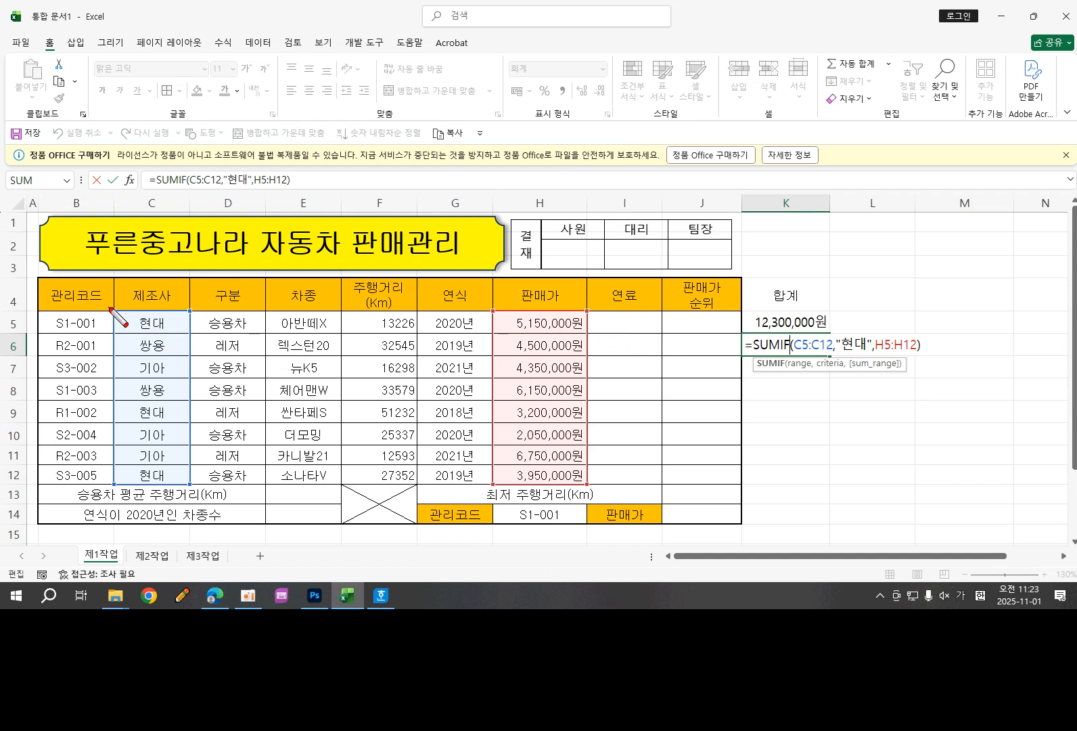
{"action": "mouse_move", "coordinate": [112, 308]}
{"action": "left_mouse_down"}
{"action": "mouse_move", "coordinate": [104, 448]}
{"action": "mouse_move", "coordinate": [121, 477]}
{"action": "mouse_move", "coordinate": [103, 468]}
{"action": "mouse_move", "coordinate": [99, 567]}
{"action": "left_mouse_up"}
{"action": "mouse_move", "coordinate": [110, 310]}
{"action": "left_mouse_down"}
{"action": "mouse_move", "coordinate": [196, 313]}
{"action": "mouse_move", "coordinate": [200, 582]}
{"action": "left_mouse_up"}
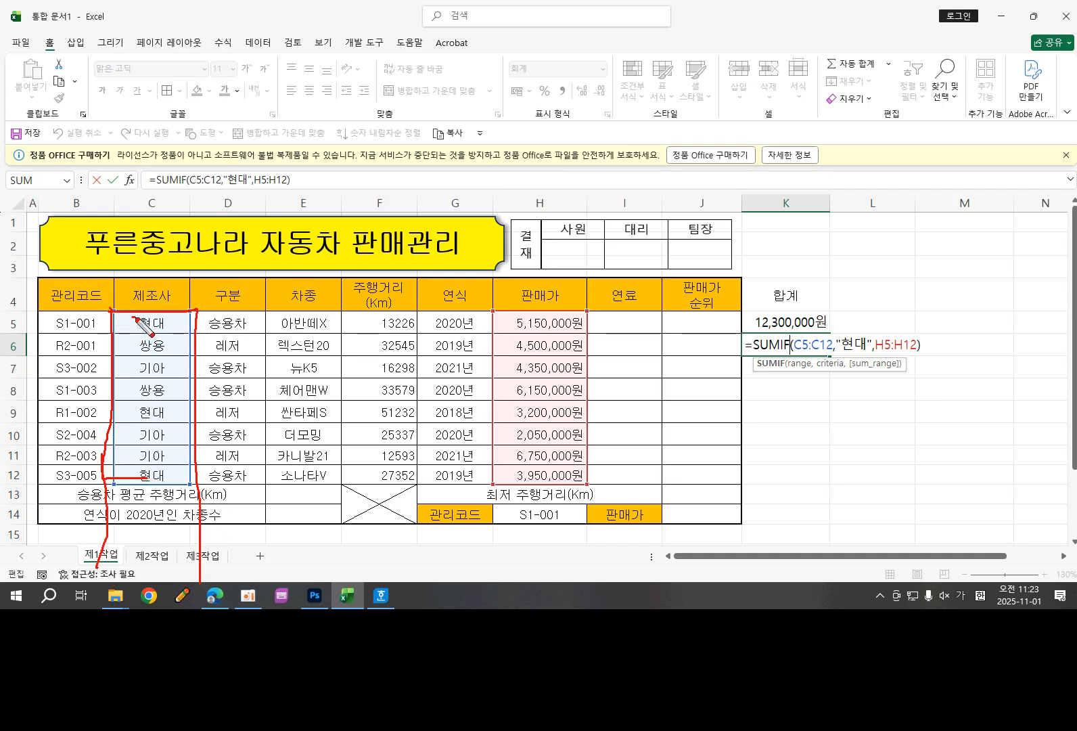
Step: Examine how the SUMIF formula in K6 matches the 현대 rows in C5:C12 with the sale prices in H5:H12, and close it
{"action": "left_click_drag", "start_coordinate": [135, 318], "coordinate": [164, 313]}
{"action": "left_click_drag", "start_coordinate": [140, 402], "coordinate": [160, 405]}
{"action": "left_click_drag", "start_coordinate": [142, 473], "coordinate": [161, 467]}
{"action": "mouse_move", "coordinate": [868, 347]}
{"action": "left_mouse_down"}
{"action": "mouse_move", "coordinate": [834, 339]}
{"action": "mouse_move", "coordinate": [860, 352]}
{"action": "left_mouse_up"}
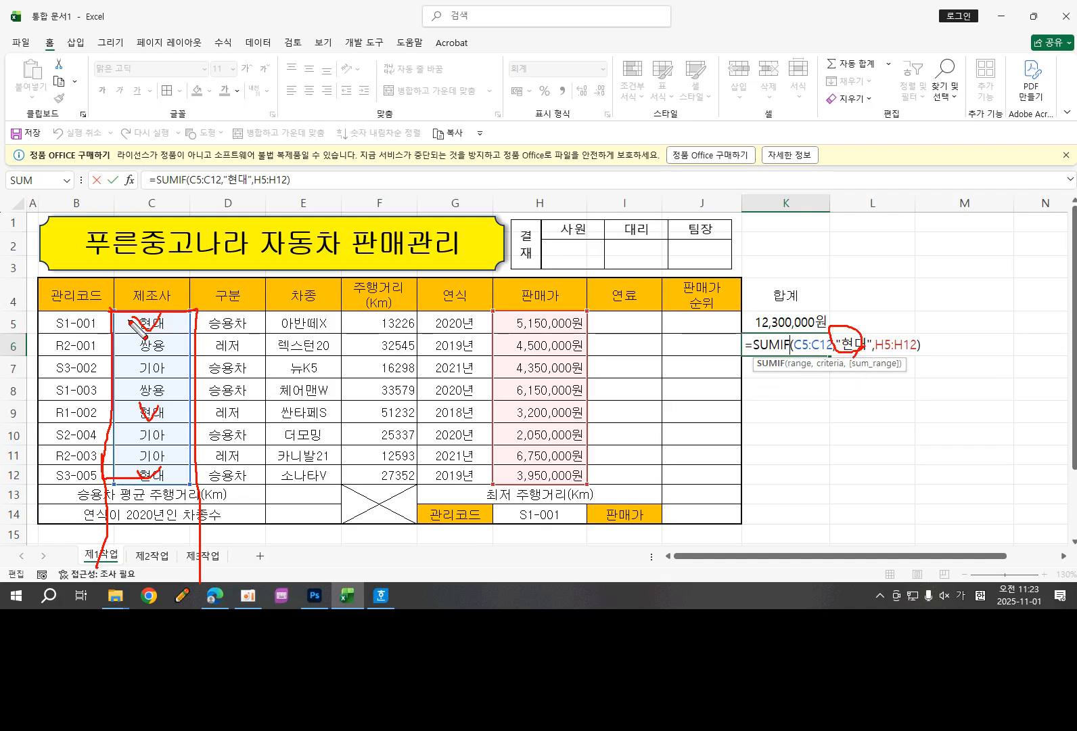
{"action": "left_click_drag", "start_coordinate": [141, 320], "coordinate": [487, 327]}
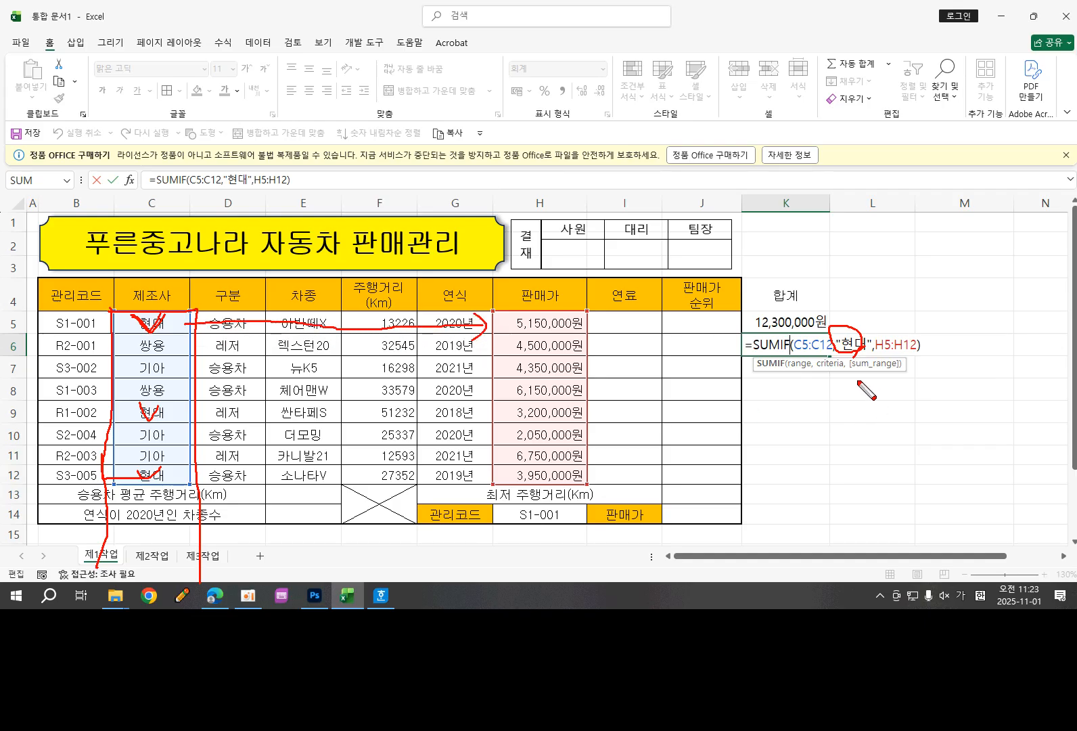
{"action": "left_click_drag", "start_coordinate": [847, 374], "coordinate": [903, 374]}
{"action": "left_click_drag", "start_coordinate": [490, 313], "coordinate": [495, 576]}
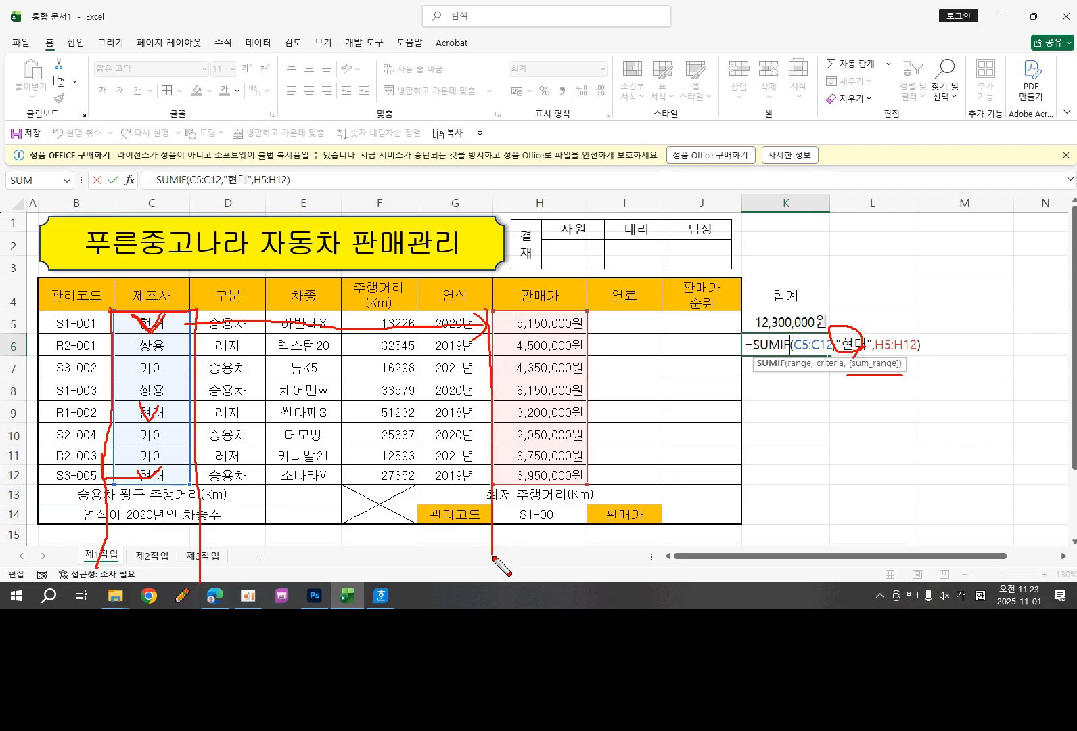
{"action": "mouse_move", "coordinate": [515, 315]}
{"action": "left_mouse_down"}
{"action": "mouse_move", "coordinate": [584, 311]}
{"action": "mouse_move", "coordinate": [607, 531]}
{"action": "mouse_move", "coordinate": [599, 562]}
{"action": "left_mouse_up"}
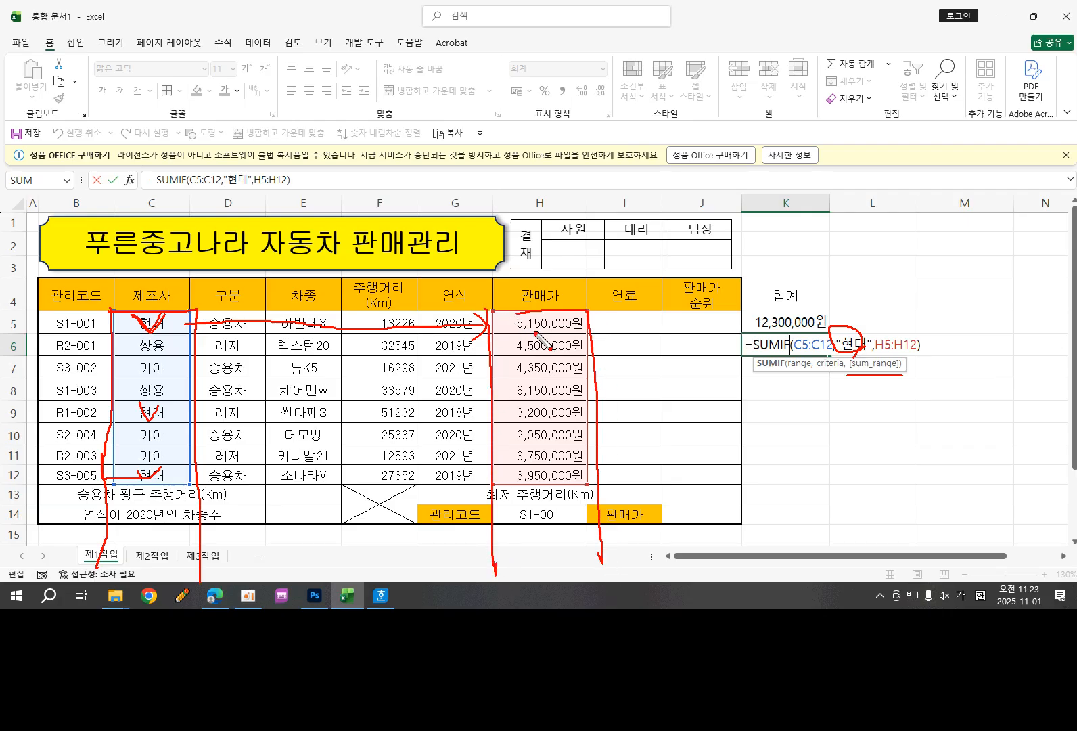
{"action": "left_click_drag", "start_coordinate": [528, 315], "coordinate": [544, 324]}
{"action": "mouse_move", "coordinate": [143, 416]}
{"action": "left_mouse_down"}
{"action": "mouse_move", "coordinate": [491, 409]}
{"action": "mouse_move", "coordinate": [486, 424]}
{"action": "mouse_move", "coordinate": [604, 424]}
{"action": "mouse_move", "coordinate": [504, 404]}
{"action": "left_mouse_up"}
{"action": "mouse_move", "coordinate": [871, 369]}
{"action": "left_mouse_down"}
{"action": "mouse_move", "coordinate": [873, 396]}
{"action": "mouse_move", "coordinate": [605, 410]}
{"action": "mouse_move", "coordinate": [615, 426]}
{"action": "left_mouse_up"}
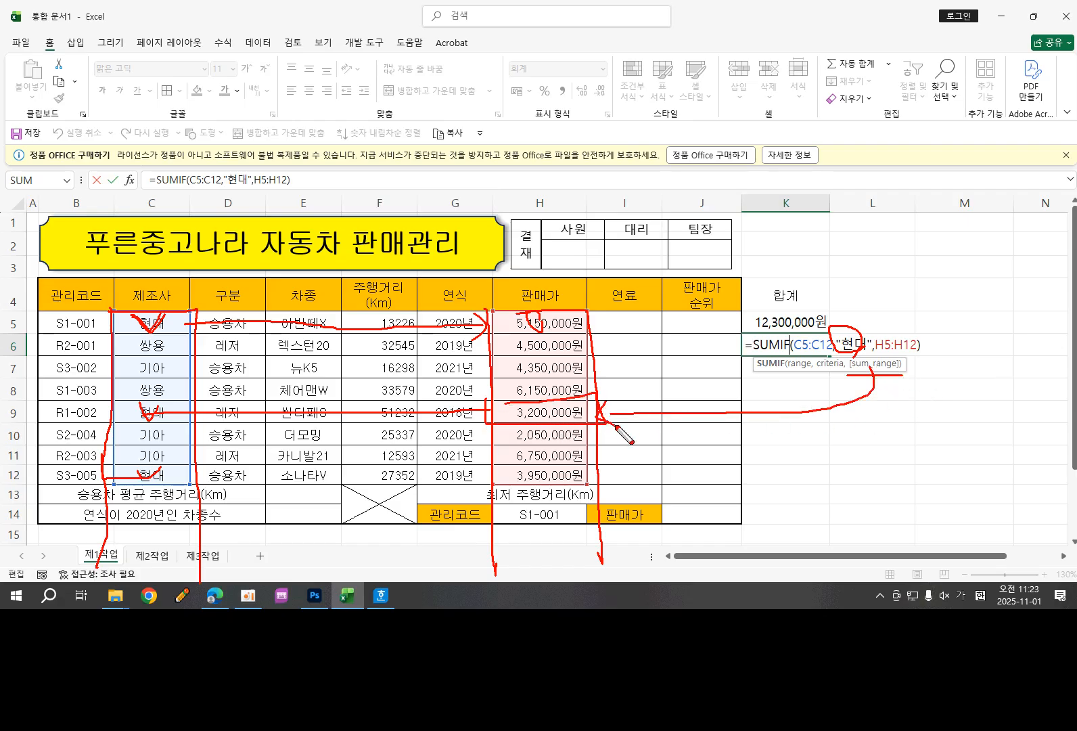
{"action": "mouse_move", "coordinate": [155, 487]}
{"action": "left_mouse_down"}
{"action": "mouse_move", "coordinate": [127, 469]}
{"action": "mouse_move", "coordinate": [207, 480]}
{"action": "mouse_move", "coordinate": [511, 475]}
{"action": "left_mouse_up"}
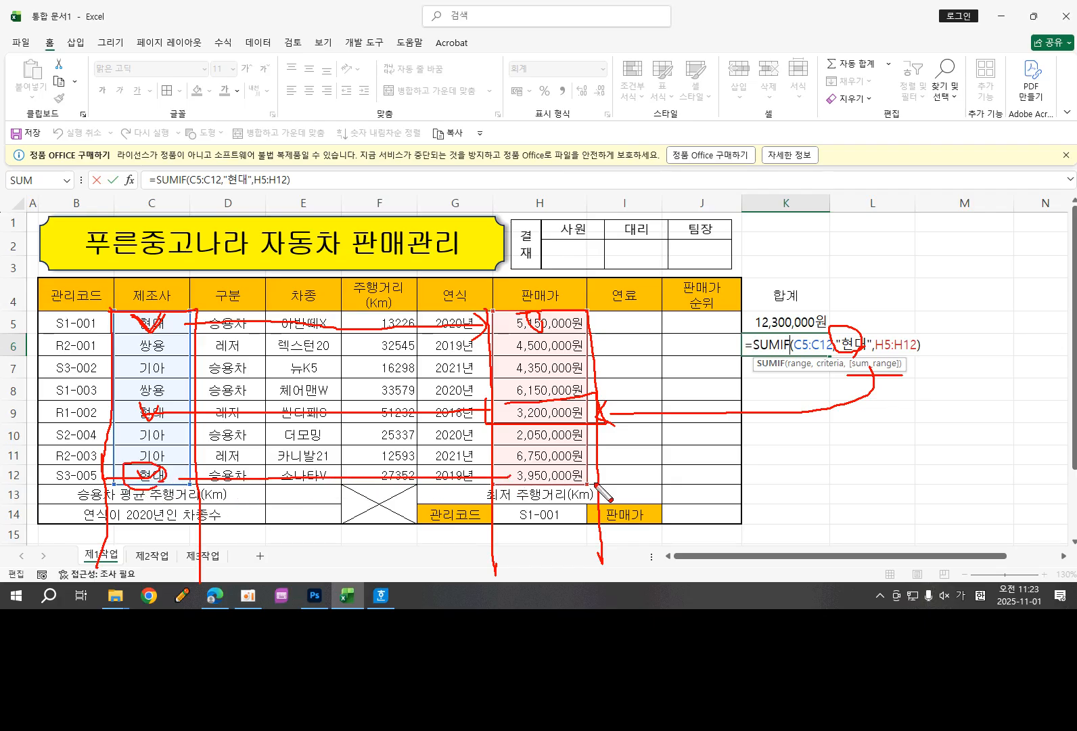
{"action": "mouse_move", "coordinate": [596, 485]}
{"action": "left_mouse_down"}
{"action": "mouse_move", "coordinate": [532, 501]}
{"action": "mouse_move", "coordinate": [561, 467]}
{"action": "mouse_move", "coordinate": [581, 482]}
{"action": "left_mouse_up"}
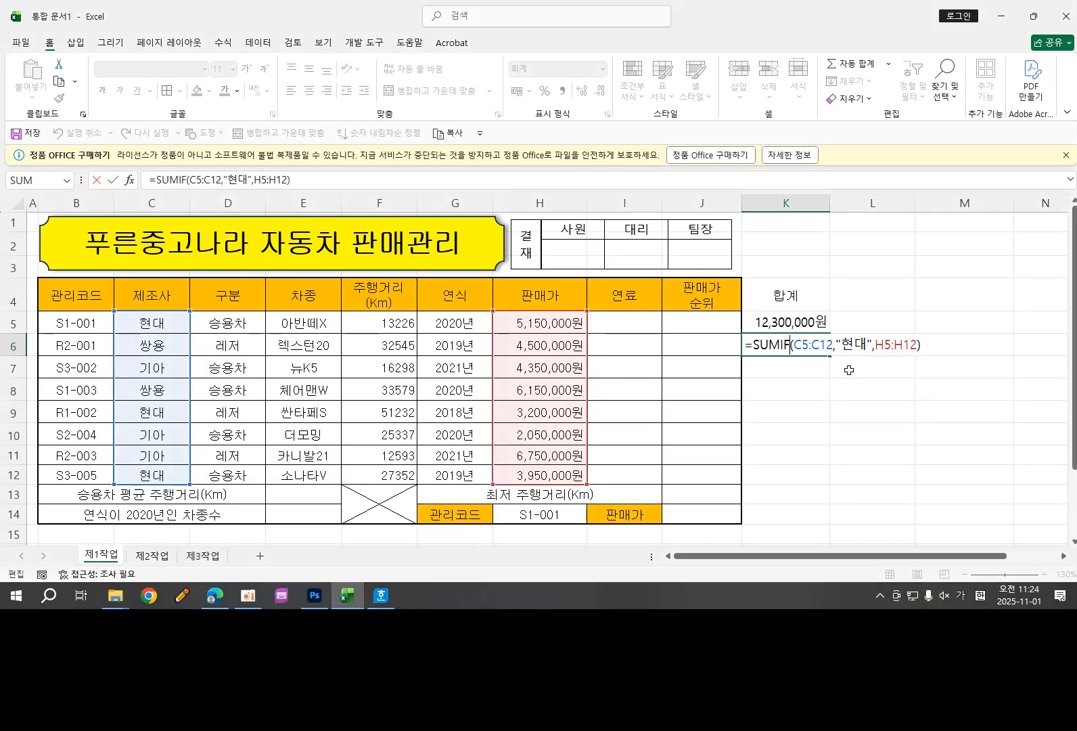
{"action": "key", "text": "Return"}
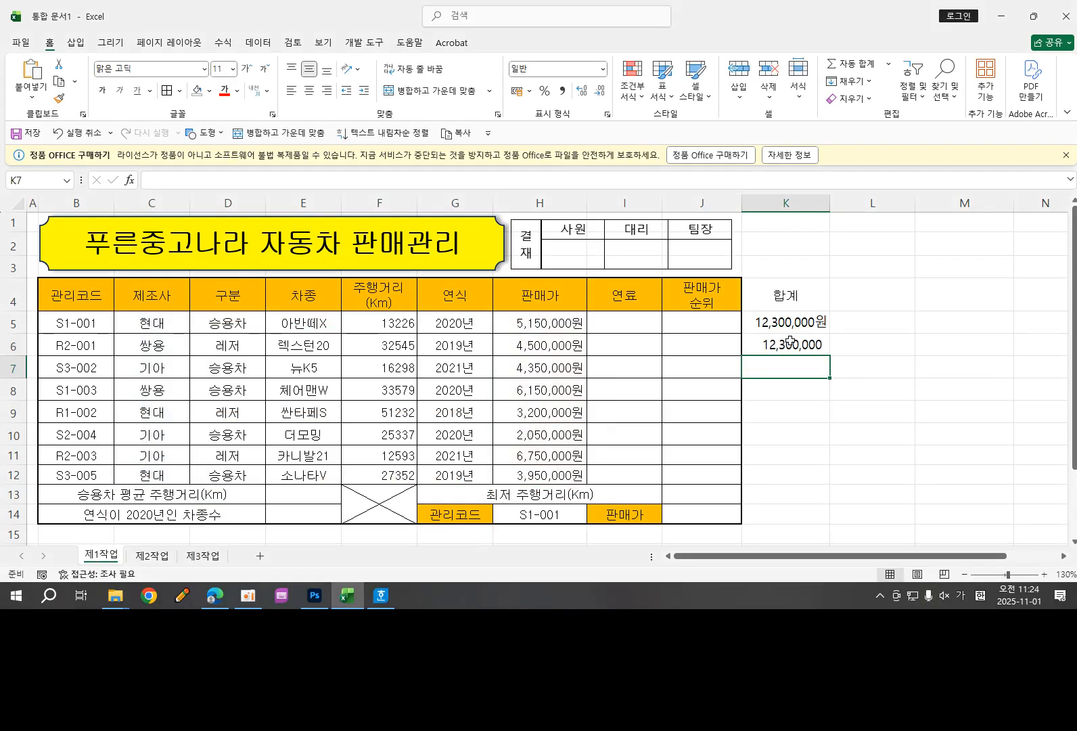
Step: Review the SUMIF formula in K6 against the manufacturer entries in column C
{"action": "left_click", "coordinate": [790, 341]}
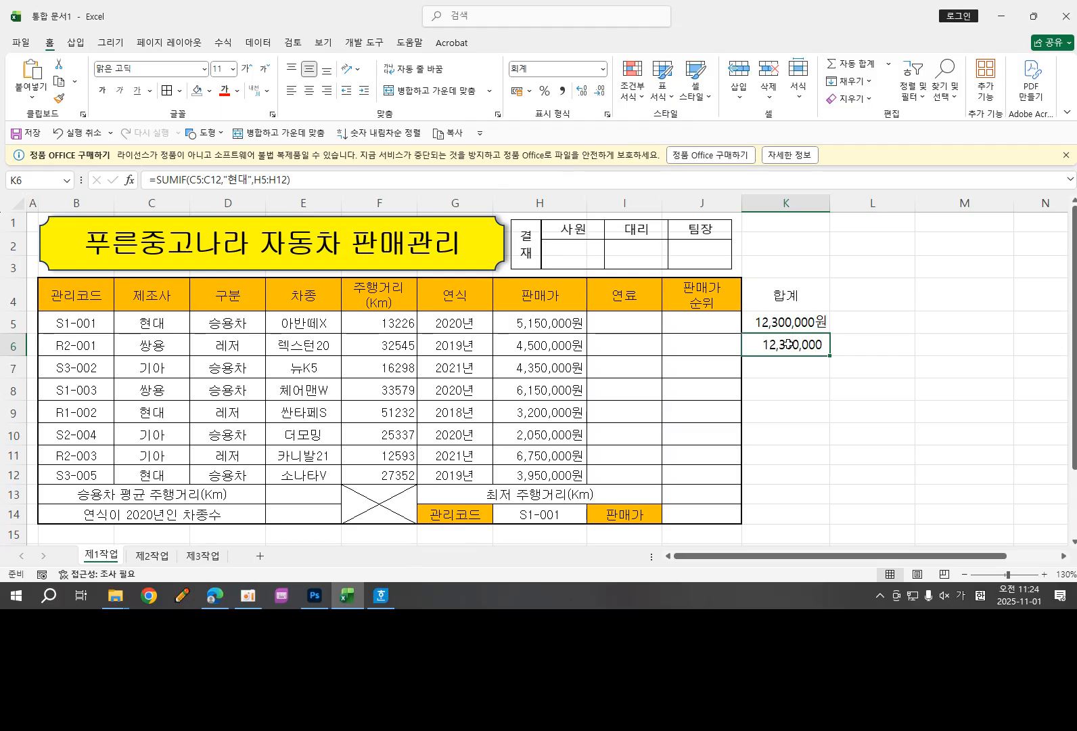
{"action": "left_click", "coordinate": [159, 324]}
{"action": "left_click", "coordinate": [159, 351]}
{"action": "left_click", "coordinate": [157, 324]}
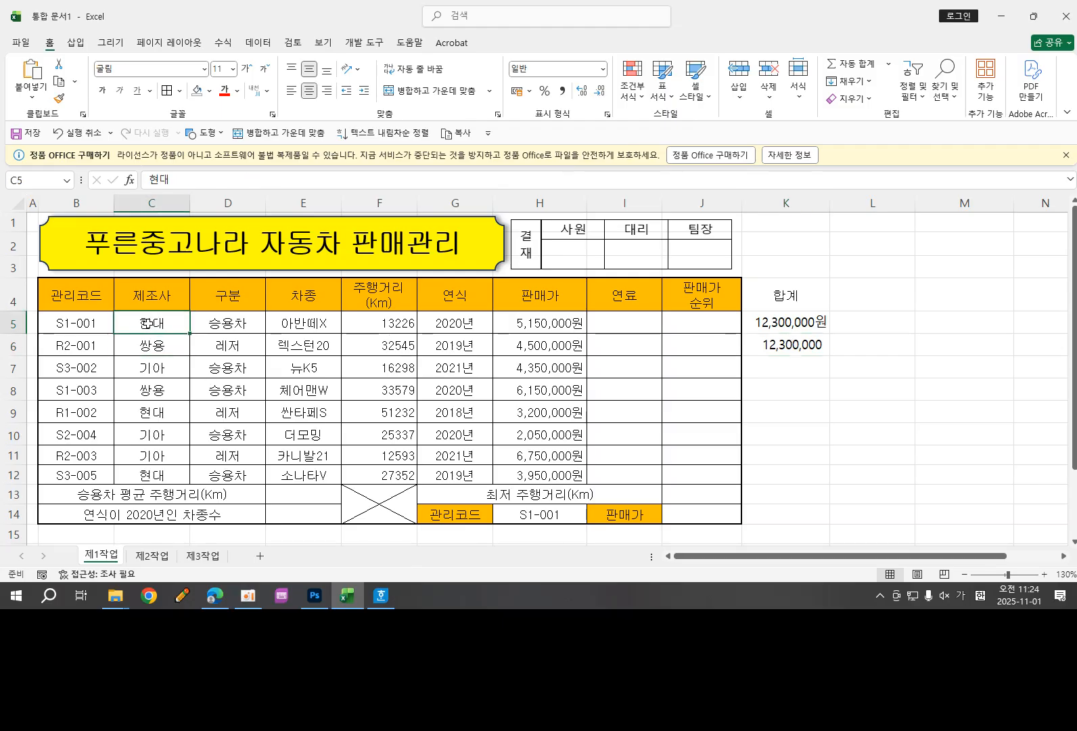
{"action": "left_click", "coordinate": [137, 369]}
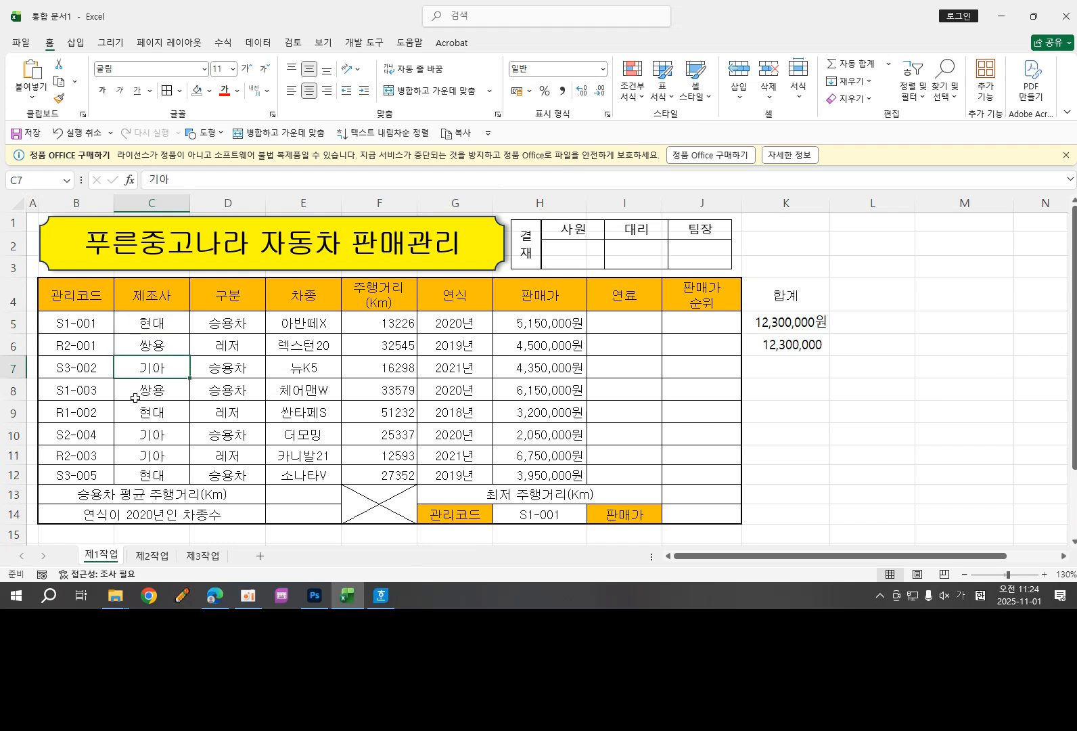
{"action": "left_click", "coordinate": [136, 396]}
{"action": "left_click", "coordinate": [139, 457]}
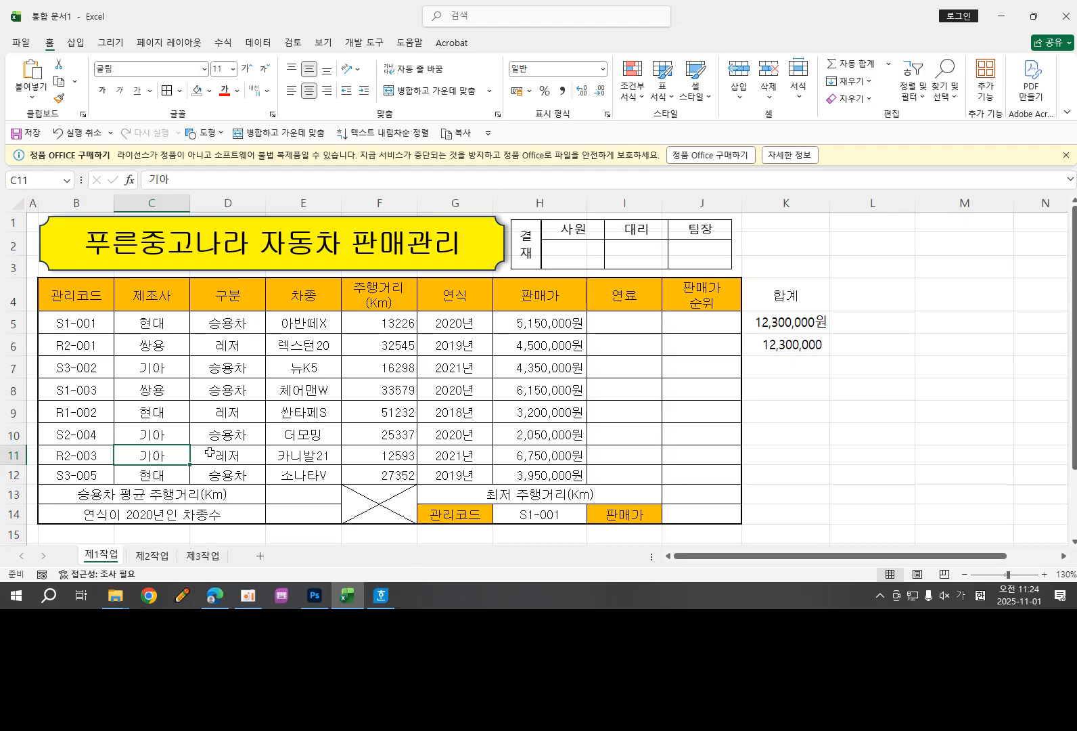
{"action": "left_click", "coordinate": [773, 350]}
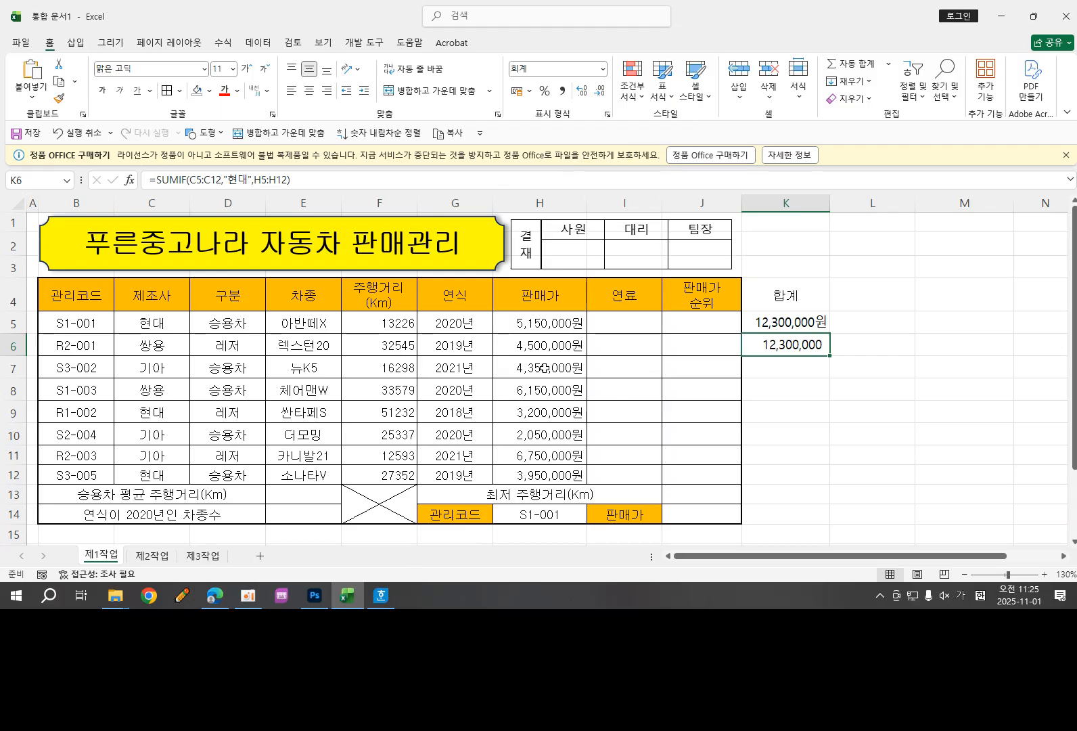
Step: Clear the sale price in H12 and the manufacturer in C12 to check how the totals in K5 and K6 respond
{"action": "left_click", "coordinate": [547, 473]}
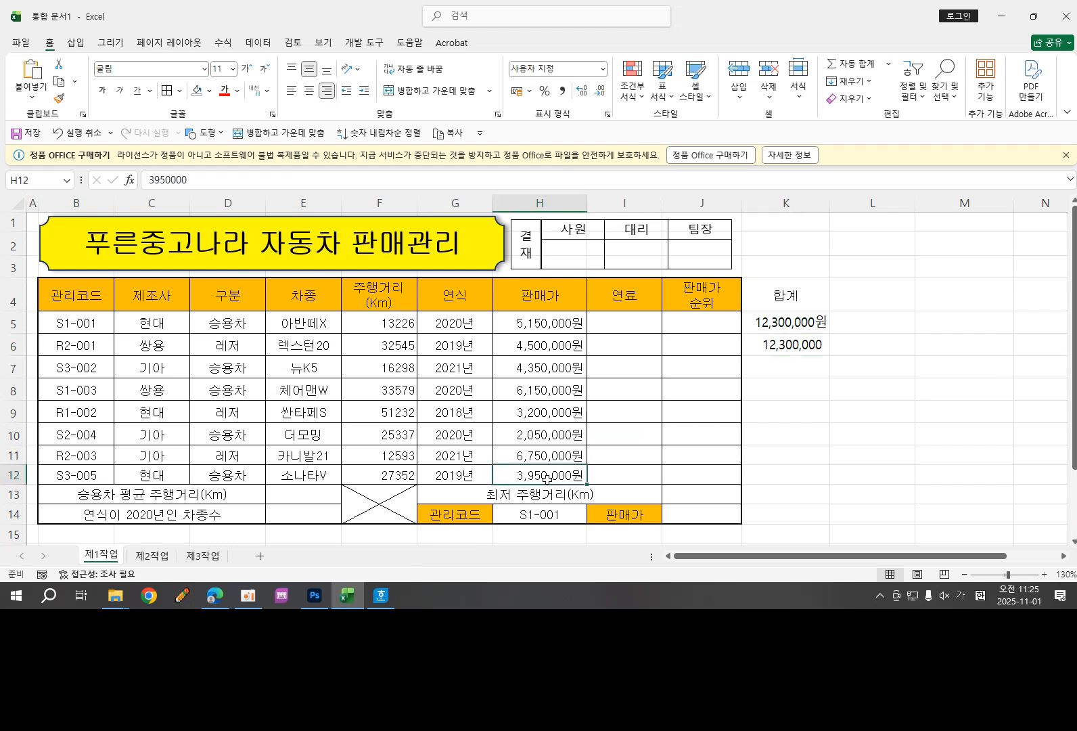
{"action": "key", "text": "Delete"}
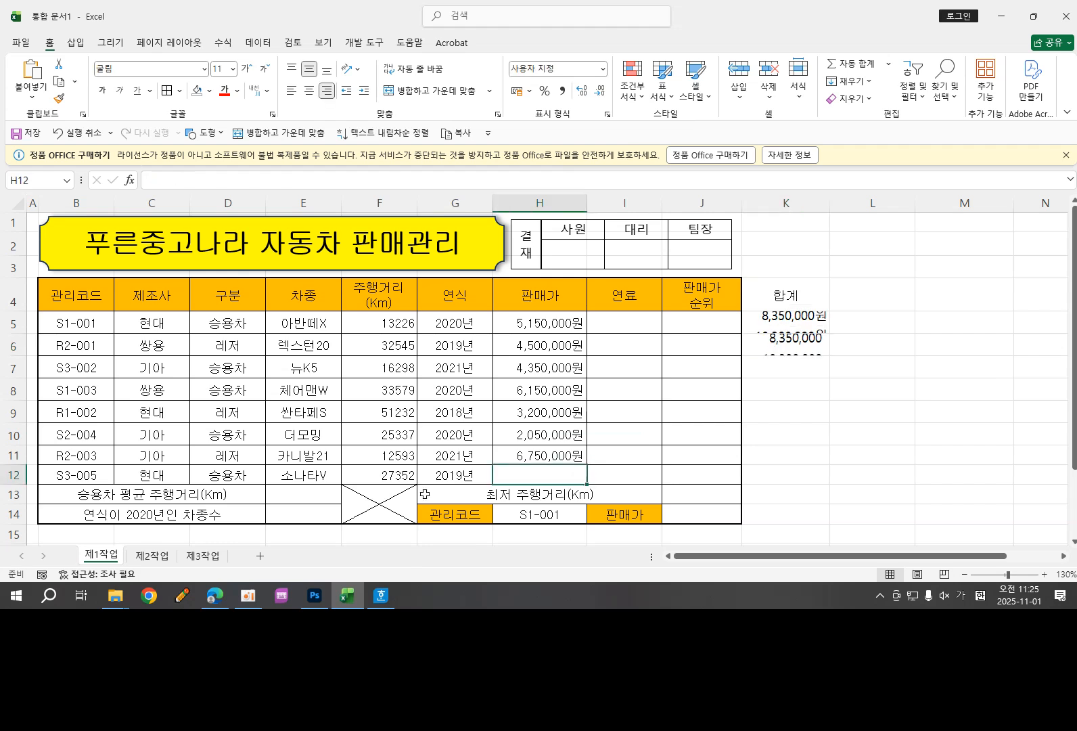
{"action": "left_click", "coordinate": [179, 476]}
{"action": "key", "text": "Delete"}
{"action": "left_click", "coordinate": [826, 455]}
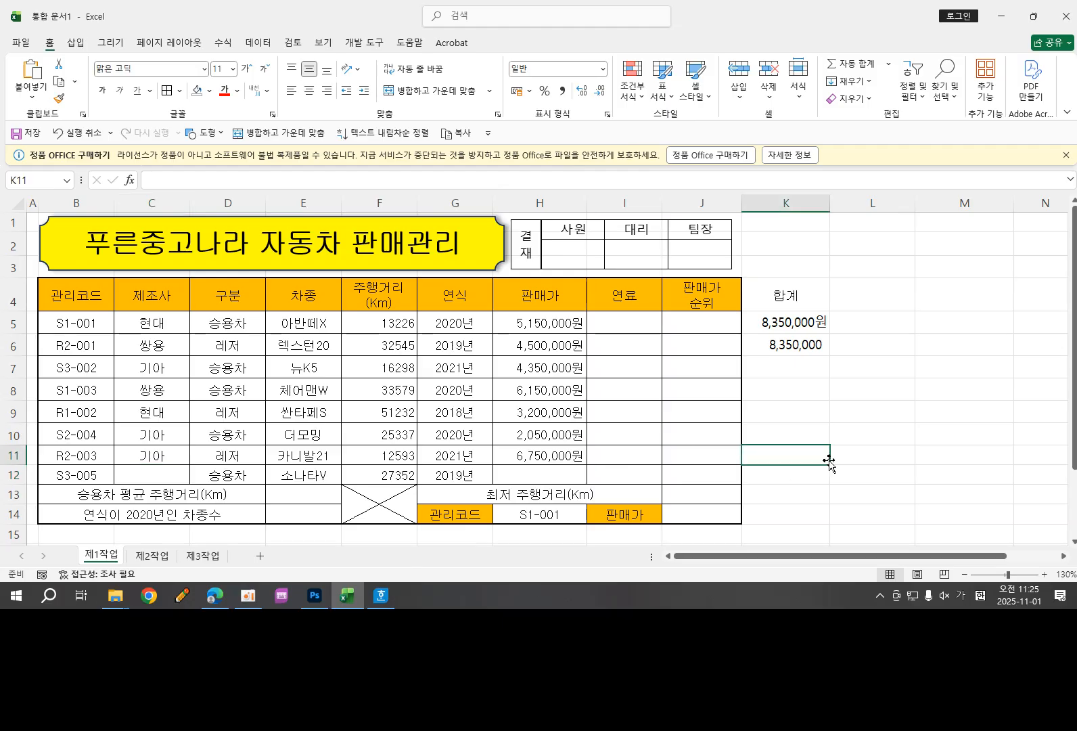
{"action": "left_click", "coordinate": [788, 343]}
{"action": "left_click", "coordinate": [148, 323]}
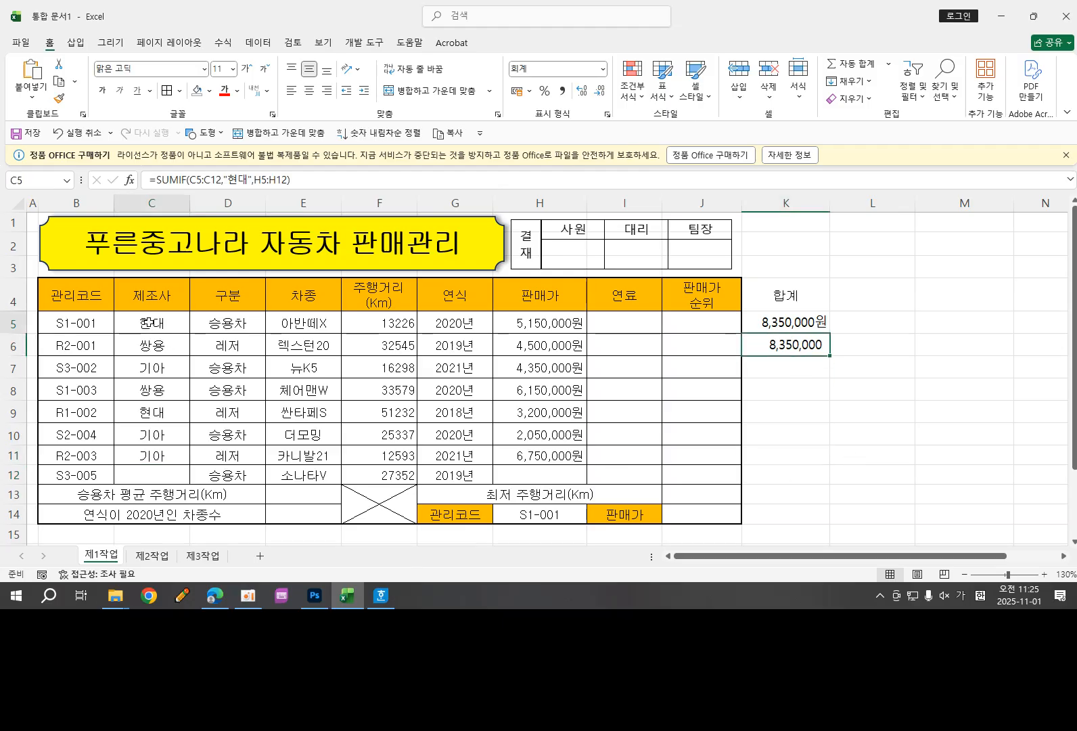
{"action": "left_click_drag", "start_coordinate": [147, 323], "coordinate": [101, 495]}
{"action": "left_click_drag", "start_coordinate": [154, 318], "coordinate": [102, 474]}
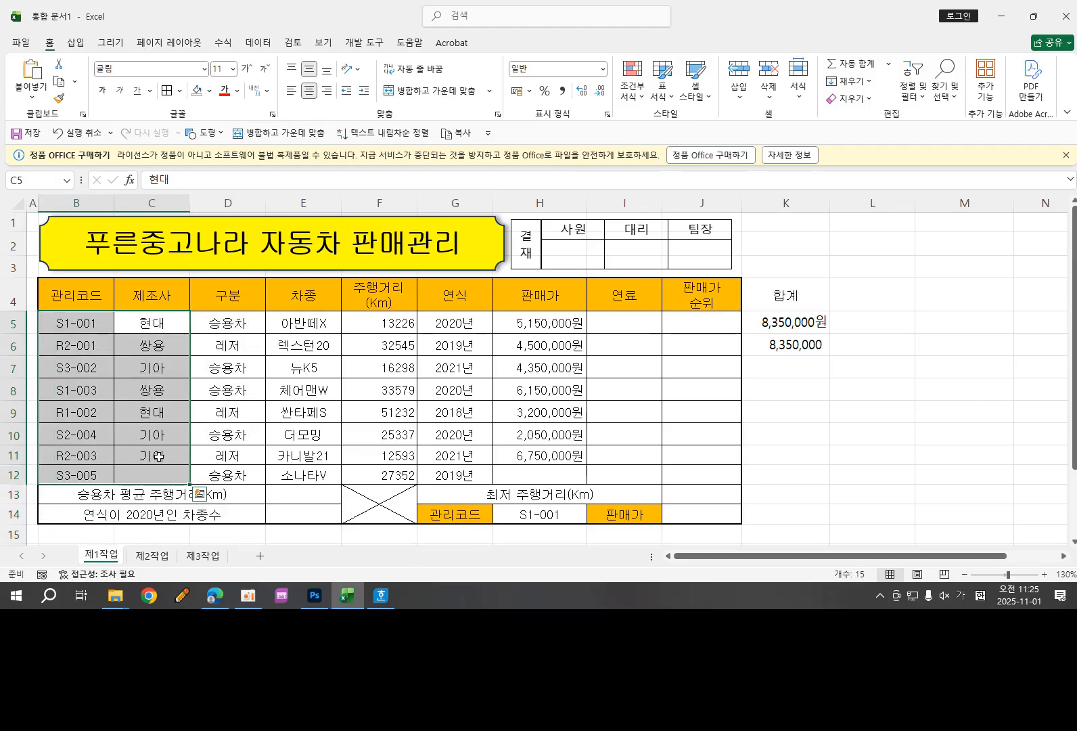
{"action": "left_click", "coordinate": [867, 414]}
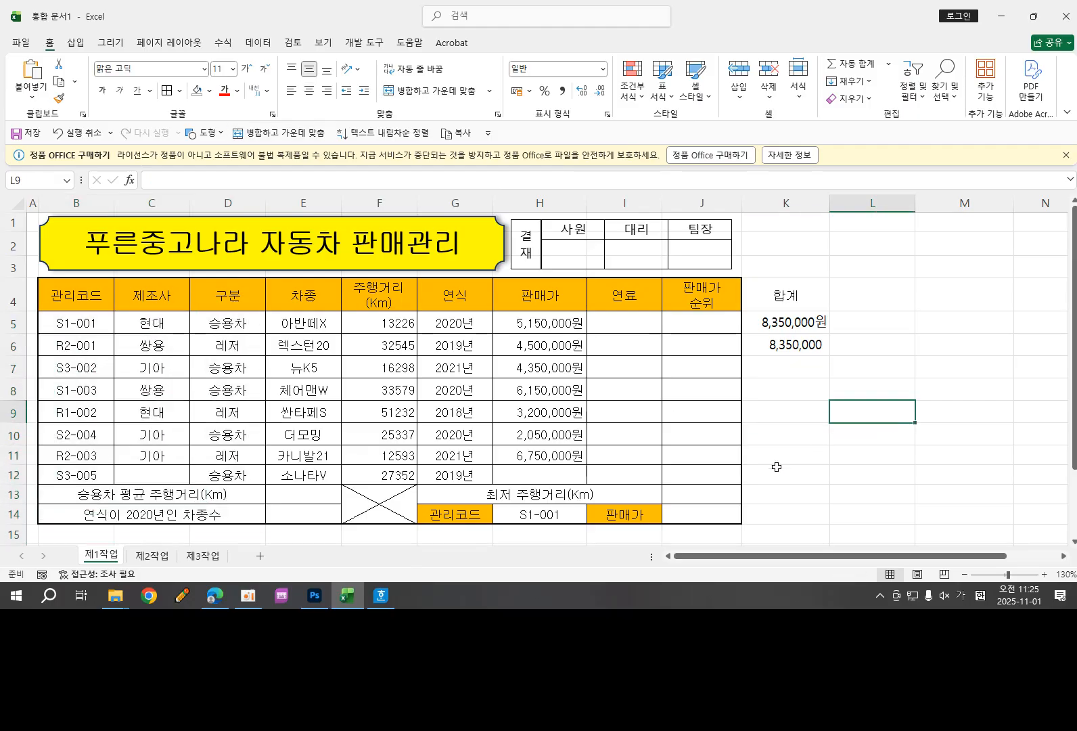
Step: Restore row 12 by entering 현대 as the manufacturer in C12 and 3950000 as the sale price in H12
{"action": "left_click", "coordinate": [151, 477]}
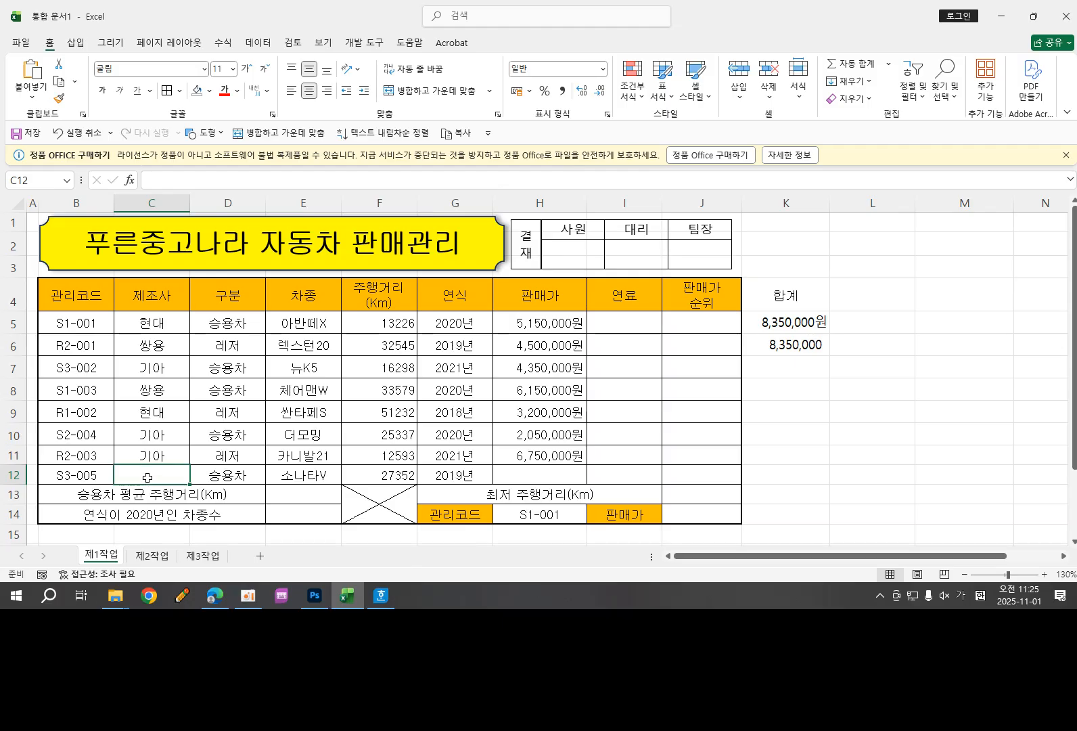
{"action": "type", "text": "현대"}
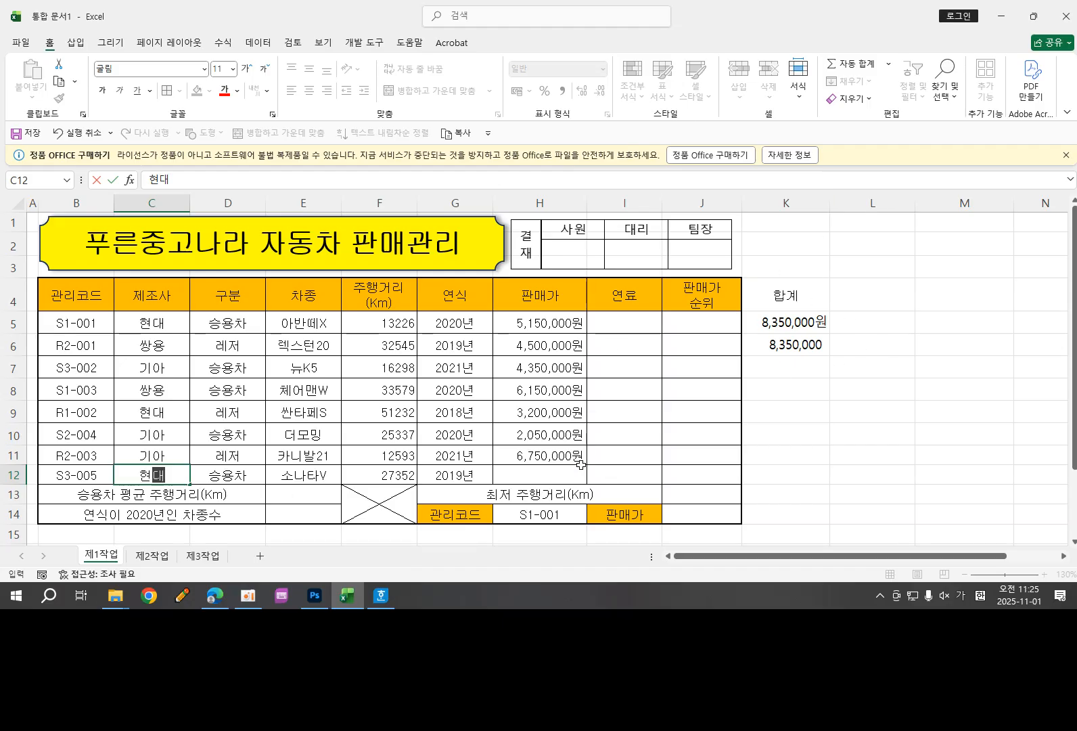
{"action": "left_click", "coordinate": [540, 479]}
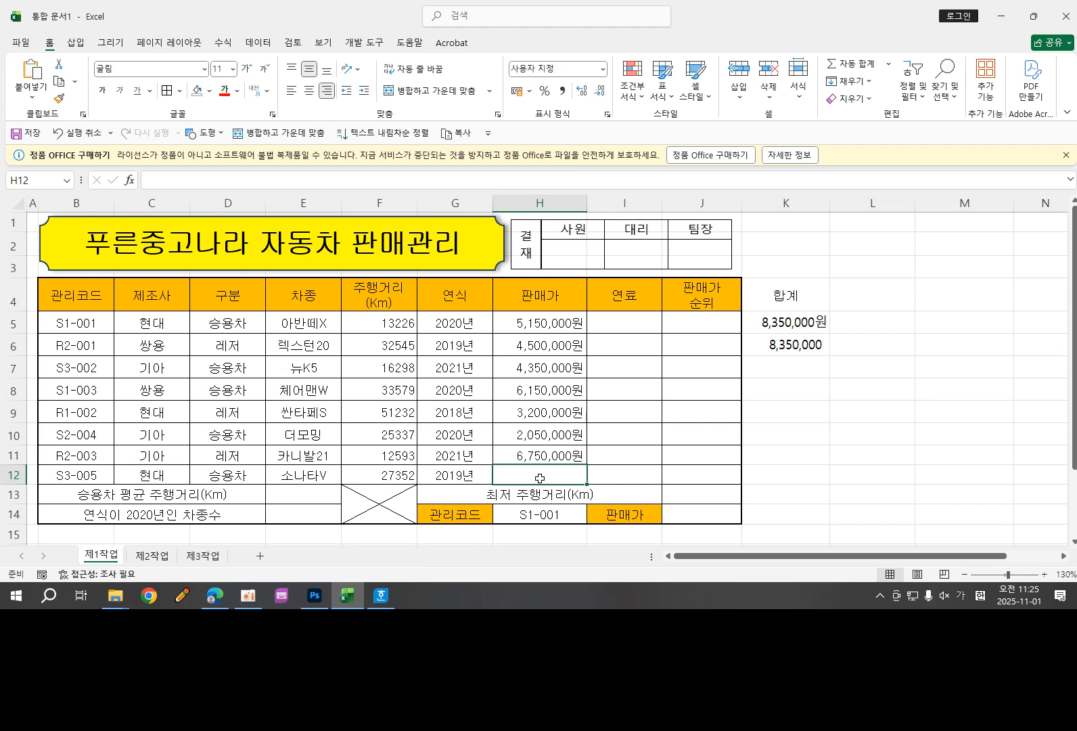
{"action": "type", "text": "39500"}
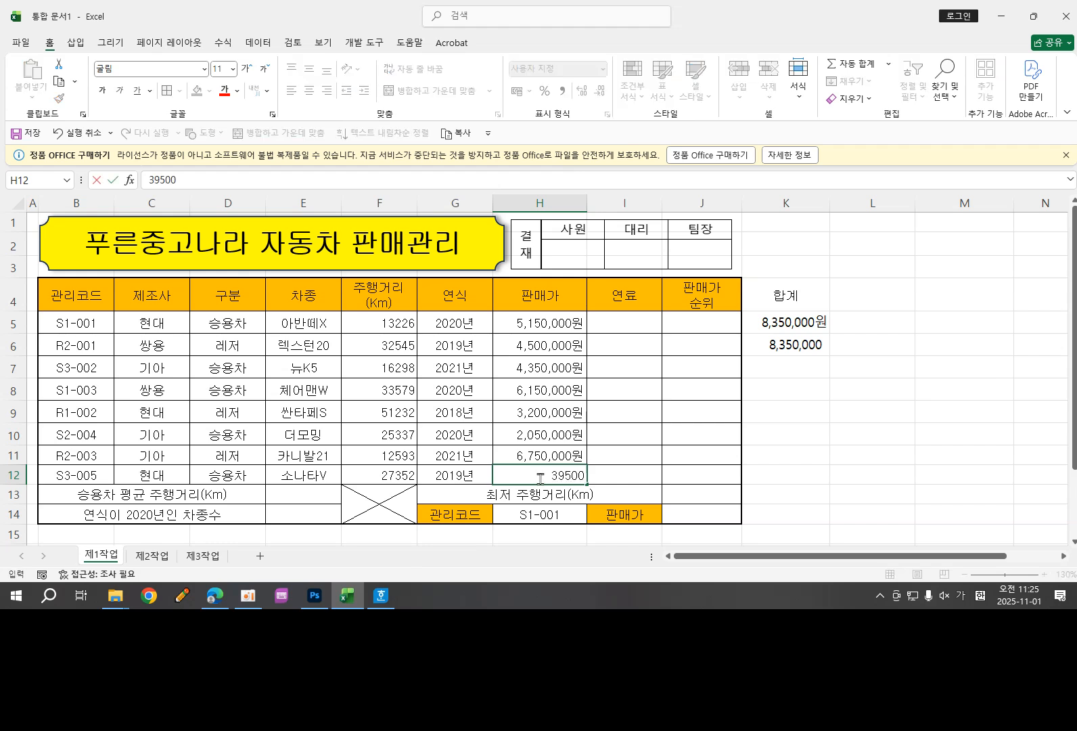
{"action": "type", "text": "00"}
{"action": "left_click", "coordinate": [801, 506]}
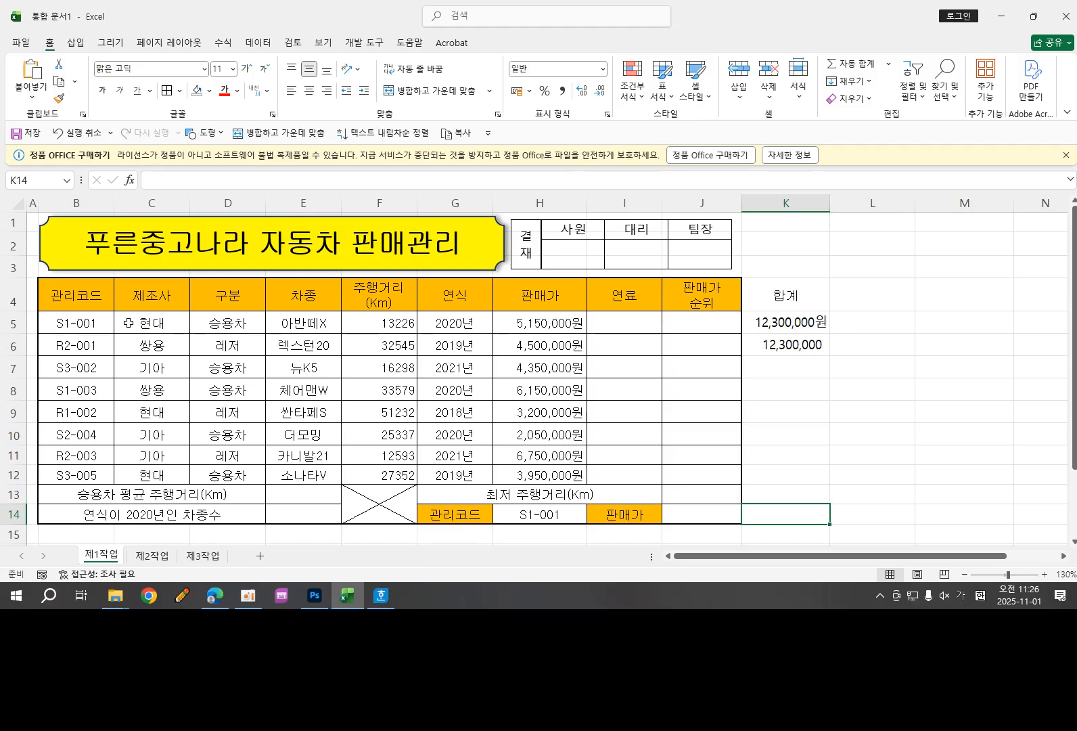
{"action": "left_click_drag", "start_coordinate": [145, 323], "coordinate": [155, 456]}
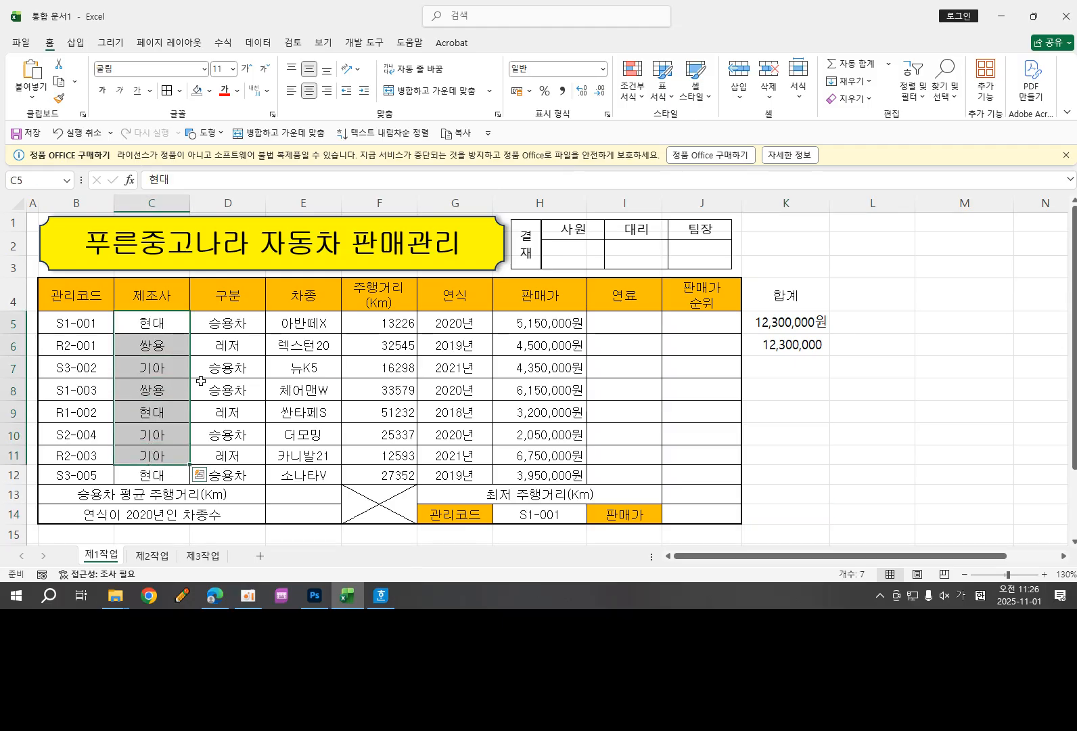
{"action": "left_click", "coordinate": [893, 457]}
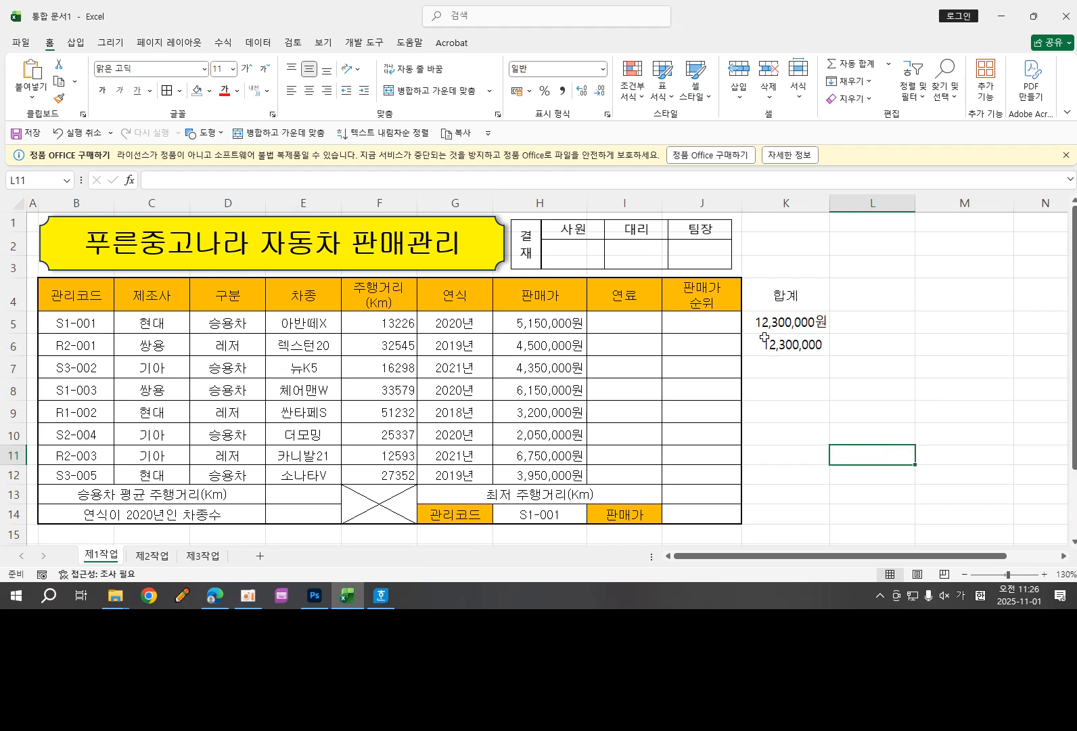
{"action": "left_click", "coordinate": [776, 369]}
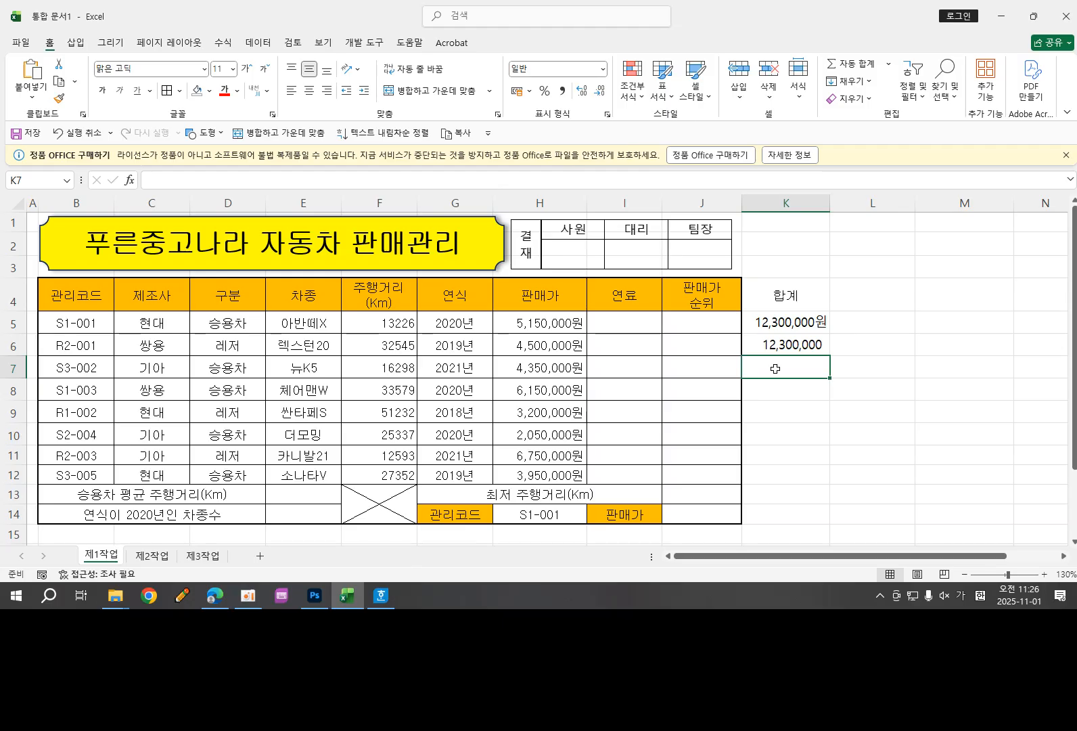
{"action": "left_click", "coordinate": [947, 340]}
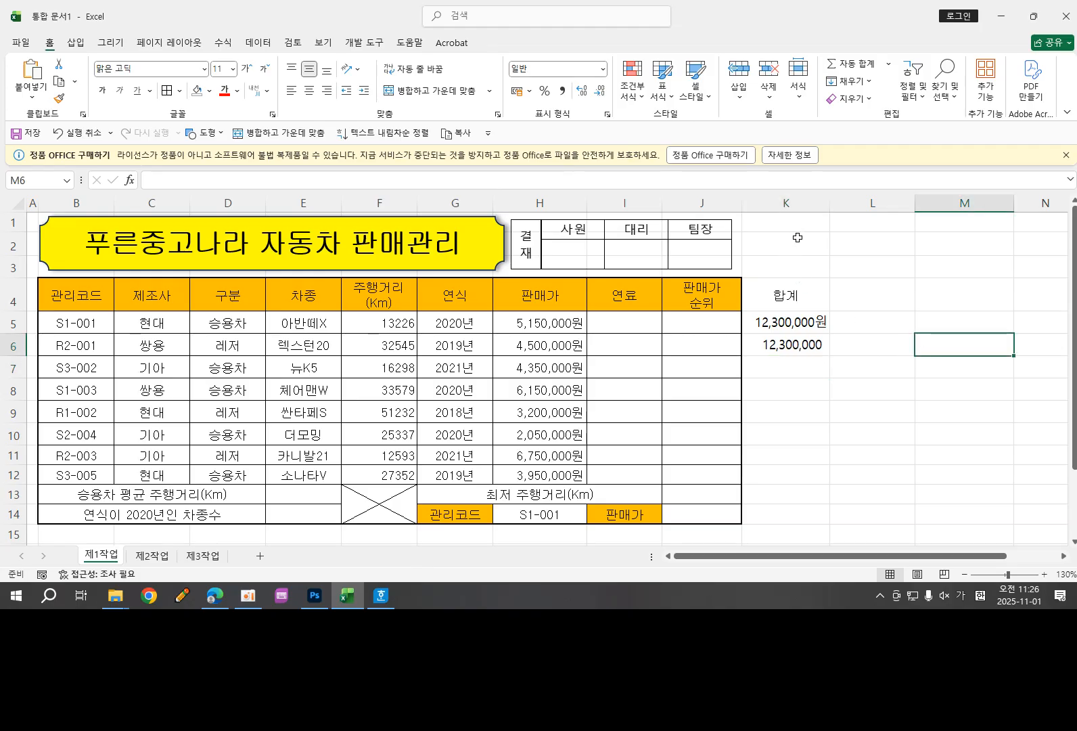
Step: Enter the heading 제조사 in K2 and the criterion 현대 in K3
{"action": "left_click", "coordinate": [806, 240]}
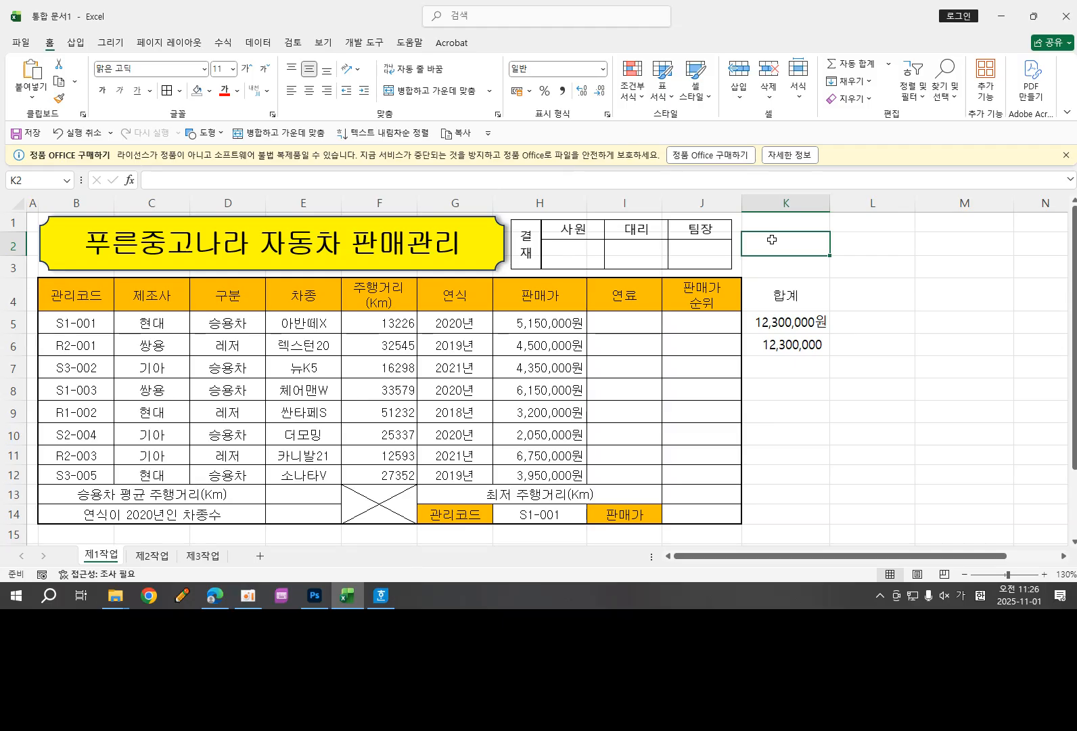
{"action": "type", "text": "ㅣ제"}
{"action": "key", "text": "BackSpace"}
{"action": "key", "text": "BackSpace"}
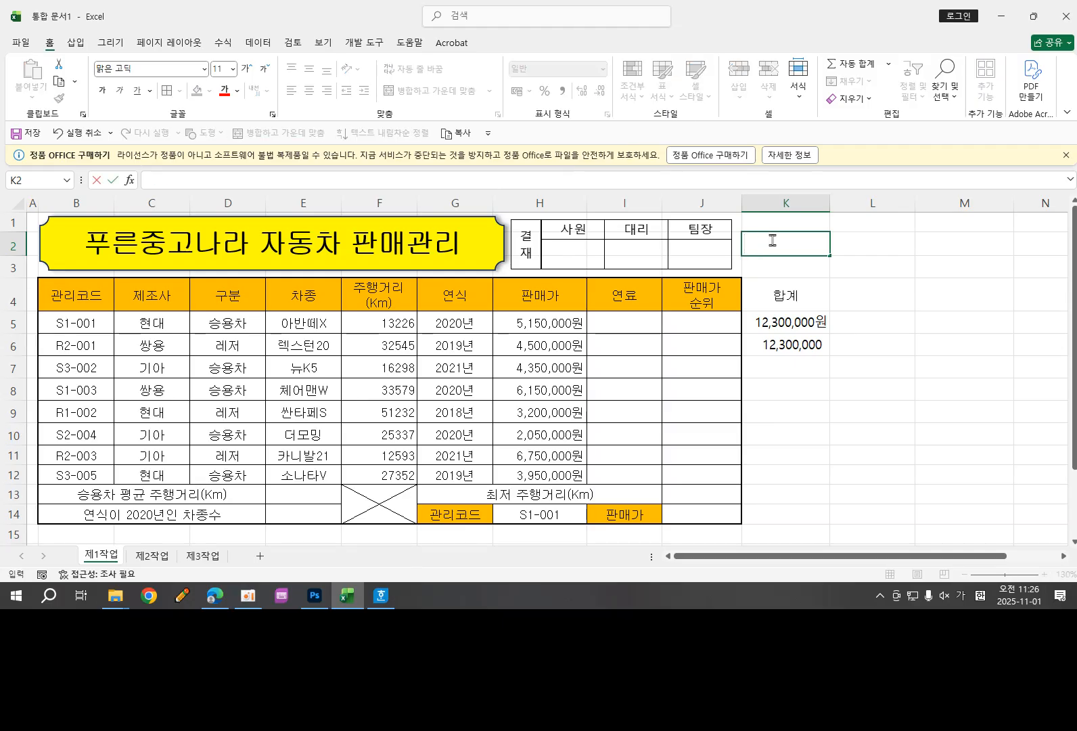
{"action": "type", "text": "제조사"}
{"action": "left_click", "coordinate": [766, 270]}
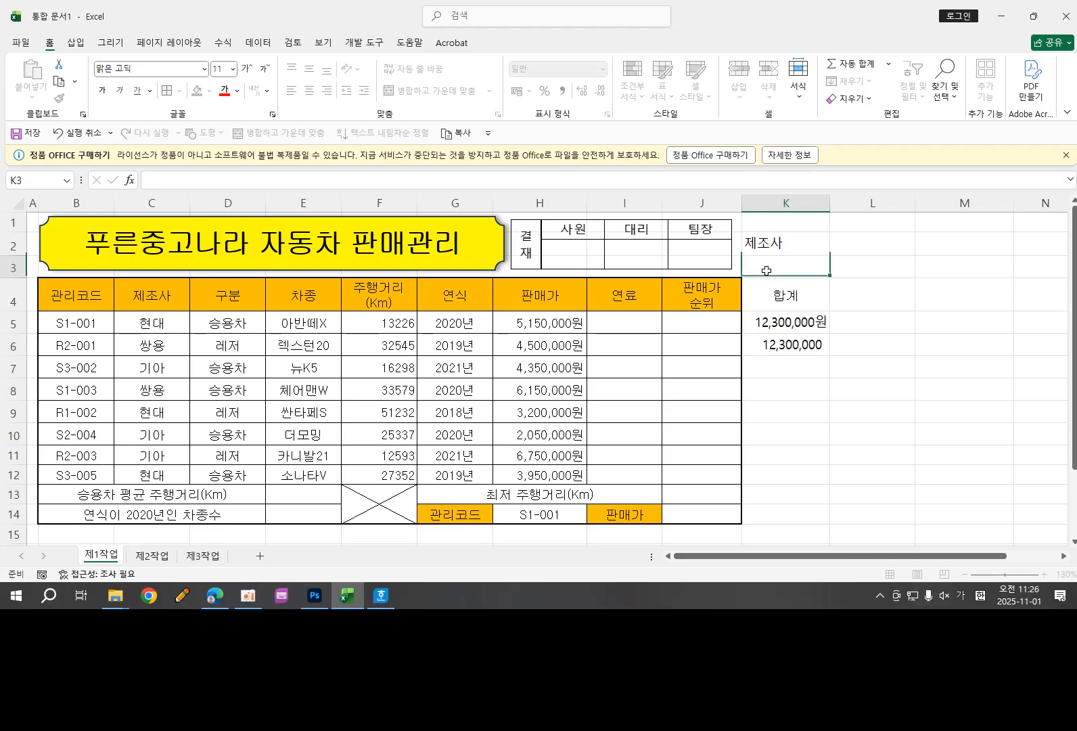
{"action": "type", "text": "현대"}
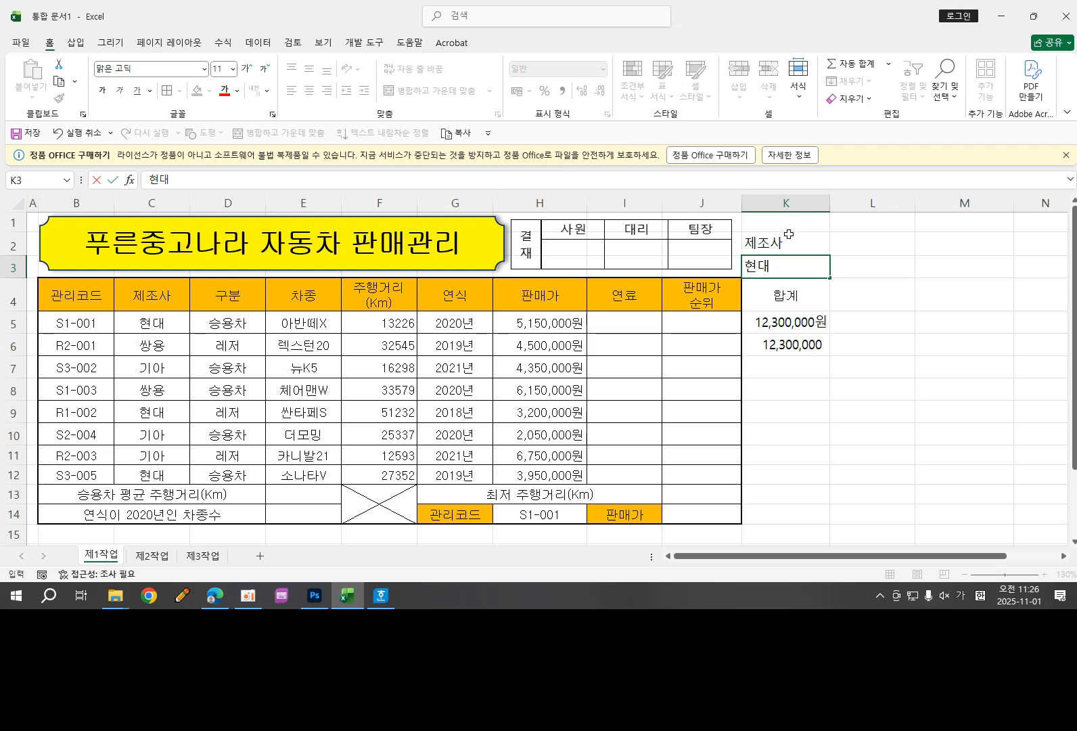
Step: Format K2:K3 with a thin outline border and a horizontal line between the two cells
{"action": "left_click_drag", "start_coordinate": [789, 234], "coordinate": [785, 265]}
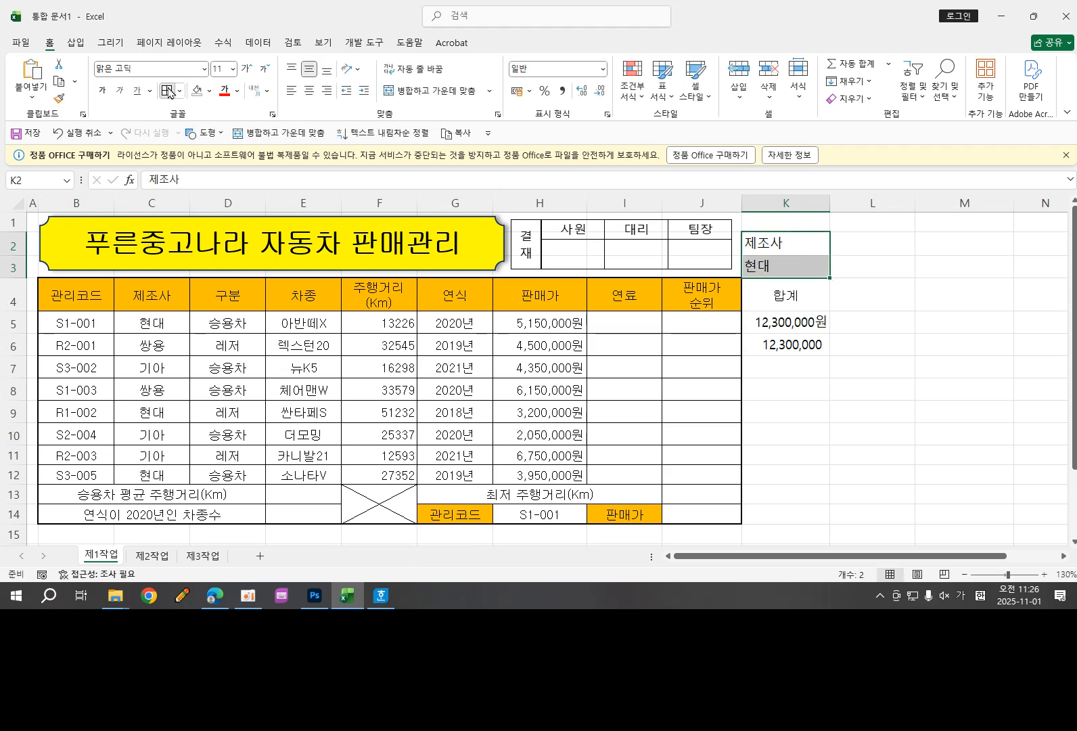
{"action": "key", "text": "ctrl+1"}
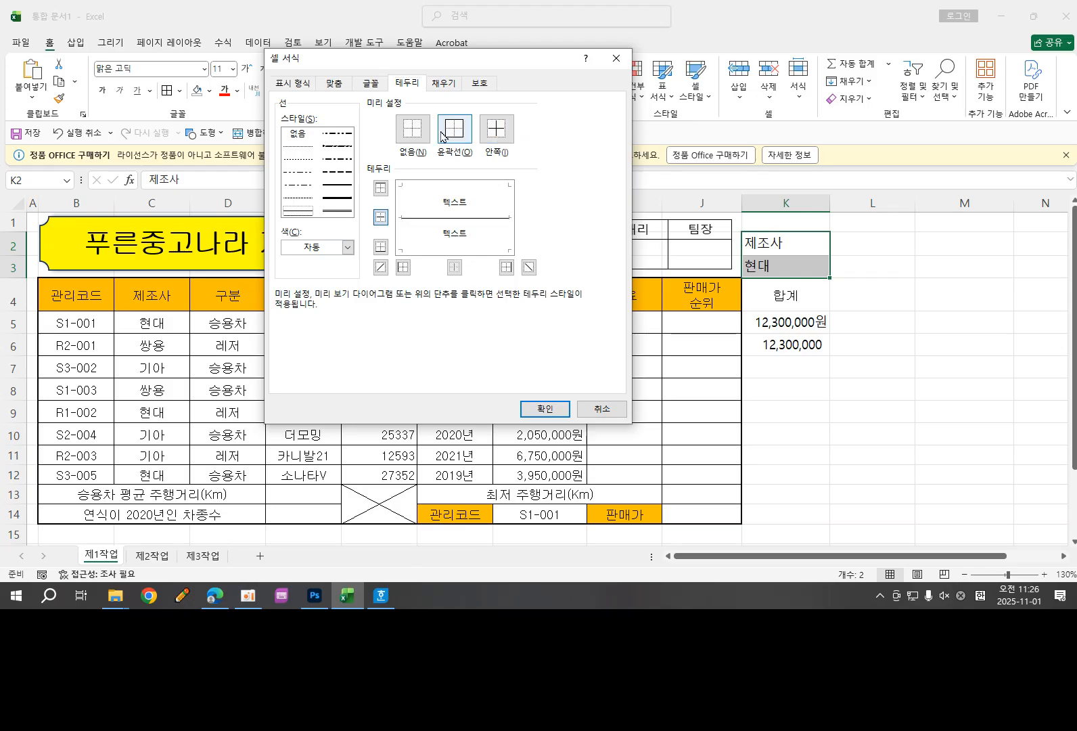
{"action": "left_click", "coordinate": [443, 135]}
{"action": "left_click", "coordinate": [545, 409]}
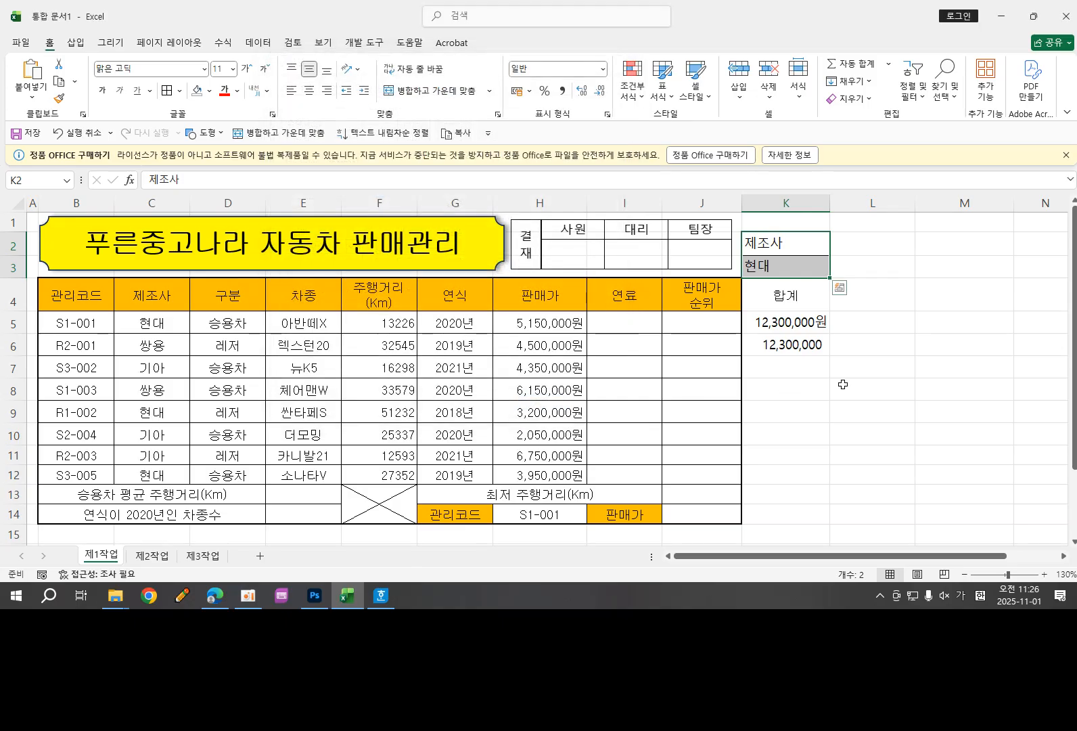
{"action": "left_click", "coordinate": [872, 389]}
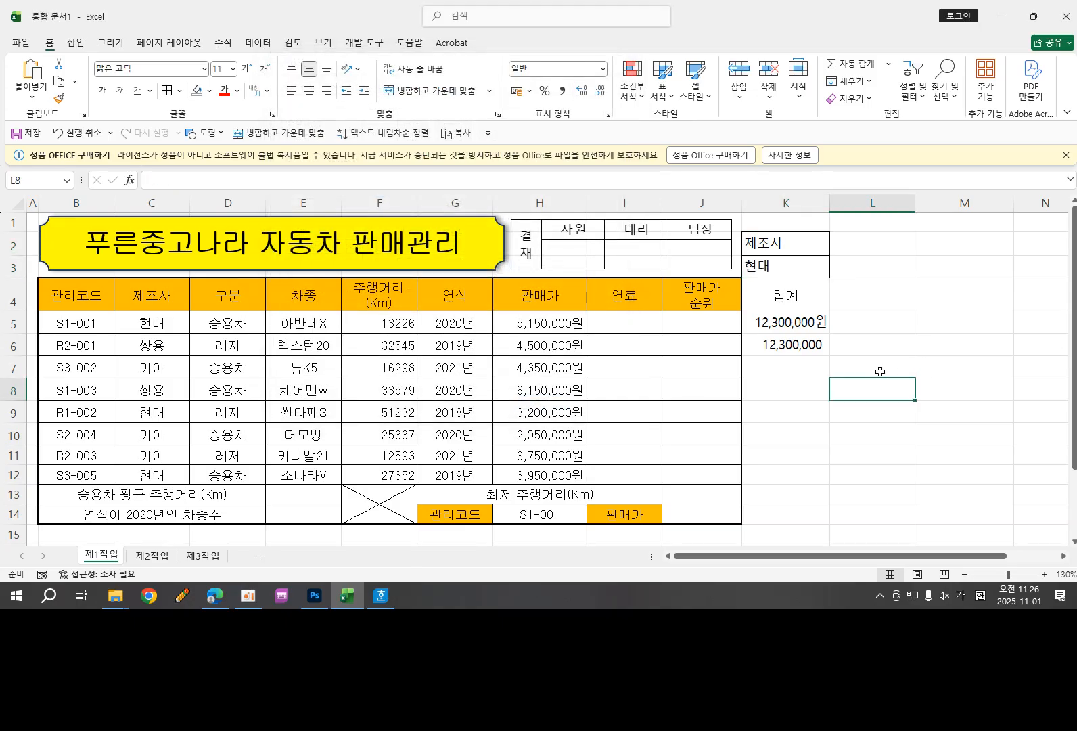
{"action": "left_click", "coordinate": [781, 239]}
{"action": "left_click", "coordinate": [785, 266]}
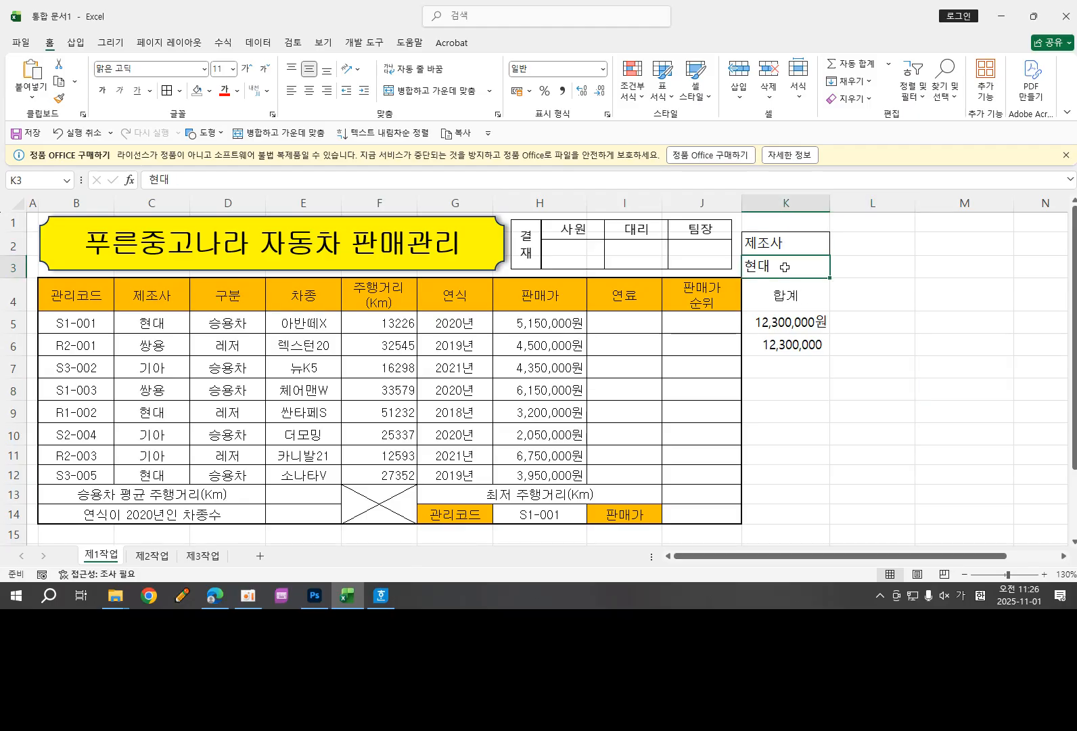
{"action": "left_click", "coordinate": [772, 235]}
{"action": "left_click", "coordinate": [783, 365]}
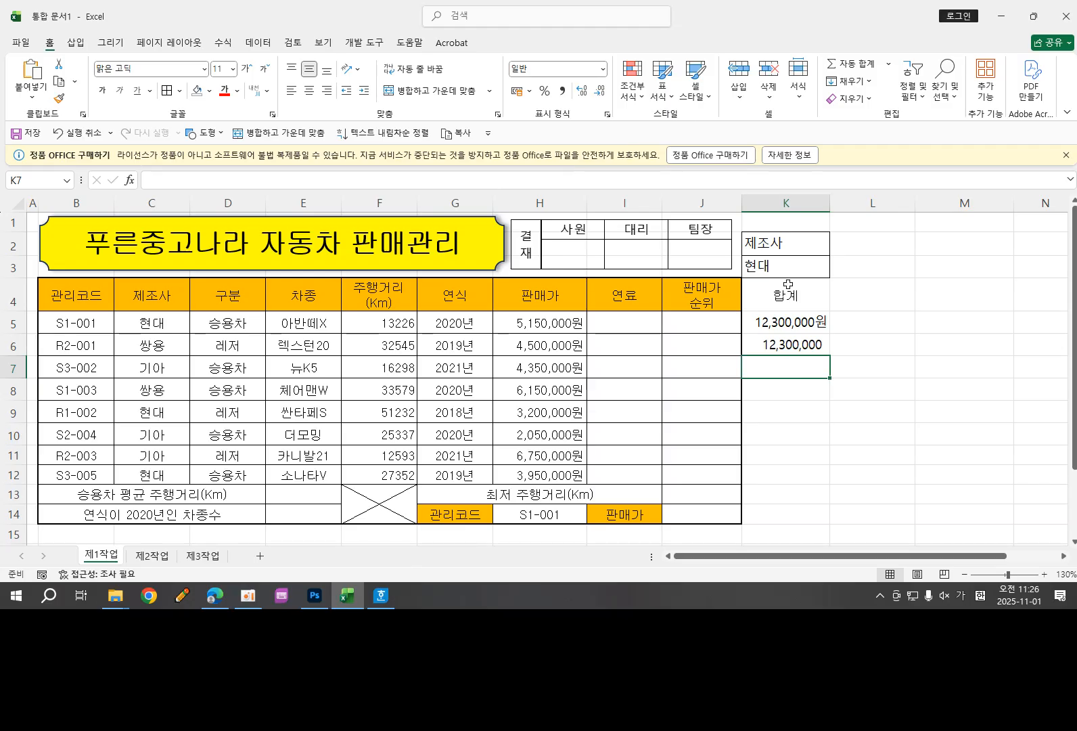
{"action": "left_click", "coordinate": [788, 245]}
{"action": "left_click", "coordinate": [794, 267]}
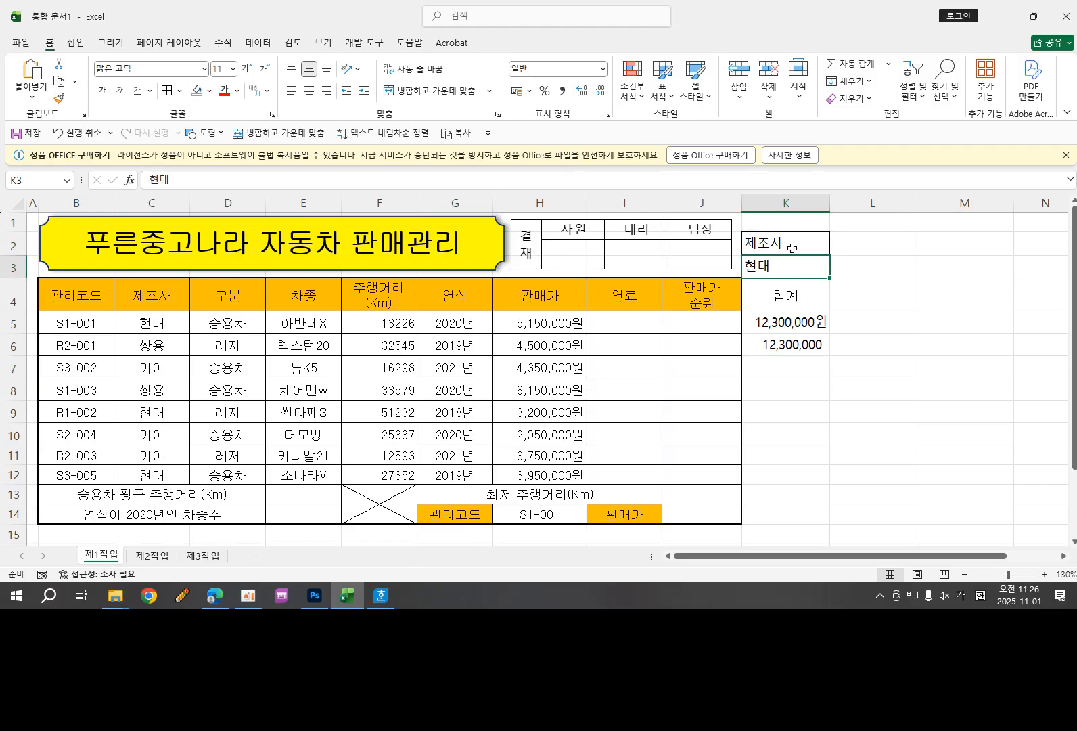
{"action": "left_click", "coordinate": [792, 249]}
{"action": "left_click", "coordinate": [787, 263]}
{"action": "left_click", "coordinate": [785, 237]}
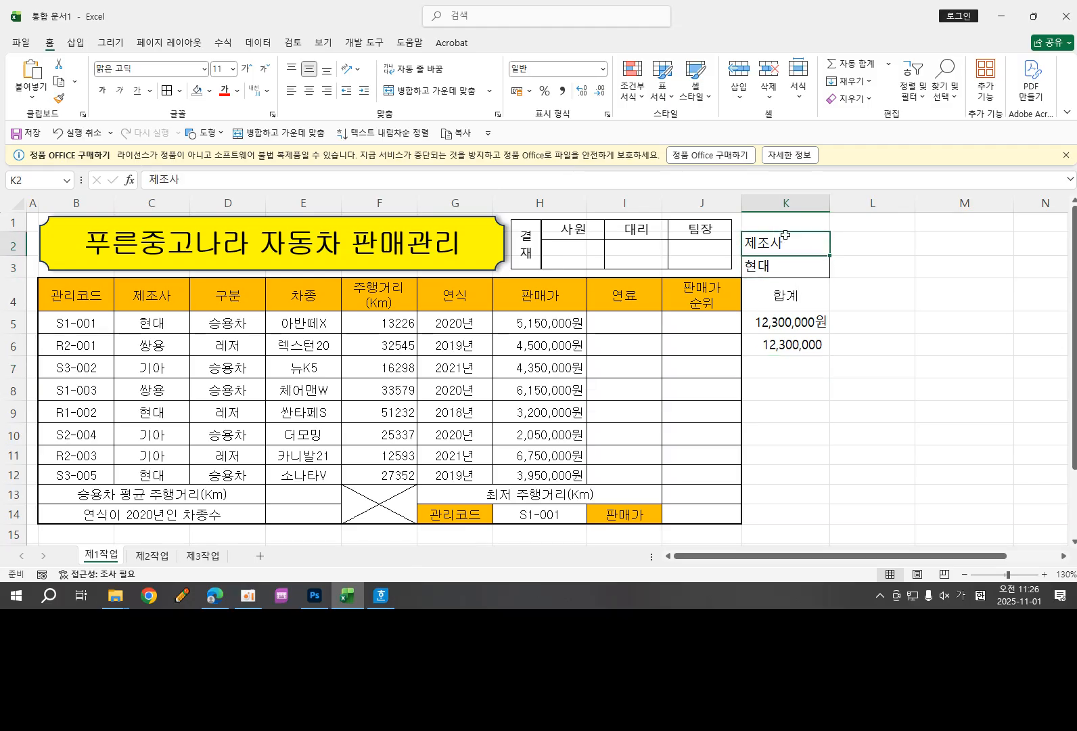
{"action": "left_click", "coordinate": [780, 272]}
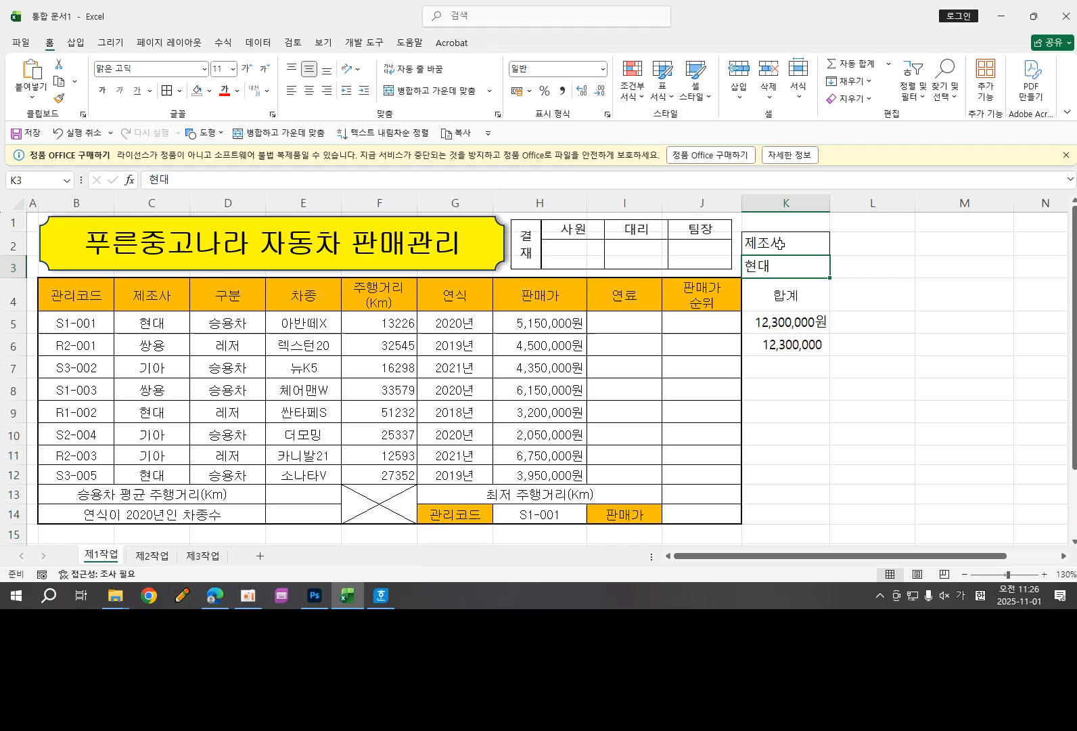
Step: Start a DSUM formula in K7, below the two existing totals
{"action": "left_click", "coordinate": [792, 370]}
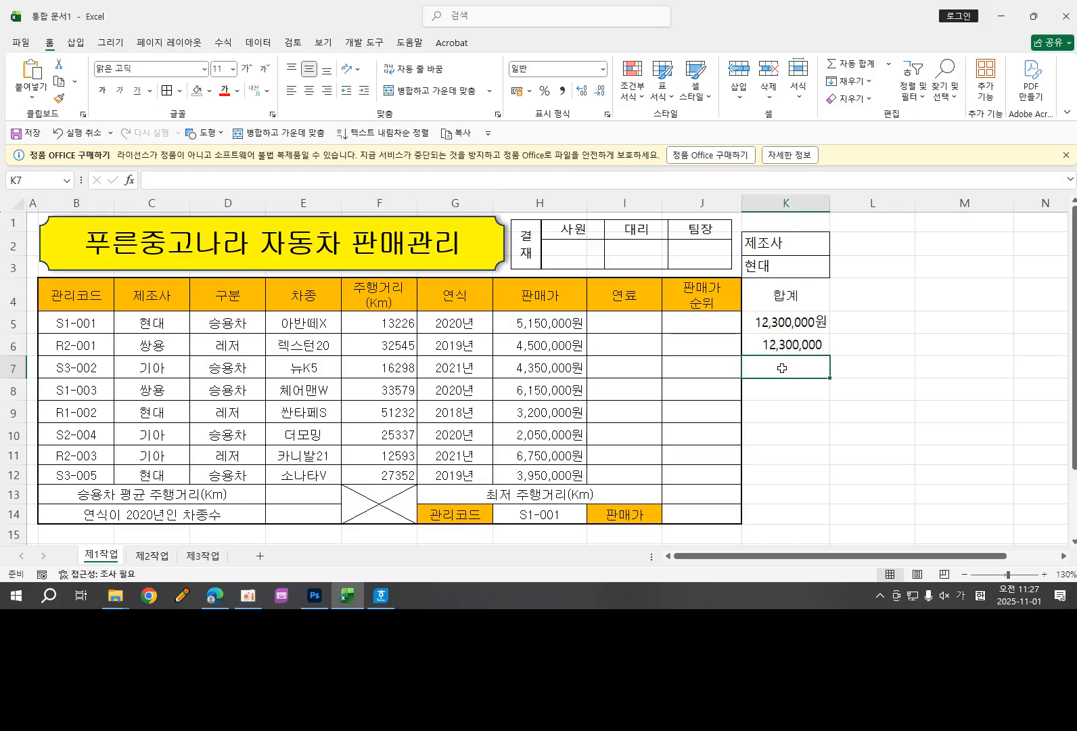
{"action": "type", "text": "="}
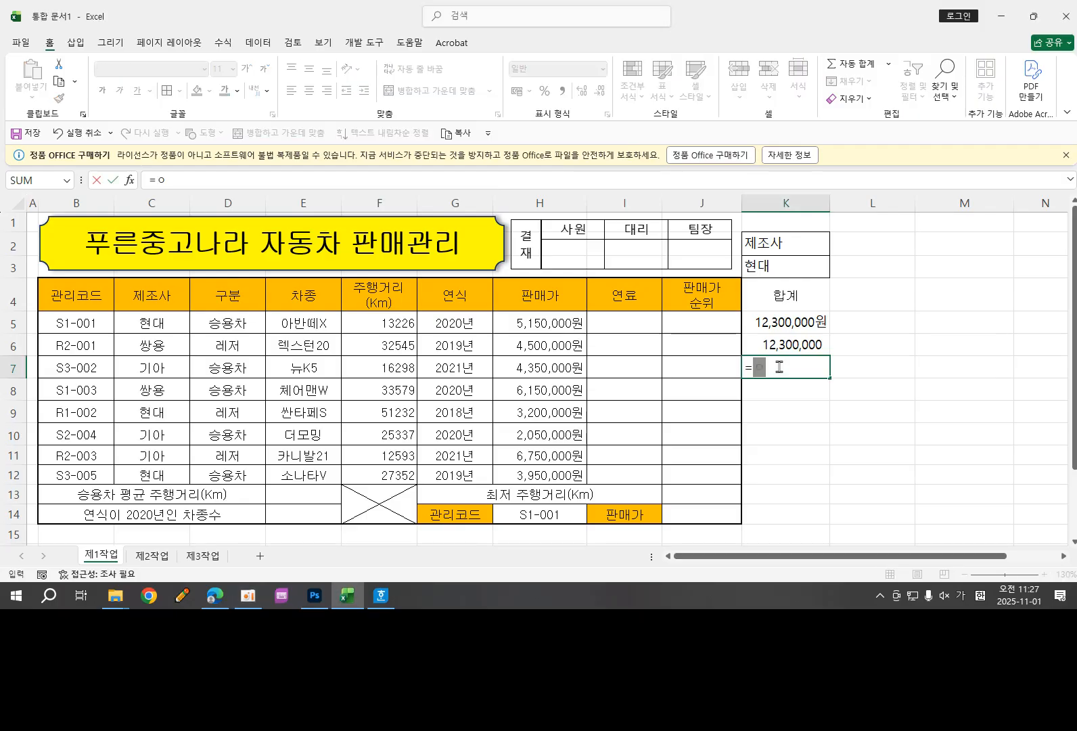
{"action": "type", "text": "d"}
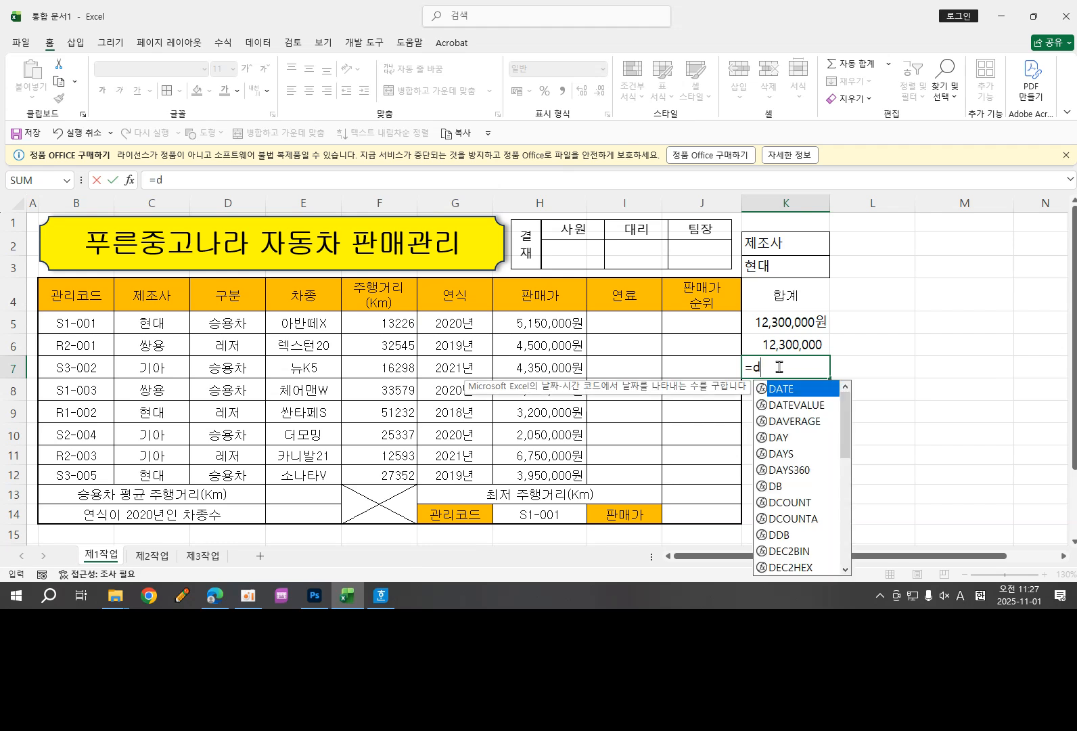
{"action": "type", "text": "s"}
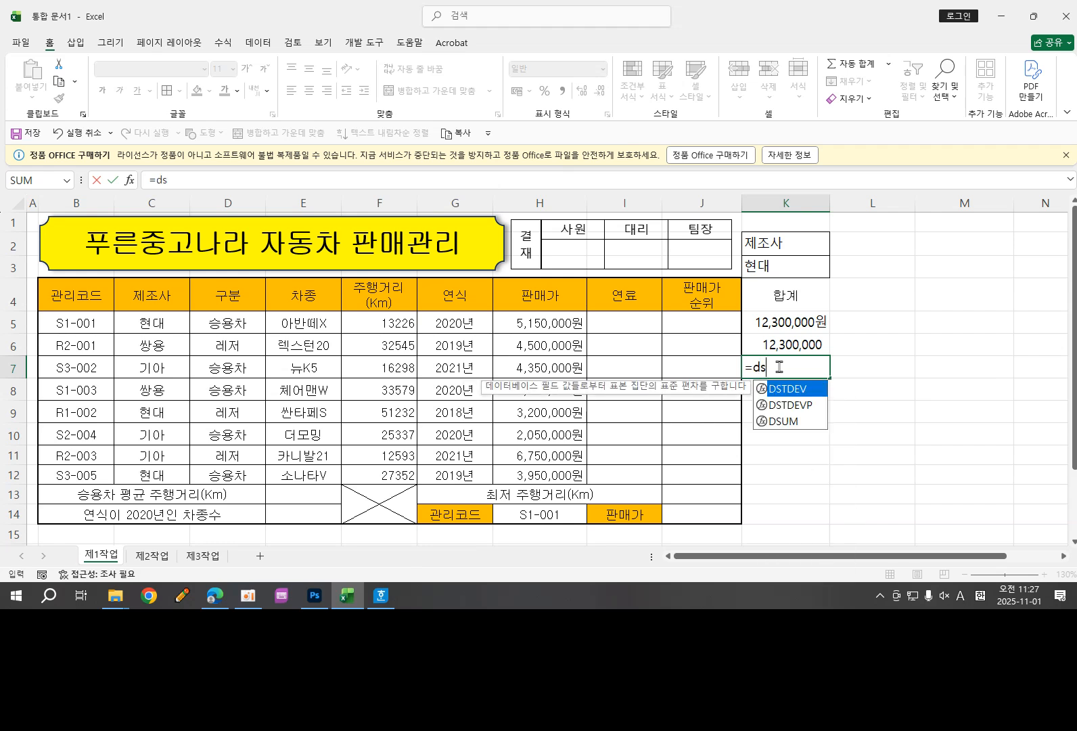
{"action": "double_click", "coordinate": [784, 421]}
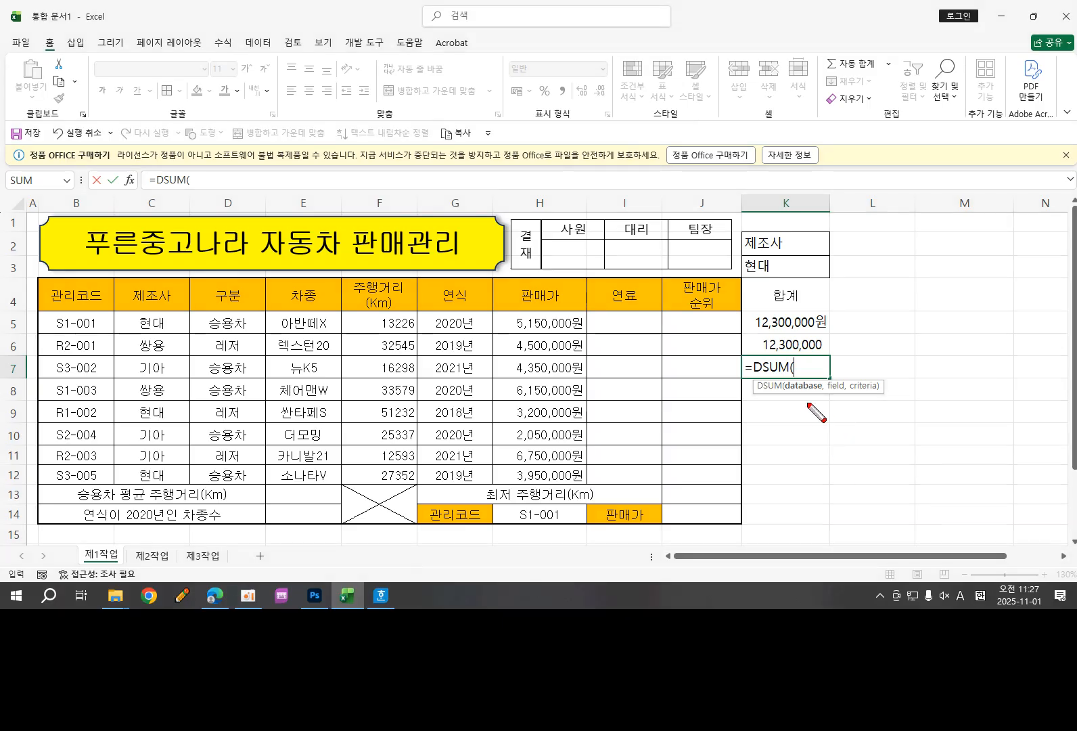
{"action": "left_click_drag", "start_coordinate": [792, 394], "coordinate": [881, 392]}
{"action": "left_click_drag", "start_coordinate": [784, 391], "coordinate": [821, 390]}
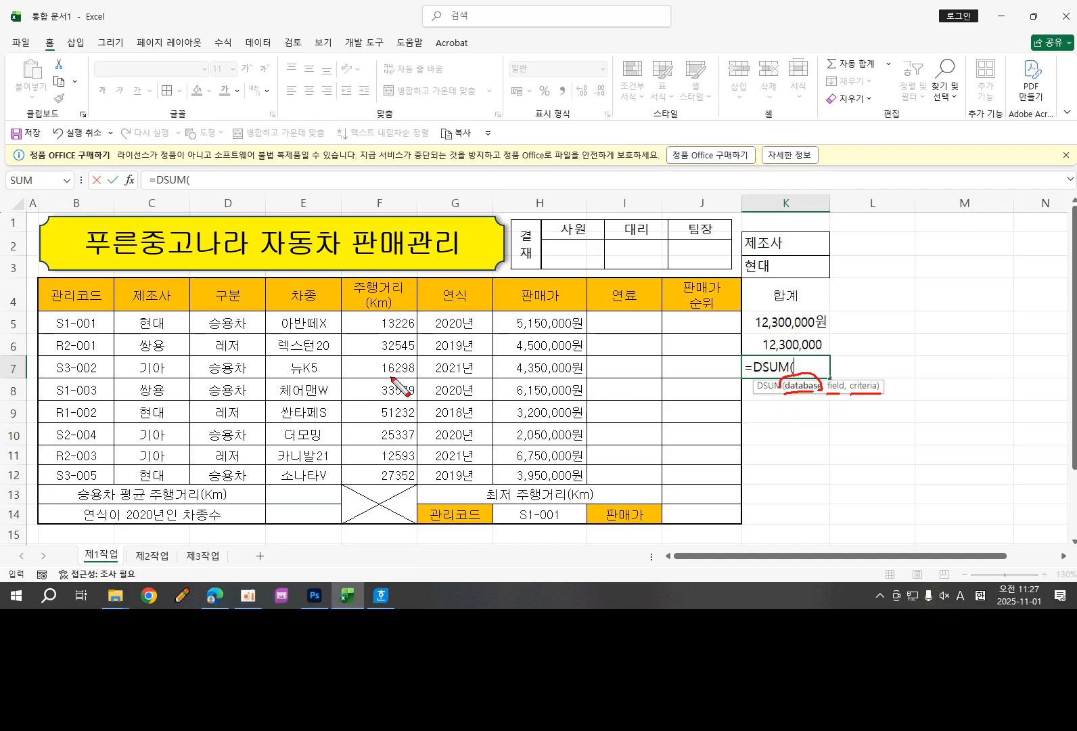
{"action": "mouse_move", "coordinate": [34, 279]}
{"action": "left_mouse_down"}
{"action": "mouse_move", "coordinate": [579, 268]}
{"action": "mouse_move", "coordinate": [582, 467]}
{"action": "mouse_move", "coordinate": [474, 483]}
{"action": "mouse_move", "coordinate": [42, 485]}
{"action": "mouse_move", "coordinate": [30, 276]}
{"action": "left_mouse_up"}
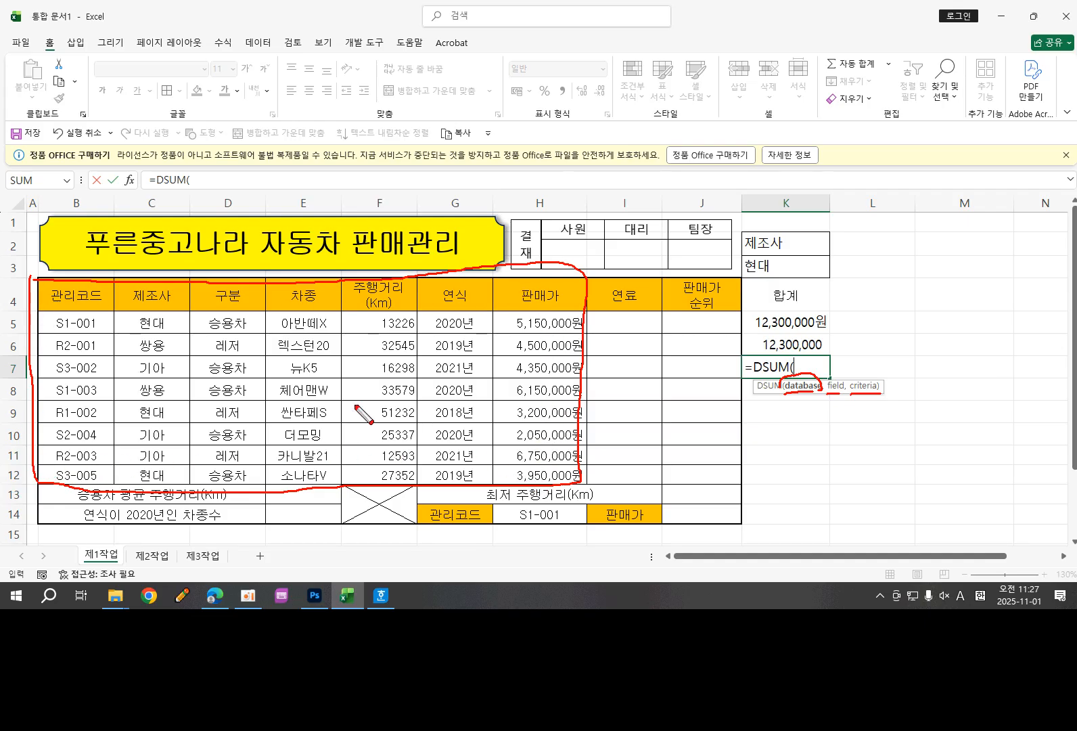
{"action": "left_click_drag", "start_coordinate": [719, 295], "coordinate": [644, 403]}
{"action": "left_click_drag", "start_coordinate": [643, 333], "coordinate": [691, 406]}
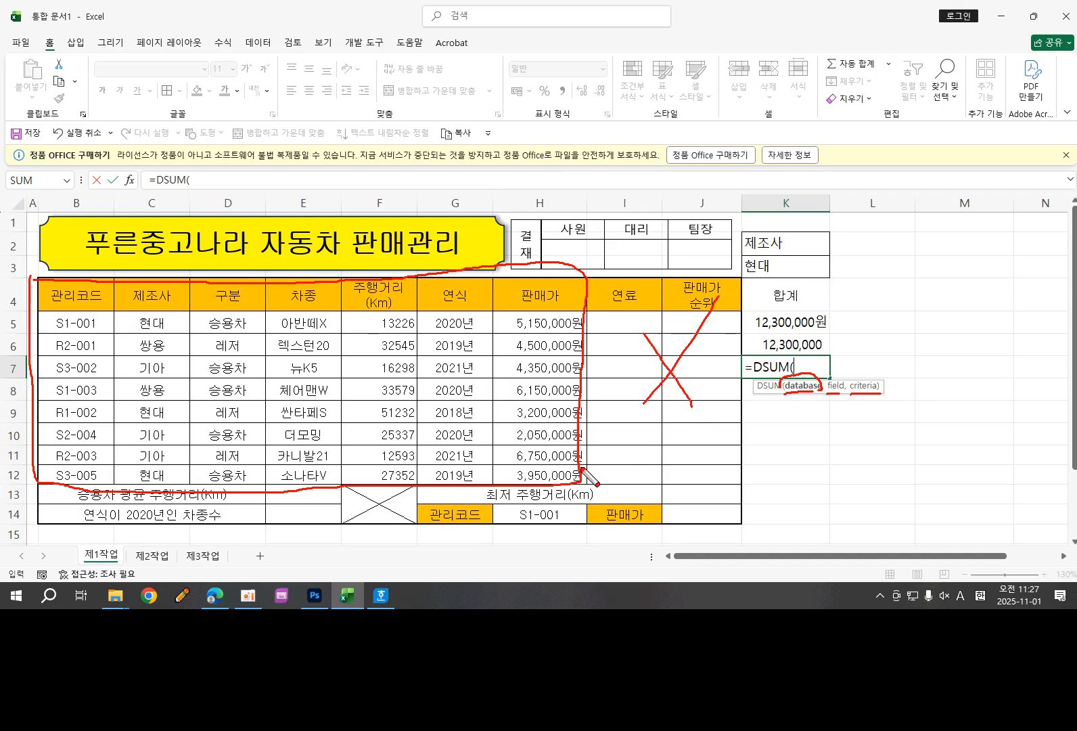
{"action": "mouse_move", "coordinate": [276, 500]}
{"action": "left_mouse_down"}
{"action": "mouse_move", "coordinate": [242, 515]}
{"action": "mouse_move", "coordinate": [285, 522]}
{"action": "left_mouse_up"}
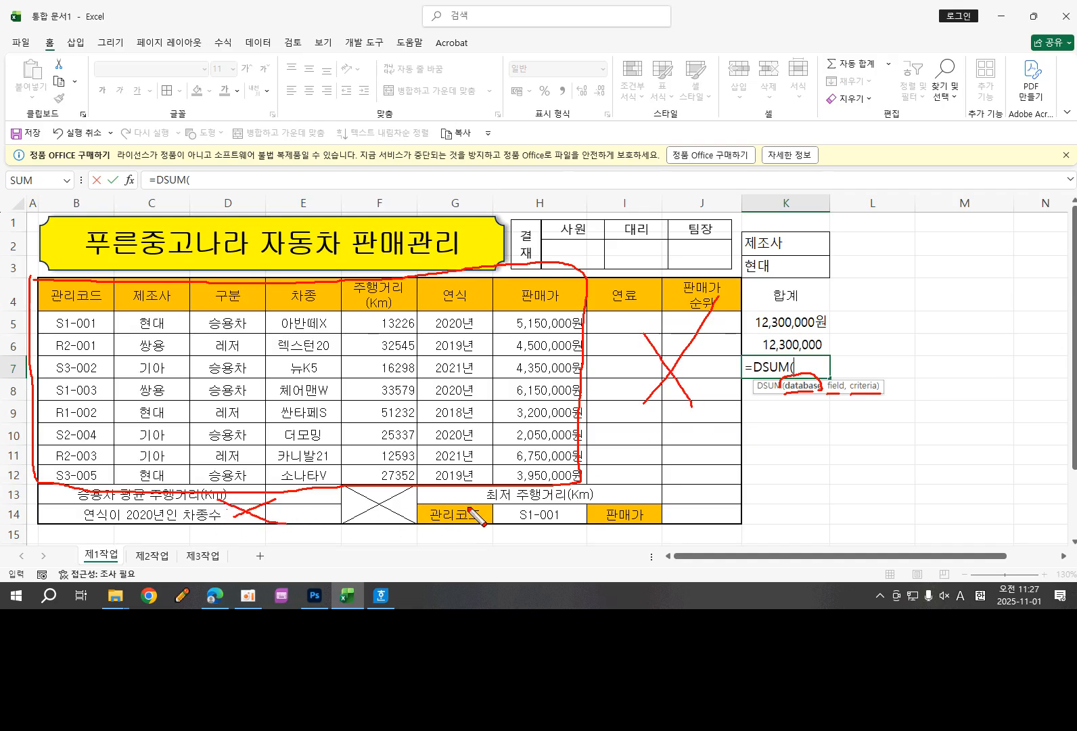
{"action": "mouse_move", "coordinate": [642, 478]}
{"action": "left_mouse_down"}
{"action": "mouse_move", "coordinate": [581, 524]}
{"action": "mouse_move", "coordinate": [639, 512]}
{"action": "left_mouse_up"}
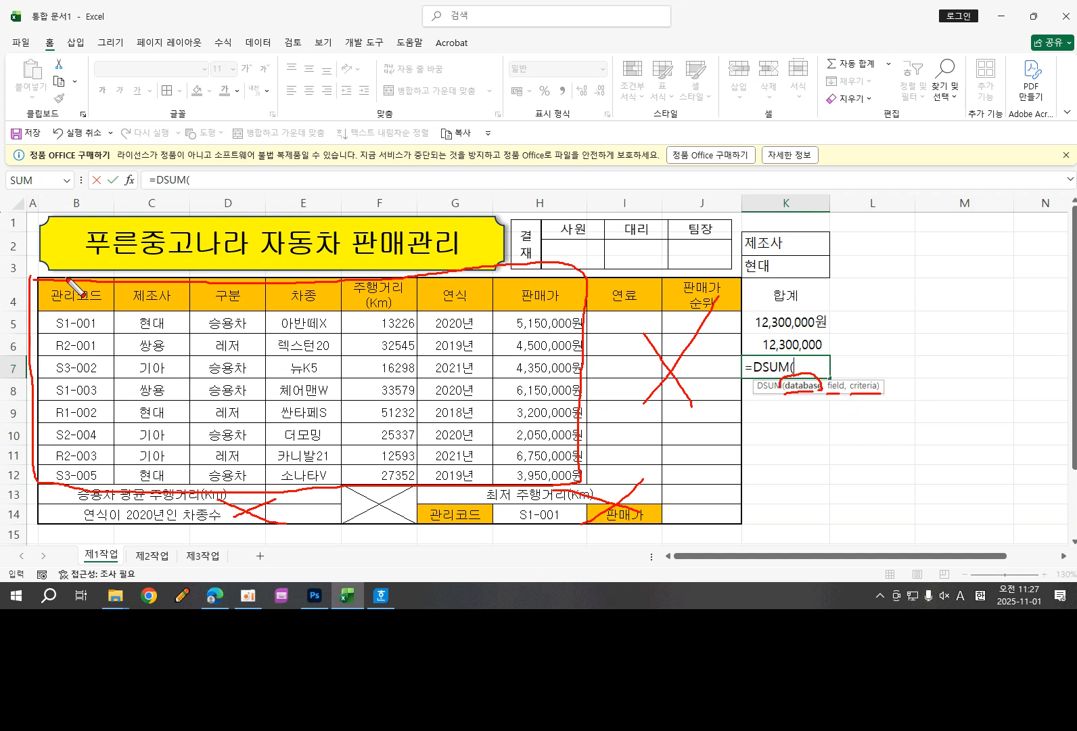
{"action": "mouse_move", "coordinate": [68, 283]}
{"action": "left_mouse_down"}
{"action": "mouse_move", "coordinate": [48, 308]}
{"action": "mouse_move", "coordinate": [102, 295]}
{"action": "left_mouse_up"}
{"action": "mouse_move", "coordinate": [164, 292]}
{"action": "left_mouse_down"}
{"action": "mouse_move", "coordinate": [145, 303]}
{"action": "mouse_move", "coordinate": [174, 298]}
{"action": "left_mouse_up"}
{"action": "left_click_drag", "start_coordinate": [68, 303], "coordinate": [60, 450]}
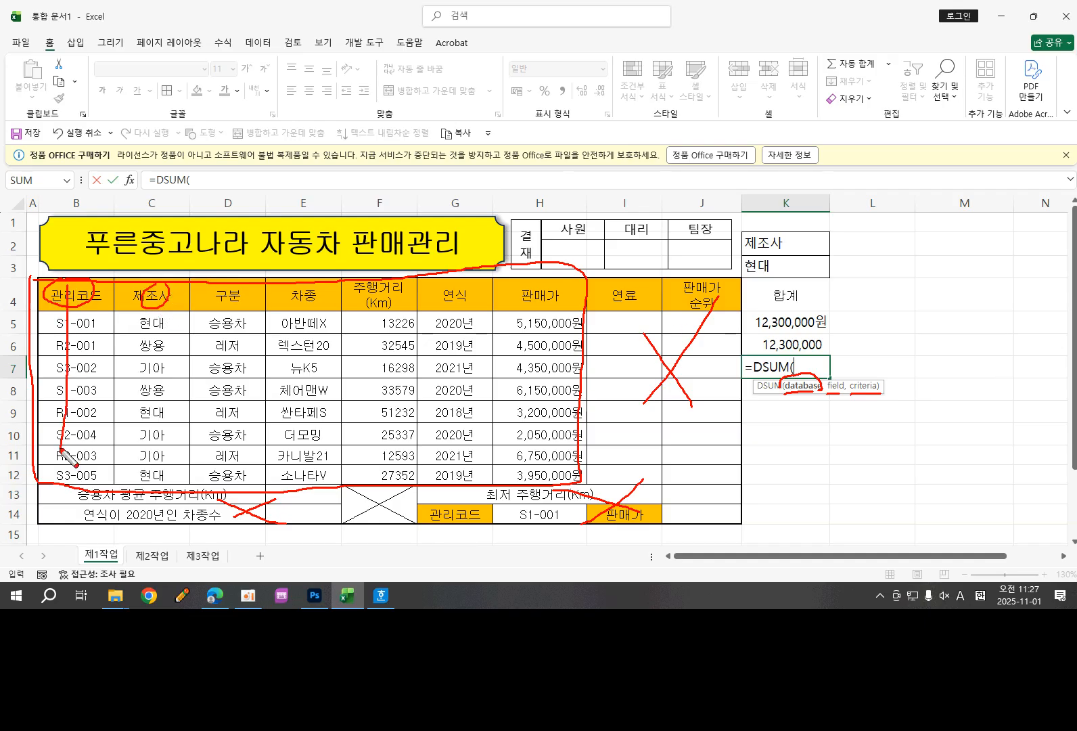
{"action": "left_click_drag", "start_coordinate": [160, 301], "coordinate": [146, 447]}
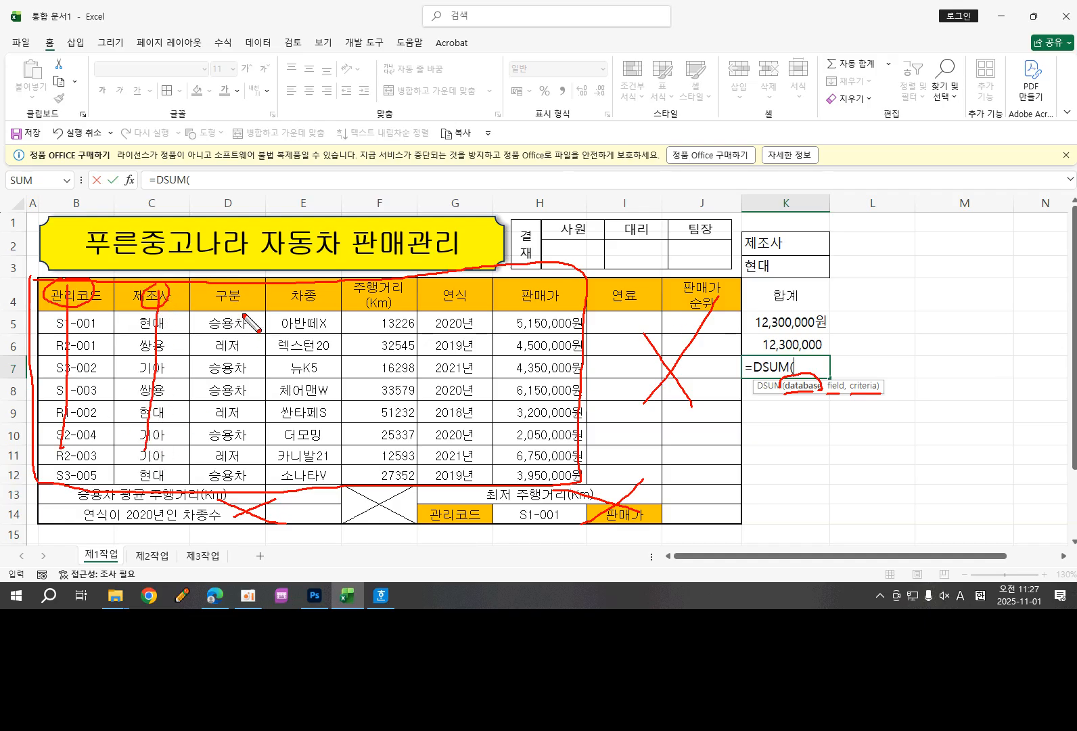
{"action": "left_click_drag", "start_coordinate": [239, 298], "coordinate": [228, 420]}
{"action": "left_click_drag", "start_coordinate": [146, 314], "coordinate": [160, 289]}
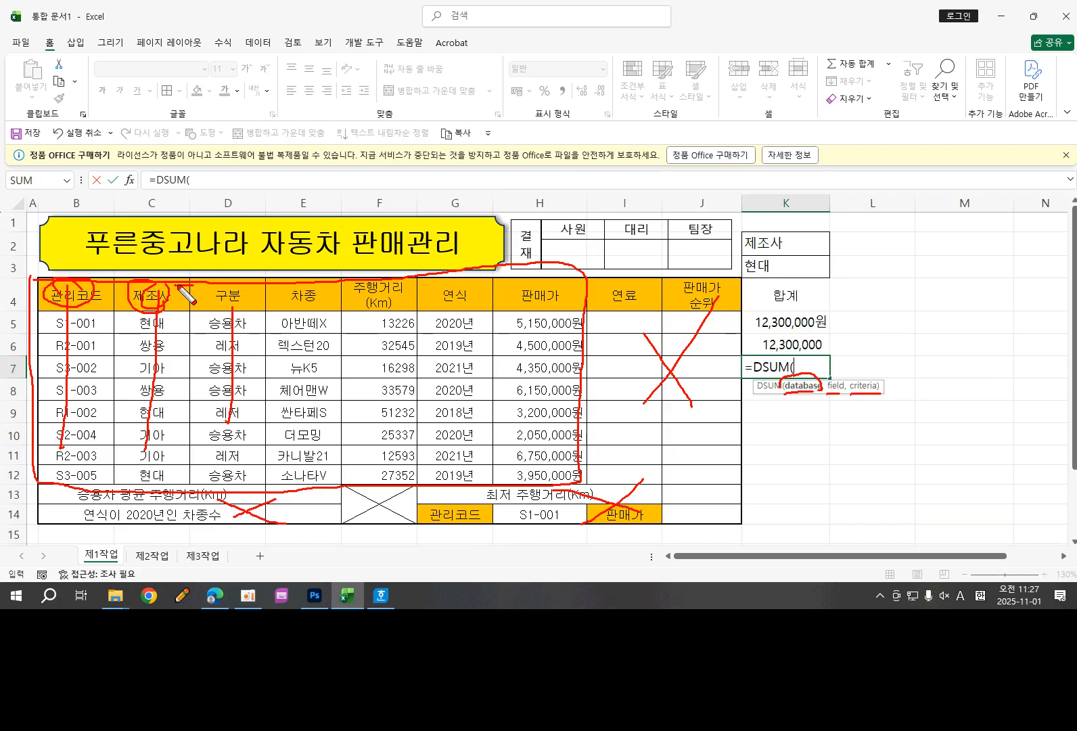
{"action": "mouse_move", "coordinate": [178, 289]}
{"action": "left_mouse_down"}
{"action": "mouse_move", "coordinate": [193, 310]}
{"action": "mouse_move", "coordinate": [219, 288]}
{"action": "mouse_move", "coordinate": [205, 300]}
{"action": "mouse_move", "coordinate": [219, 311]}
{"action": "mouse_move", "coordinate": [241, 289]}
{"action": "mouse_move", "coordinate": [249, 306]}
{"action": "left_mouse_up"}
{"action": "left_click_drag", "start_coordinate": [245, 310], "coordinate": [245, 310]}
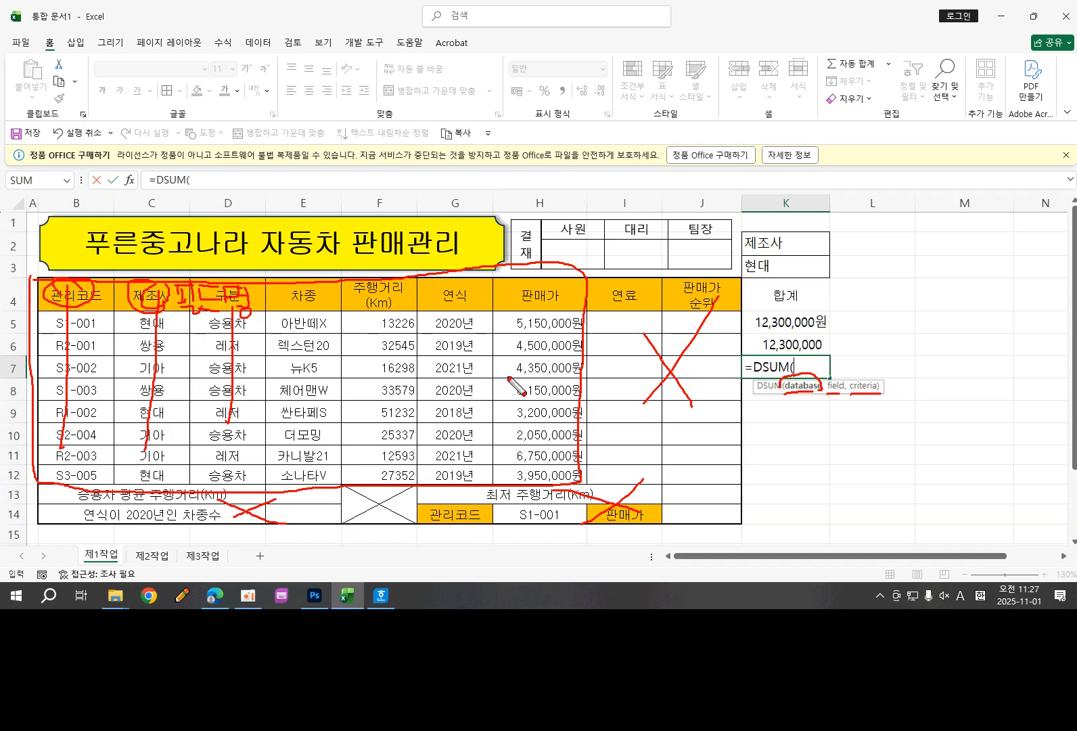
{"action": "left_click_drag", "start_coordinate": [76, 290], "coordinate": [82, 460]}
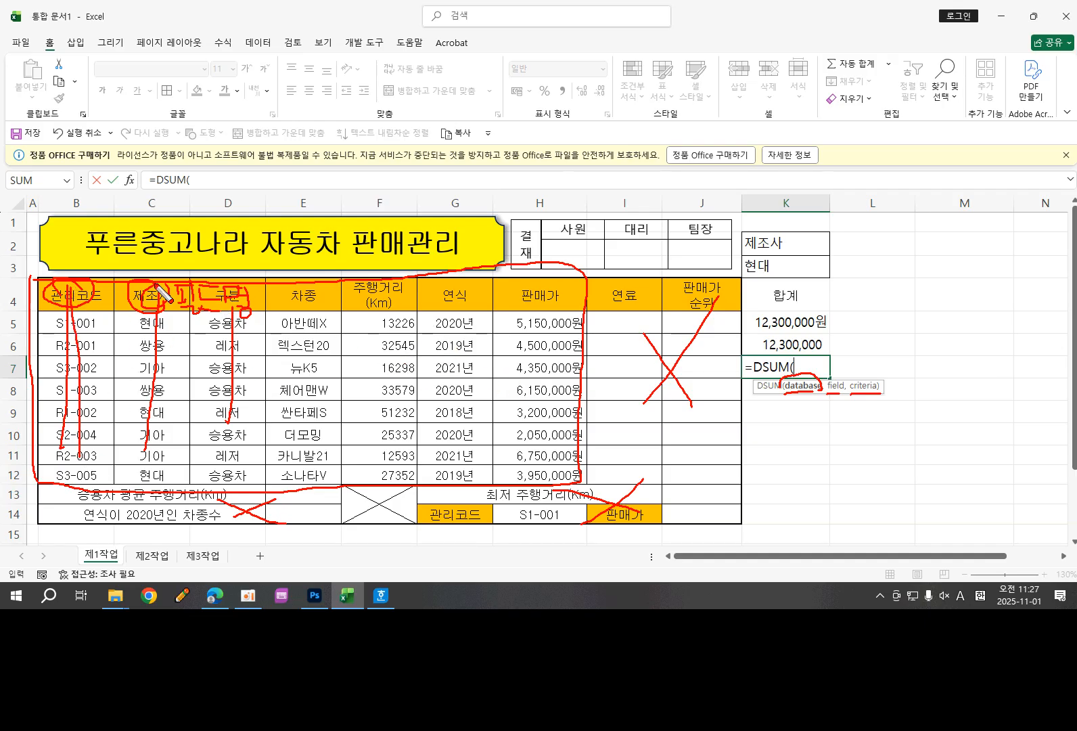
{"action": "left_click_drag", "start_coordinate": [161, 310], "coordinate": [163, 456]}
{"action": "left_click_drag", "start_coordinate": [215, 311], "coordinate": [217, 462]}
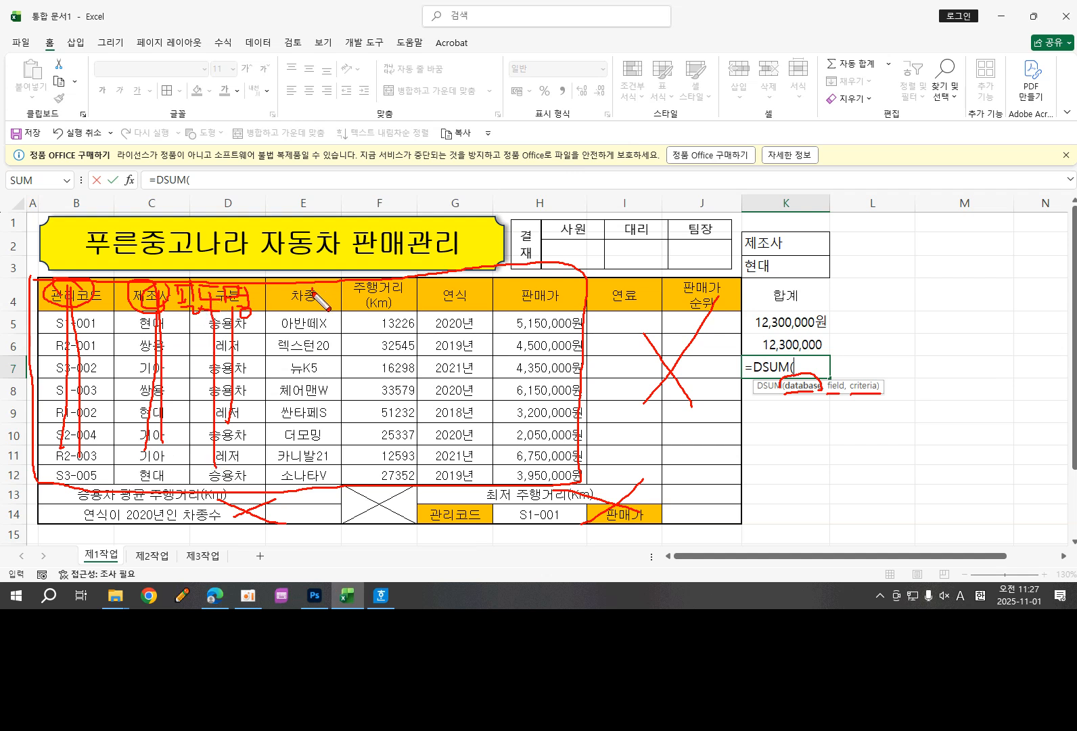
{"action": "left_click_drag", "start_coordinate": [311, 293], "coordinate": [312, 457]}
{"action": "left_click_drag", "start_coordinate": [386, 279], "coordinate": [385, 457]}
{"action": "left_click_drag", "start_coordinate": [469, 295], "coordinate": [465, 461]}
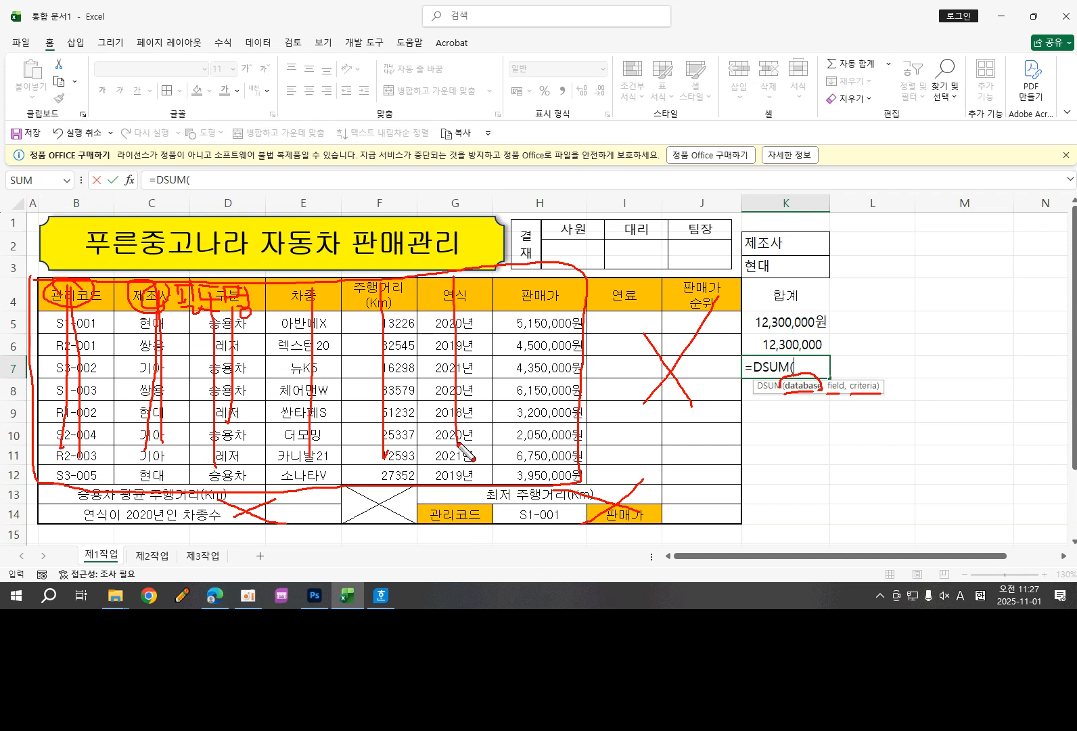
{"action": "left_click_drag", "start_coordinate": [460, 291], "coordinate": [457, 473]}
{"action": "left_click_drag", "start_coordinate": [546, 284], "coordinate": [546, 467]}
{"action": "left_click_drag", "start_coordinate": [373, 277], "coordinate": [367, 448]}
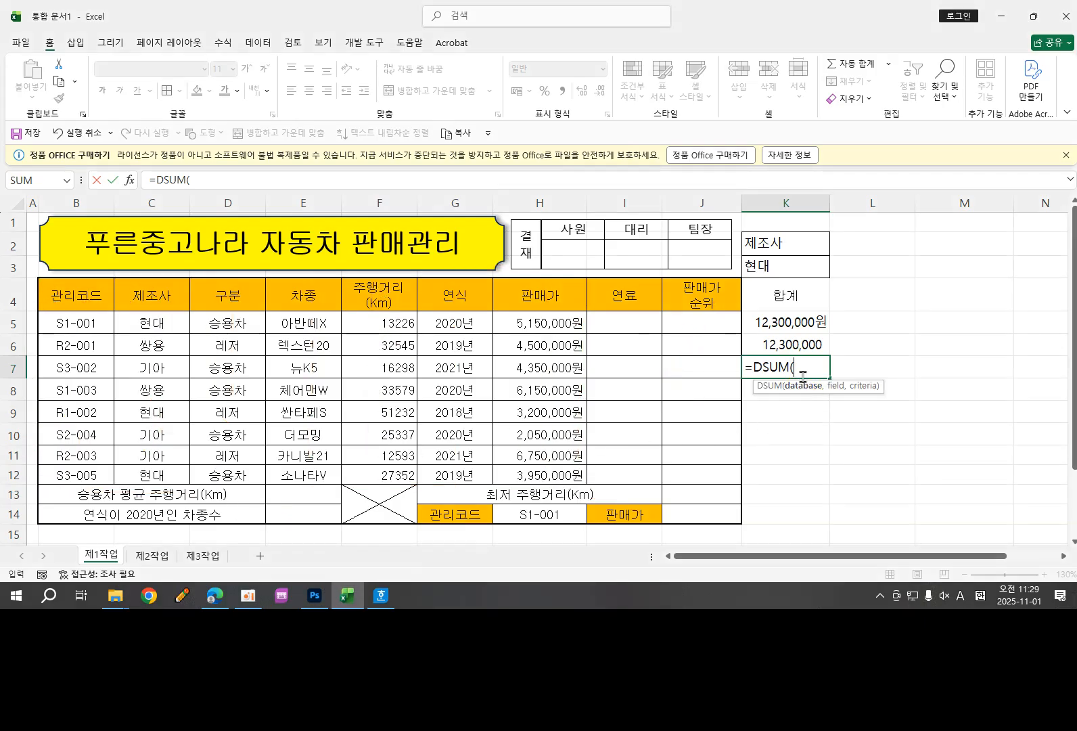
Step: Complete the DSUM formula in K7 with the database B4:H12, the 판매가 field H4 and the criteria range K2:K3
{"action": "left_click_drag", "start_coordinate": [67, 292], "coordinate": [525, 469]}
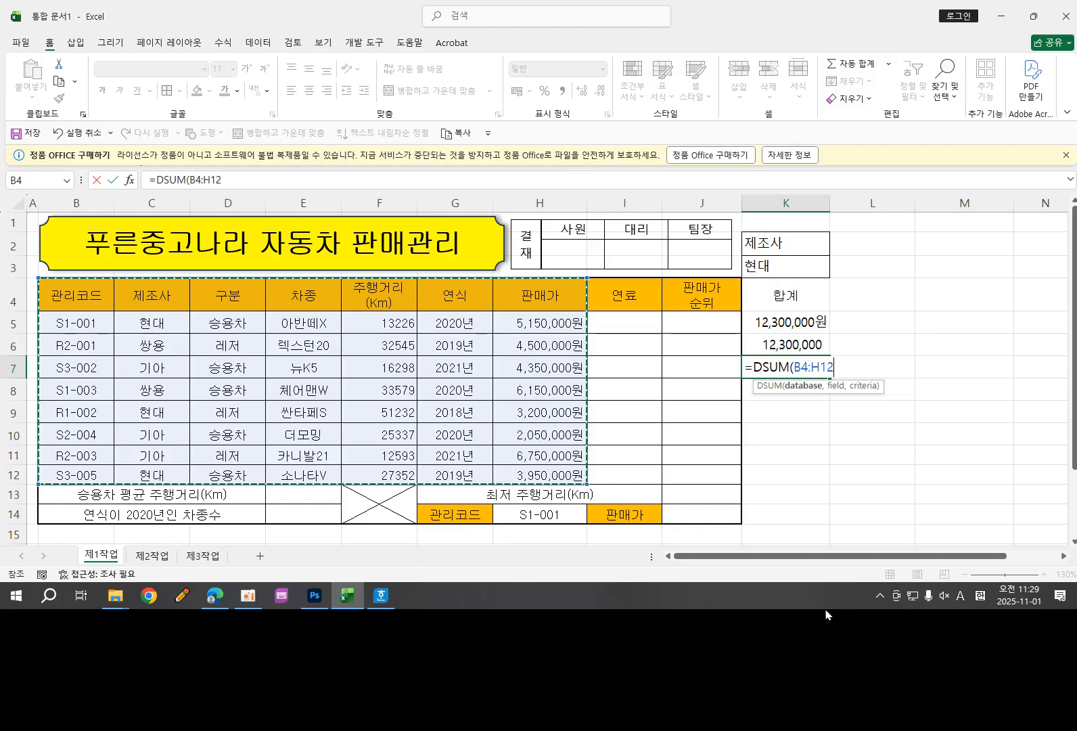
{"action": "type", "text": ","}
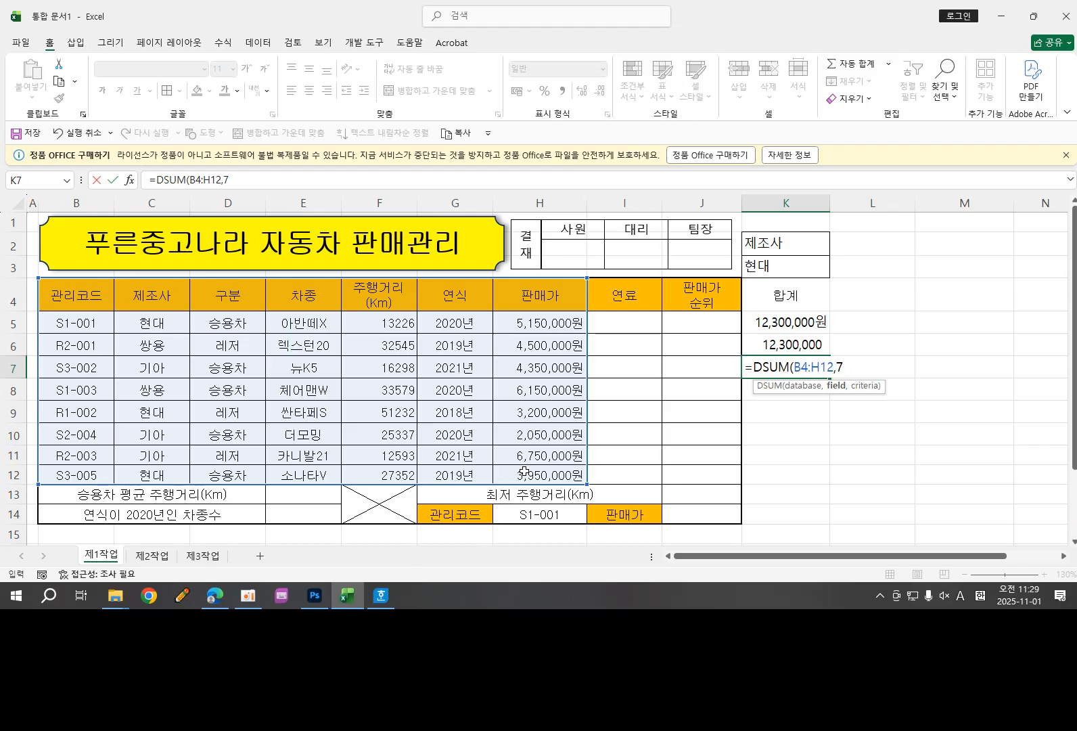
{"action": "left_click", "coordinate": [539, 288]}
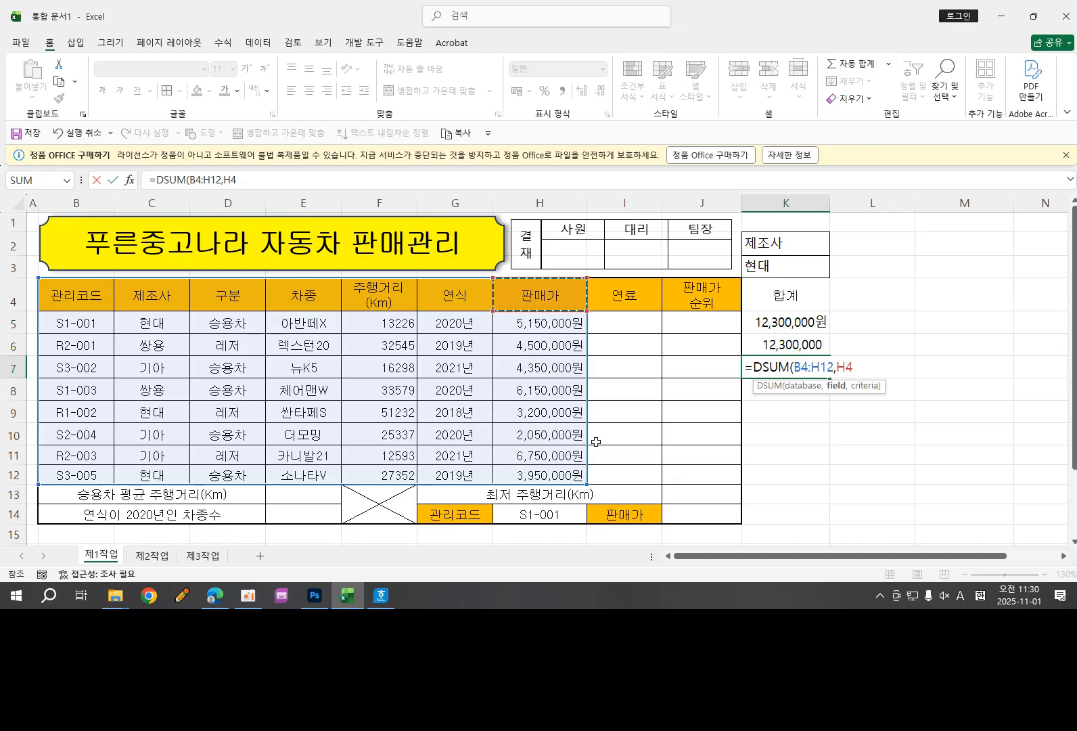
{"action": "type", "text": ","}
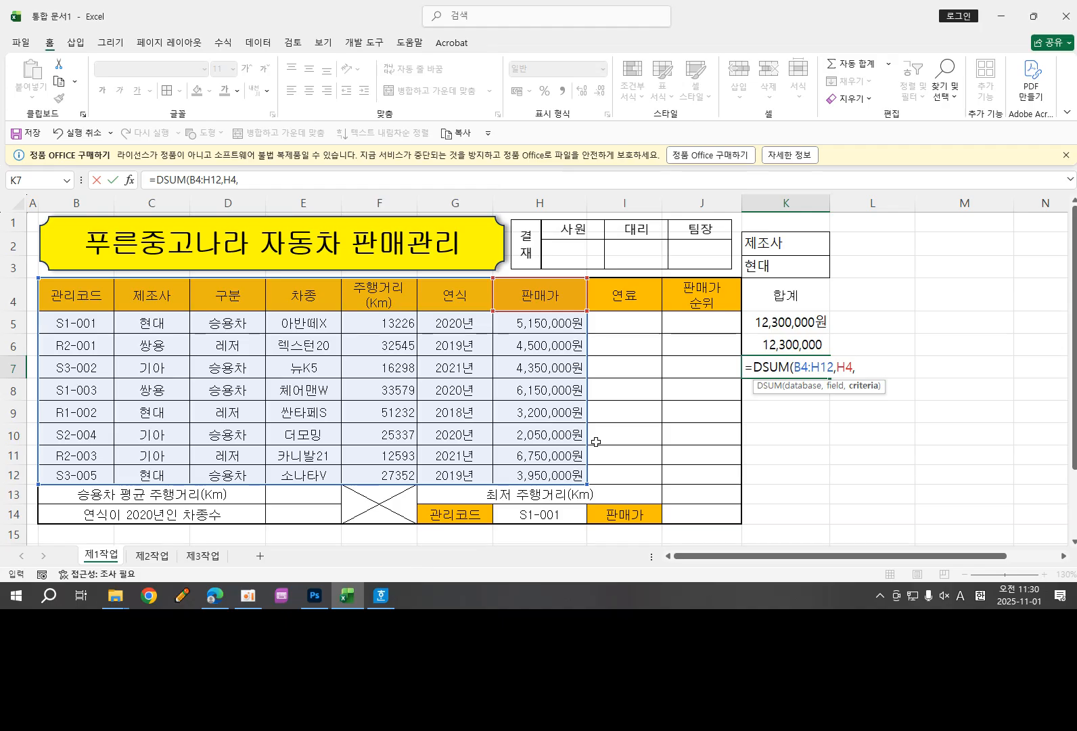
{"action": "left_click", "coordinate": [777, 242]}
{"action": "left_click_drag", "start_coordinate": [776, 247], "coordinate": [778, 266]}
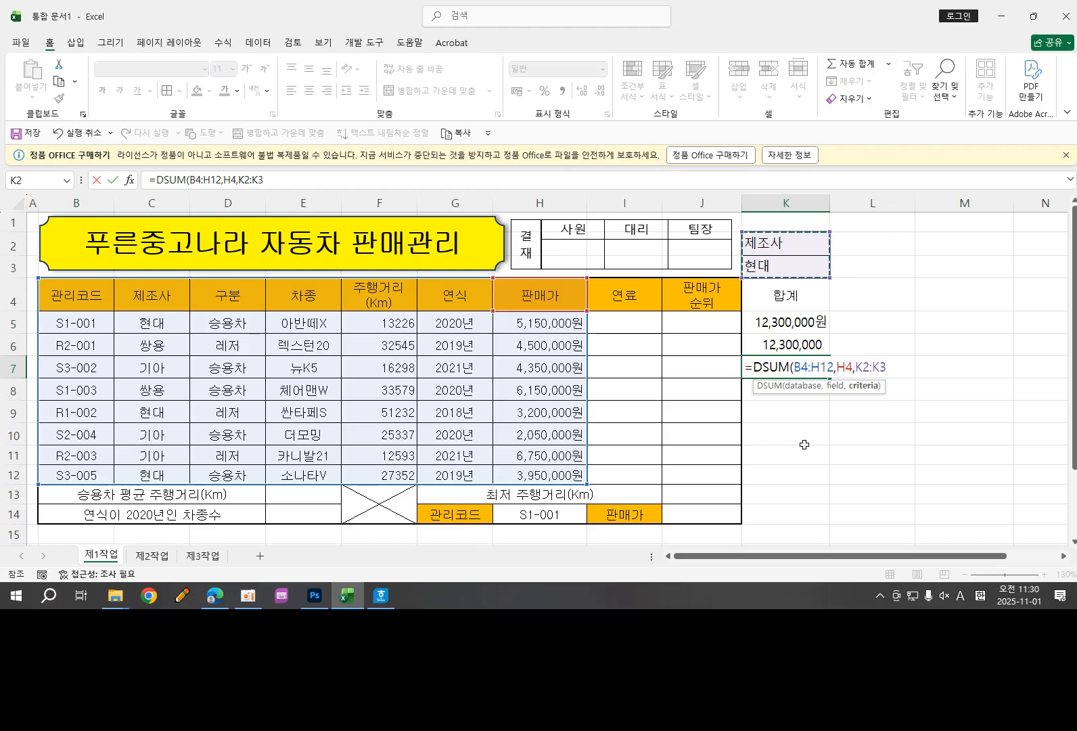
{"action": "type", "text": ")"}
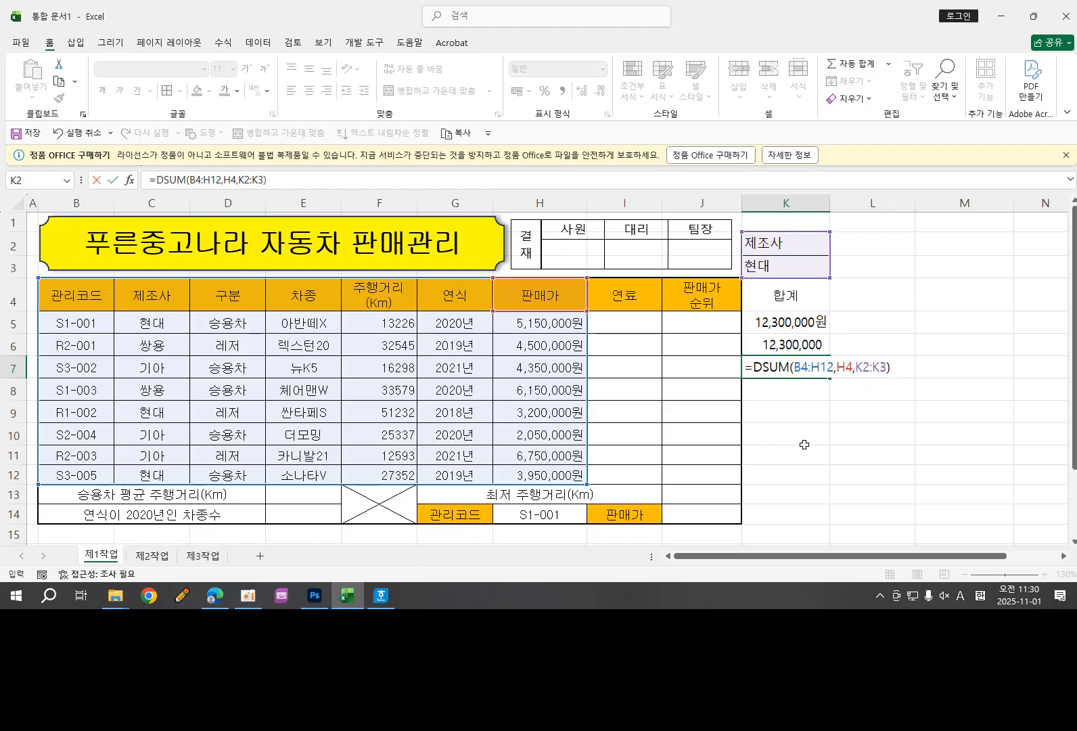
{"action": "key", "text": "Return"}
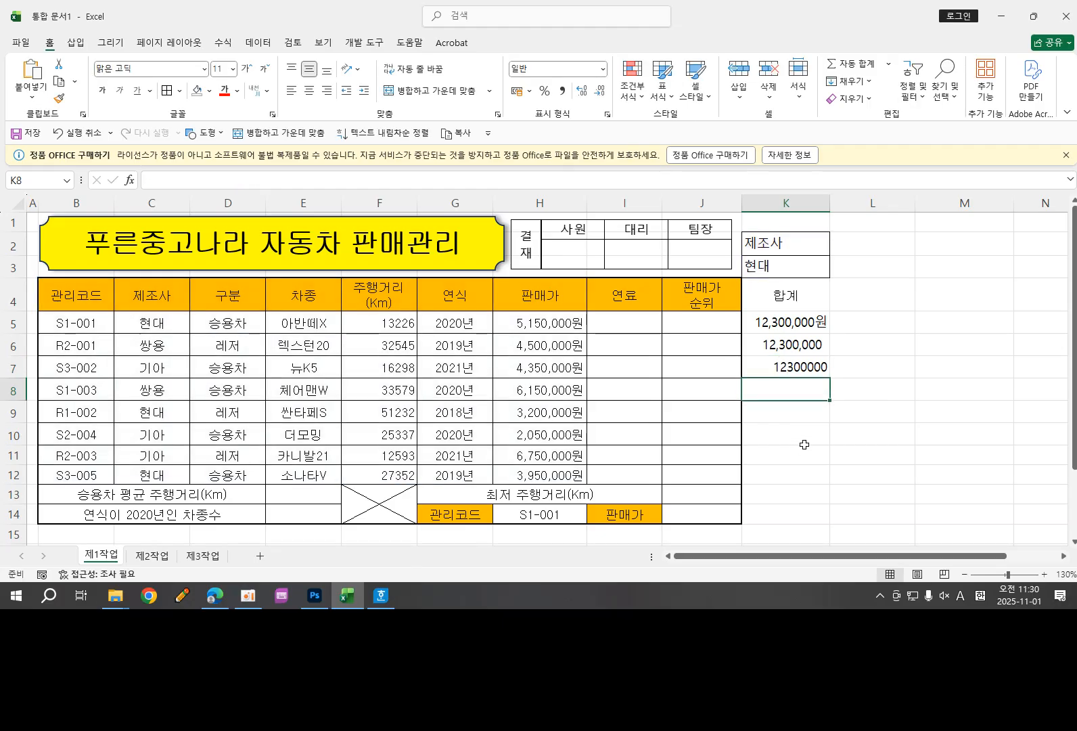
Step: Format the DSUM total in K7 with the comma number style
{"action": "left_click", "coordinate": [787, 366]}
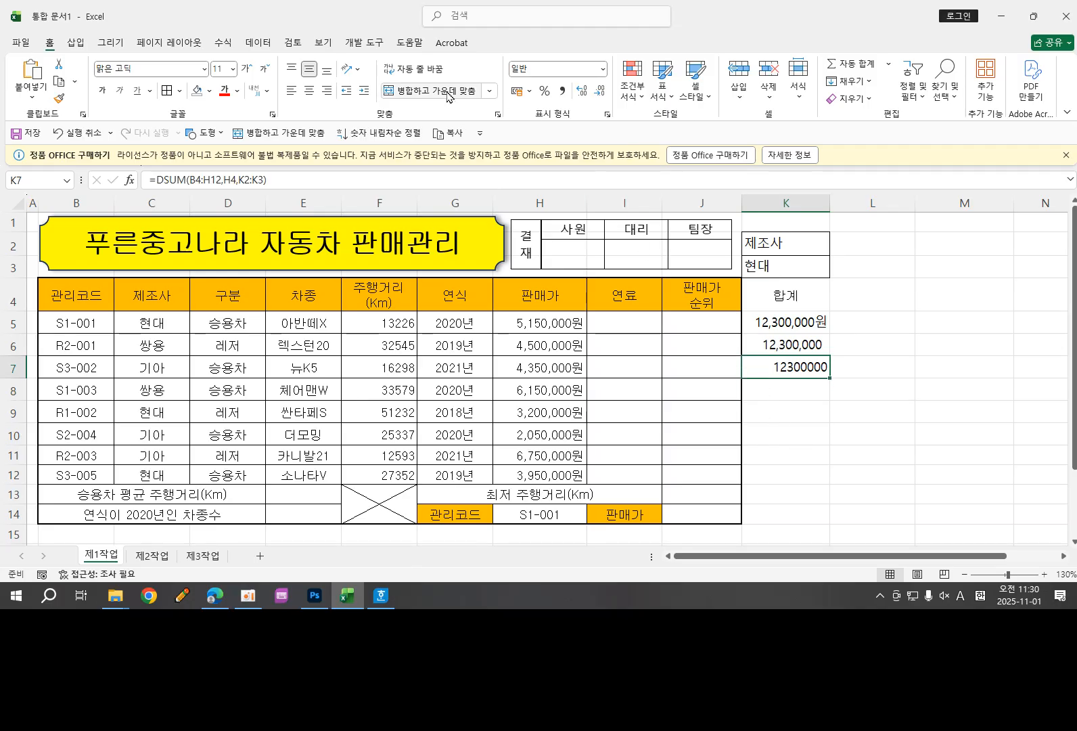
{"action": "left_click", "coordinate": [562, 91]}
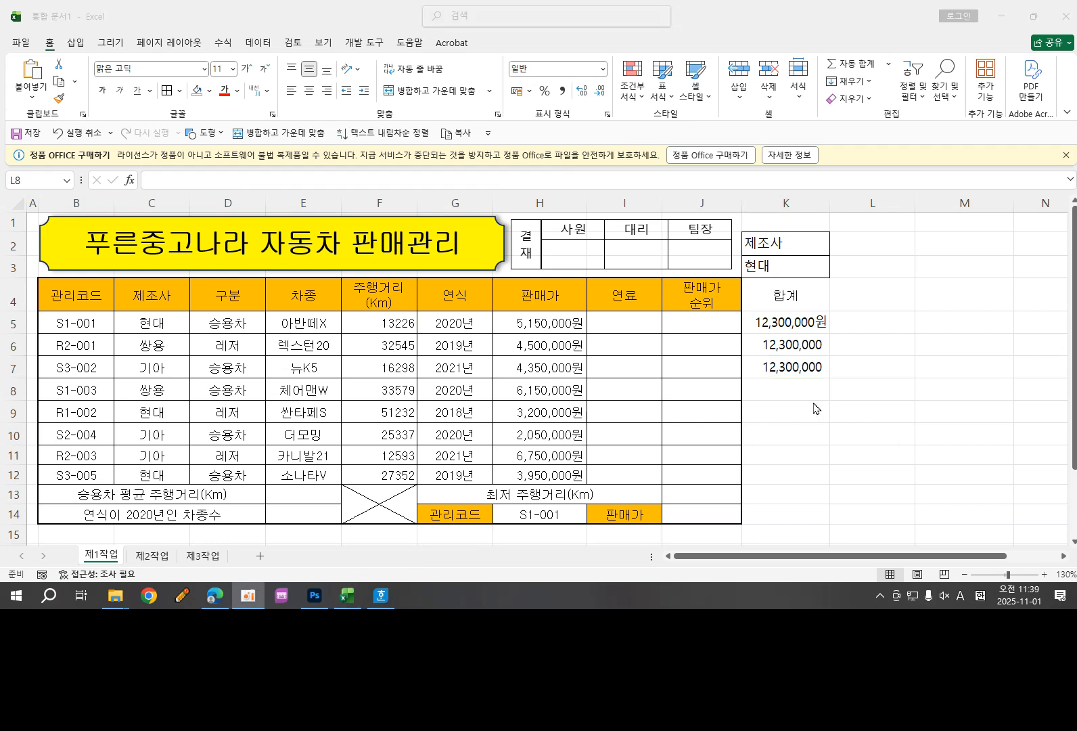
{"action": "left_click", "coordinate": [833, 380]}
{"action": "left_click", "coordinate": [857, 350]}
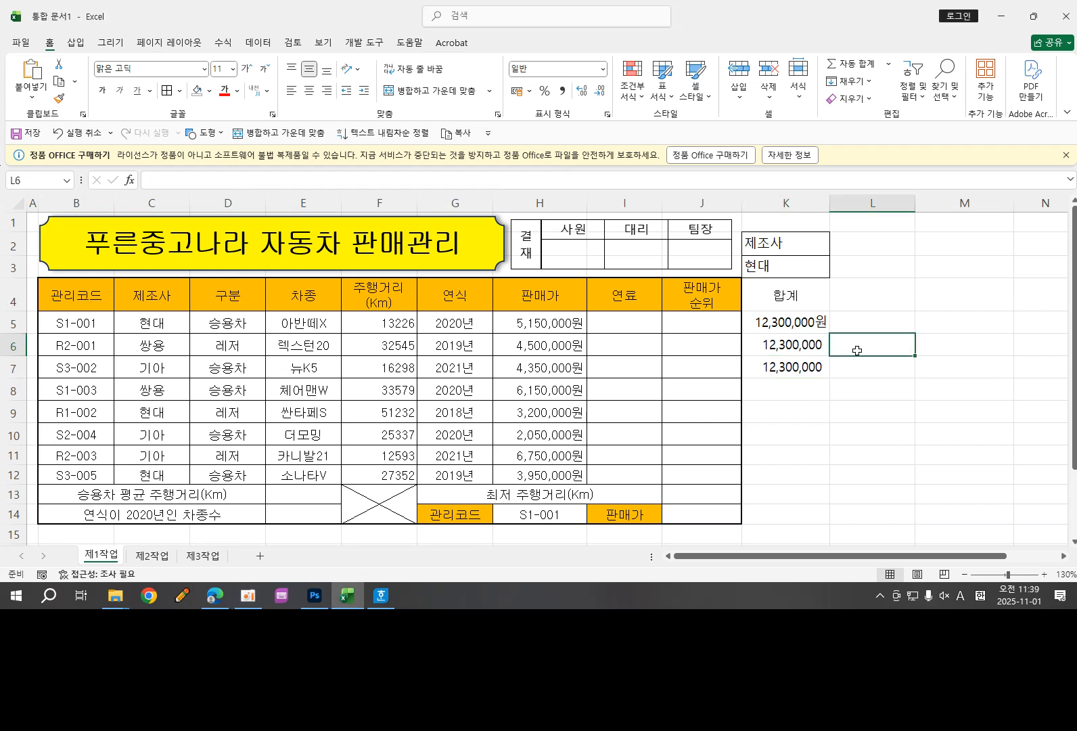
{"action": "left_click", "coordinate": [784, 269]}
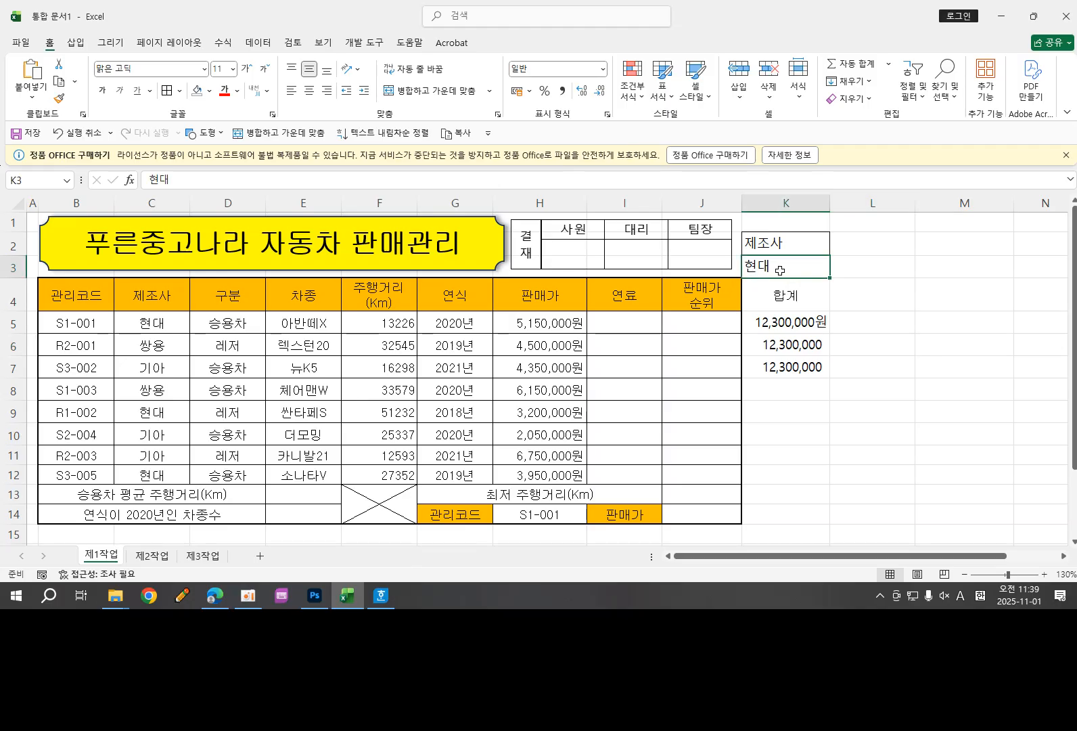
Step: Change the 제조사 criterion in K3 to 기아
{"action": "type", "text": "rl"}
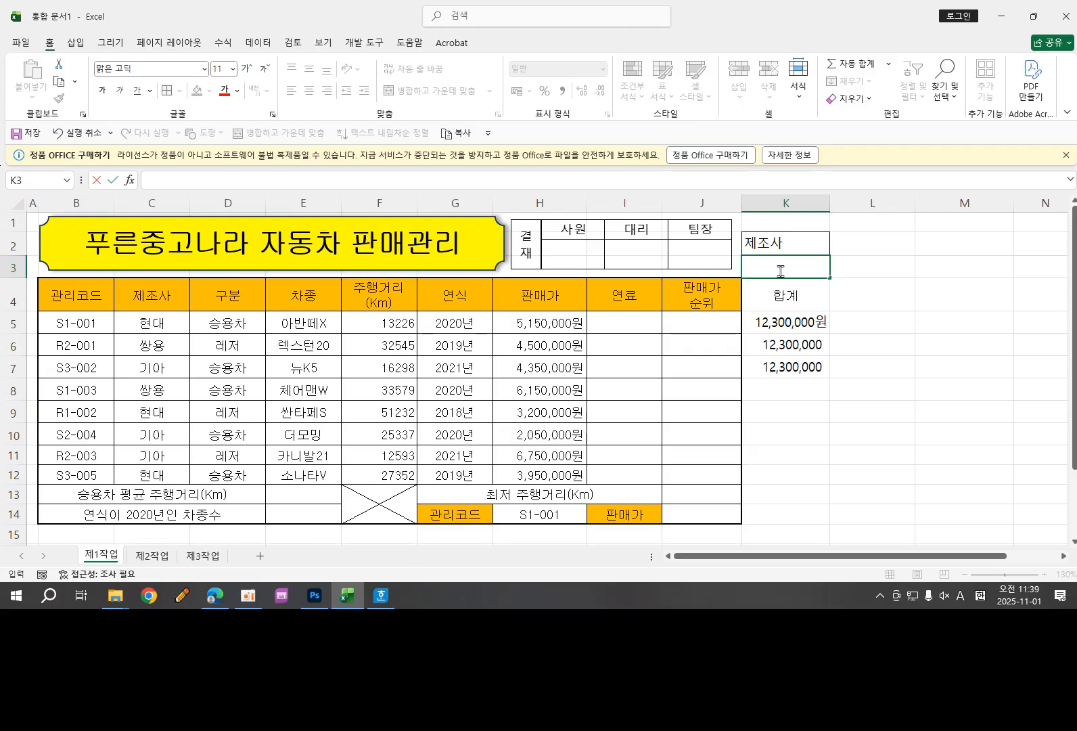
{"action": "type", "text": "rldk"}
{"action": "left_click", "coordinate": [922, 306]}
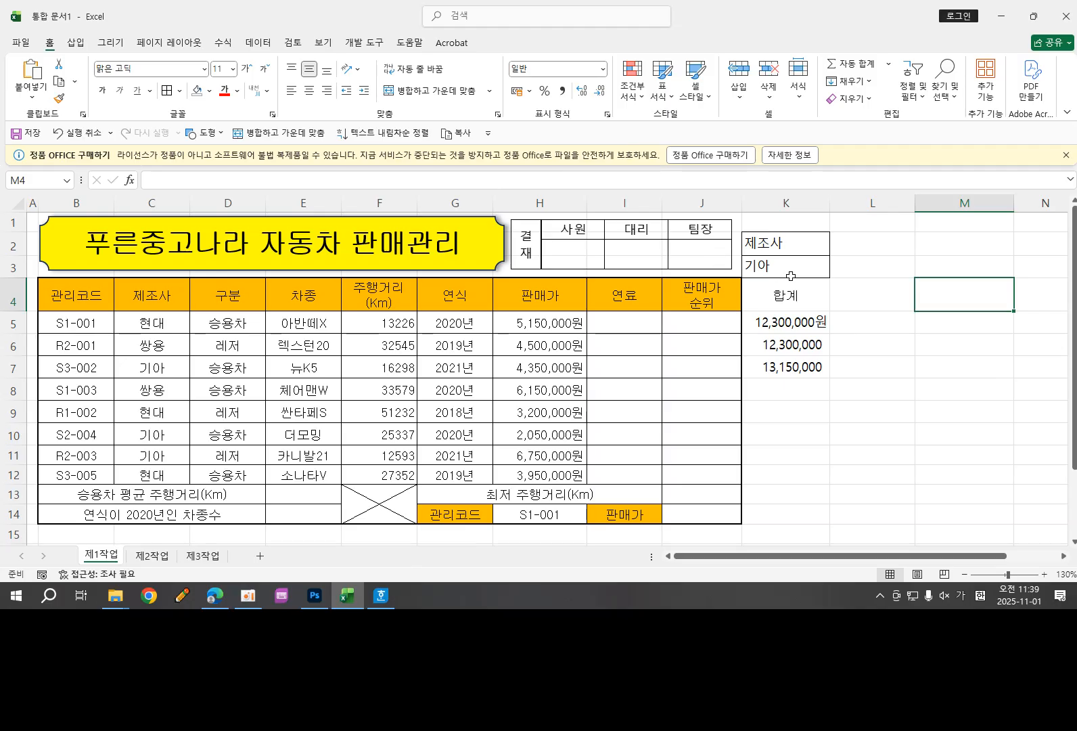
Step: Start a SUMIF formula in L6 with the 제조사 cells C5:C12 as the criteria range
{"action": "left_click", "coordinate": [859, 342]}
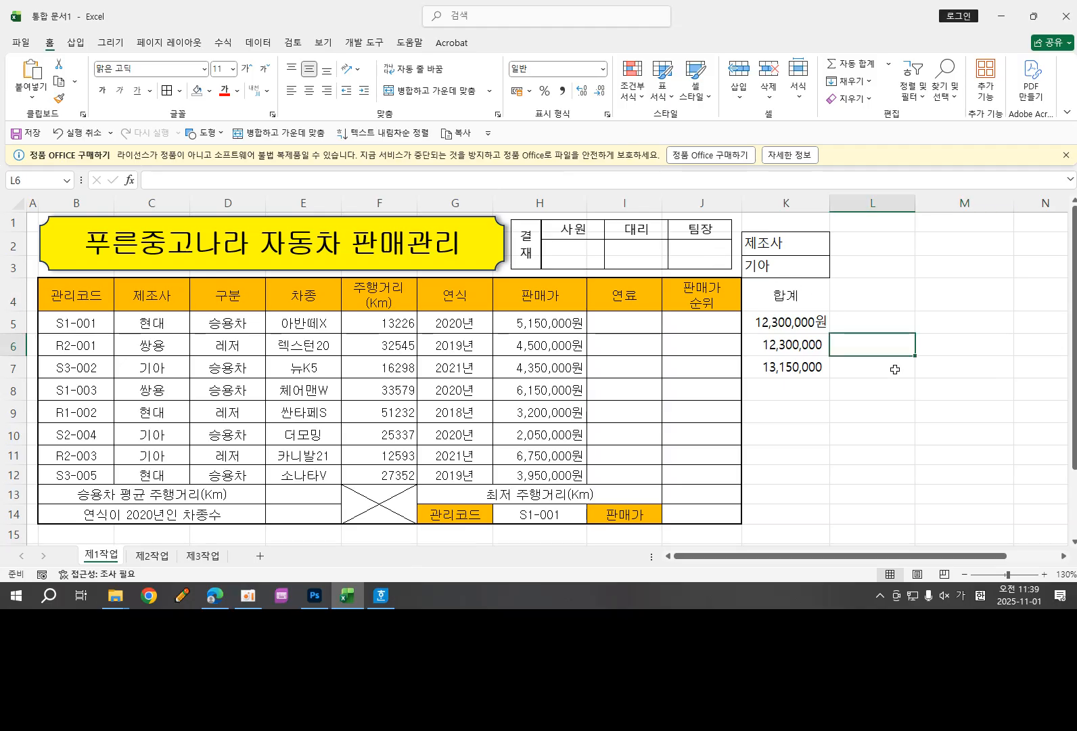
{"action": "type", "text": "="}
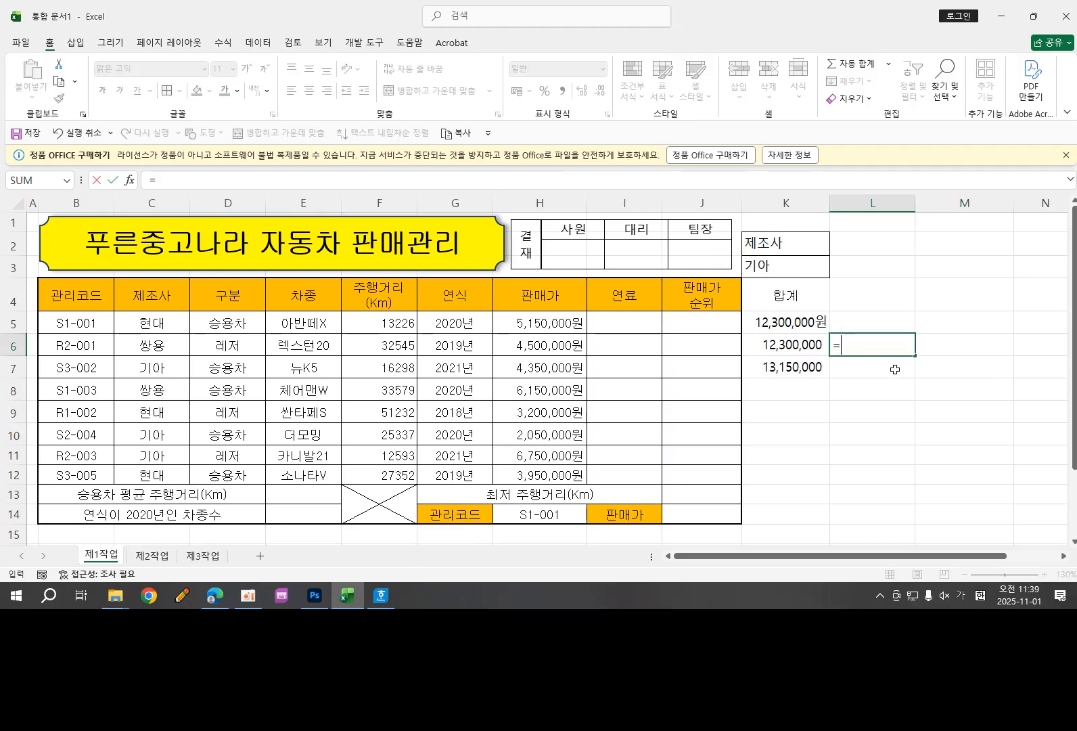
{"action": "type", "text": "녀"}
{"action": "key", "text": "BackSpace"}
{"action": "key", "text": "BackSpace"}
{"action": "type", "text": "sumi"}
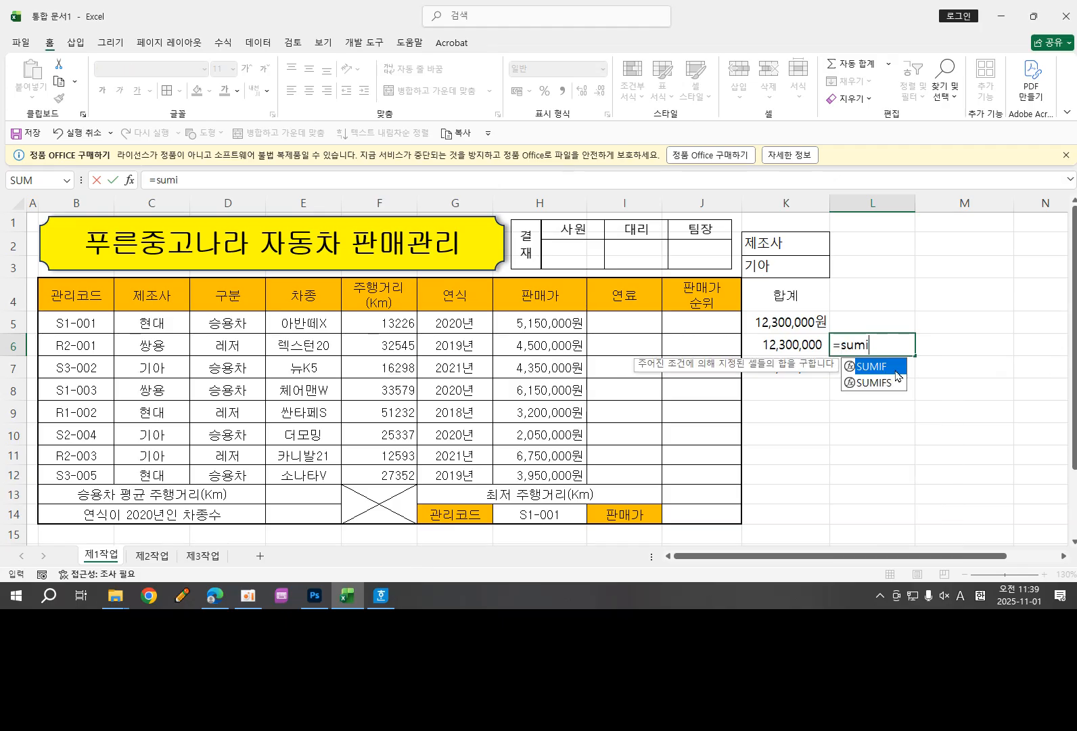
{"action": "type", "text": "f("}
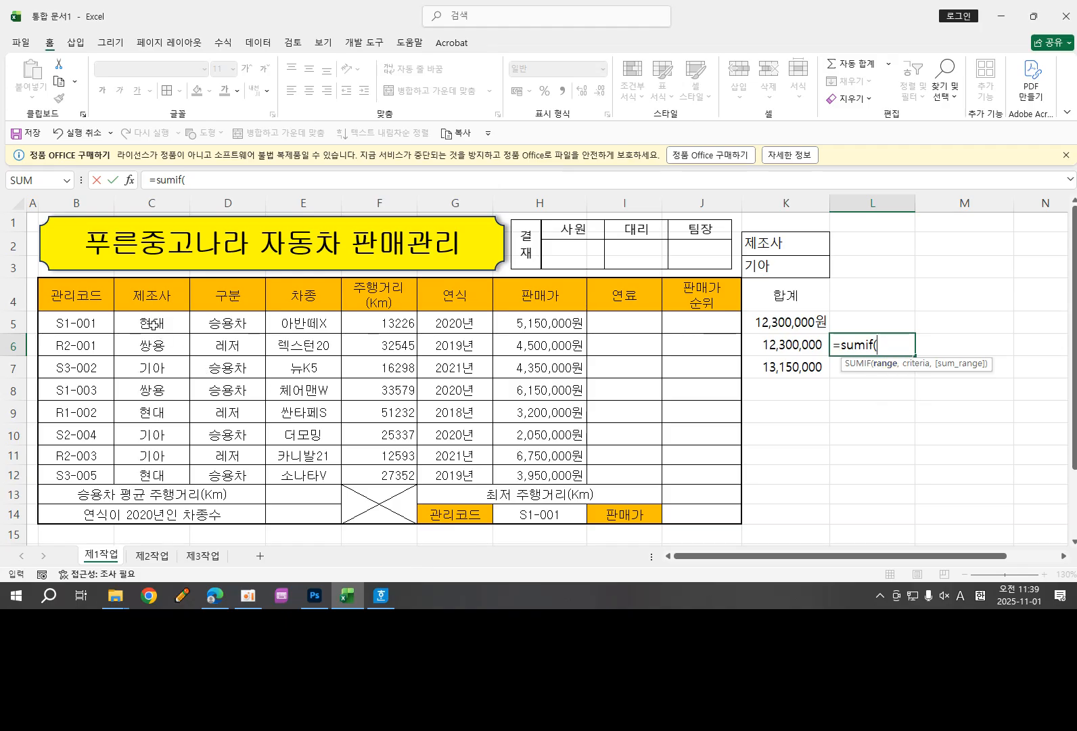
{"action": "left_click_drag", "start_coordinate": [153, 323], "coordinate": [160, 477]}
{"action": "type", "text": ","}
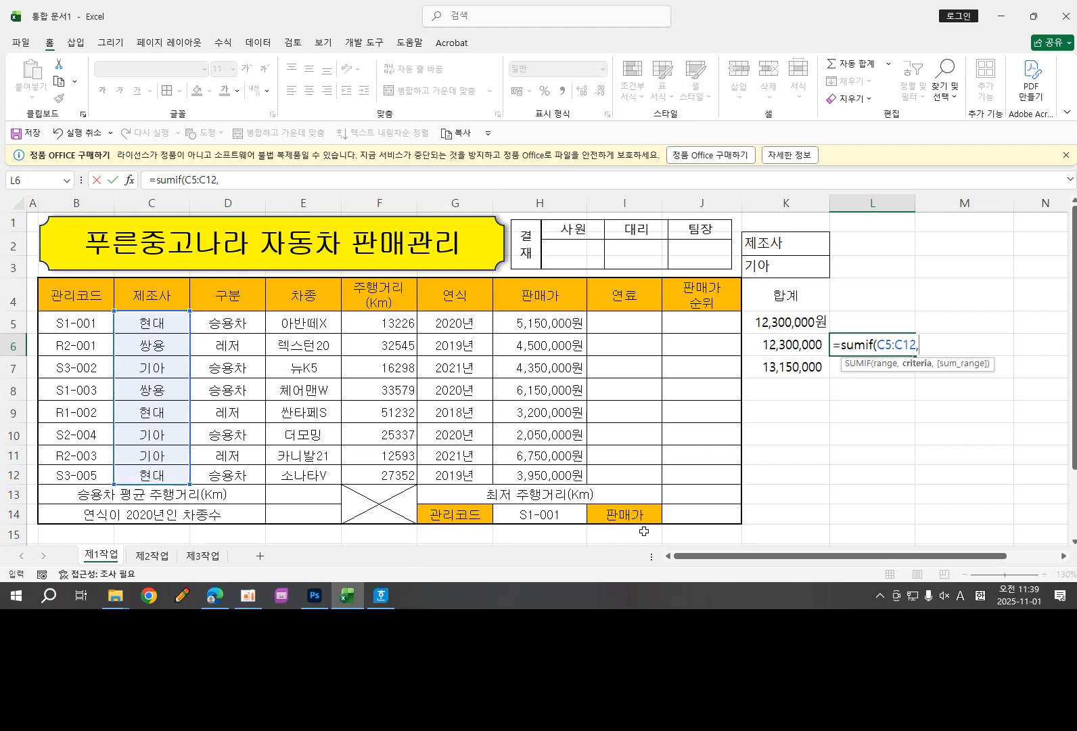
Step: Complete the SUMIF formula in L6 with the criterion "기아" and sum range H5:H12, and apply the comma number style
{"action": "type", "text": "\"기아\""}
{"action": "type", "text": ","}
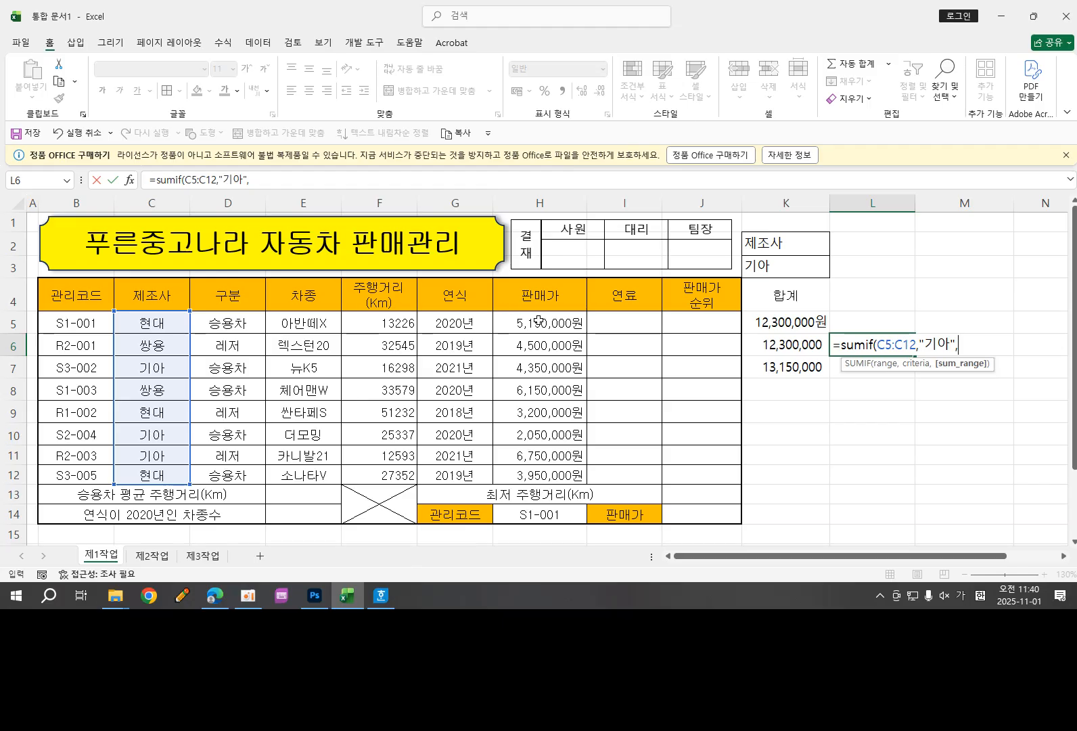
{"action": "left_click_drag", "start_coordinate": [538, 322], "coordinate": [541, 478]}
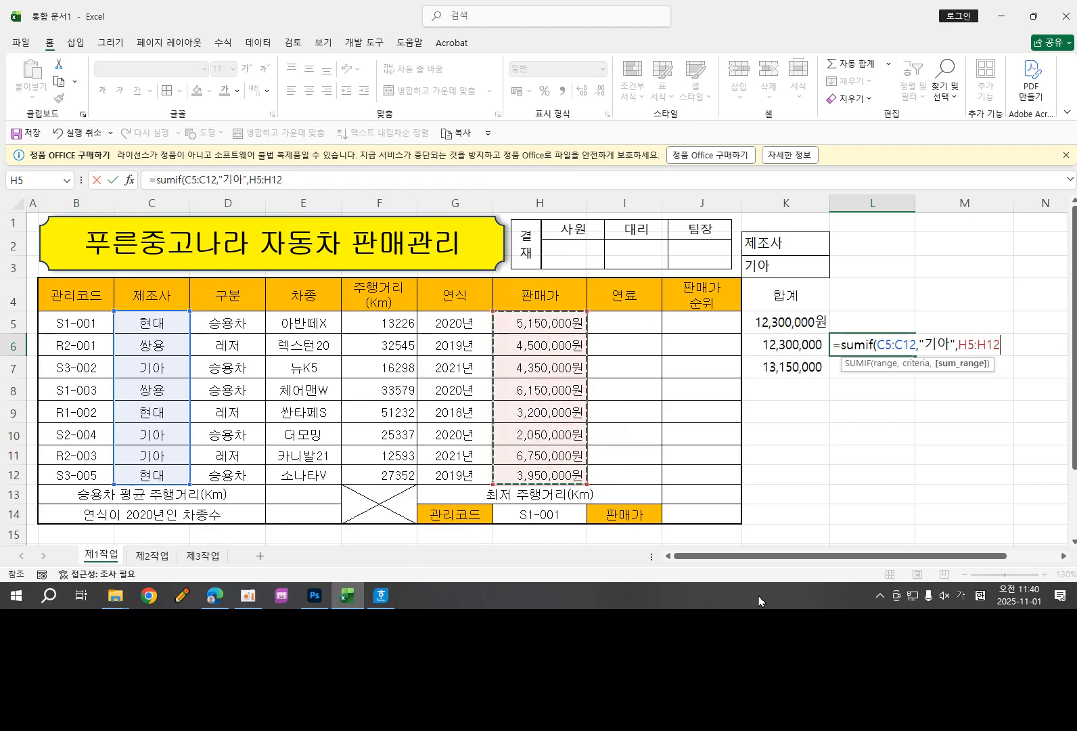
{"action": "type", "text": ")"}
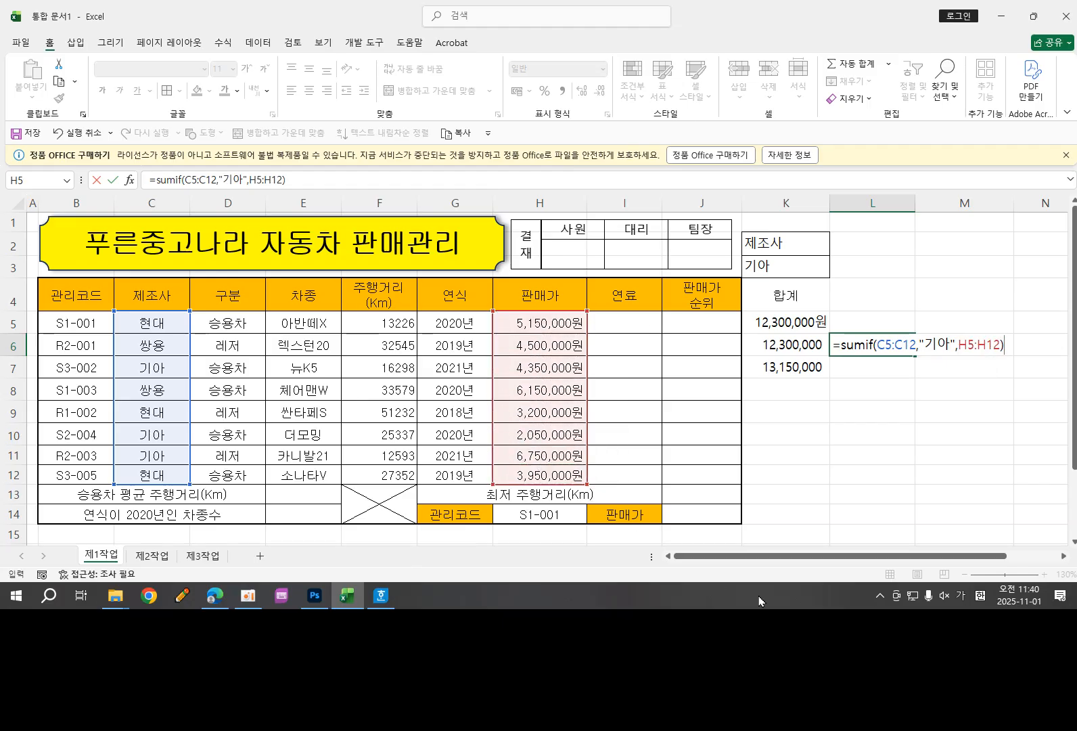
{"action": "key", "text": "Return"}
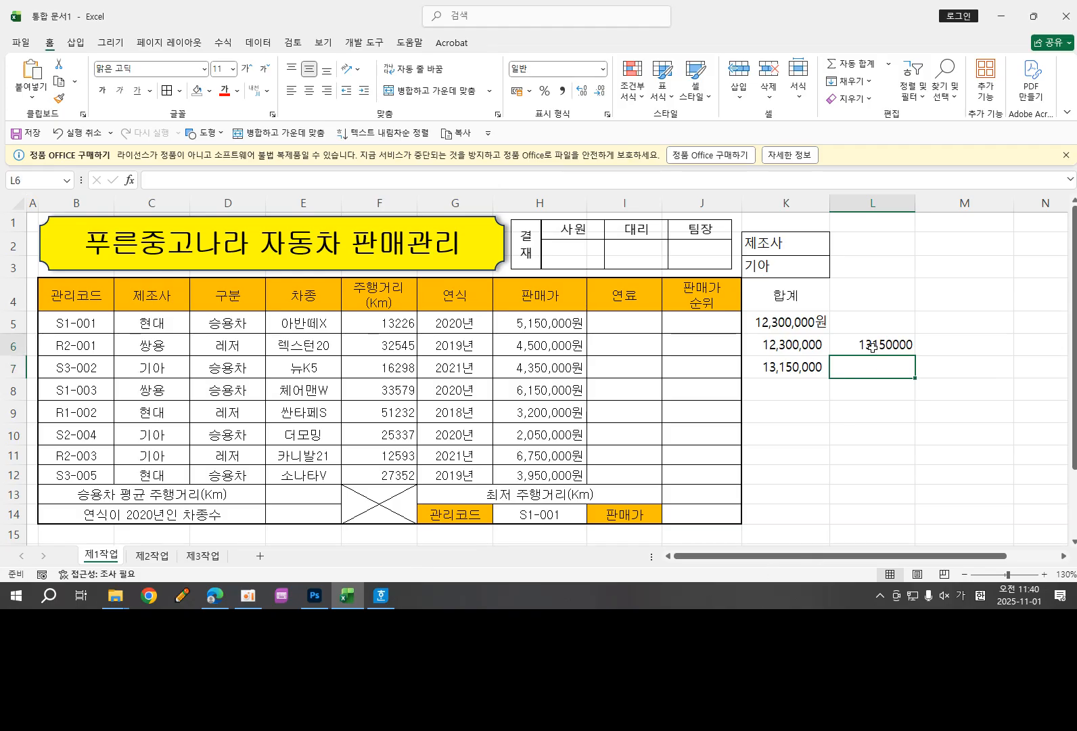
{"action": "left_click", "coordinate": [867, 344]}
{"action": "left_click", "coordinate": [561, 92]}
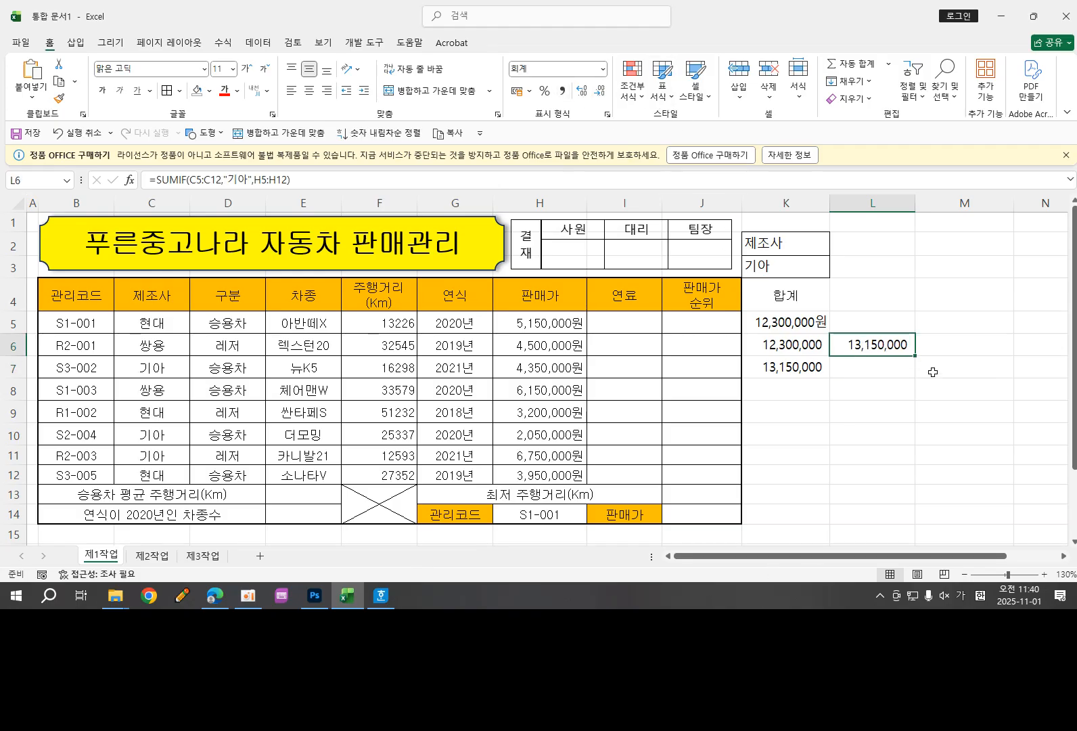
Step: Start a DSUM formula in L7 with B4:H12 as the database
{"action": "left_click", "coordinate": [866, 370]}
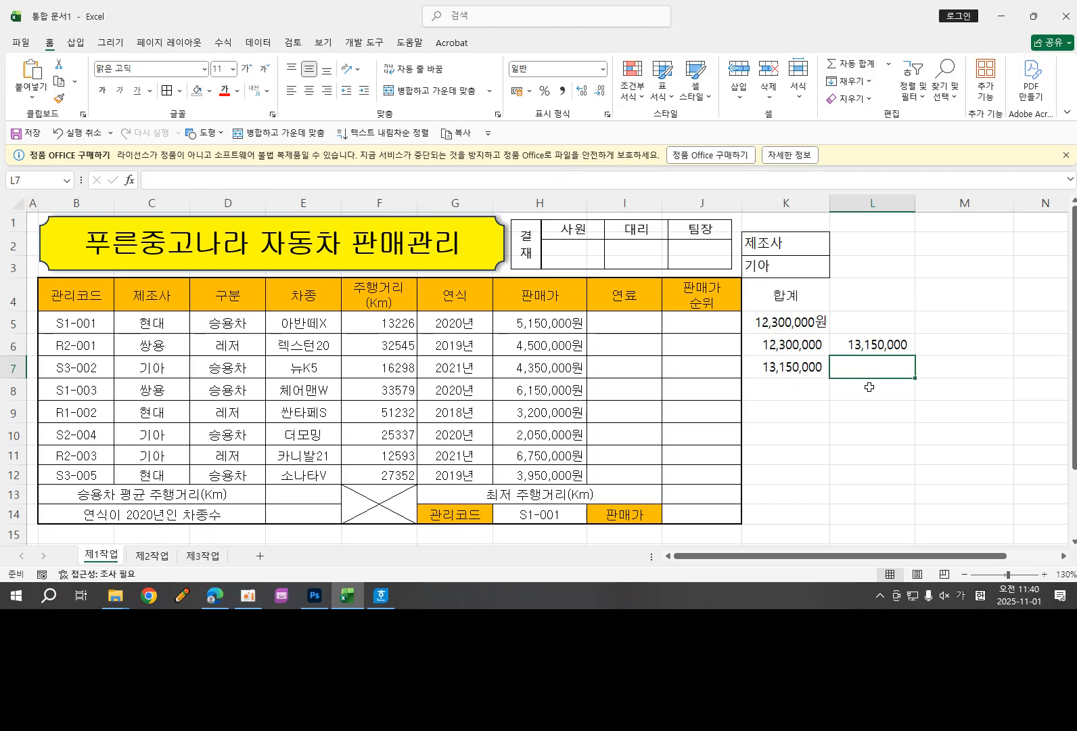
{"action": "type", "text": "="}
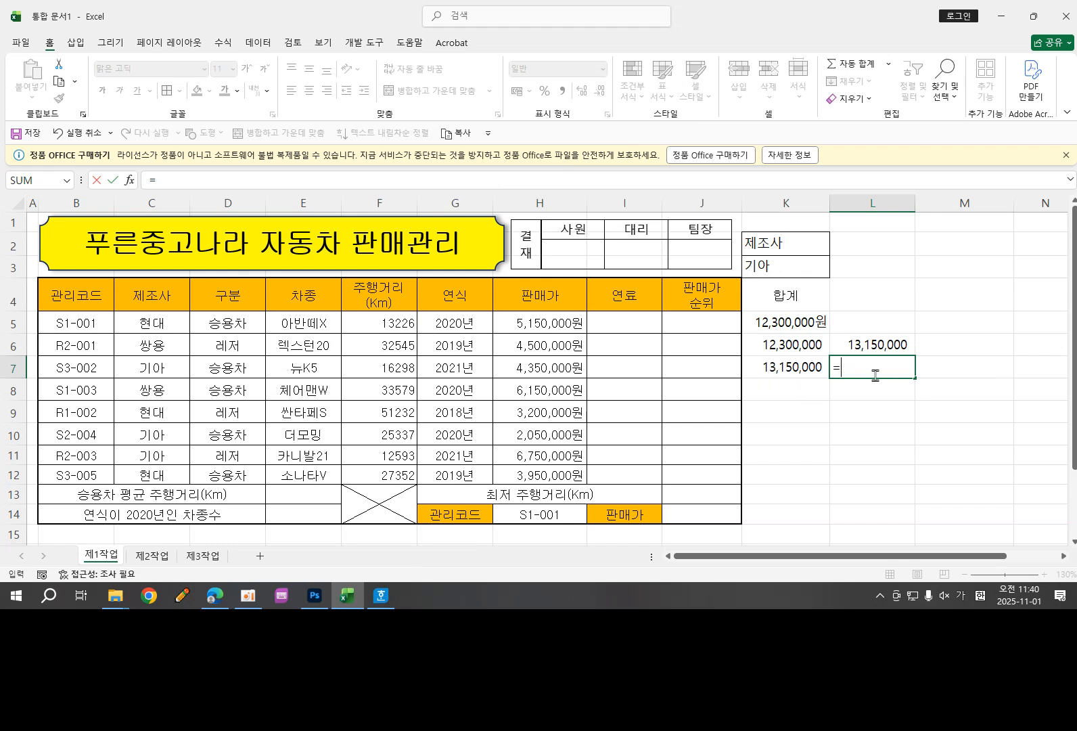
{"action": "type", "text": "ㅇ"}
{"action": "key", "text": "BackSpace"}
{"action": "type", "text": "ds"}
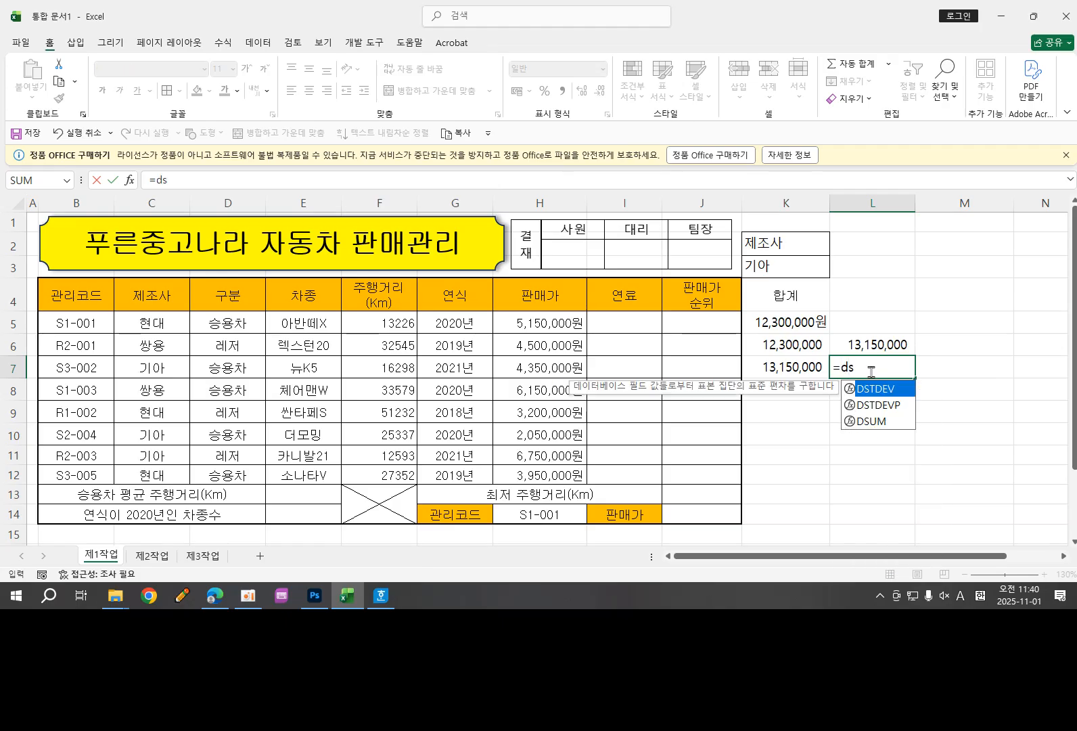
{"action": "double_click", "coordinate": [877, 421]}
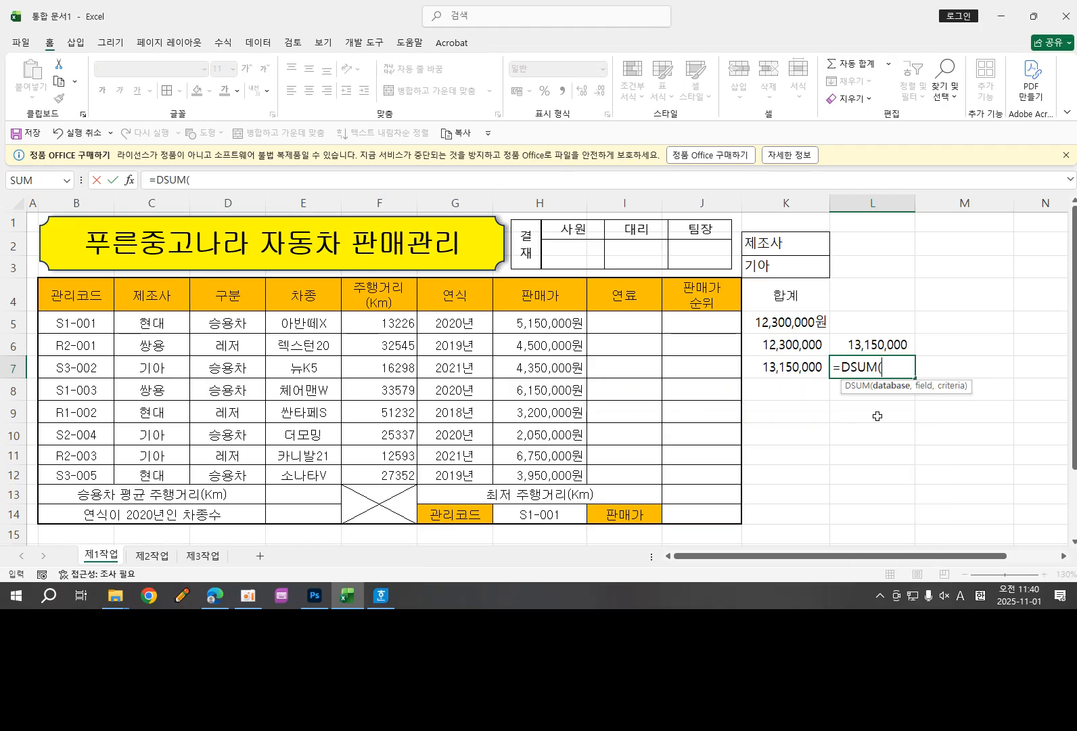
{"action": "left_click_drag", "start_coordinate": [70, 297], "coordinate": [555, 483]}
{"action": "type", "text": ","}
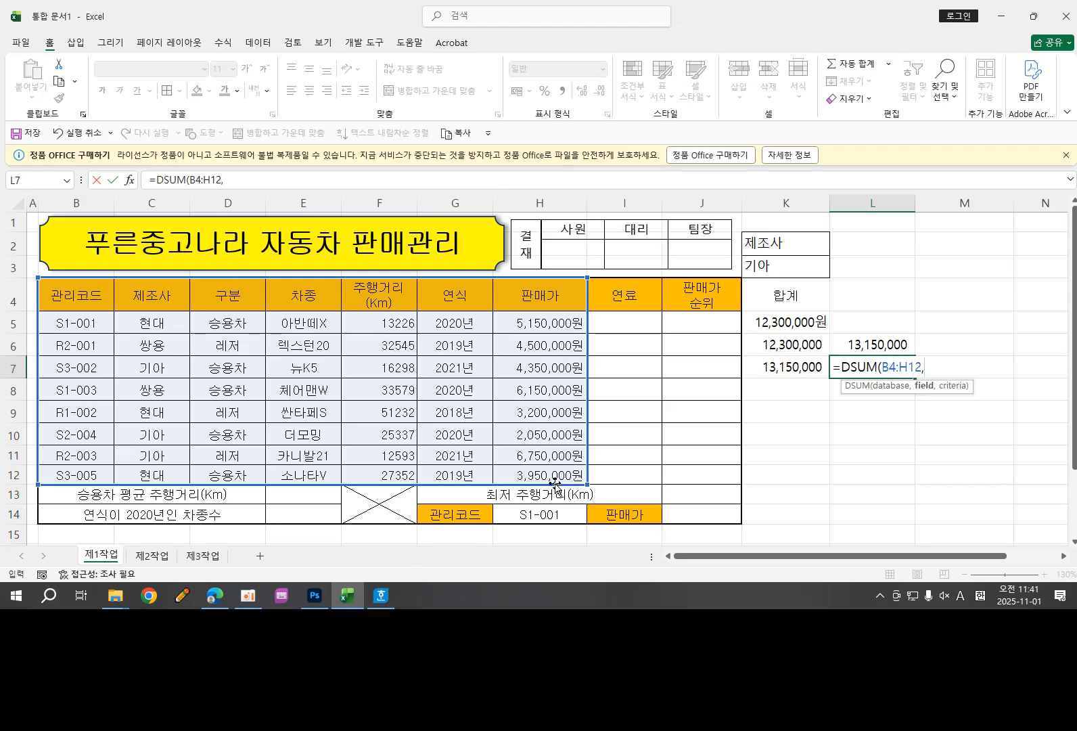
Step: Complete the DSUM formula in L7 with the 판매가 field H4 and the criteria range K2:K3
{"action": "left_click", "coordinate": [529, 295]}
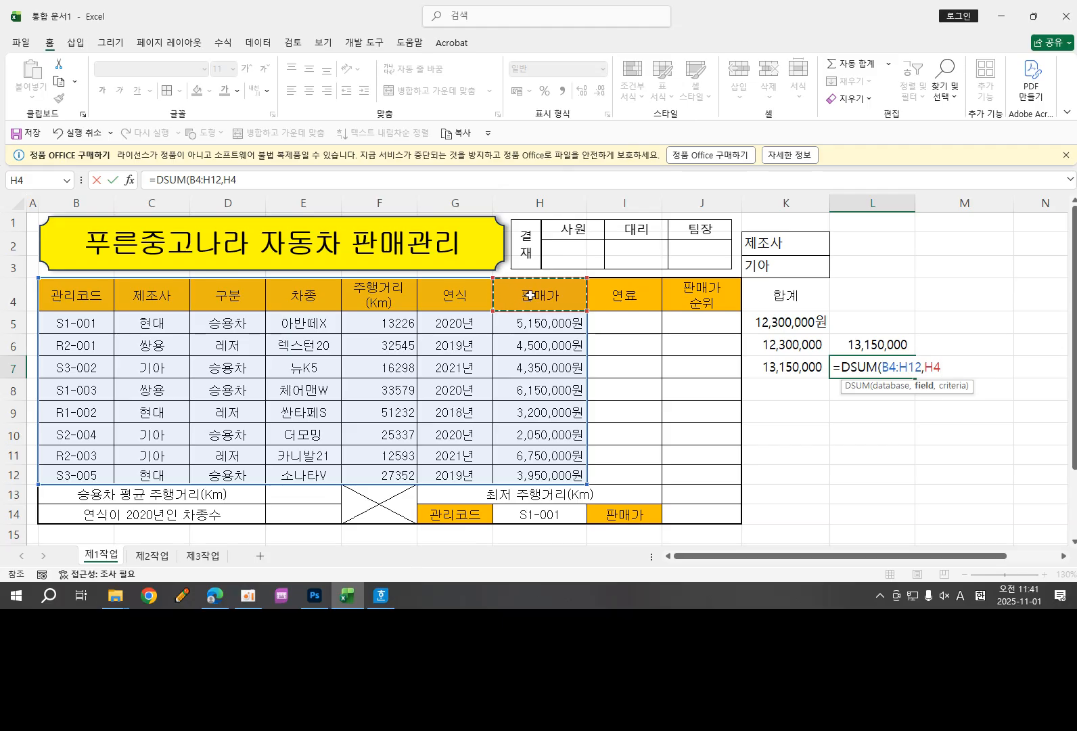
{"action": "left_click", "coordinate": [370, 293]}
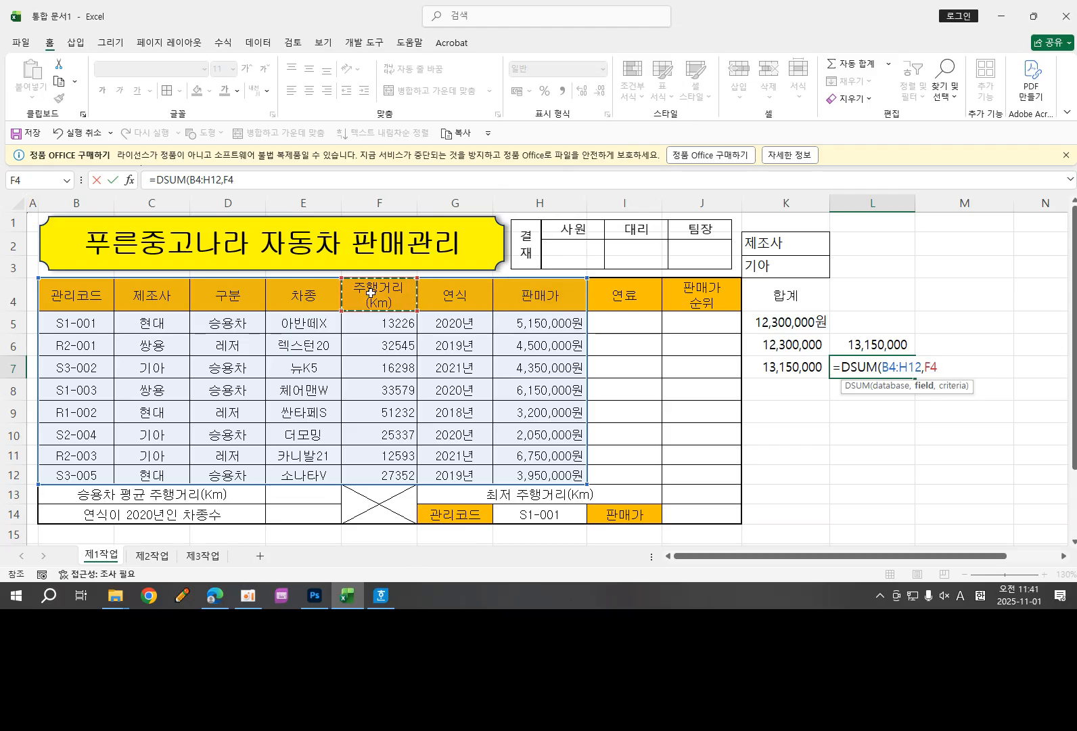
{"action": "left_click", "coordinate": [558, 294]}
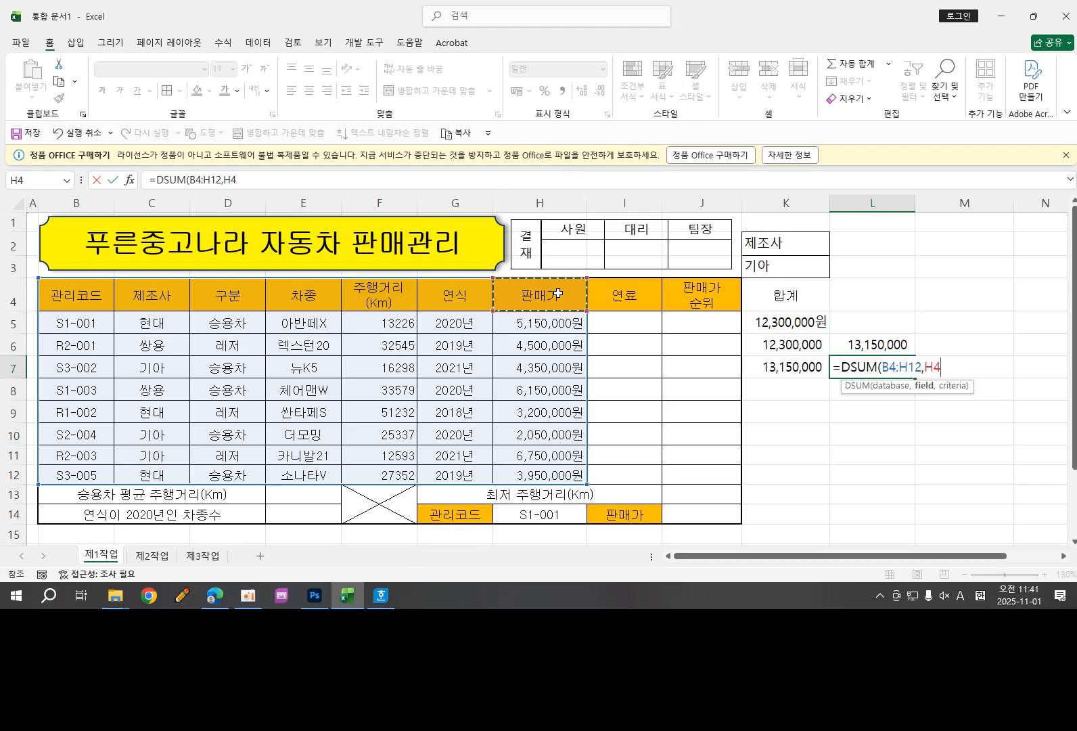
{"action": "type", "text": ","}
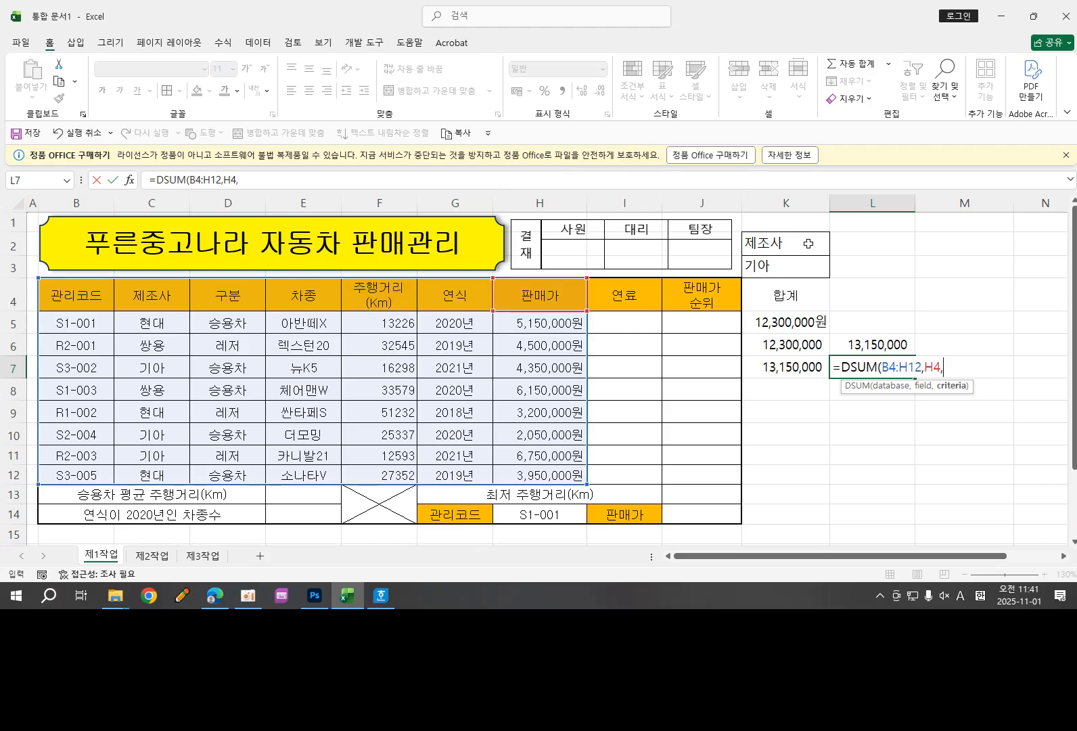
{"action": "left_click", "coordinate": [788, 236]}
{"action": "left_click_drag", "start_coordinate": [788, 237], "coordinate": [789, 255]}
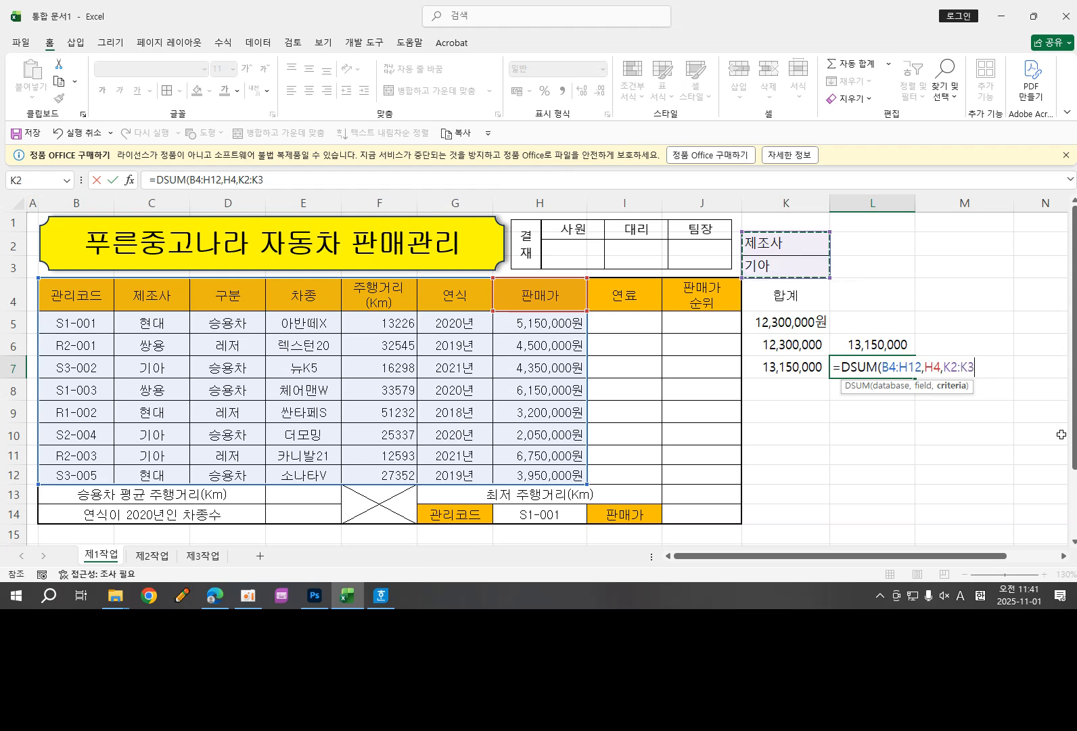
{"action": "type", "text": ")"}
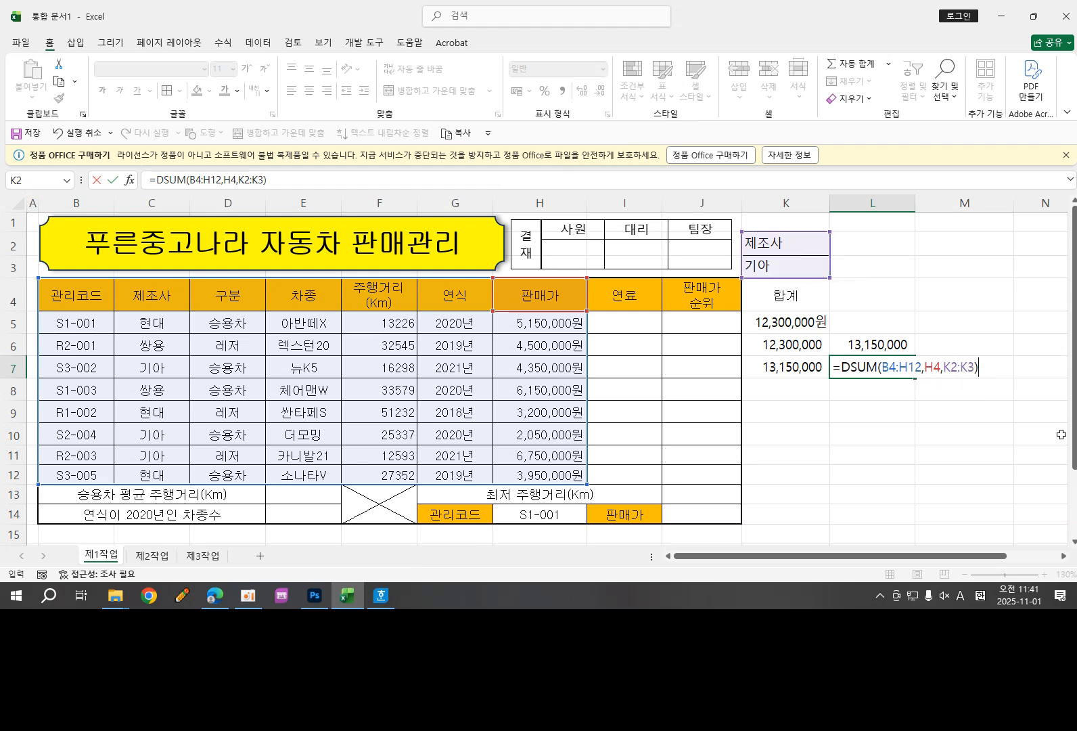
{"action": "key", "text": "Return"}
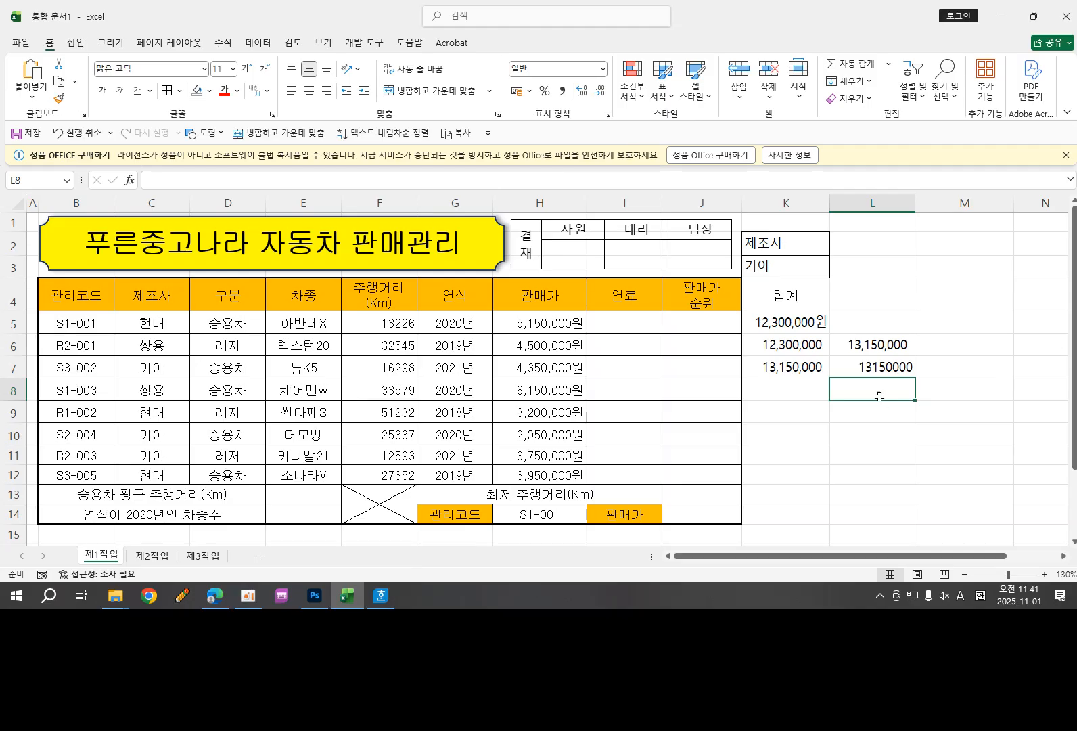
Step: Format the DSUM total in L7 with the comma number style
{"action": "left_click", "coordinate": [870, 369]}
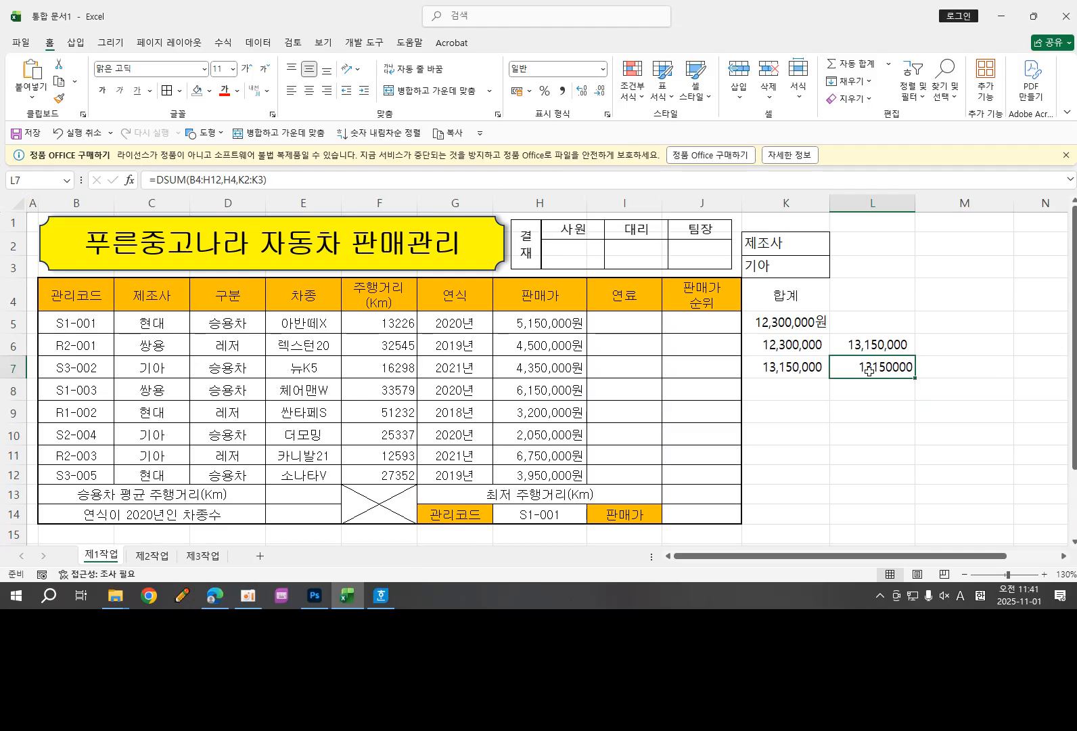
{"action": "left_click", "coordinate": [561, 97]}
{"action": "left_click", "coordinate": [785, 376]}
{"action": "left_click", "coordinate": [783, 242]}
{"action": "left_click_drag", "start_coordinate": [783, 243], "coordinate": [783, 266]}
{"action": "left_click", "coordinate": [965, 359]}
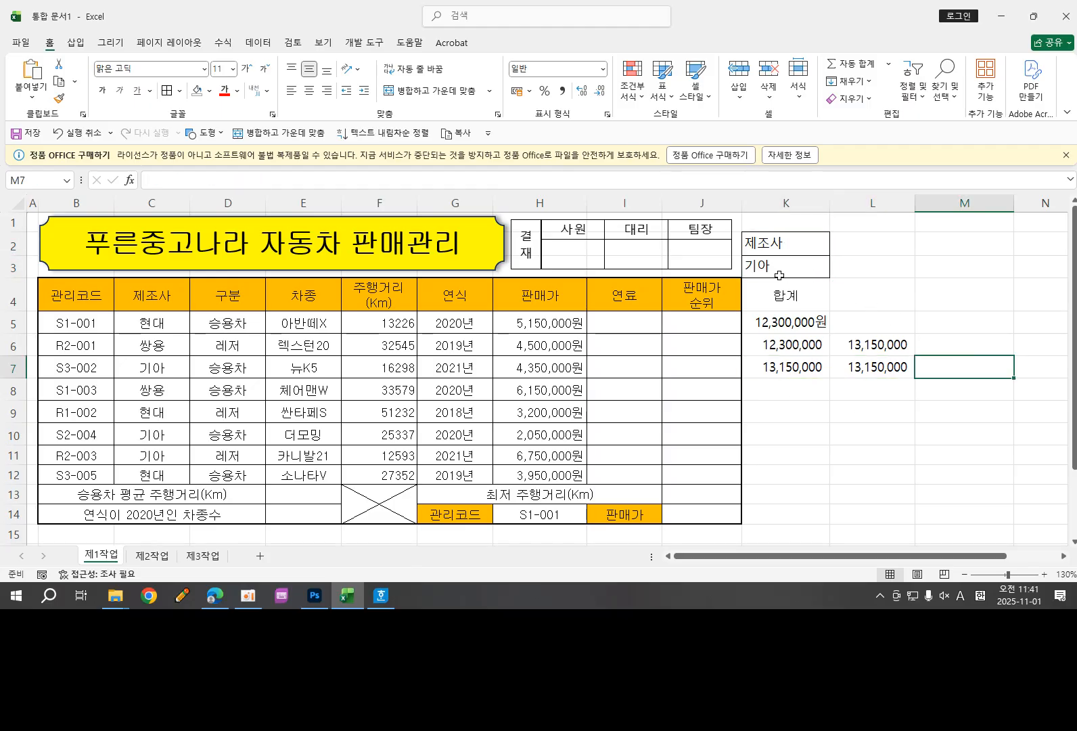
Step: Set the 제조사 criterion in K3 to 쌍용
{"action": "left_click", "coordinate": [762, 267]}
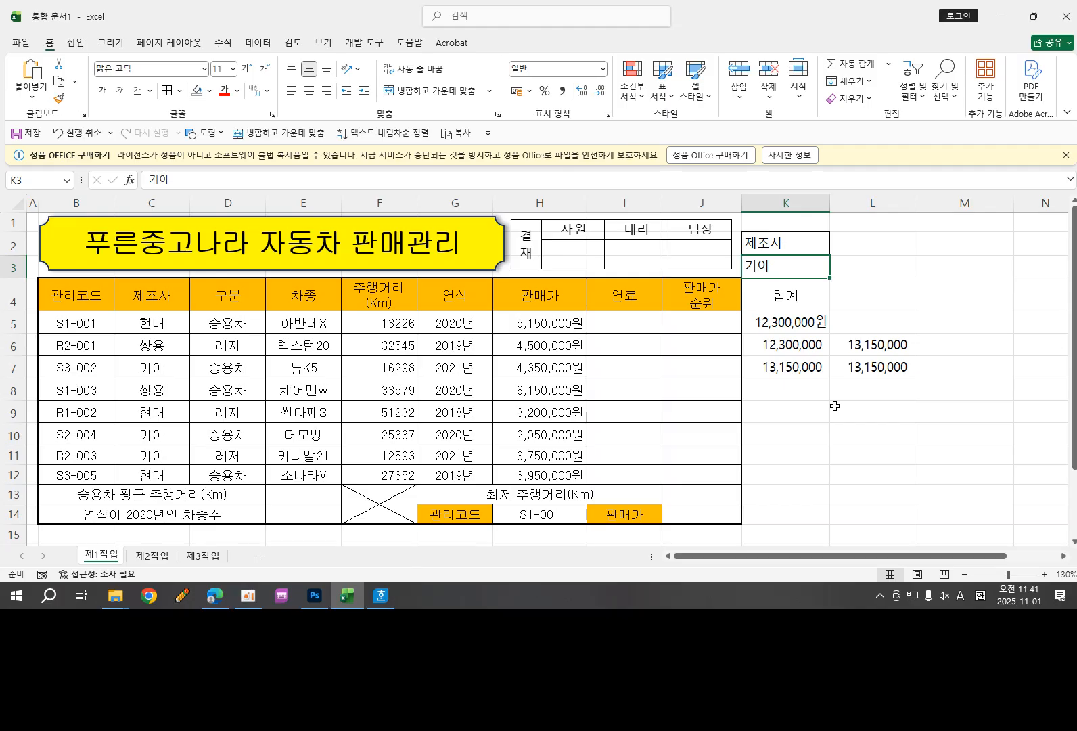
{"action": "type", "text": "Tk"}
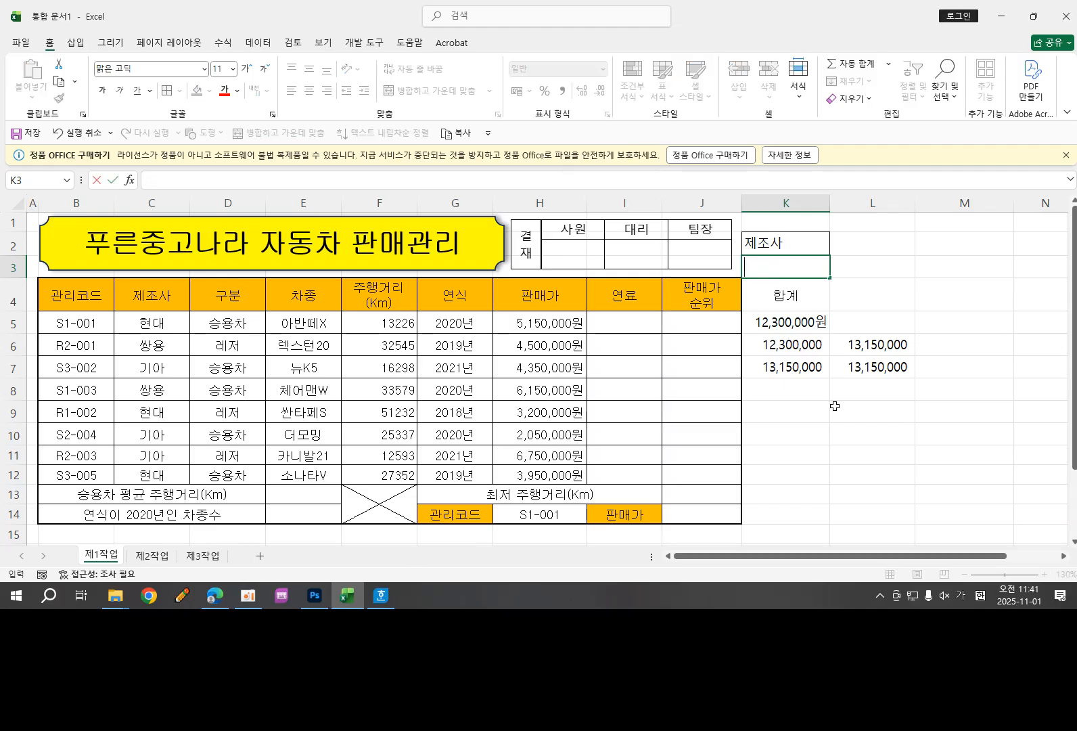
{"action": "type", "text": "쌍용"}
{"action": "key", "text": "Return"}
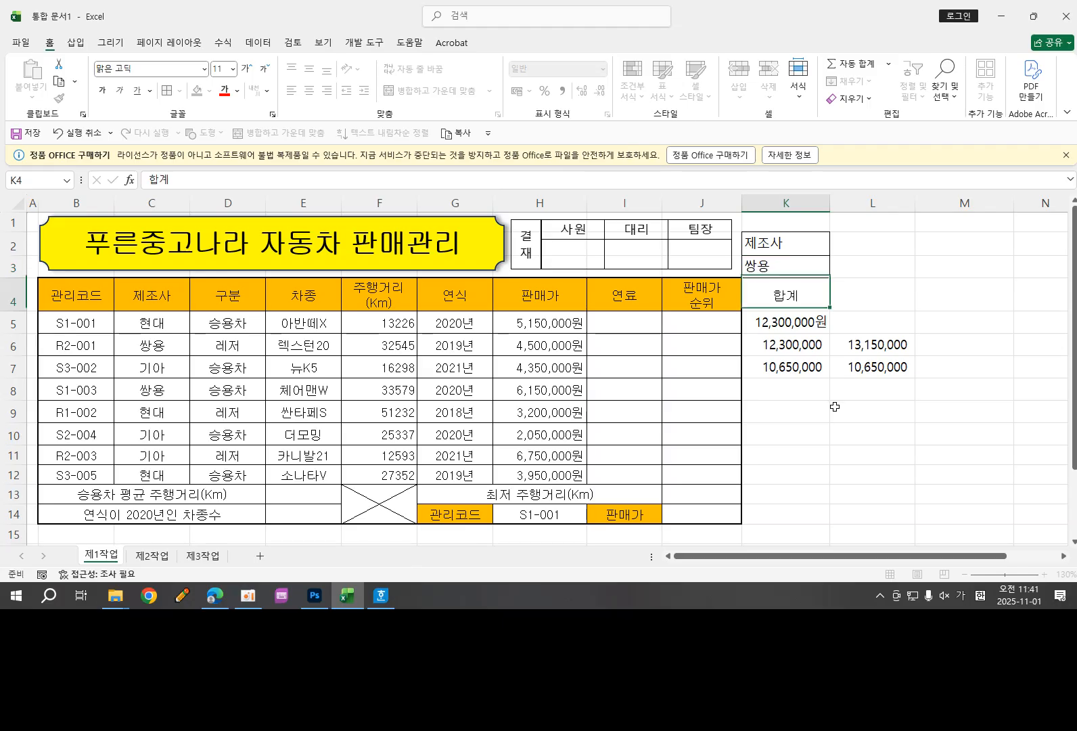
Step: Compare the DSUM totals and formulas in K7 and L7 and check the criterion in K3 they share
{"action": "left_click_drag", "start_coordinate": [796, 368], "coordinate": [880, 369]}
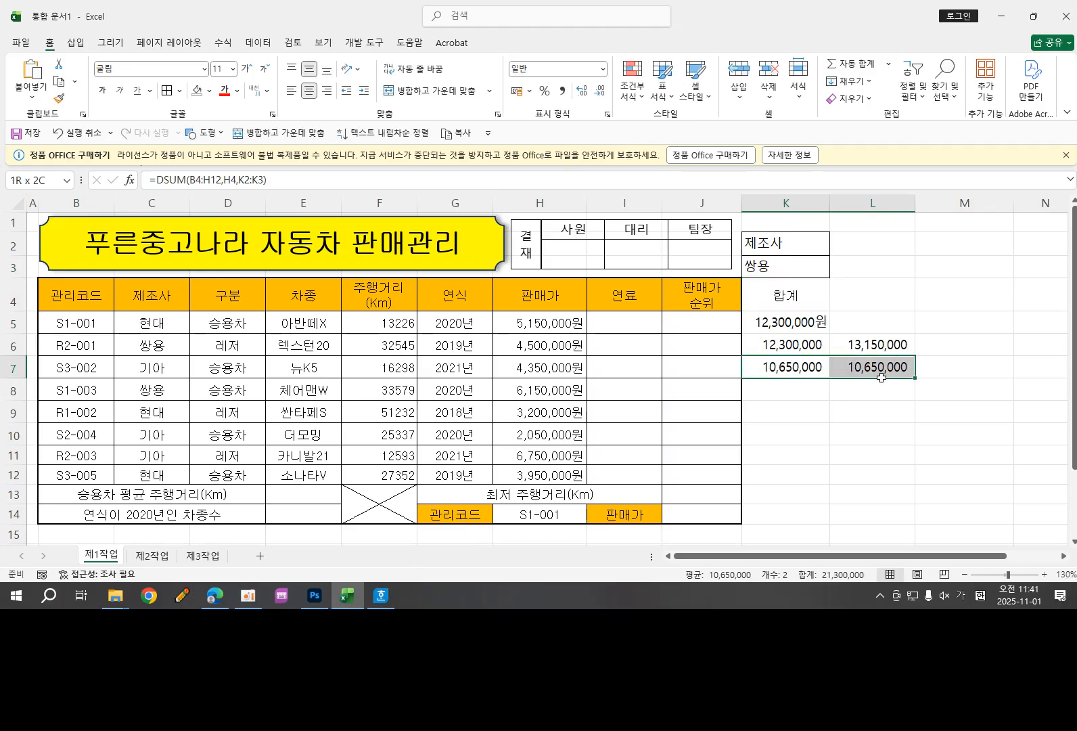
{"action": "left_click", "coordinate": [873, 434]}
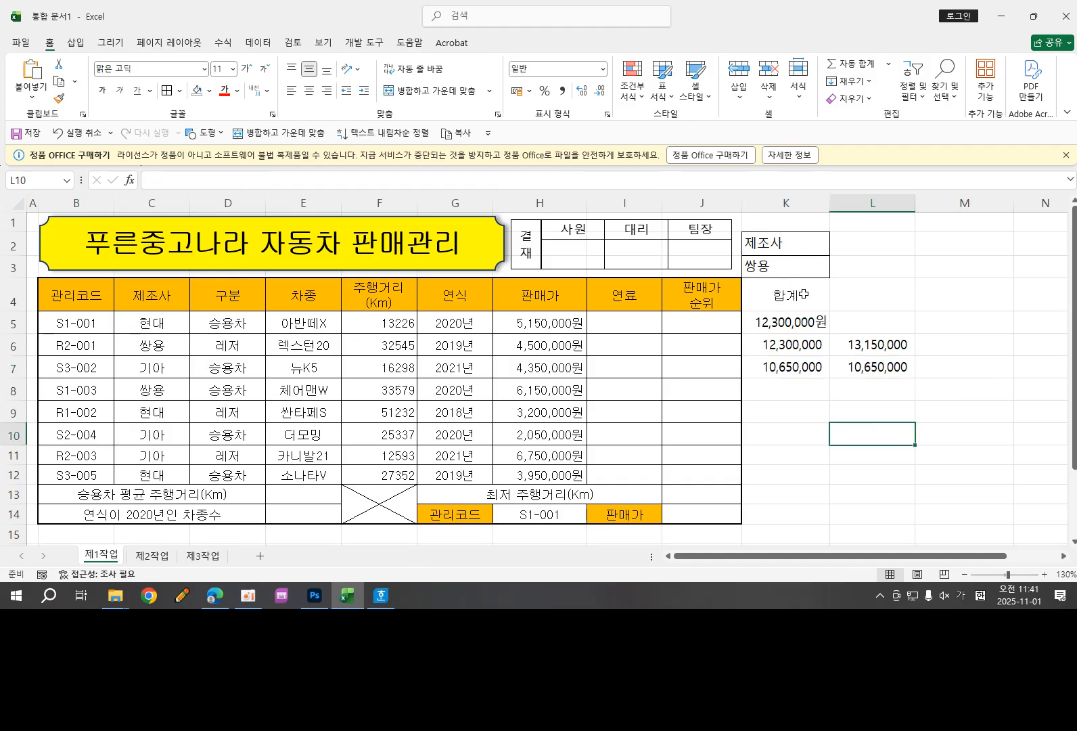
{"action": "left_click", "coordinate": [793, 363]}
{"action": "left_click", "coordinate": [861, 364]}
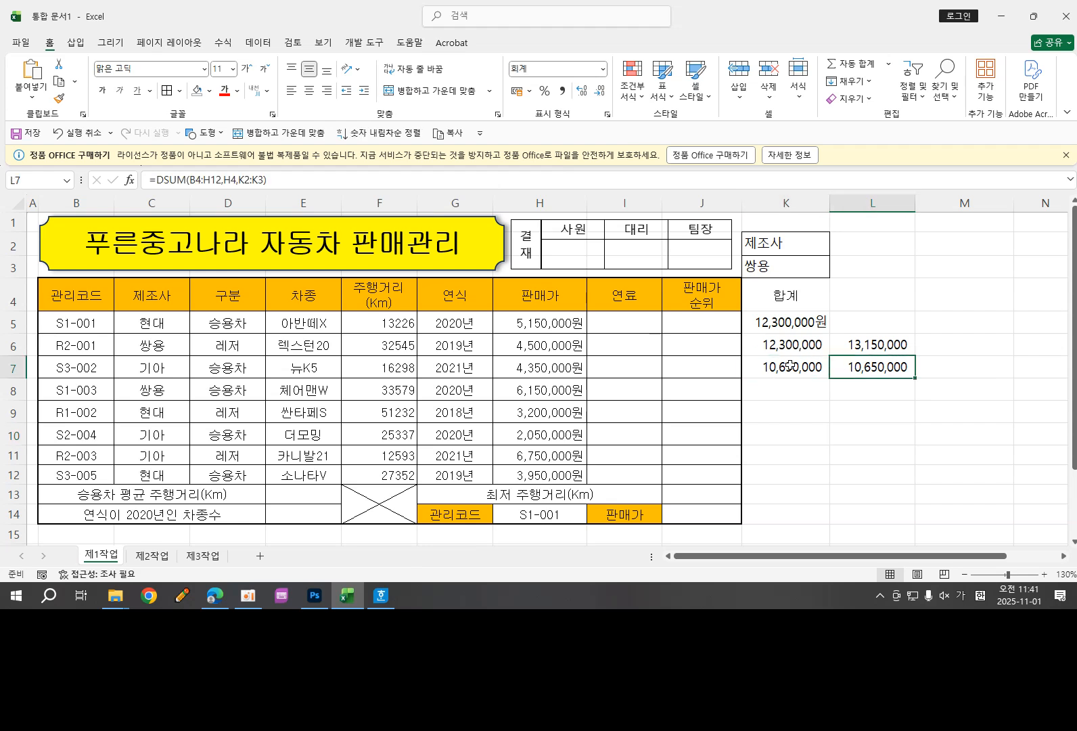
{"action": "left_click", "coordinate": [791, 364]}
{"action": "left_click", "coordinate": [870, 365]}
{"action": "left_click", "coordinate": [789, 370]}
{"action": "left_click", "coordinate": [876, 370]}
{"action": "left_click", "coordinate": [787, 364]}
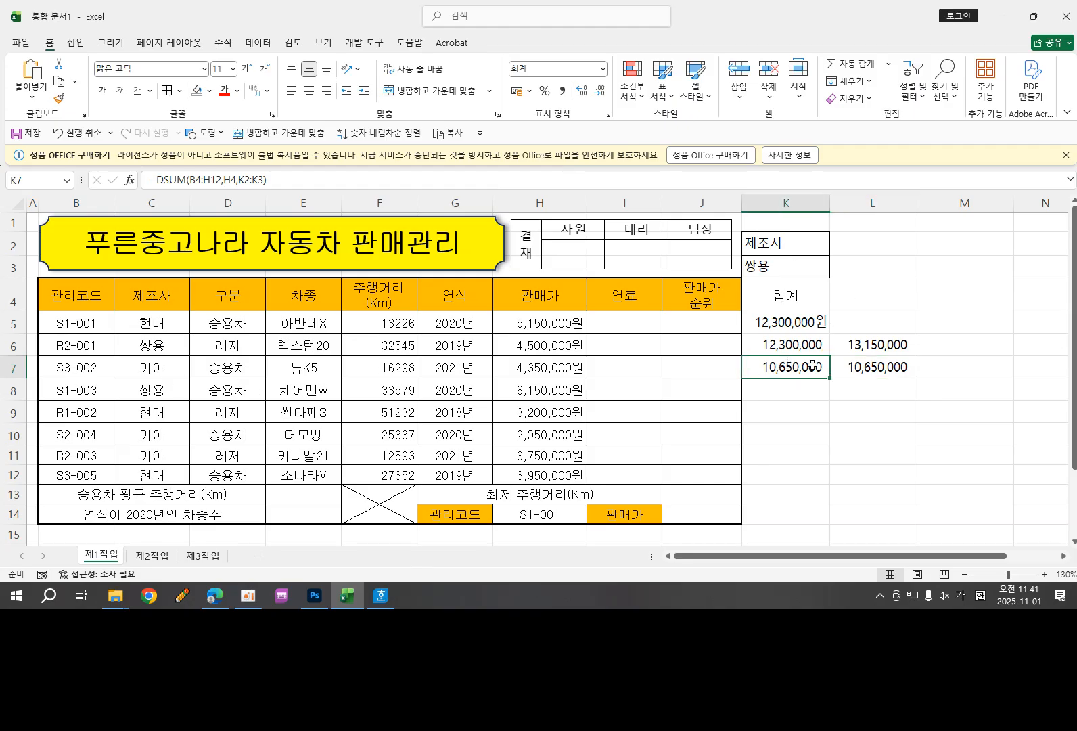
{"action": "left_click", "coordinate": [877, 366]}
{"action": "left_click", "coordinate": [780, 263]}
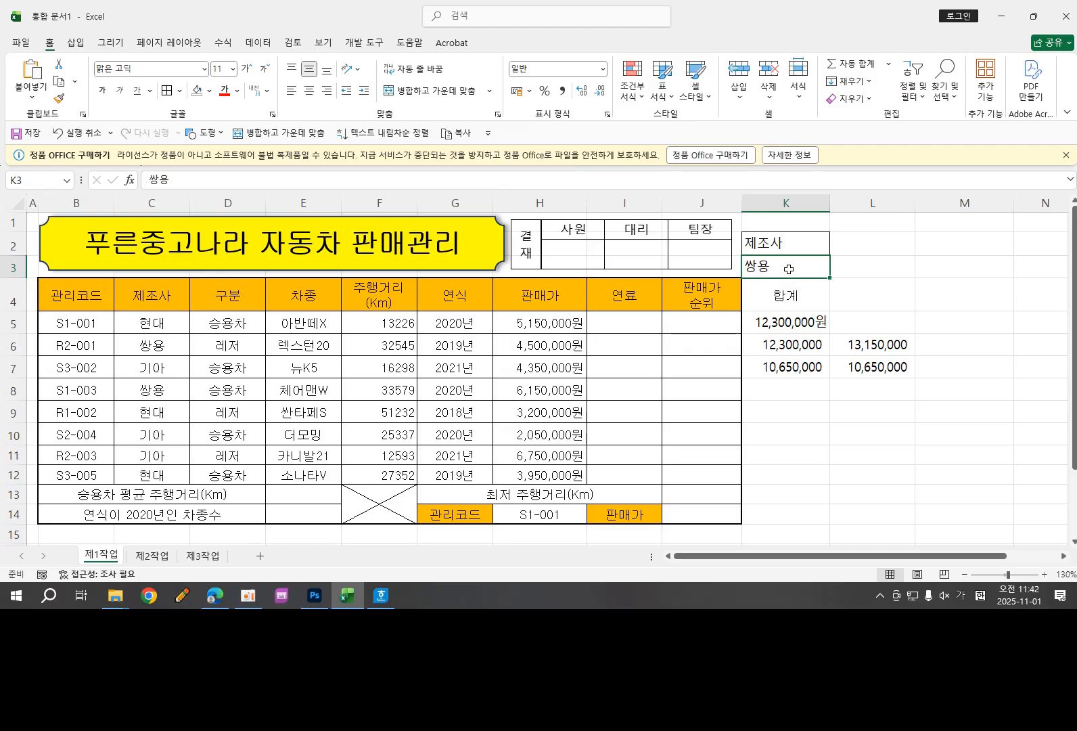
{"action": "left_click_drag", "start_coordinate": [788, 268], "coordinate": [871, 268]}
{"action": "left_click", "coordinate": [776, 298]}
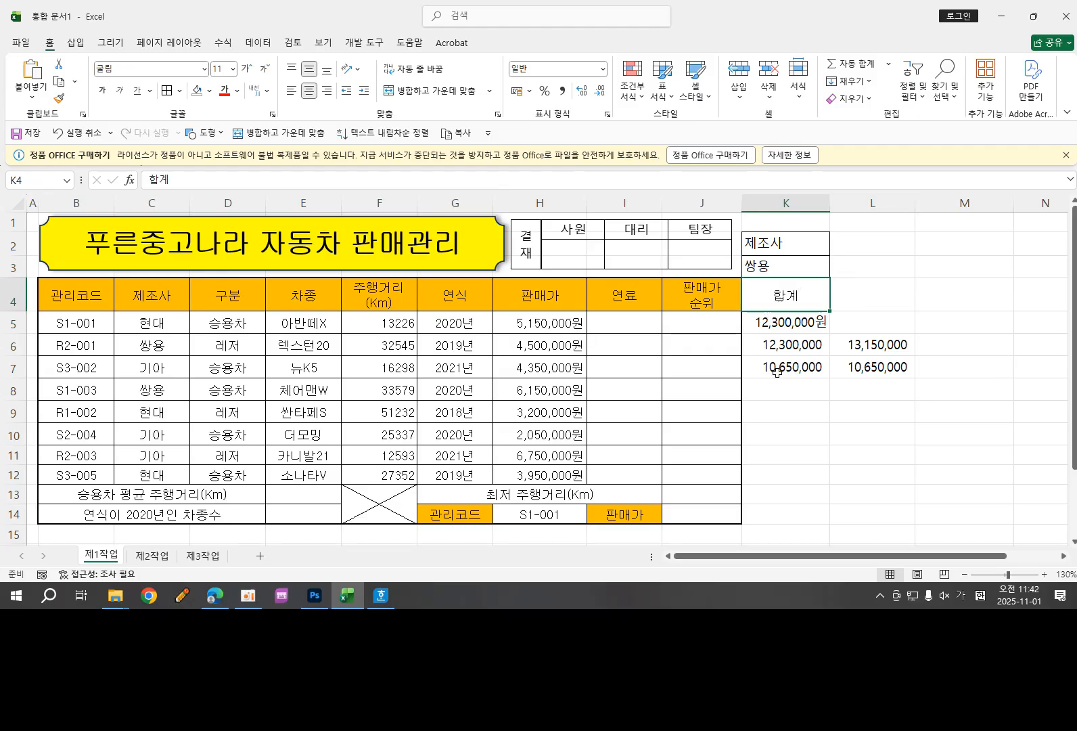
Step: Compare the SUM, SUMIF and DSUM formulas in K5, K6 and K7
{"action": "left_click_drag", "start_coordinate": [782, 320], "coordinate": [780, 369]}
{"action": "left_click", "coordinate": [767, 322]}
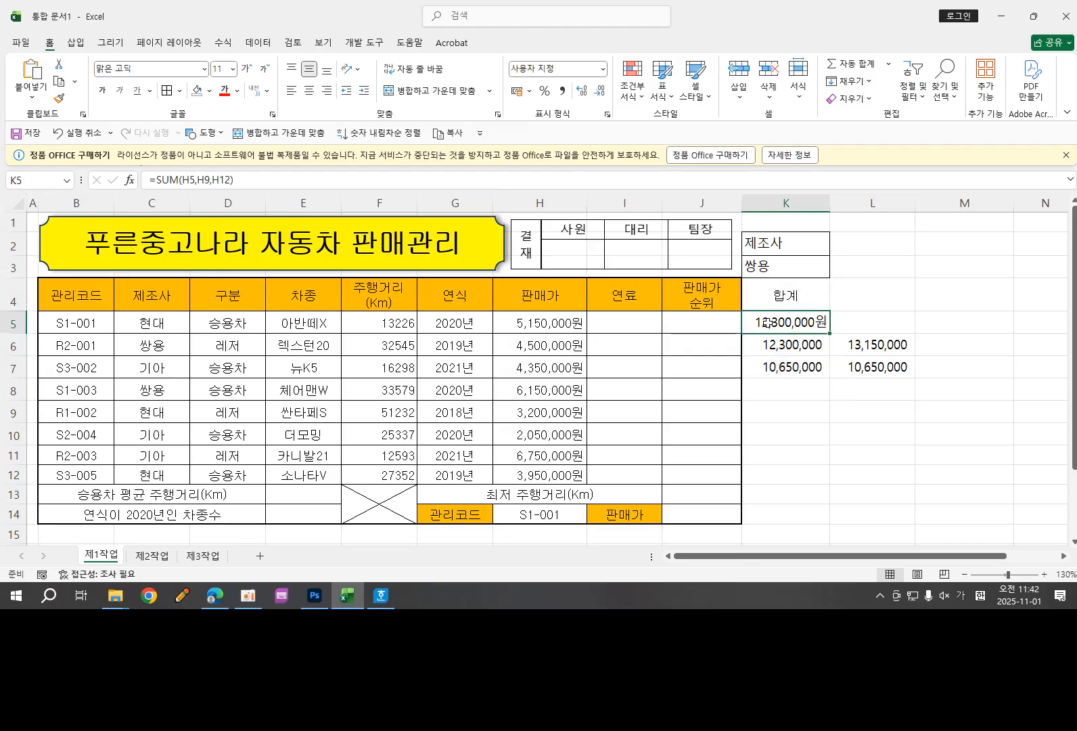
{"action": "left_click", "coordinate": [788, 349]}
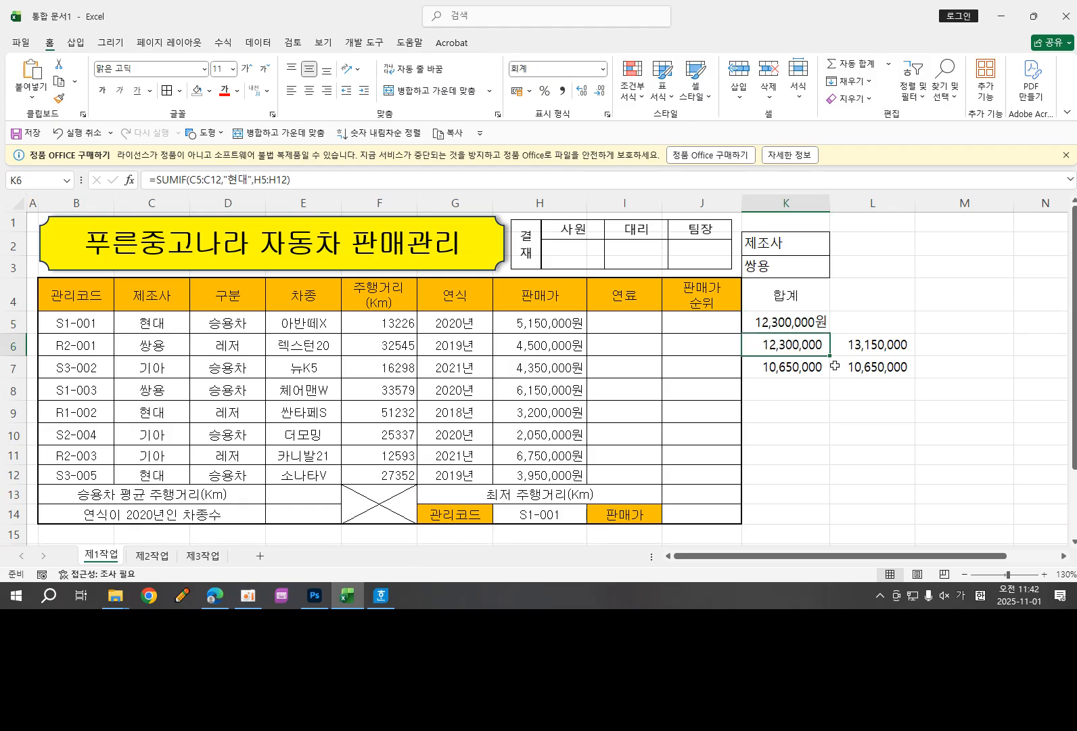
{"action": "left_click", "coordinate": [788, 370]}
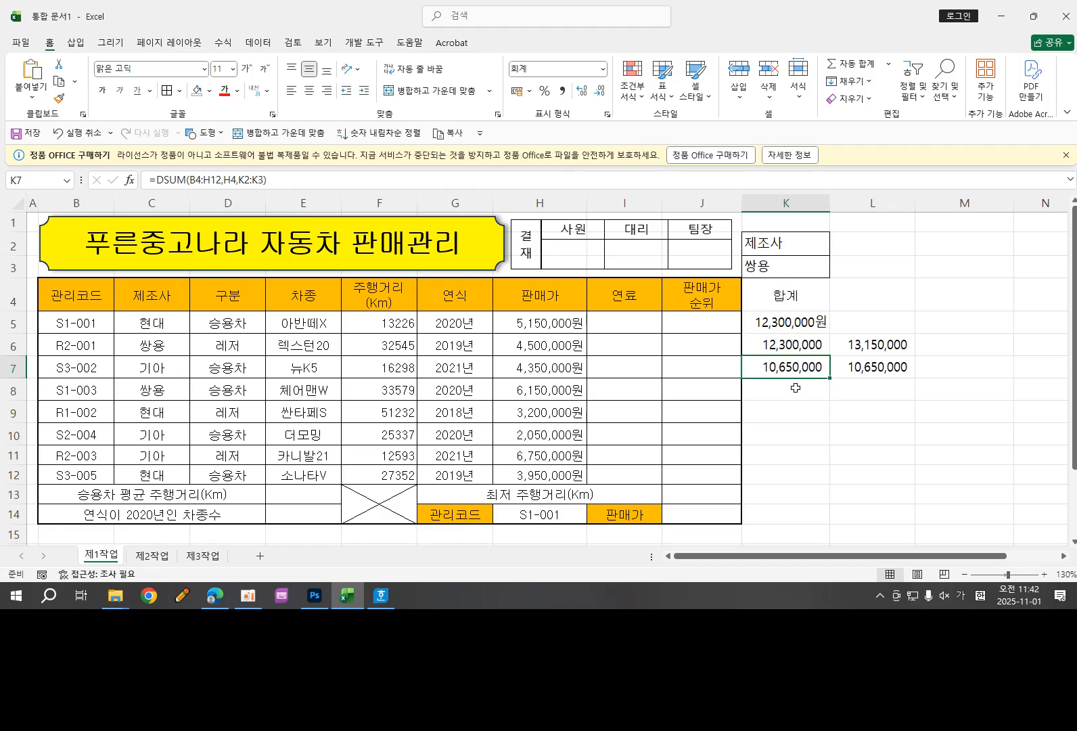
{"action": "left_click", "coordinate": [868, 294]}
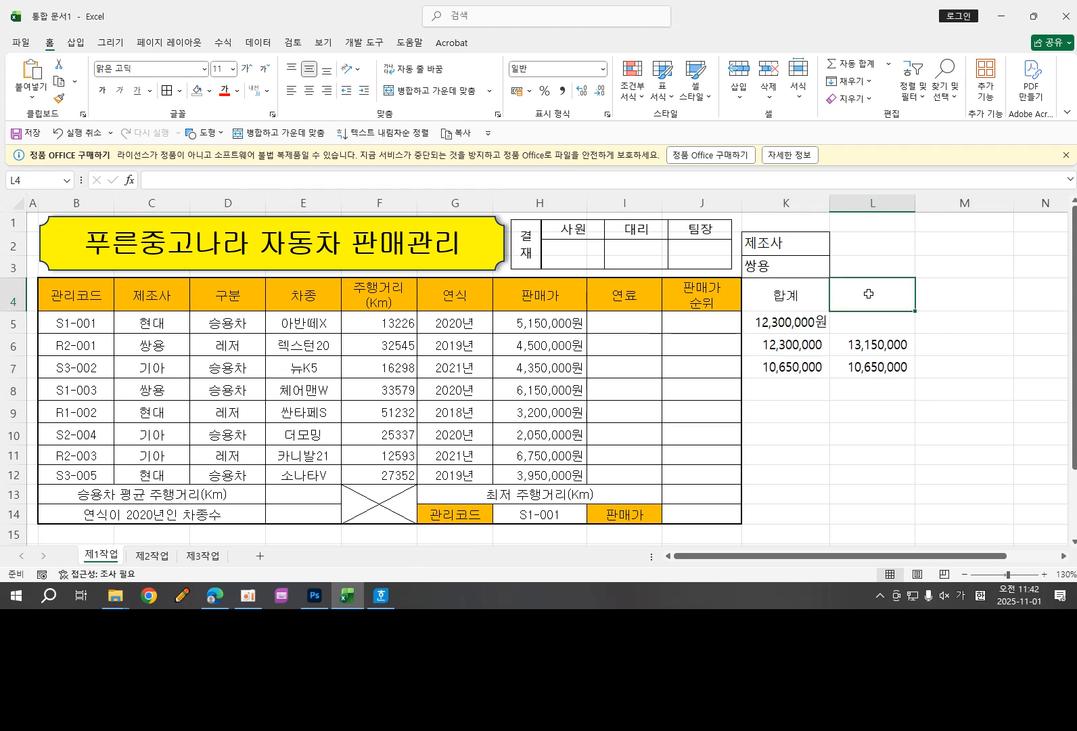
{"action": "left_click", "coordinate": [963, 293]}
{"action": "left_click", "coordinate": [1020, 296]}
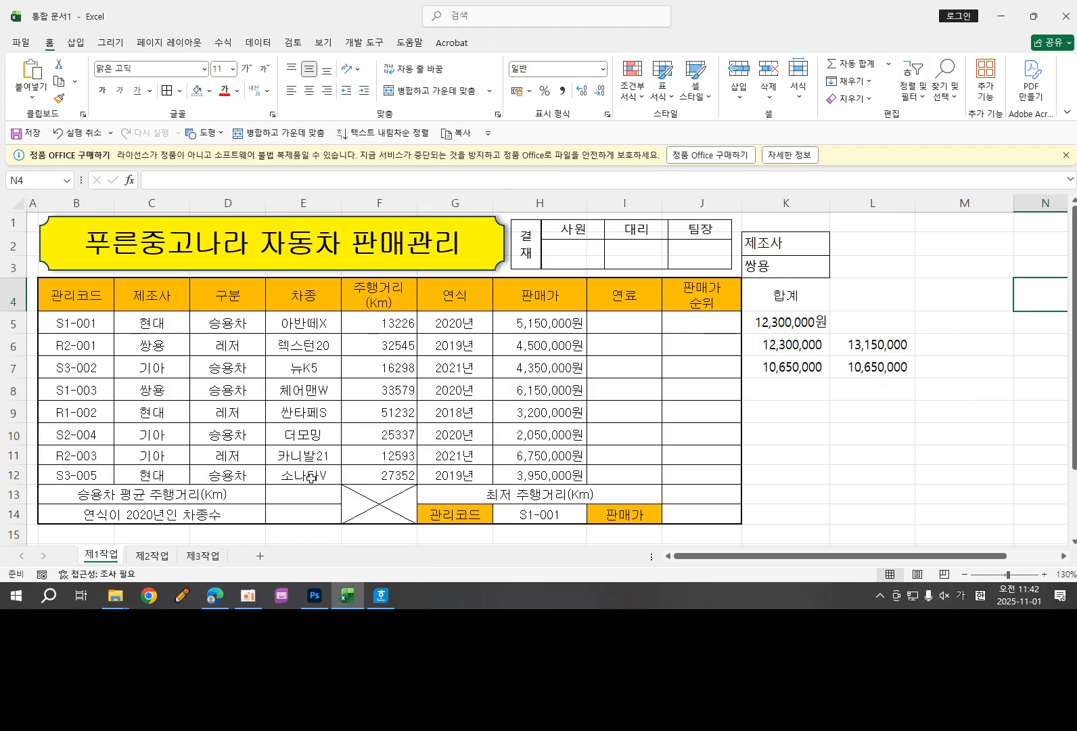
{"action": "left_click", "coordinate": [152, 556]}
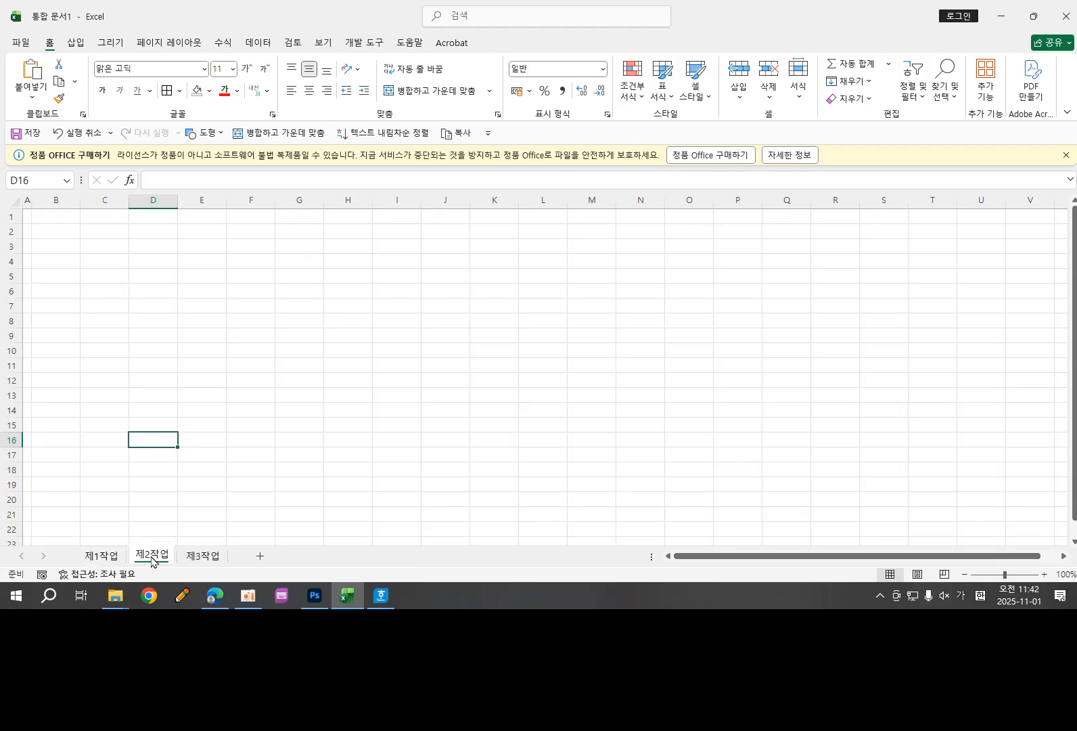
{"action": "left_click", "coordinate": [101, 555]}
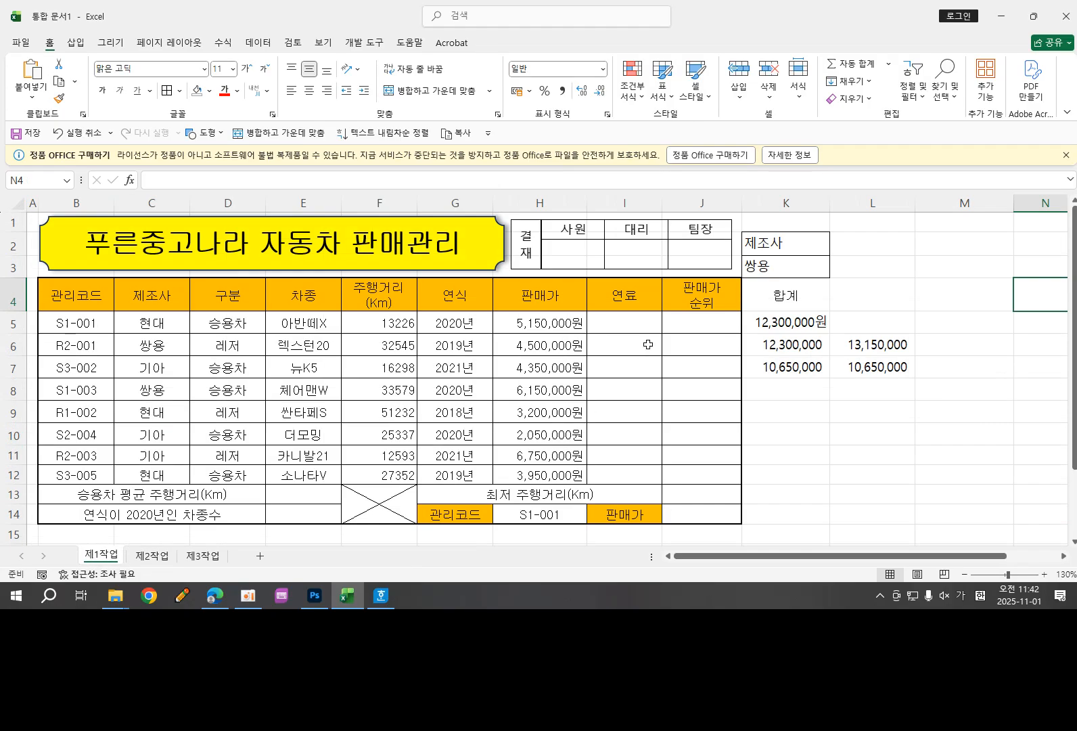
{"action": "left_click", "coordinate": [640, 323]}
{"action": "left_click", "coordinate": [711, 328]}
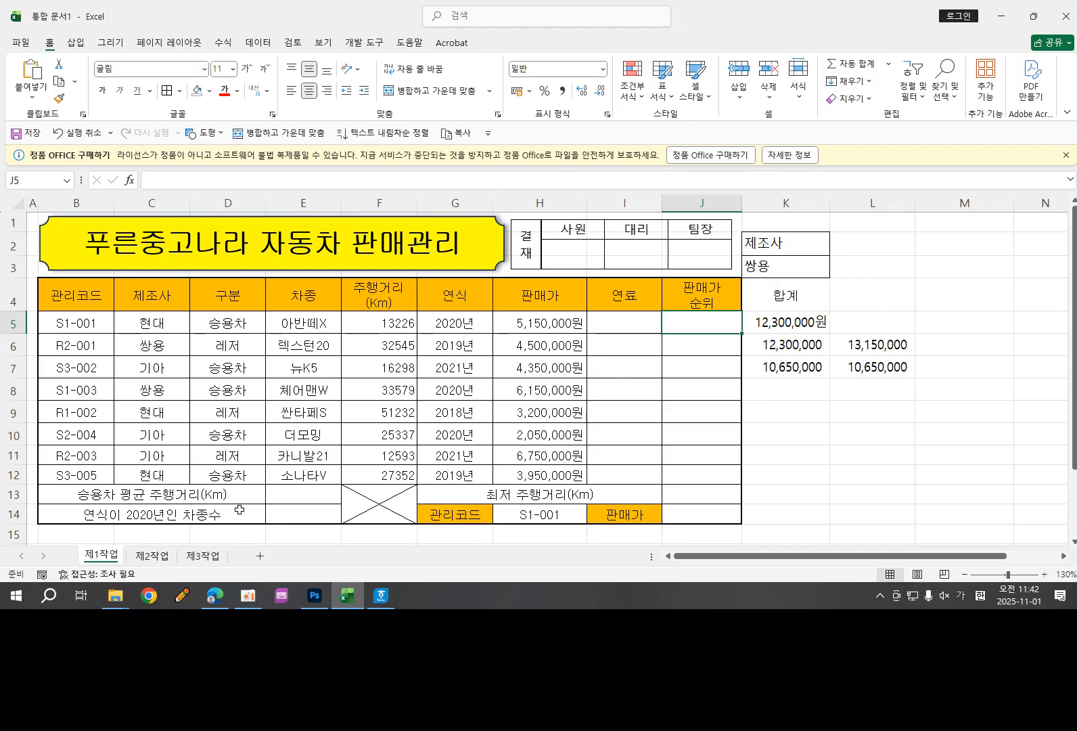
Step: Open the 제2작업 sheet, switch to the Hangul exam document and read the function requirements and the 제2작업 conditions
{"action": "left_click", "coordinate": [151, 556]}
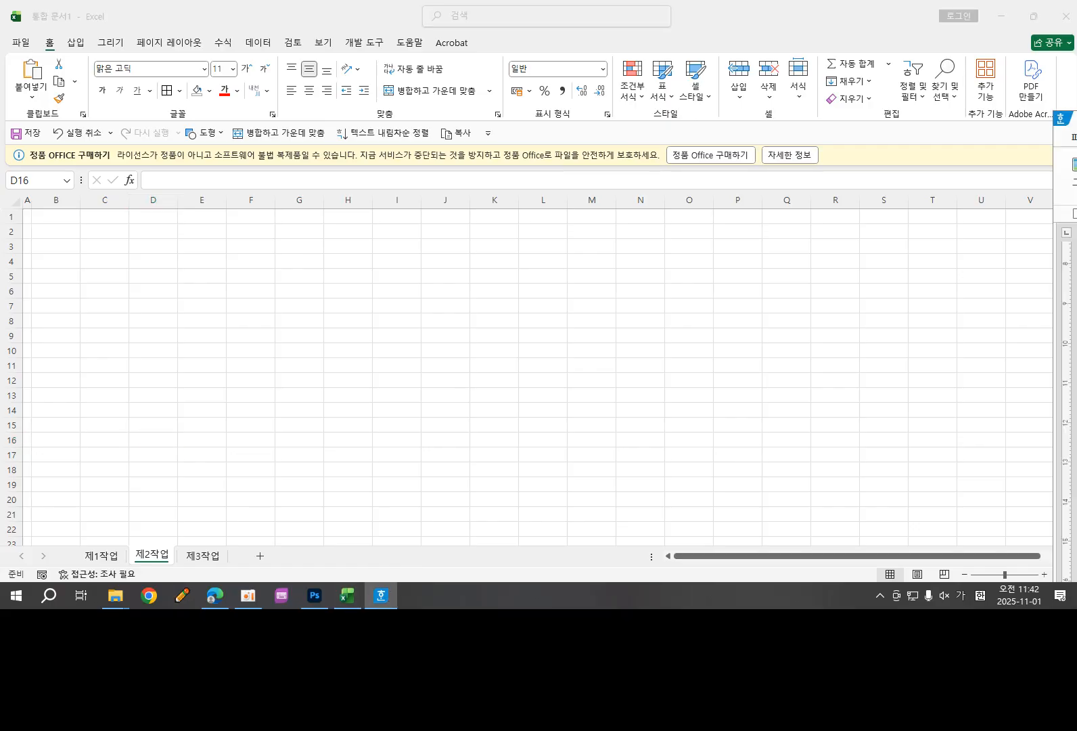
{"action": "left_click", "coordinate": [381, 596]}
{"action": "scroll", "coordinate": [270, 373], "scroll_direction": "down", "scroll_amount": 5}
{"action": "scroll", "coordinate": [271, 372], "scroll_direction": "down", "scroll_amount": 12}
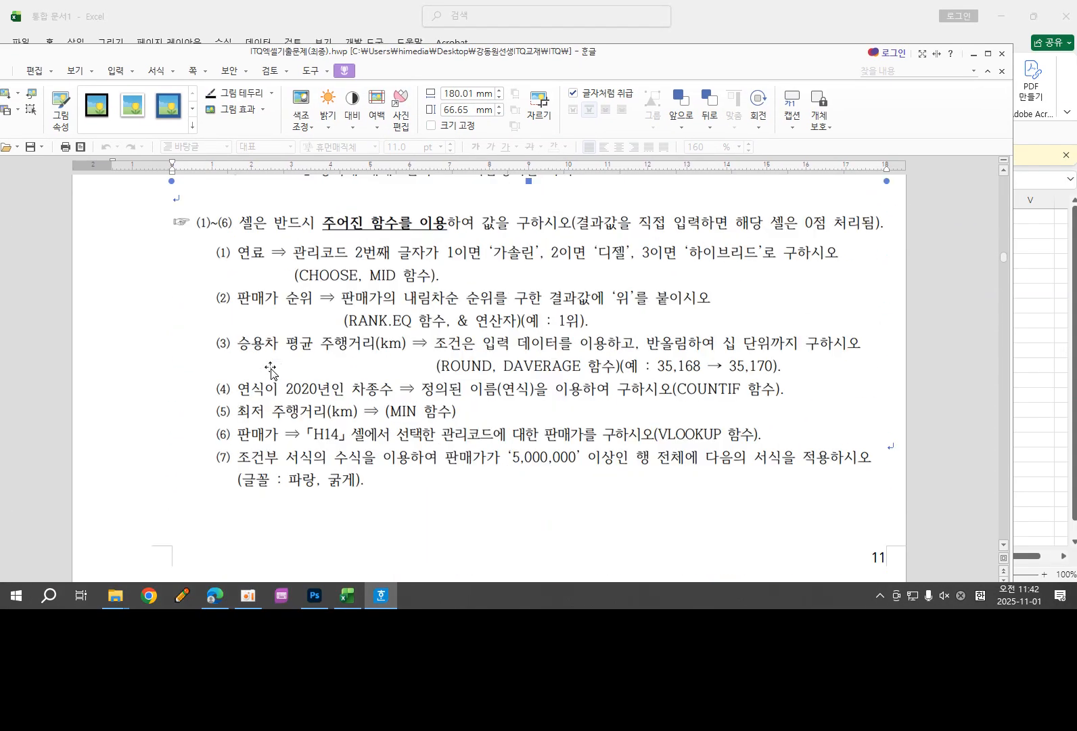
{"action": "scroll", "coordinate": [271, 369], "scroll_direction": "up", "scroll_amount": 3}
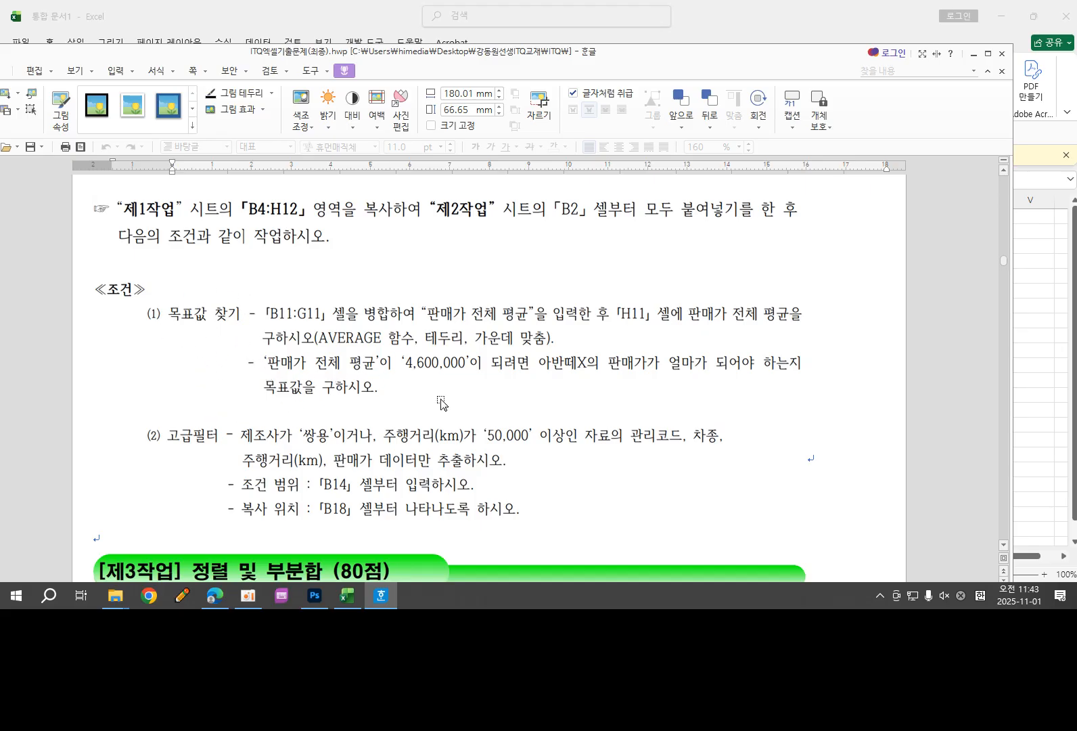
{"action": "left_click_drag", "start_coordinate": [521, 56], "coordinate": [1076, 41]}
{"action": "left_click", "coordinate": [138, 563]}
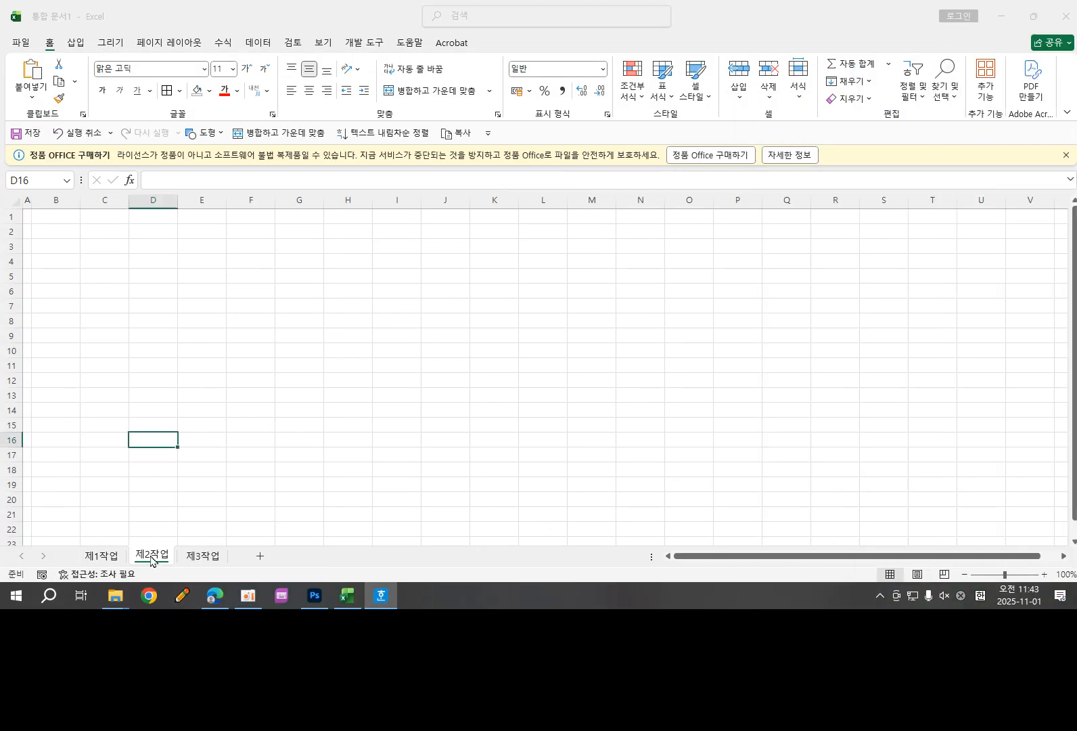
Step: Mark the exam instruction to copy B4:H12 from 제1작업 and paste everything at B2 of 제2작업
{"action": "left_click_drag", "start_coordinate": [1076, 142], "coordinate": [486, 91]}
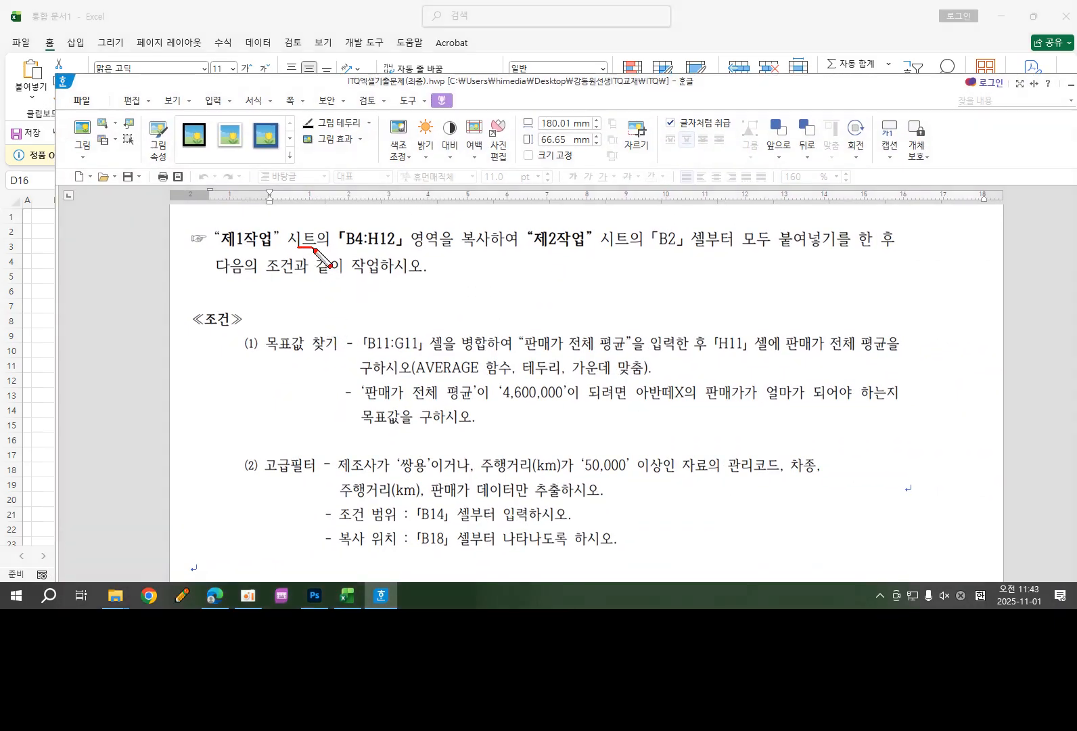
{"action": "mouse_move", "coordinate": [217, 252]}
{"action": "left_mouse_down"}
{"action": "mouse_move", "coordinate": [405, 250]}
{"action": "mouse_move", "coordinate": [407, 225]}
{"action": "mouse_move", "coordinate": [339, 221]}
{"action": "mouse_move", "coordinate": [334, 245]}
{"action": "left_mouse_up"}
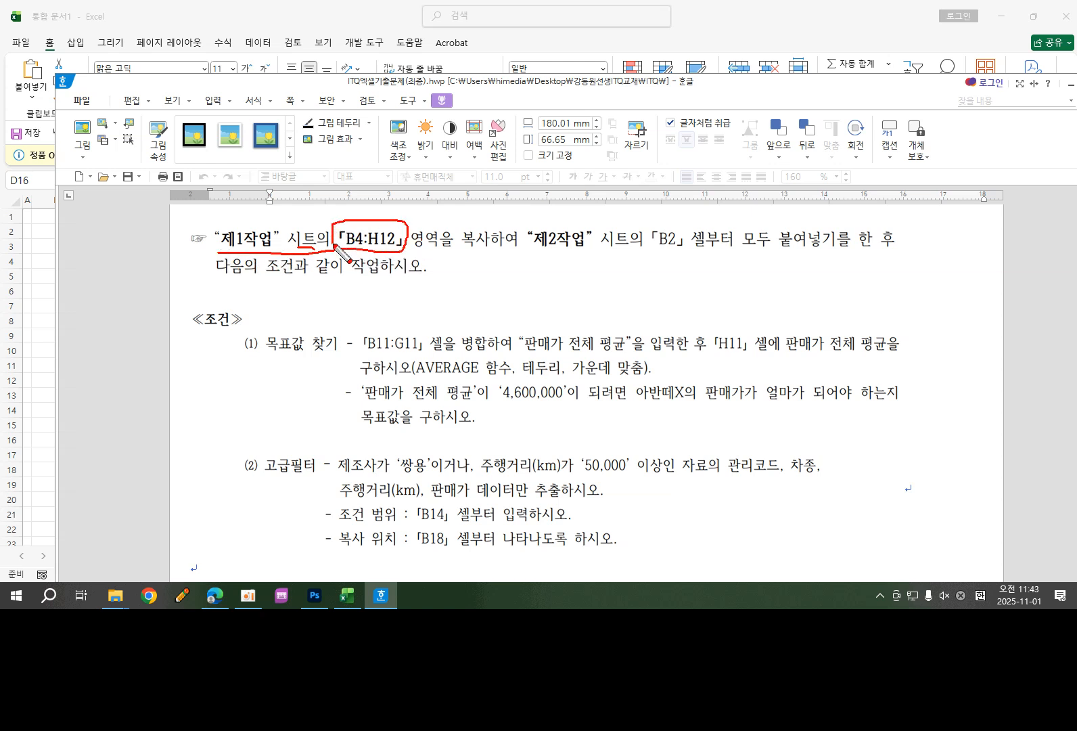
{"action": "mouse_move", "coordinate": [416, 252]}
{"action": "left_mouse_down"}
{"action": "mouse_move", "coordinate": [647, 241]}
{"action": "mouse_move", "coordinate": [856, 259]}
{"action": "left_mouse_up"}
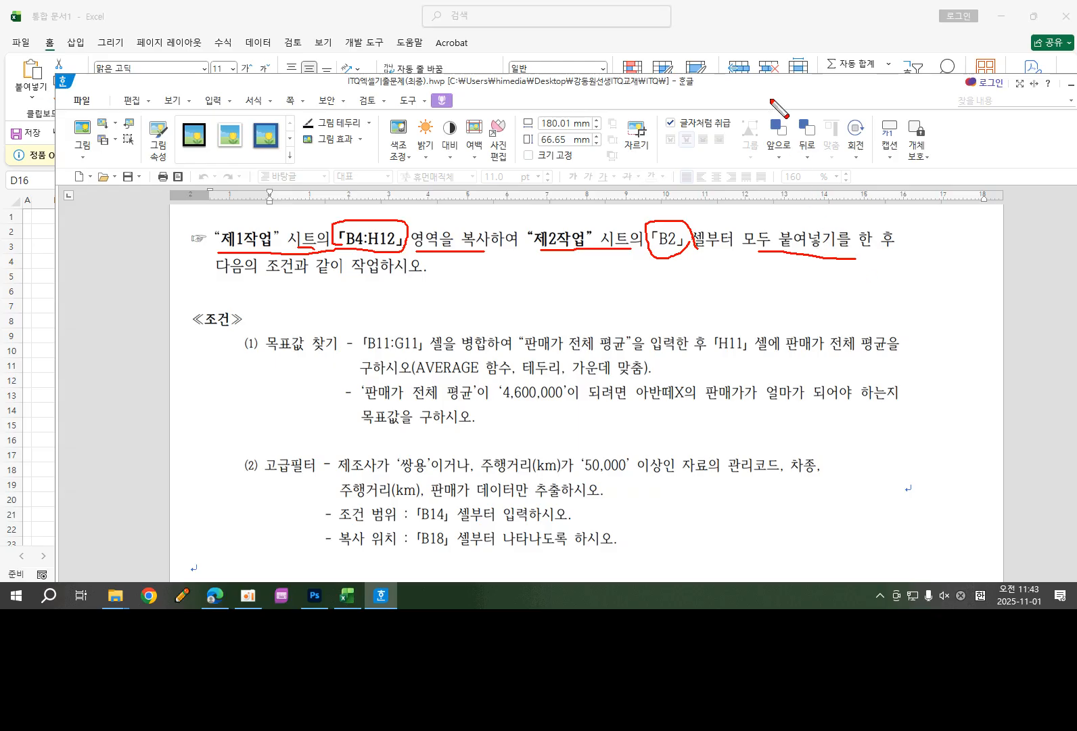
{"action": "key", "text": "Escape"}
{"action": "left_click_drag", "start_coordinate": [724, 83], "coordinate": [1076, 82]}
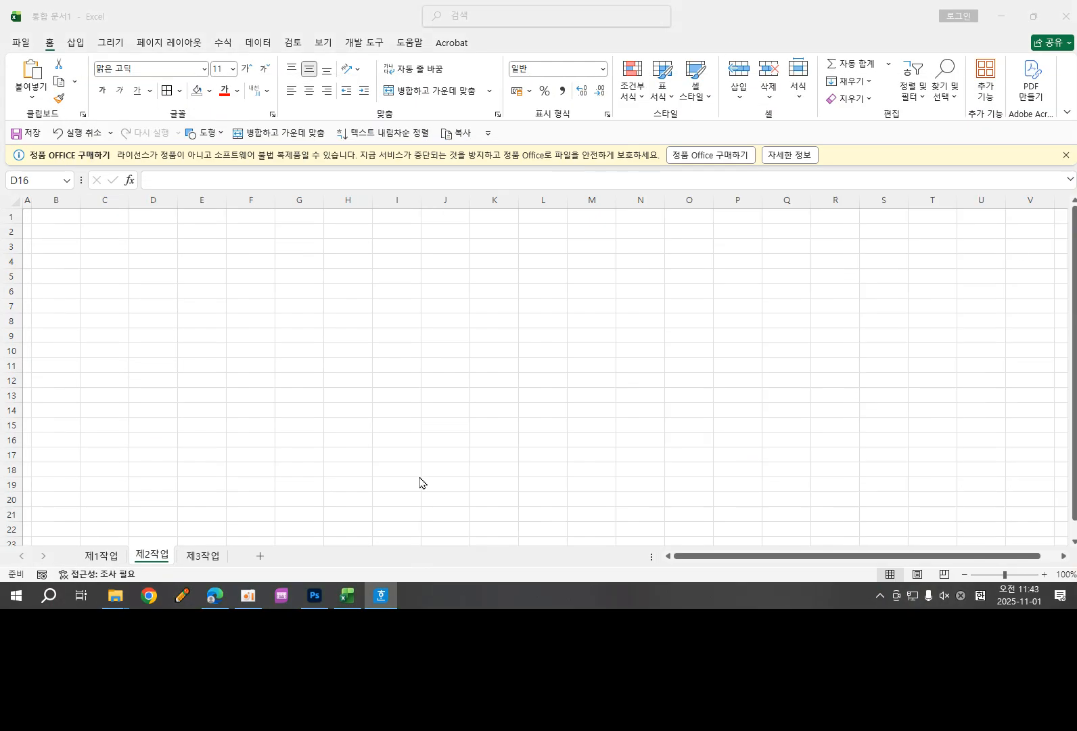
Step: Copy B4:H12 from the 제1작업 sheet and paste it into the 제2작업 sheet starting at B2
{"action": "left_click", "coordinate": [94, 554]}
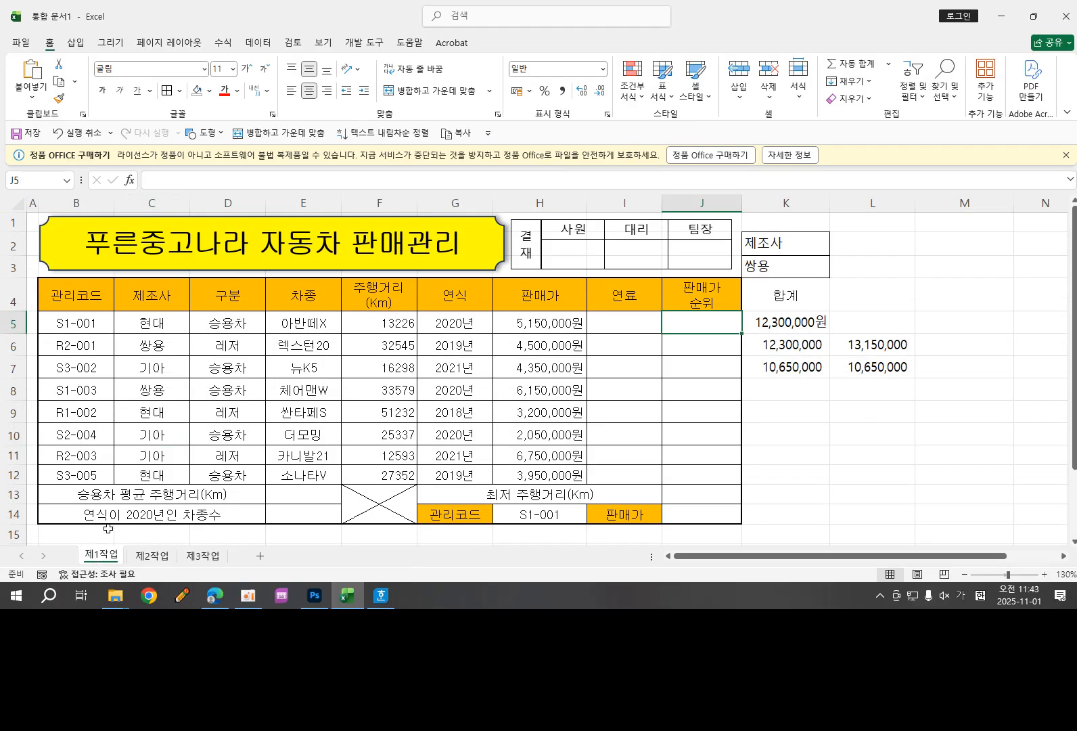
{"action": "left_click_drag", "start_coordinate": [72, 296], "coordinate": [531, 477]}
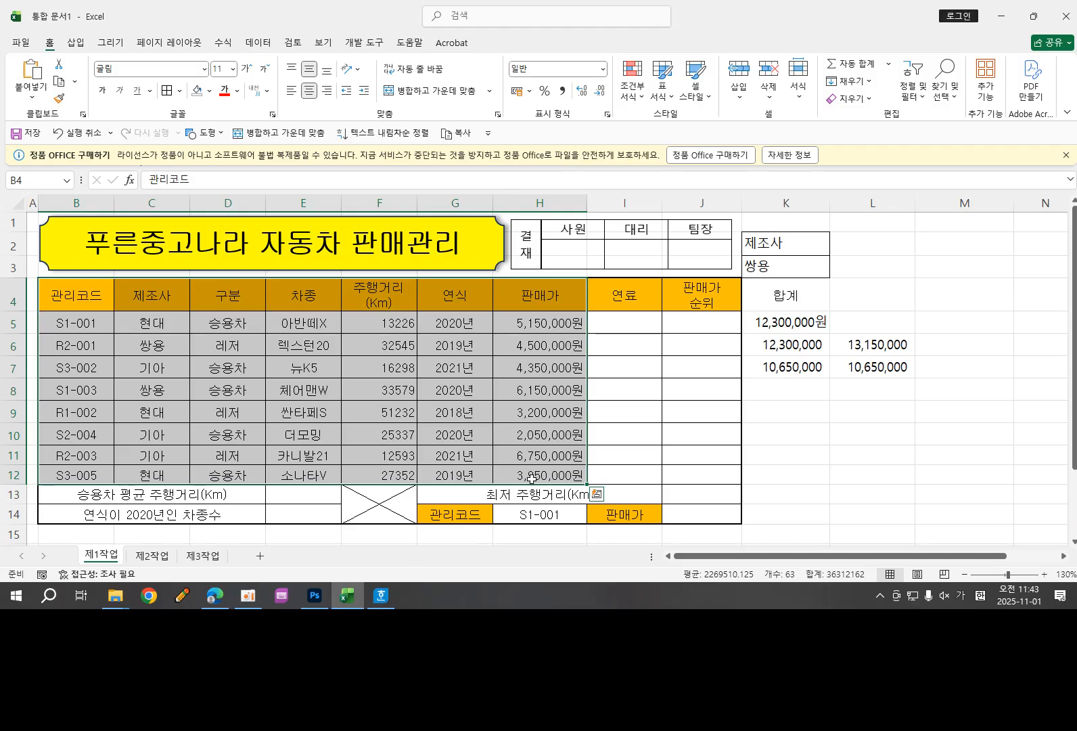
{"action": "left_click", "coordinate": [59, 84]}
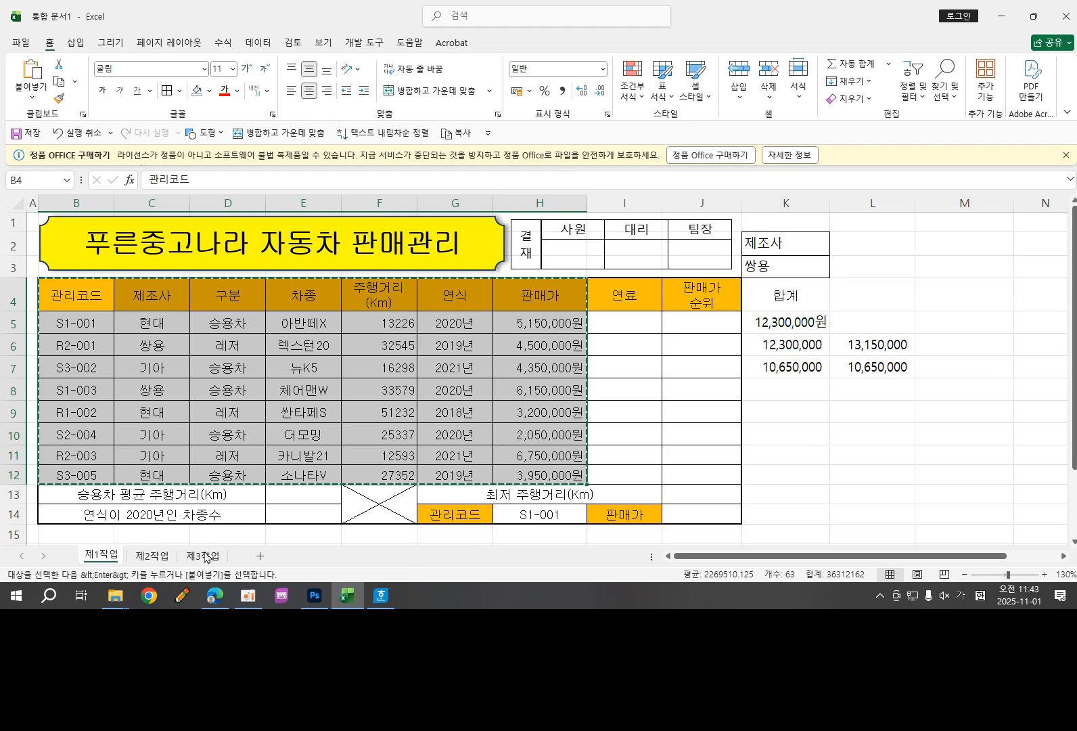
{"action": "left_click", "coordinate": [165, 563]}
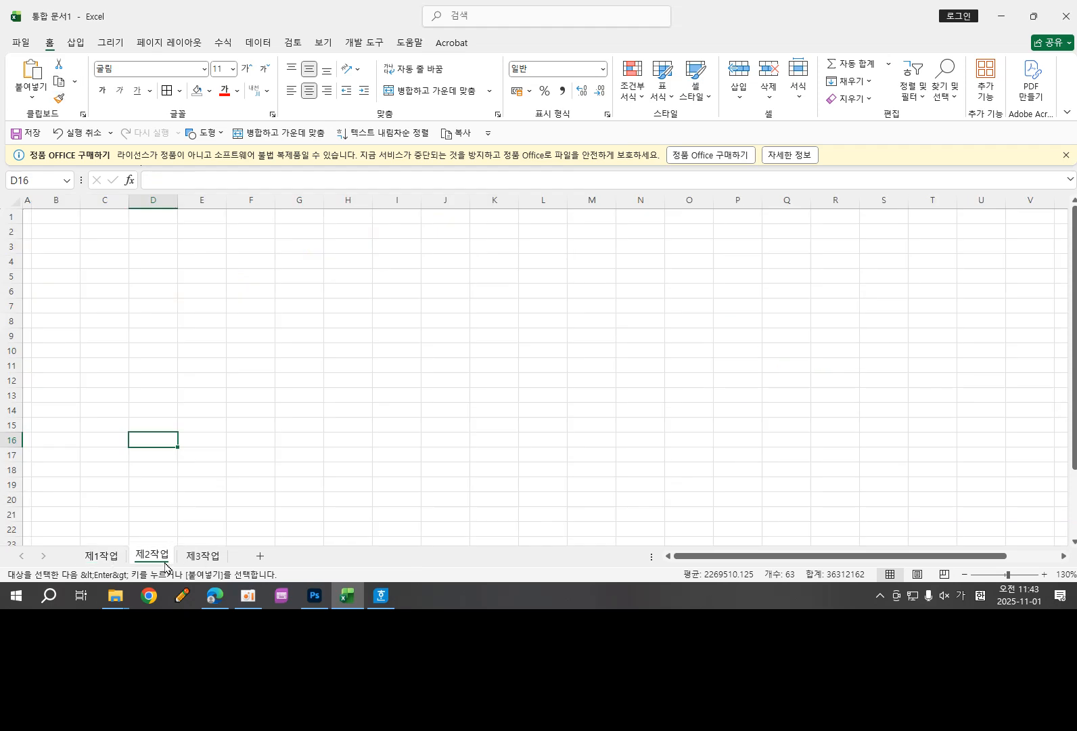
{"action": "left_click", "coordinate": [49, 234]}
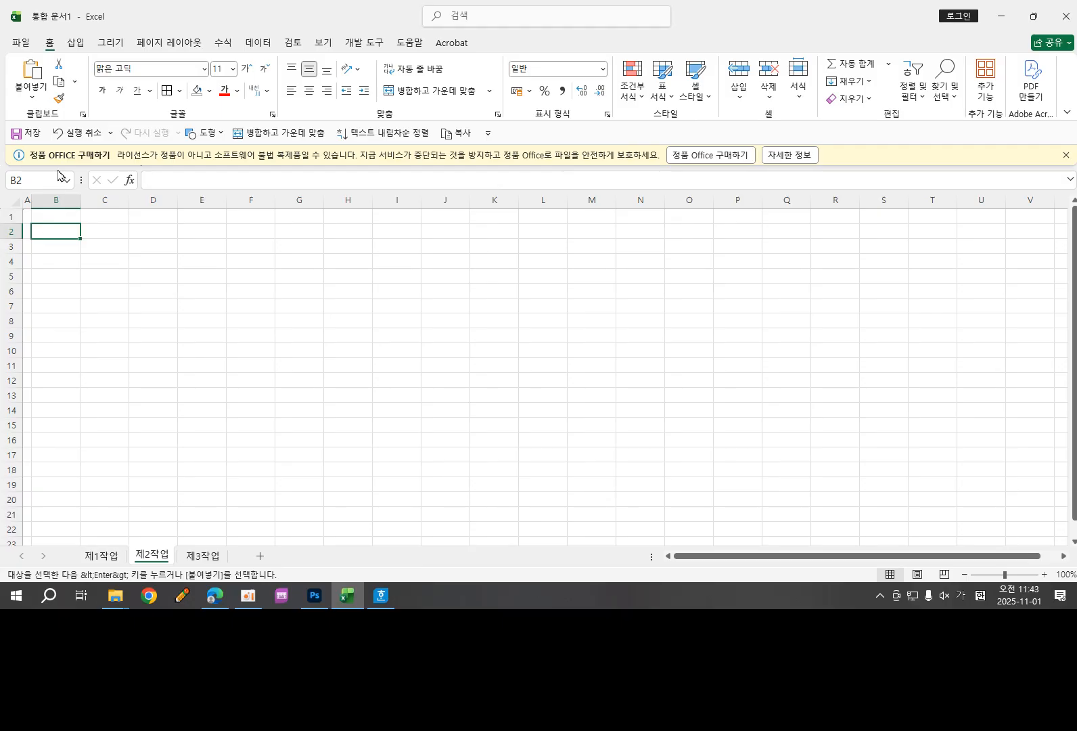
{"action": "left_click", "coordinate": [32, 70]}
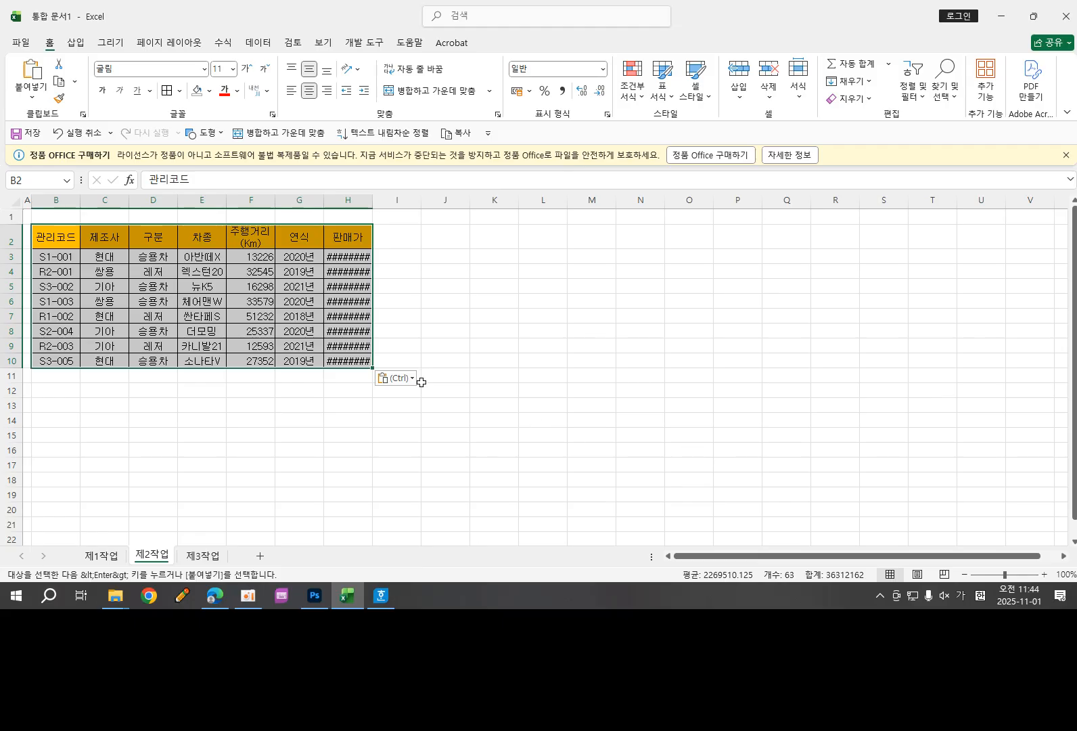
Step: Widen the 주행거리(Km), 연식 and 판매가 columns of the pasted table so their contents fit
{"action": "left_click_drag", "start_coordinate": [374, 201], "coordinate": [392, 202]}
{"action": "left_click", "coordinate": [464, 271]}
{"action": "left_click_drag", "start_coordinate": [326, 203], "coordinate": [291, 197]}
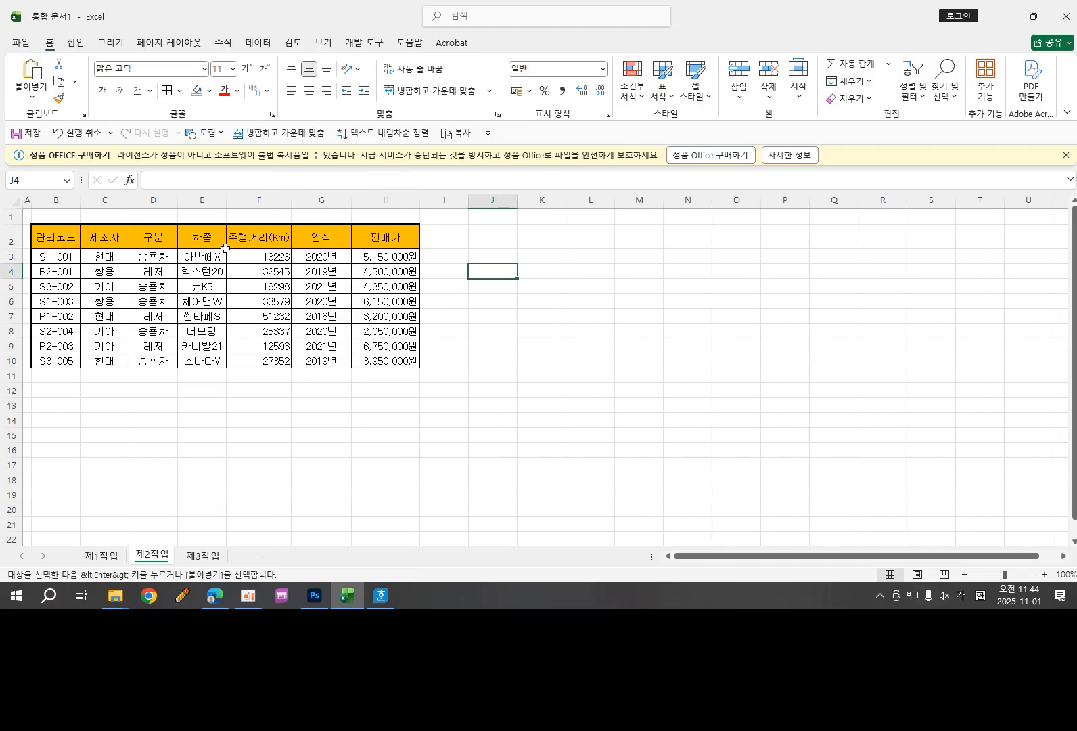
Step: AutoFit the widths of columns B to H to the pasted table's contents
{"action": "left_click_drag", "start_coordinate": [56, 201], "coordinate": [259, 201]}
{"action": "left_click_drag", "start_coordinate": [70, 200], "coordinate": [389, 201]}
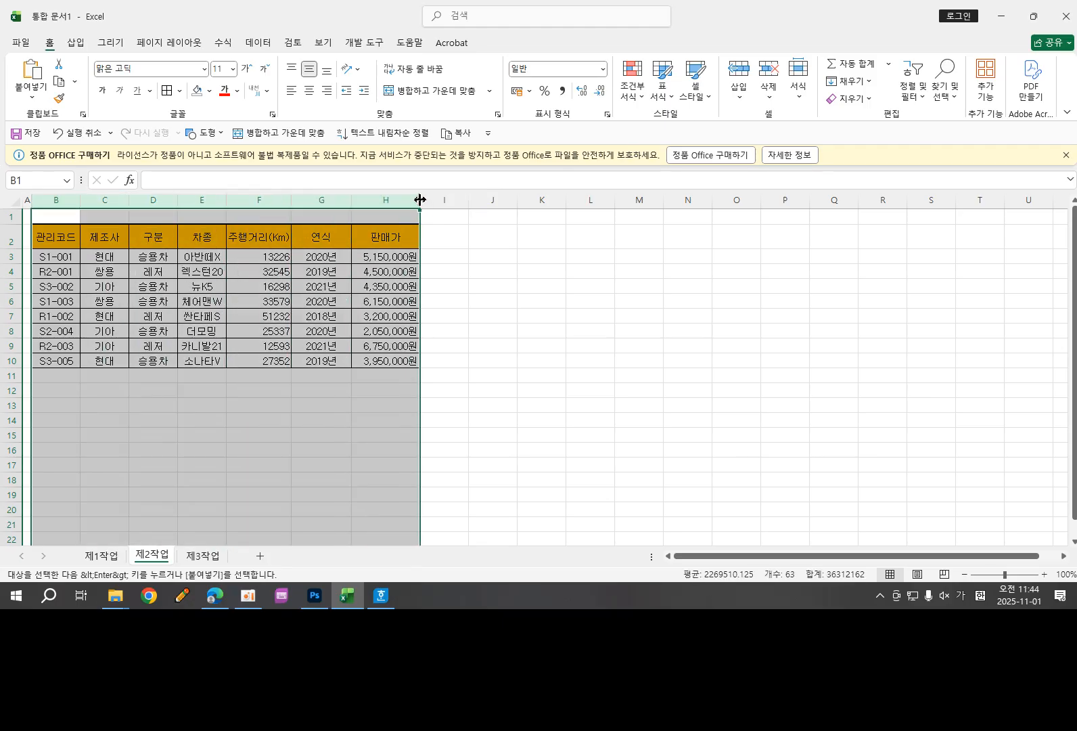
{"action": "double_click", "coordinate": [420, 200]}
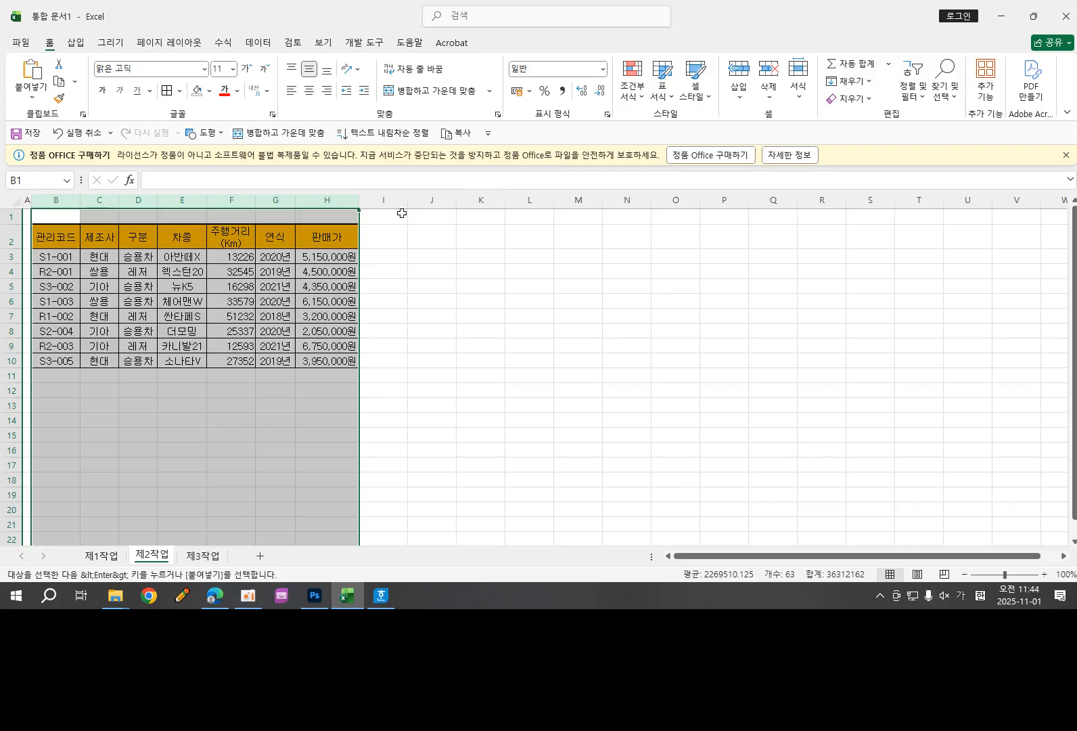
{"action": "left_click", "coordinate": [274, 420]}
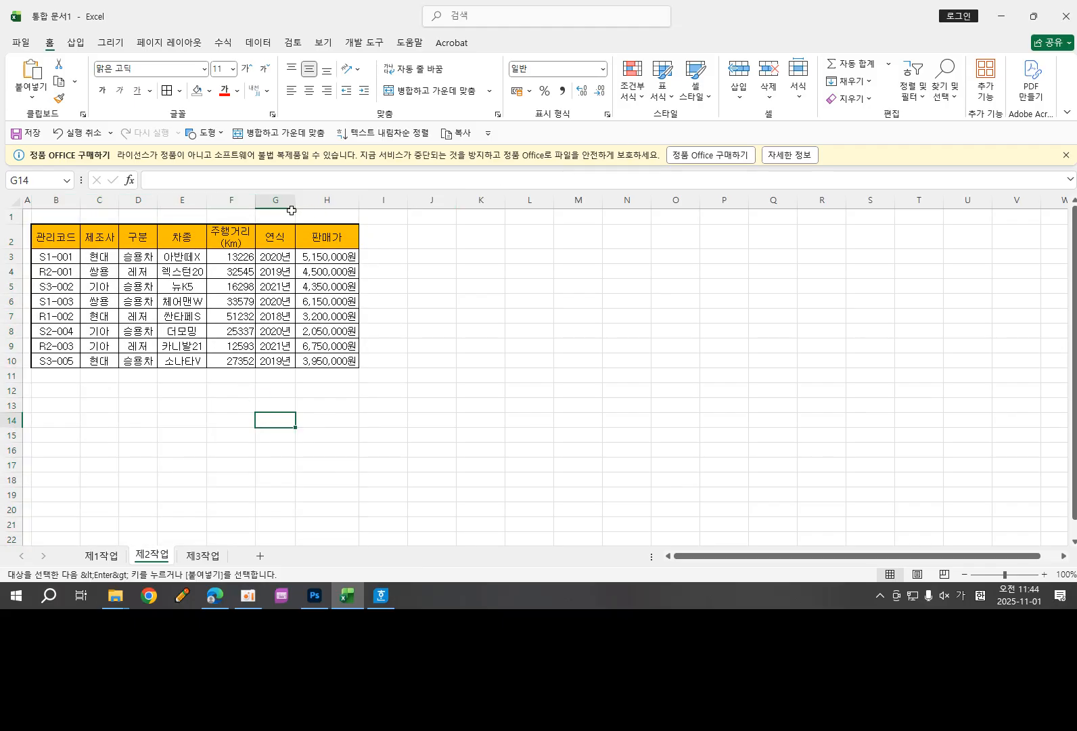
Step: Widen columns C to H of the pasted table individually to give their contents more room
{"action": "left_click_drag", "start_coordinate": [295, 201], "coordinate": [423, 207]}
{"action": "left_click_drag", "start_coordinate": [256, 201], "coordinate": [226, 202]}
{"action": "mouse_move", "coordinate": [157, 206]}
{"action": "left_mouse_down"}
{"action": "mouse_move", "coordinate": [178, 207]}
{"action": "mouse_move", "coordinate": [145, 205]}
{"action": "left_mouse_up"}
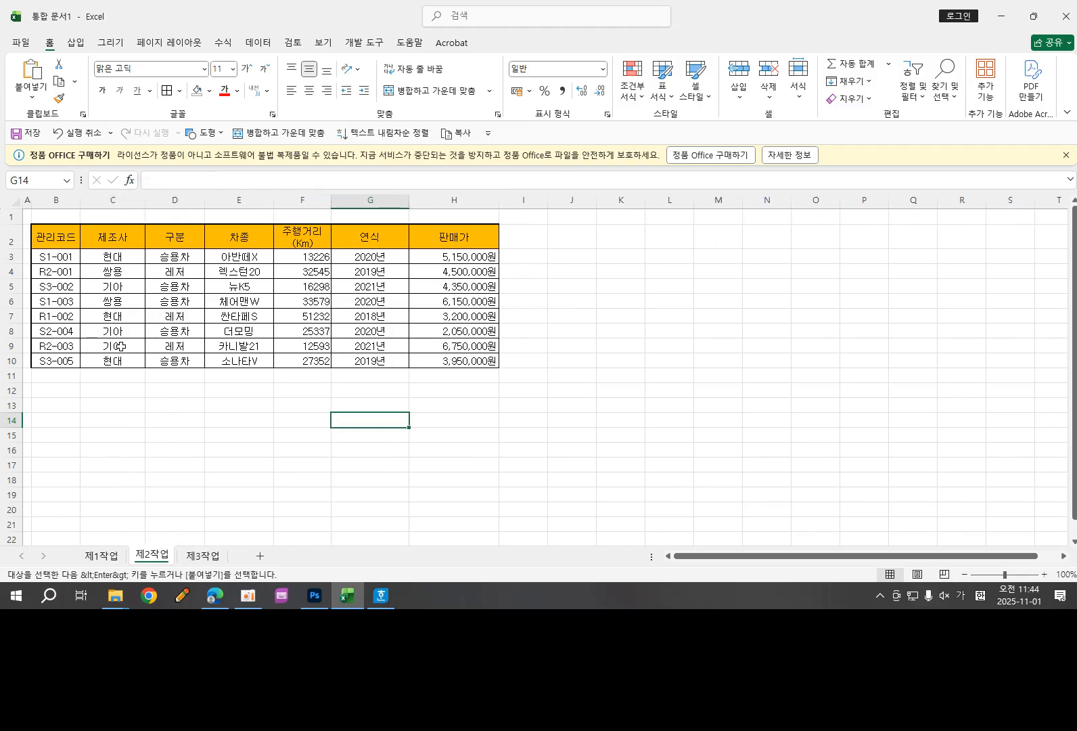
{"action": "left_click_drag", "start_coordinate": [406, 201], "coordinate": [410, 200]}
{"action": "left_click_drag", "start_coordinate": [332, 200], "coordinate": [338, 199]}
{"action": "left_click", "coordinate": [166, 457]}
{"action": "left_click", "coordinate": [506, 438]}
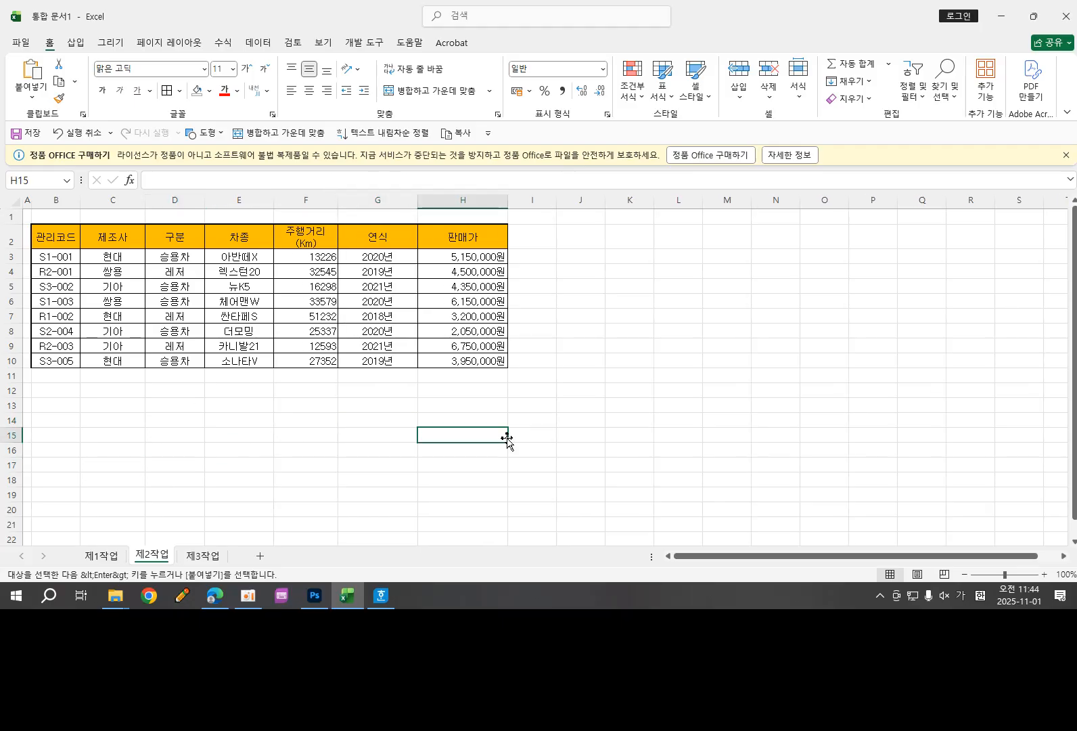
Step: Mark the goal-seek instruction to merge cells B11:G11 in the Hangul exam document
{"action": "left_click_drag", "start_coordinate": [1076, 173], "coordinate": [572, 63]}
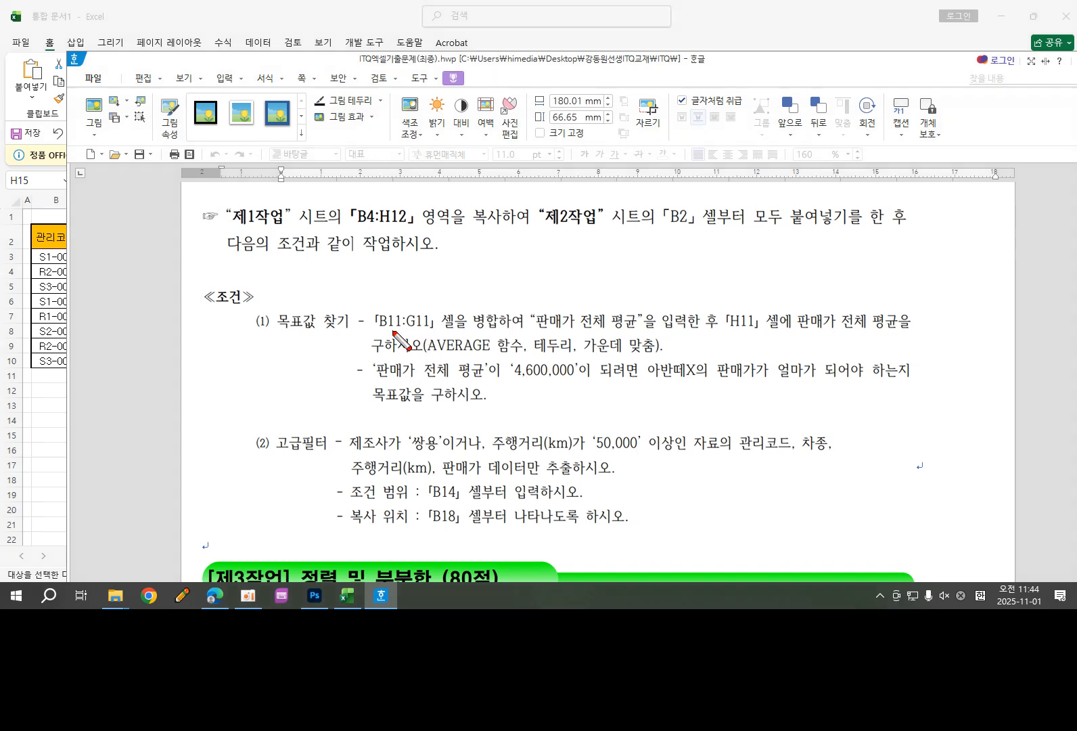
{"action": "mouse_move", "coordinate": [366, 326]}
{"action": "left_mouse_down"}
{"action": "mouse_move", "coordinate": [487, 333]}
{"action": "mouse_move", "coordinate": [526, 317]}
{"action": "mouse_move", "coordinate": [416, 305]}
{"action": "mouse_move", "coordinate": [383, 327]}
{"action": "left_mouse_up"}
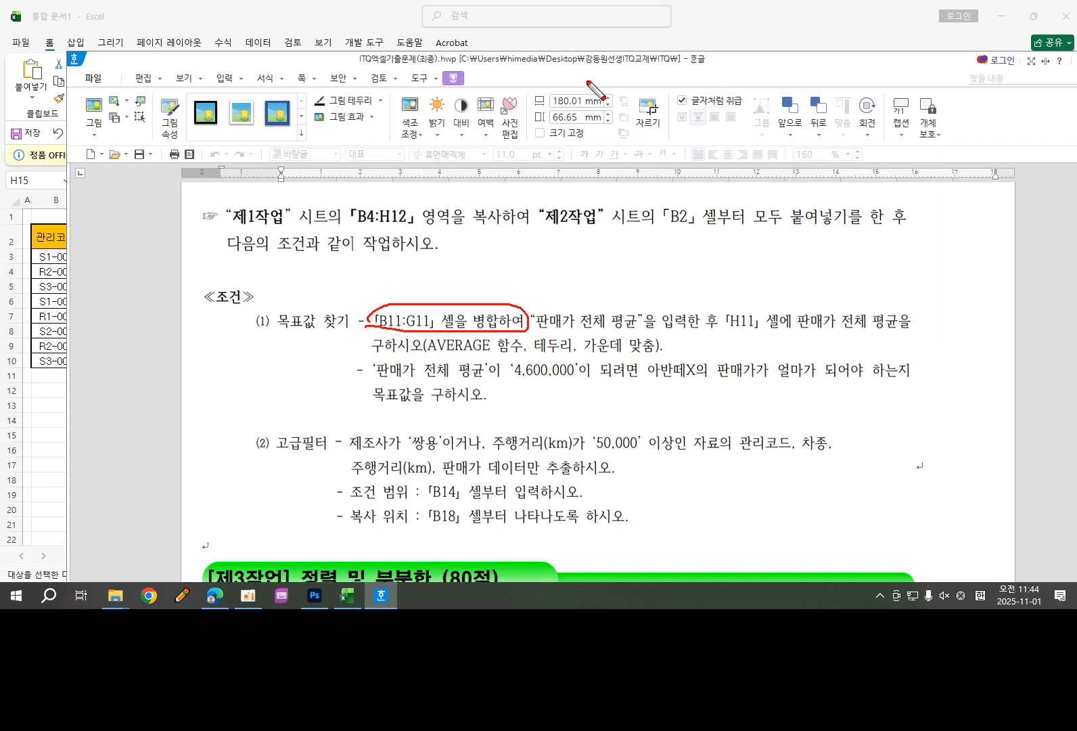
{"action": "key", "text": "Escape"}
{"action": "left_click_drag", "start_coordinate": [593, 67], "coordinate": [1076, 149]}
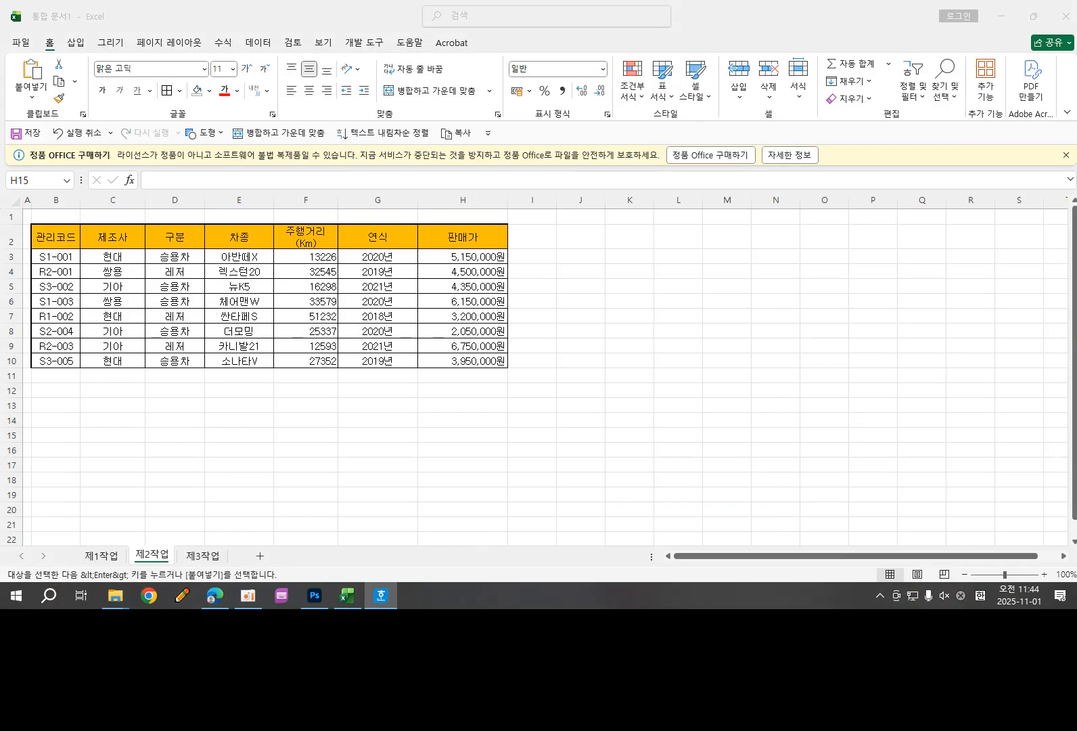
Step: Merge and center cells B11:G11 on the 제2작업 sheet and enter the label 판매가 전체 평균
{"action": "left_click", "coordinate": [54, 375]}
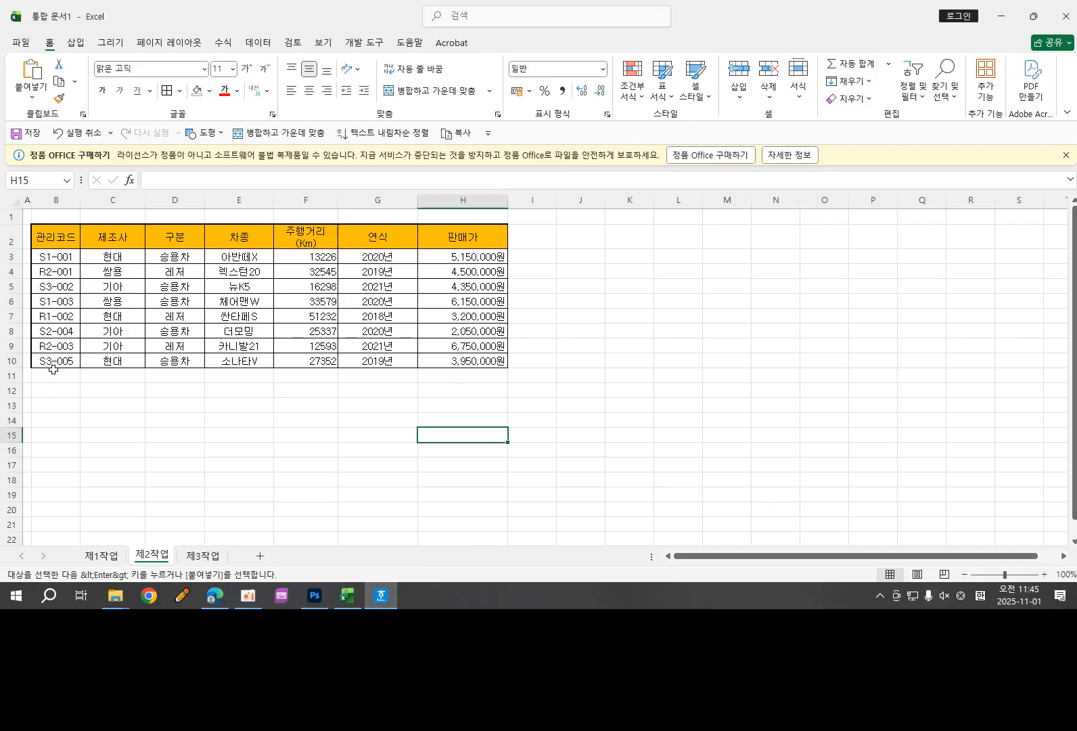
{"action": "left_click_drag", "start_coordinate": [54, 376], "coordinate": [380, 376]}
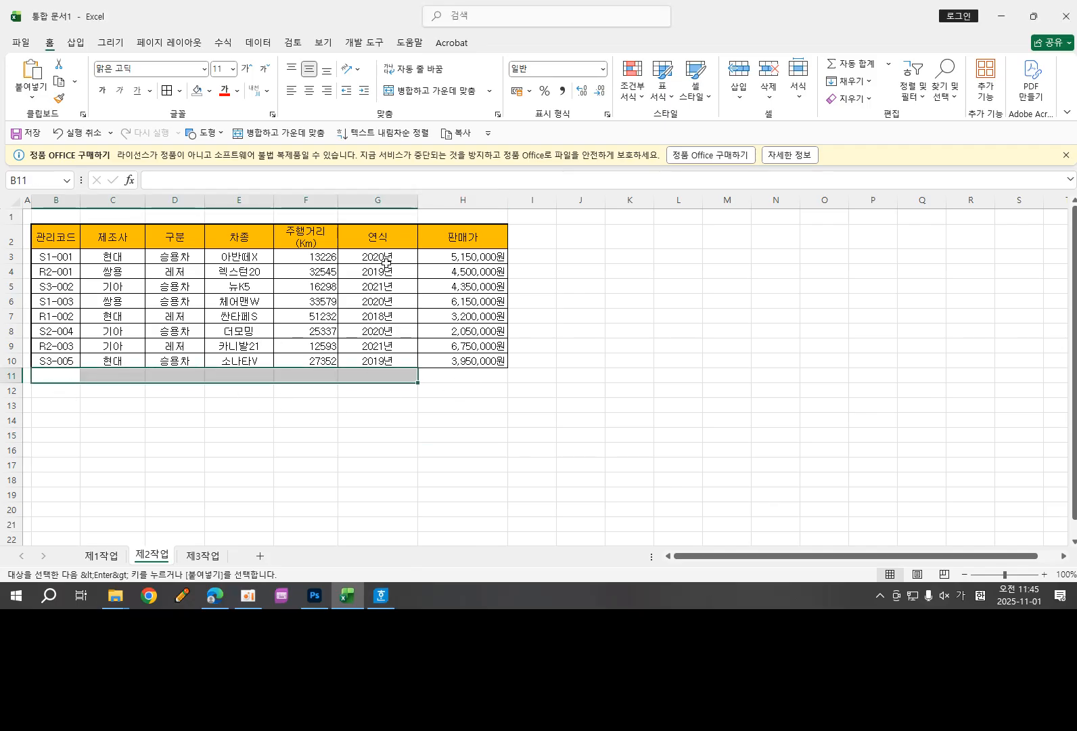
{"action": "left_click", "coordinate": [433, 91]}
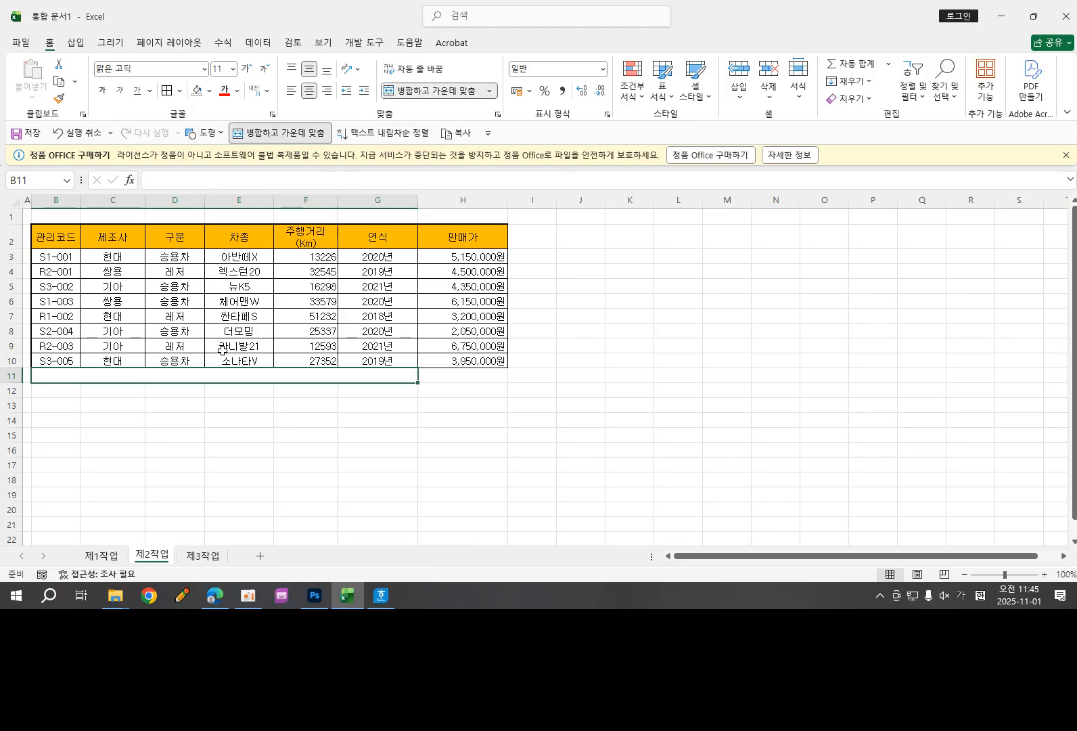
{"action": "type", "text": "판매"}
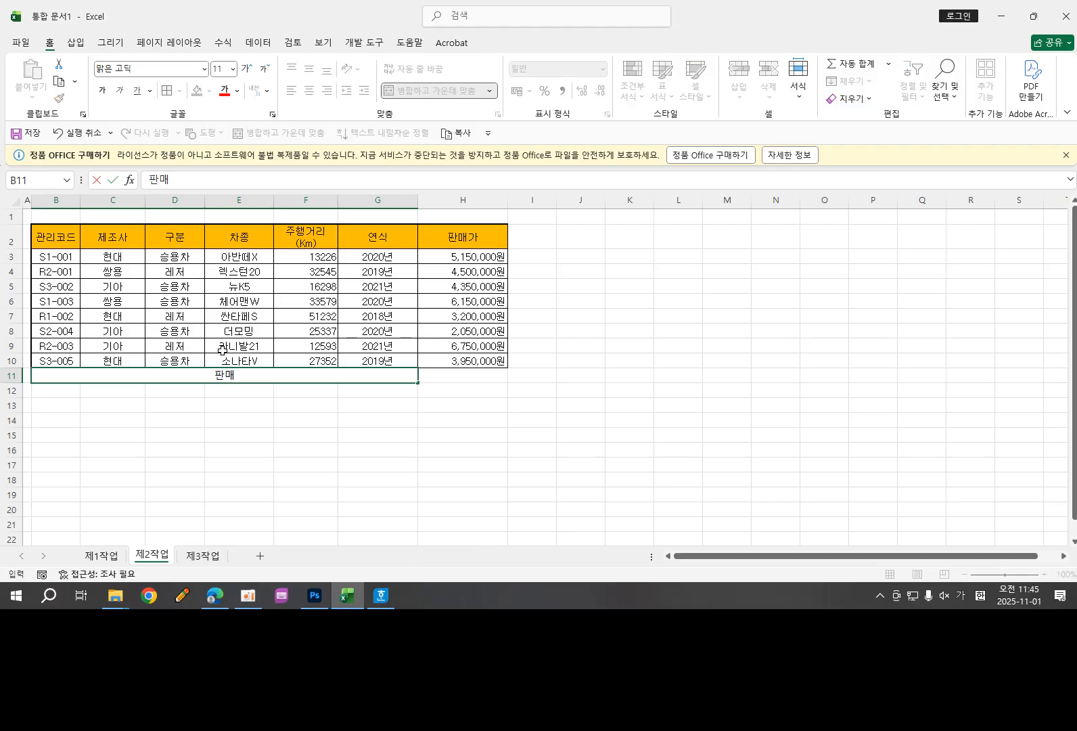
{"action": "type", "text": "가 전체"}
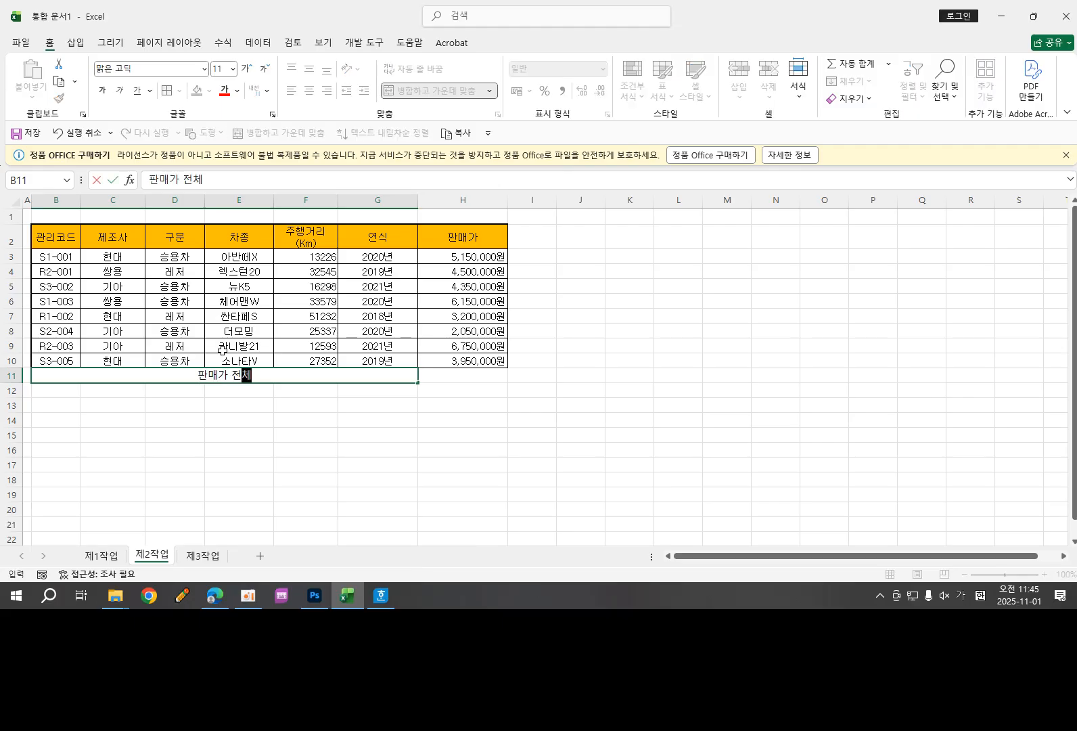
{"action": "type", "text": " 평규"}
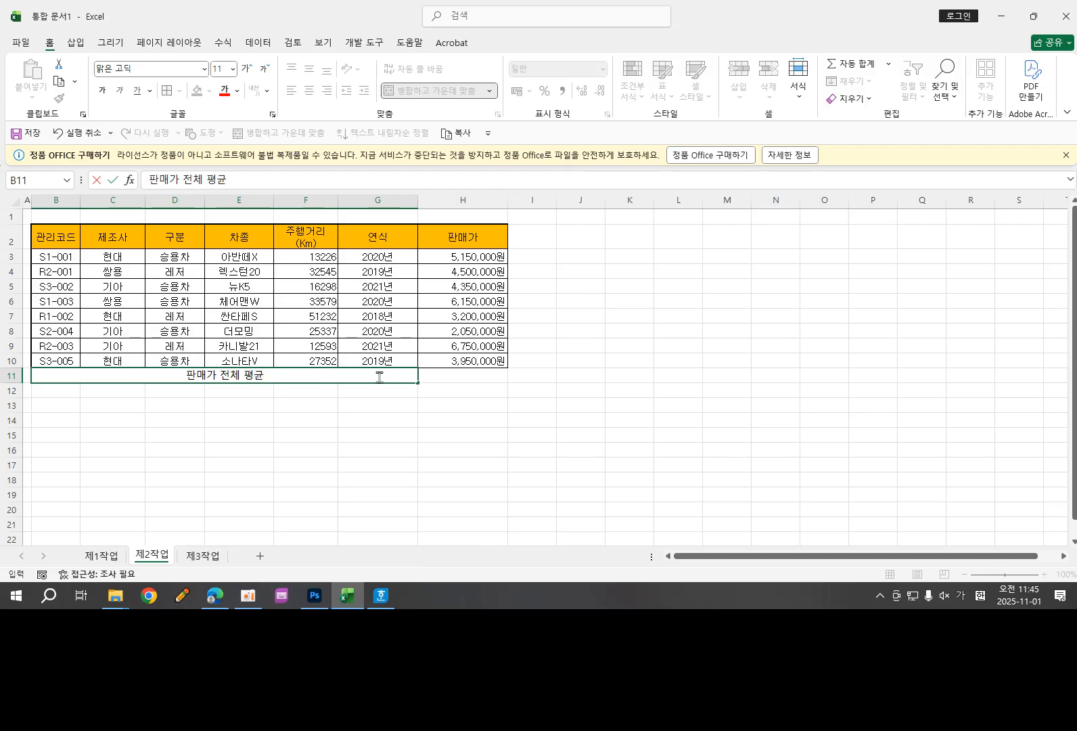
Step: Enter the formula =AVEDEV(H3:H10) in cell H11
{"action": "left_click", "coordinate": [449, 371]}
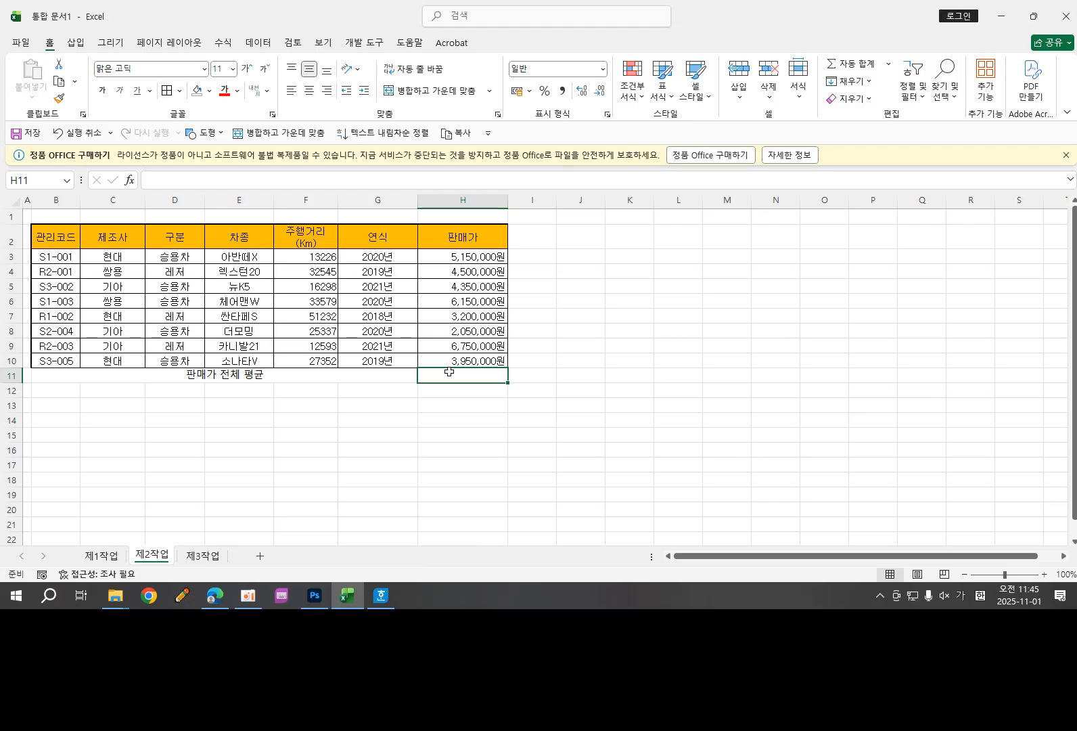
{"action": "type", "text": "="}
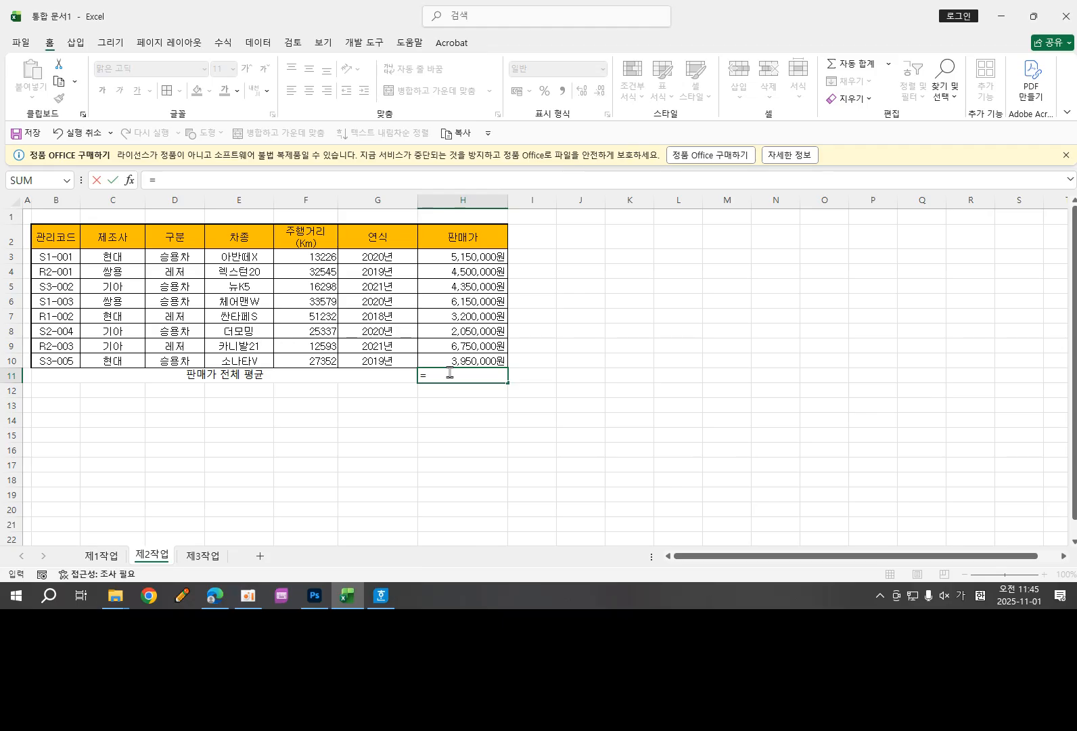
{"action": "type", "text": "ㅁ"}
{"action": "type", "text": "av"}
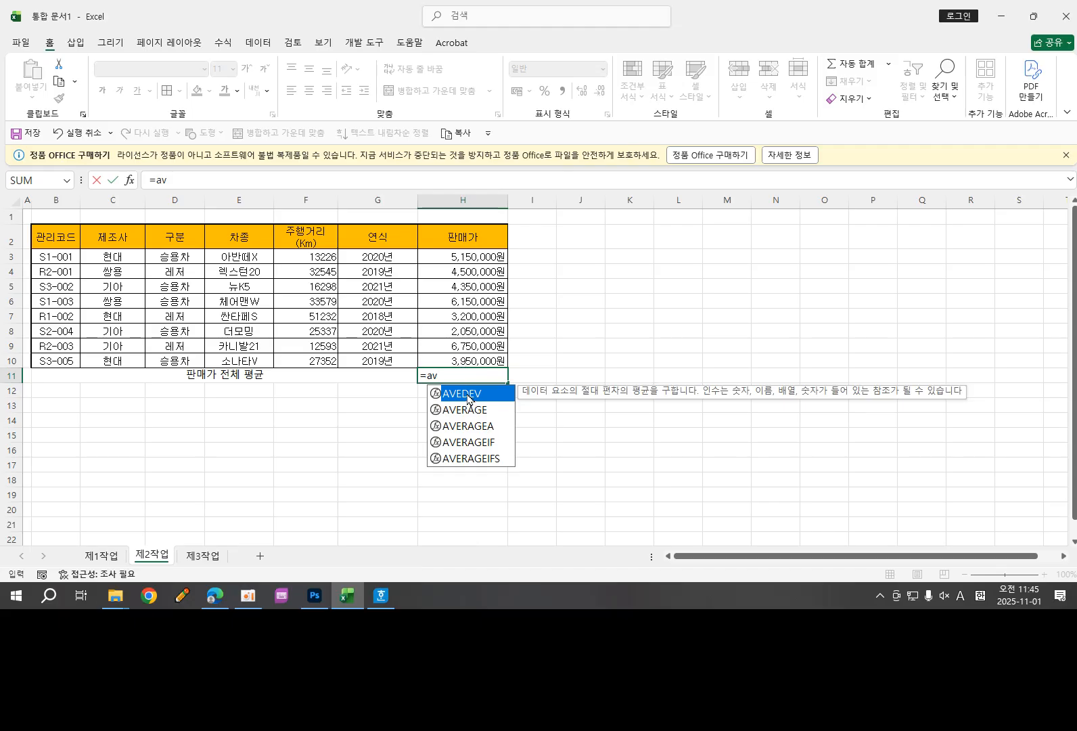
{"action": "double_click", "coordinate": [469, 394]}
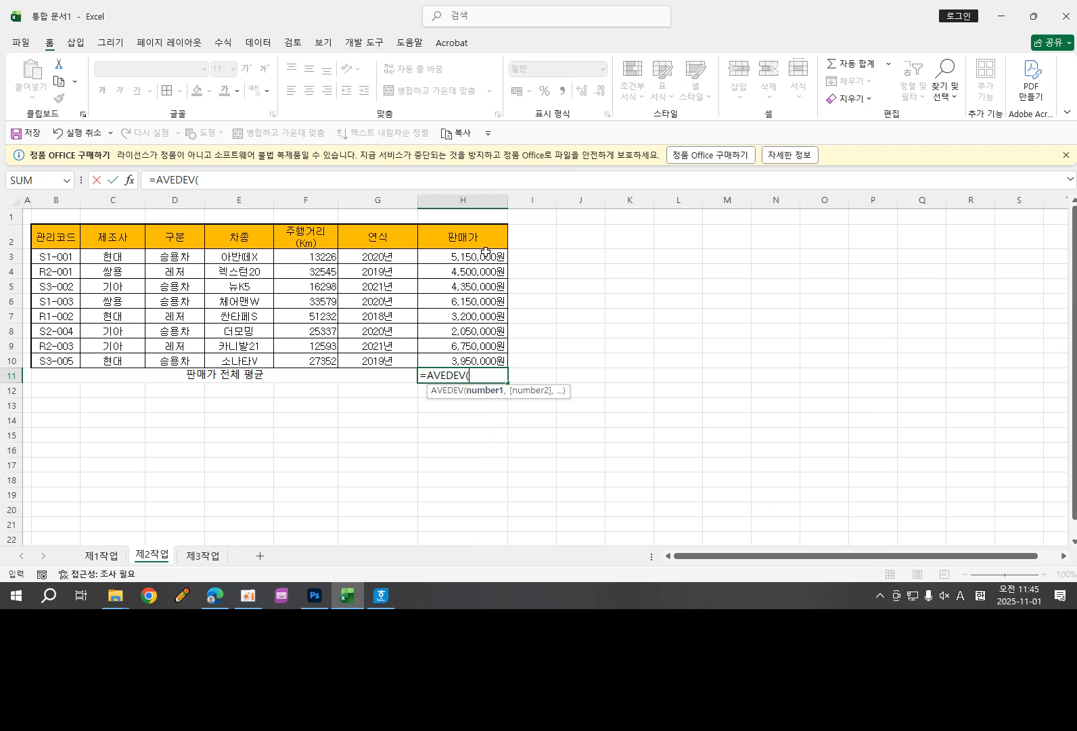
{"action": "left_click_drag", "start_coordinate": [485, 252], "coordinate": [500, 361]}
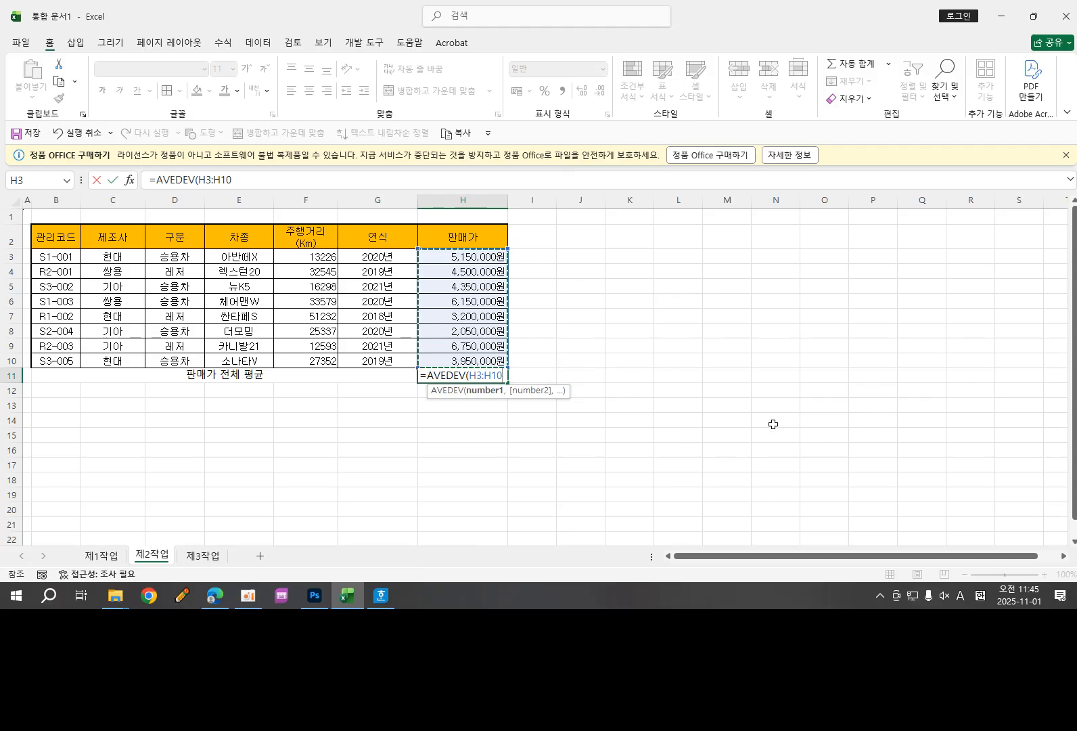
{"action": "type", "text": ")"}
{"action": "key", "text": "Return"}
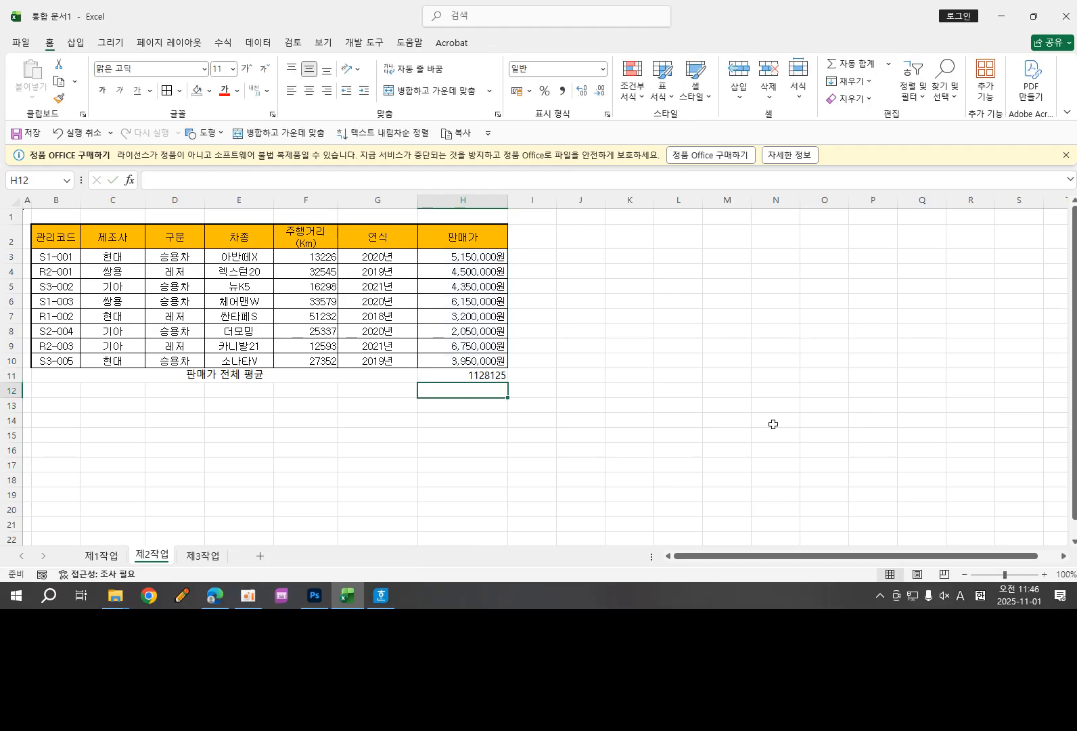
Step: Apply all borders to the 판매가 전체 평균 row B11:H11 and center its contents
{"action": "left_click", "coordinate": [474, 376]}
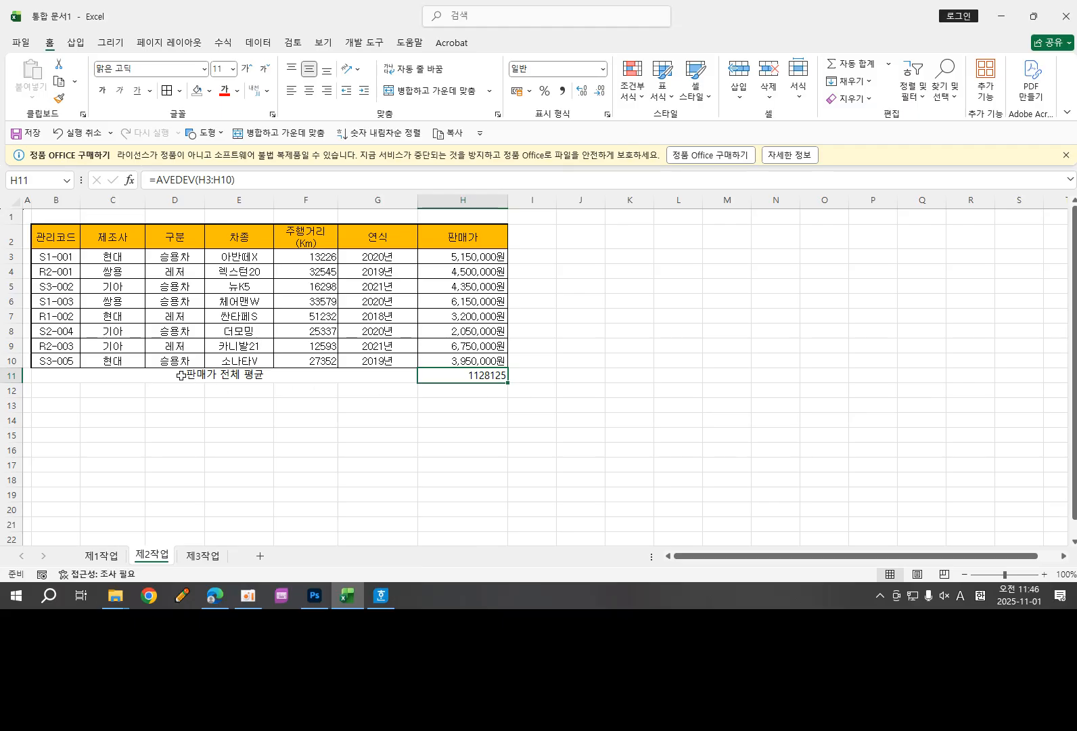
{"action": "left_click_drag", "start_coordinate": [180, 375], "coordinate": [470, 378]}
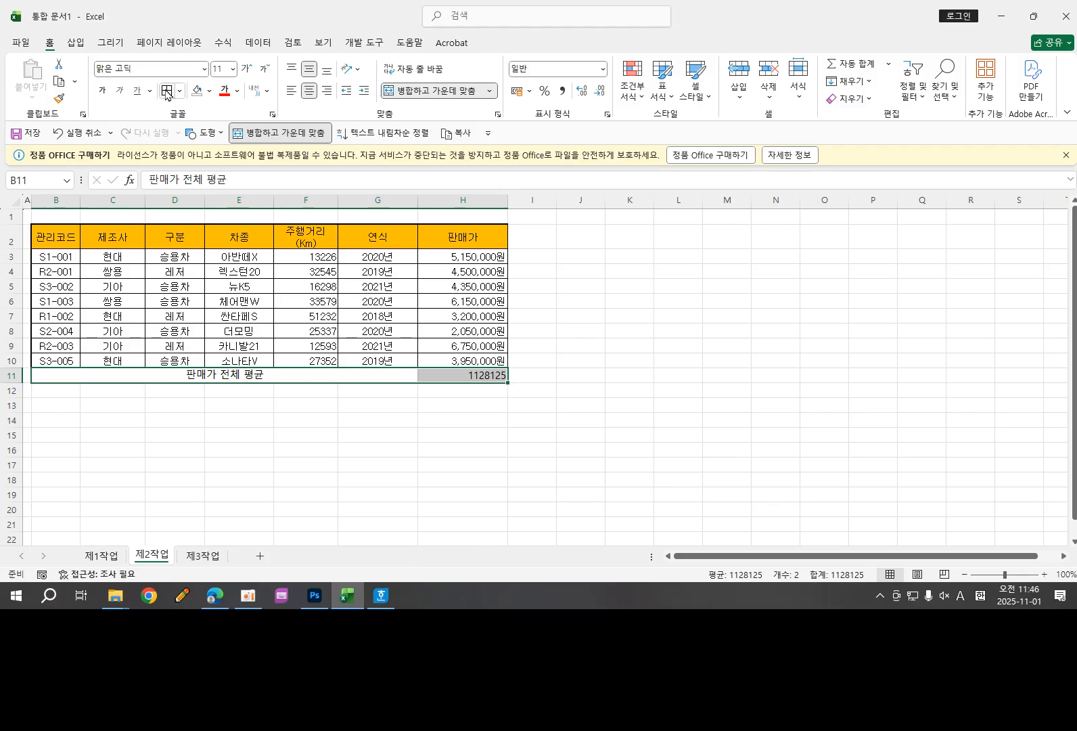
{"action": "key", "text": "ctrl+1"}
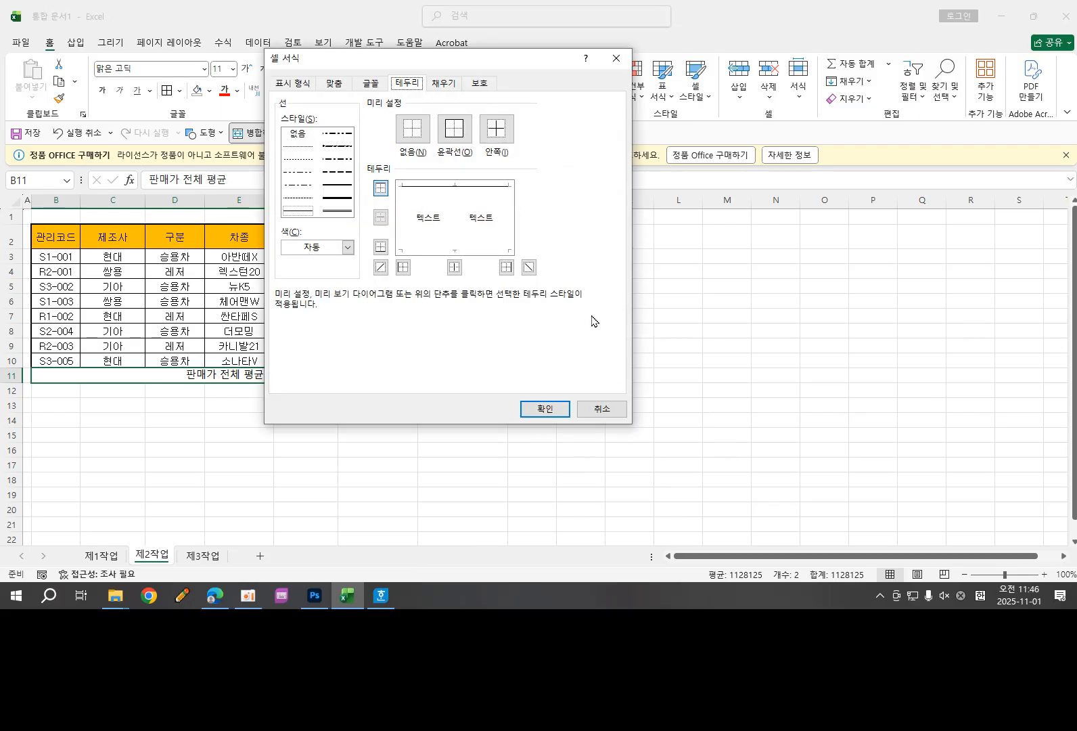
{"action": "left_click", "coordinate": [602, 409]}
{"action": "left_click", "coordinate": [181, 91]}
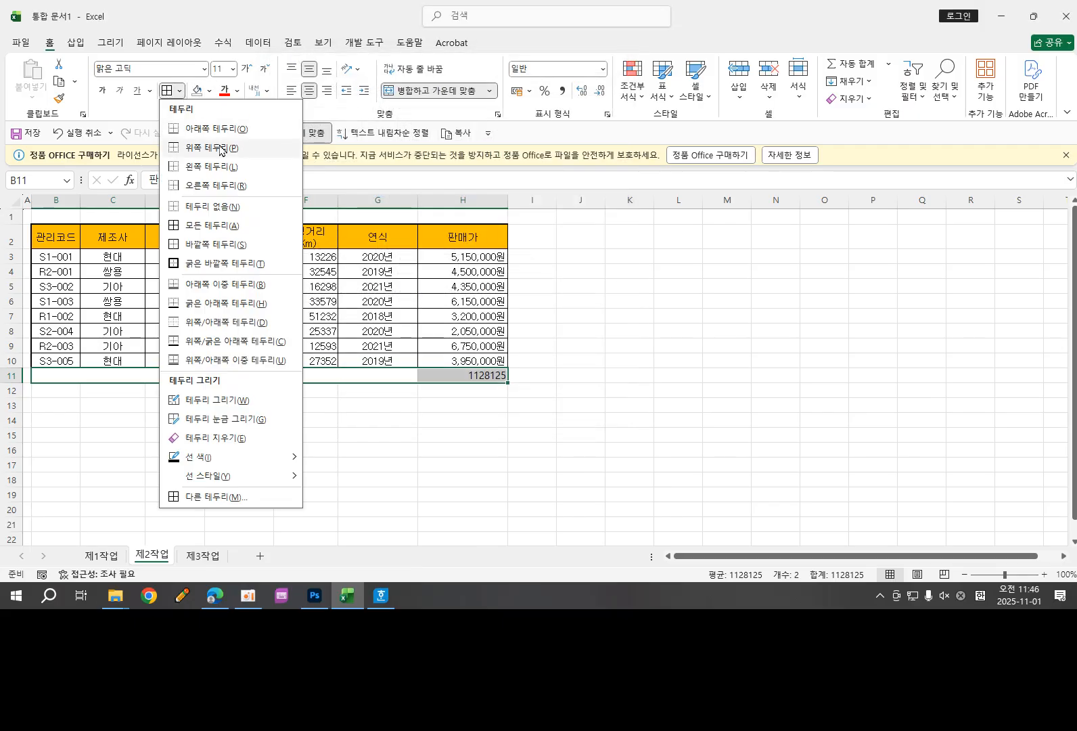
{"action": "left_click", "coordinate": [201, 226]}
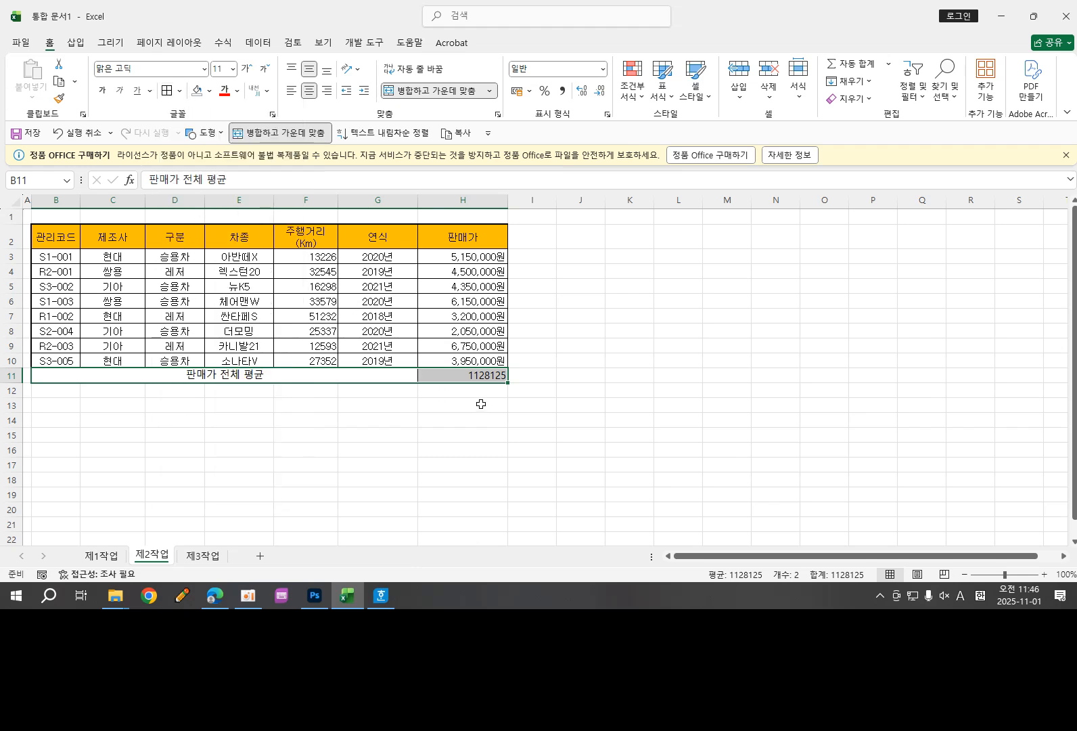
{"action": "left_click", "coordinate": [310, 91]}
{"action": "left_click", "coordinate": [310, 90]}
{"action": "left_click", "coordinate": [610, 344]}
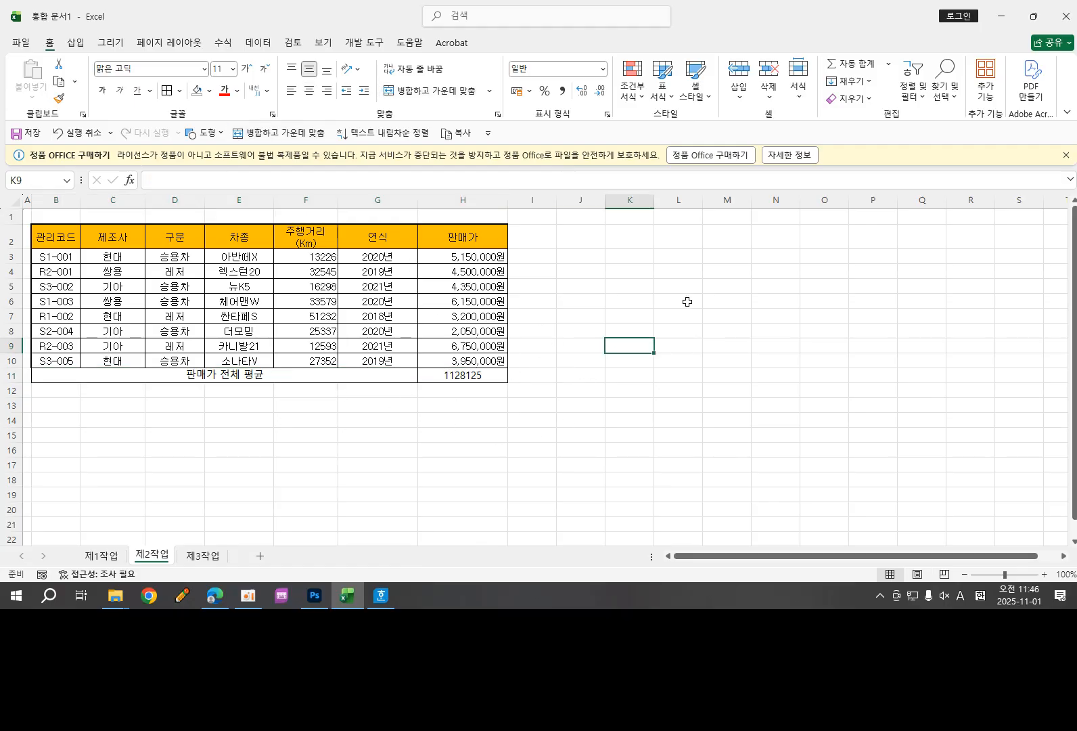
Step: Switch to the Hangul exam document and mark the AVERAGE function, border and centering requirements and the second goal-seek condition
{"action": "double_click", "coordinate": [477, 374]}
{"action": "left_click", "coordinate": [482, 370]}
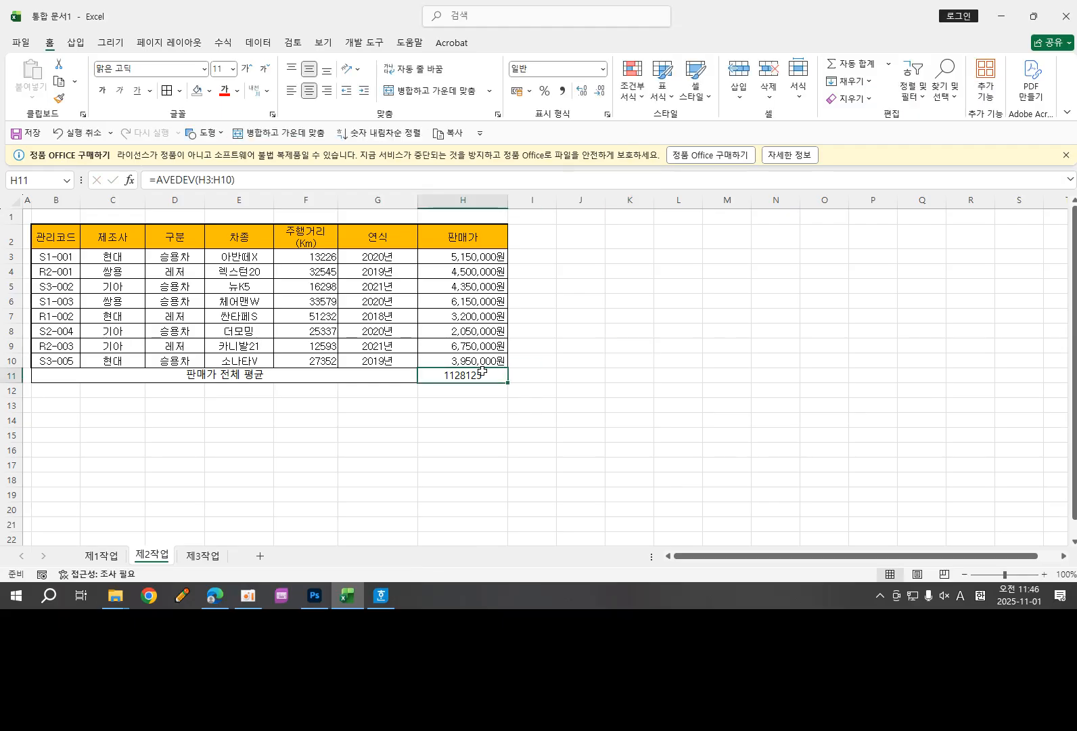
{"action": "key", "text": "alt+Tab"}
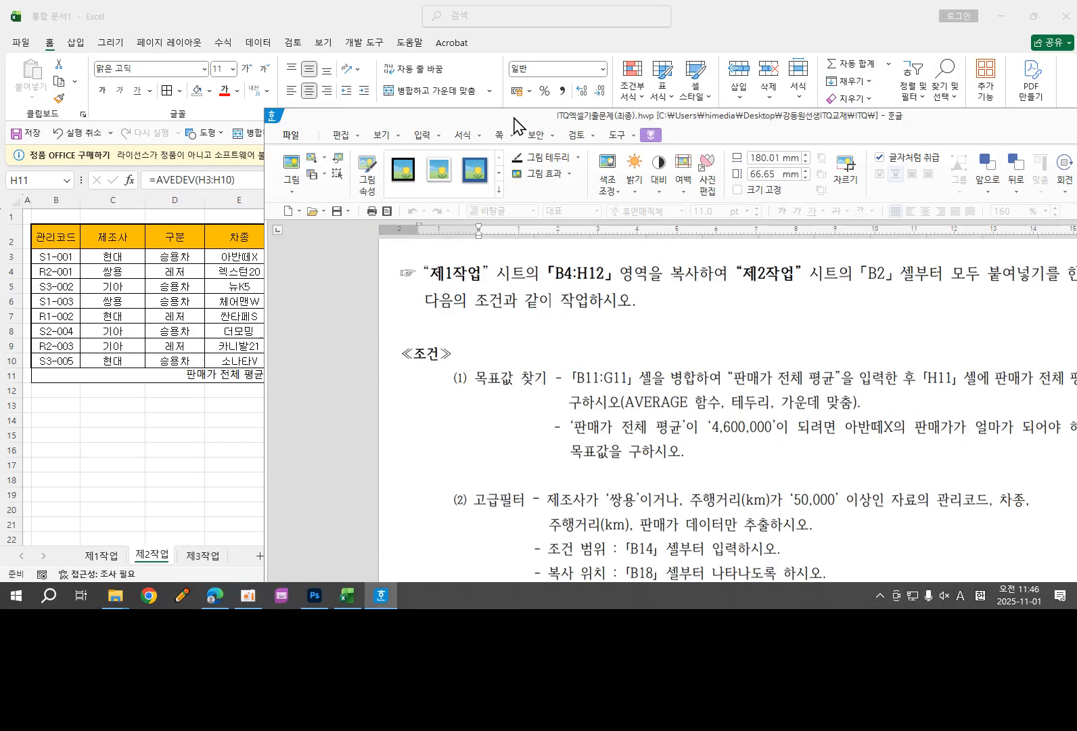
{"action": "left_click_drag", "start_coordinate": [511, 114], "coordinate": [219, 48]}
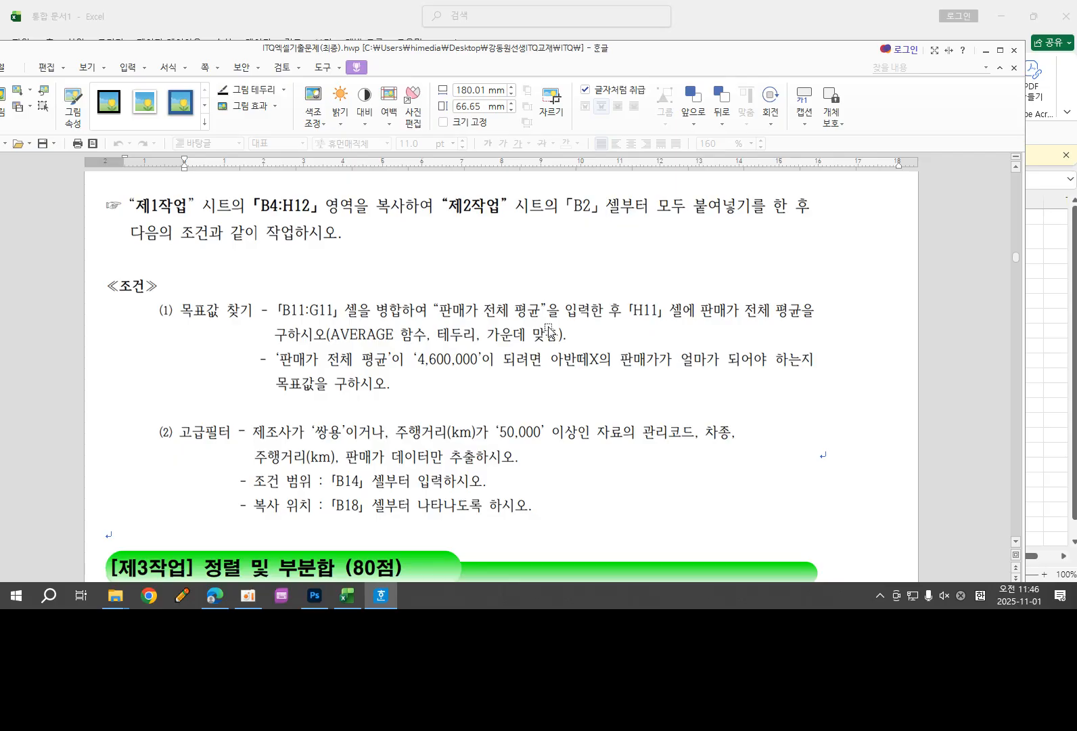
{"action": "left_click_drag", "start_coordinate": [333, 344], "coordinate": [556, 342]}
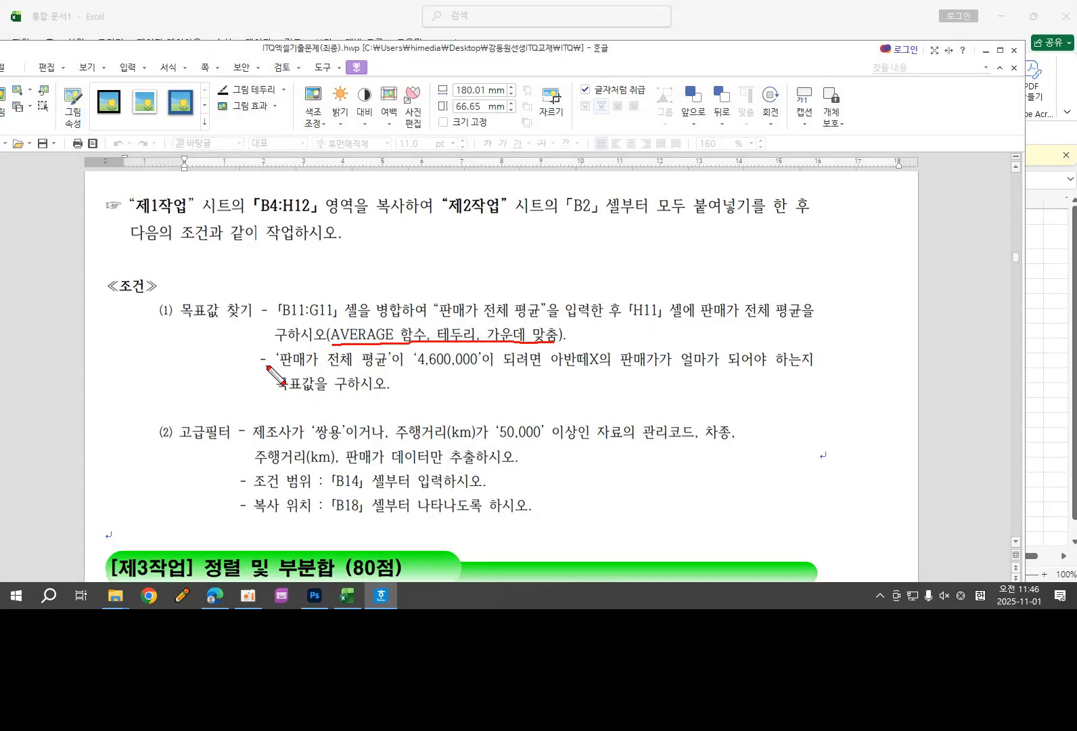
{"action": "mouse_move", "coordinate": [282, 365]}
{"action": "left_mouse_down"}
{"action": "mouse_move", "coordinate": [229, 370]}
{"action": "mouse_move", "coordinate": [264, 373]}
{"action": "left_mouse_up"}
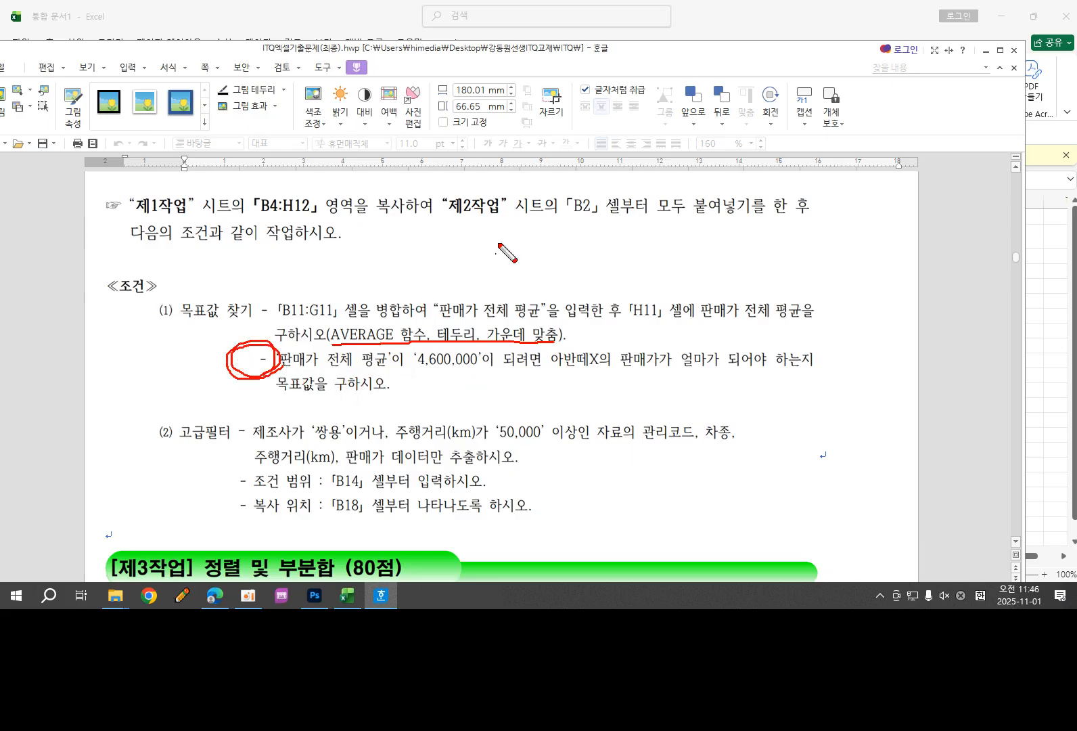
{"action": "key", "text": "Escape"}
Step: Place the exam document beside the worksheet and circle cell H11 and the 4,600,000 target average for comparison
{"action": "mouse_move", "coordinate": [481, 51]}
{"action": "left_mouse_down"}
{"action": "mouse_move", "coordinate": [1076, 58]}
{"action": "mouse_move", "coordinate": [1015, 64]}
{"action": "left_mouse_up"}
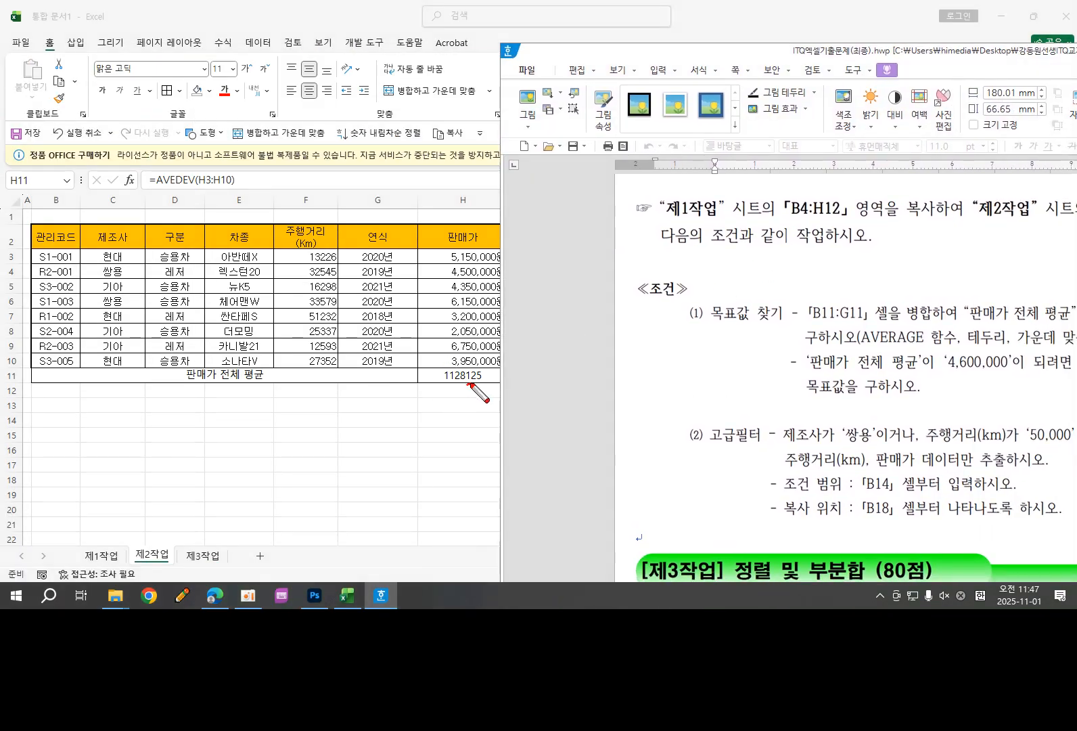
{"action": "left_click_drag", "start_coordinate": [475, 372], "coordinate": [472, 398]}
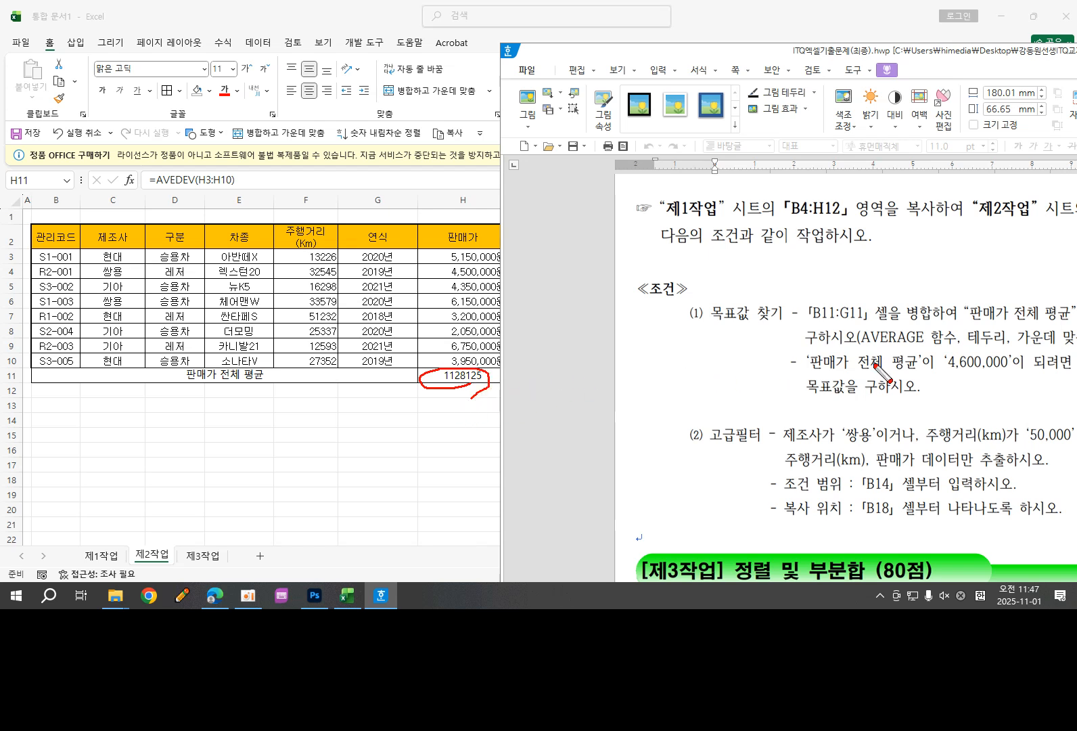
{"action": "mouse_move", "coordinate": [993, 376]}
{"action": "left_mouse_down"}
{"action": "mouse_move", "coordinate": [966, 381]}
{"action": "mouse_move", "coordinate": [990, 333]}
{"action": "mouse_move", "coordinate": [1028, 375]}
{"action": "mouse_move", "coordinate": [965, 383]}
{"action": "left_mouse_up"}
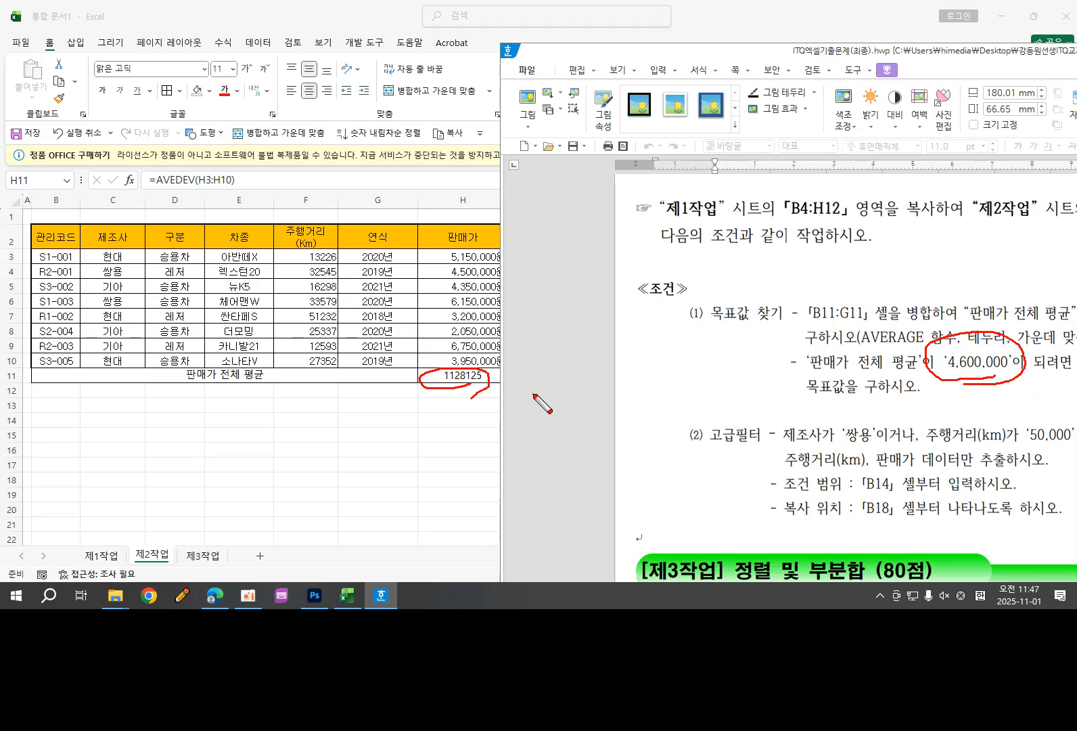
{"action": "key", "text": "Escape"}
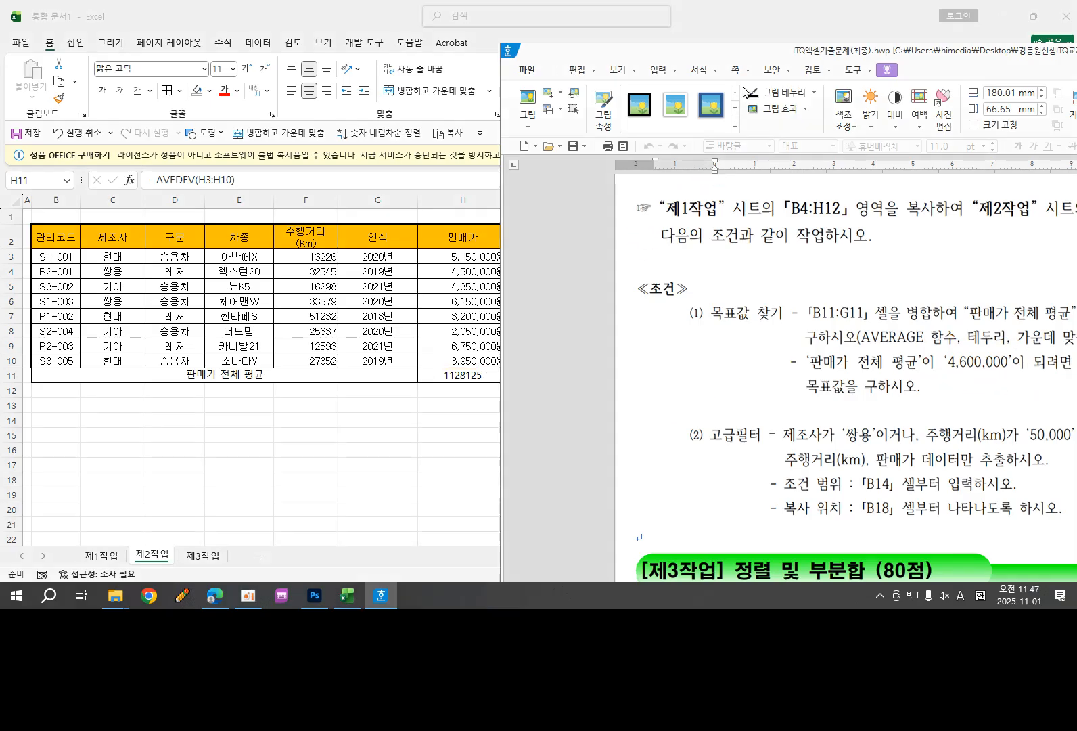
Step: Maximize the exam document and mark 아반떼X and its 판매가 in the [제2작업] goal-seek condition
{"action": "mouse_move", "coordinate": [747, 54]}
{"action": "left_mouse_down"}
{"action": "mouse_move", "coordinate": [278, 83]}
{"action": "mouse_move", "coordinate": [36, 14]}
{"action": "mouse_move", "coordinate": [0, 136]}
{"action": "left_mouse_up"}
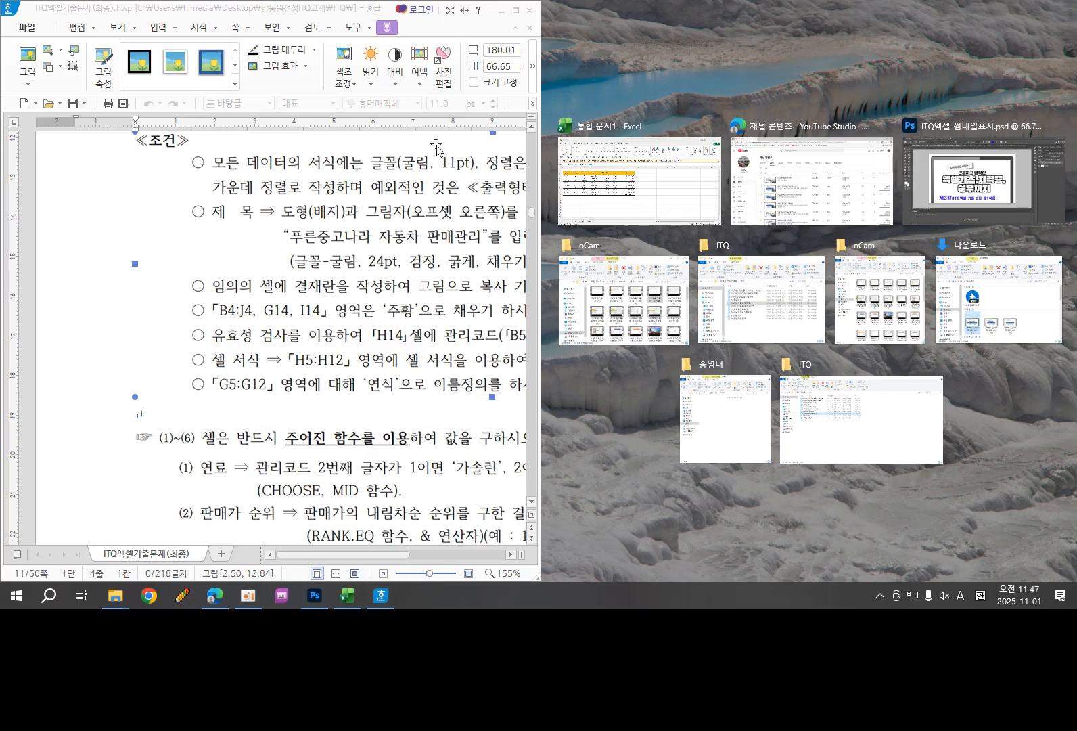
{"action": "left_click", "coordinate": [515, 10]}
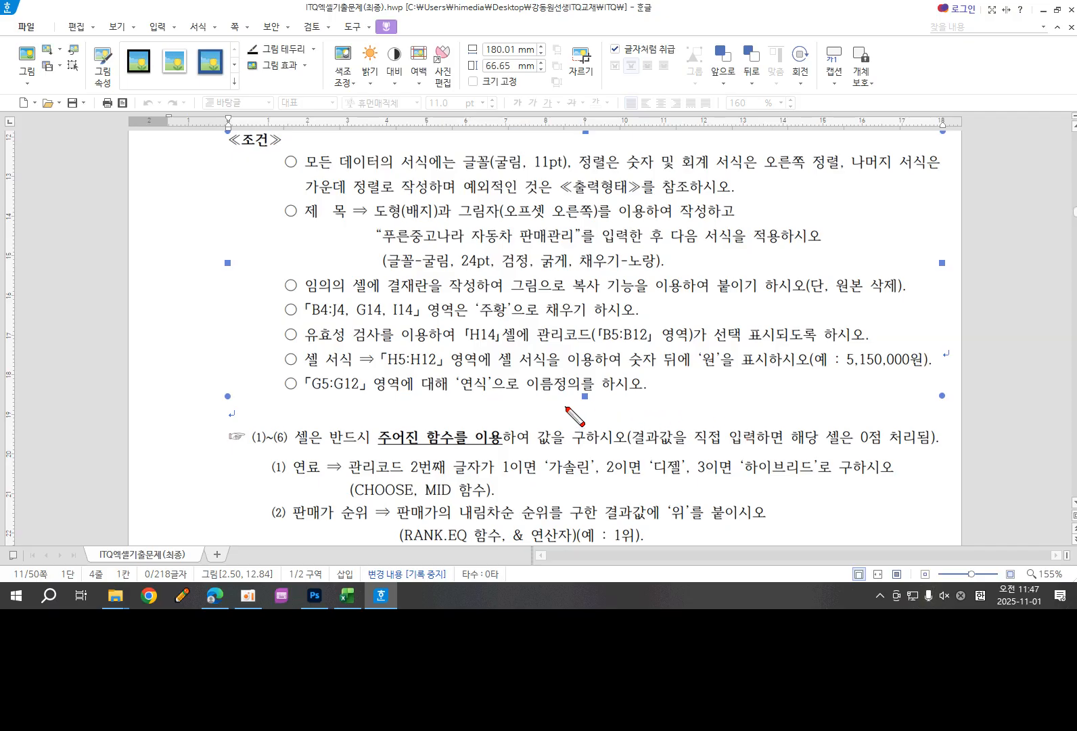
{"action": "scroll", "coordinate": [566, 408], "scroll_direction": "down", "scroll_amount": 10}
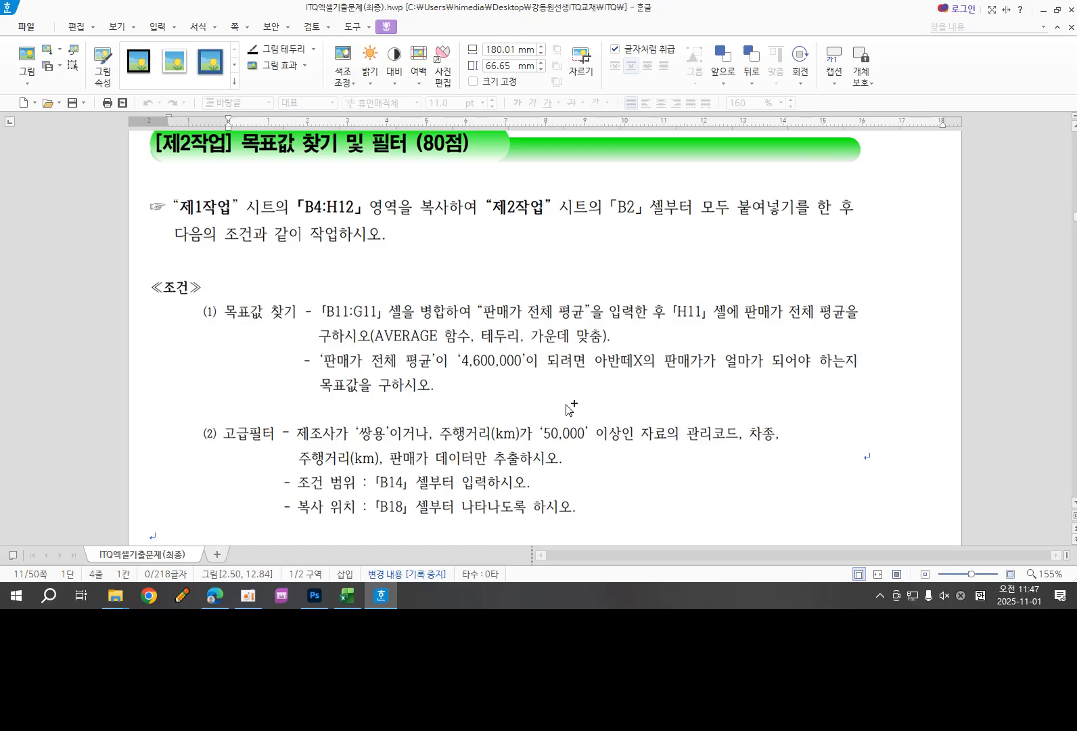
{"action": "left_click", "coordinate": [559, 357]}
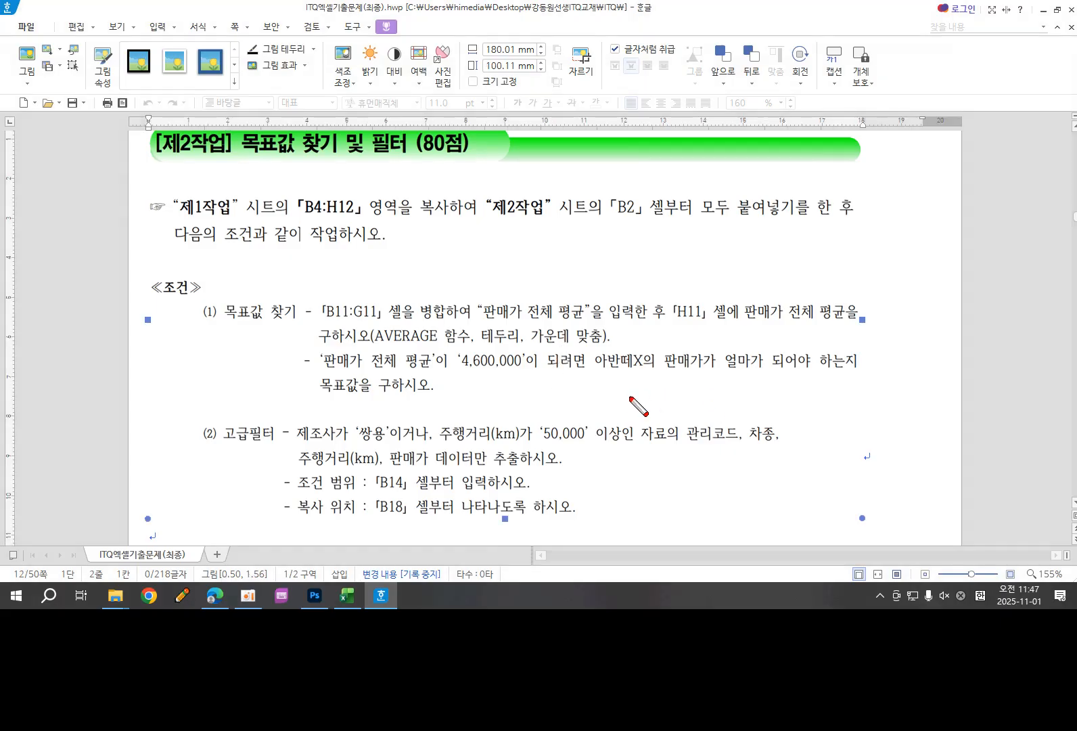
{"action": "mouse_move", "coordinate": [586, 369]}
{"action": "left_mouse_down"}
{"action": "mouse_move", "coordinate": [651, 370]}
{"action": "mouse_move", "coordinate": [690, 337]}
{"action": "mouse_move", "coordinate": [697, 375]}
{"action": "left_mouse_up"}
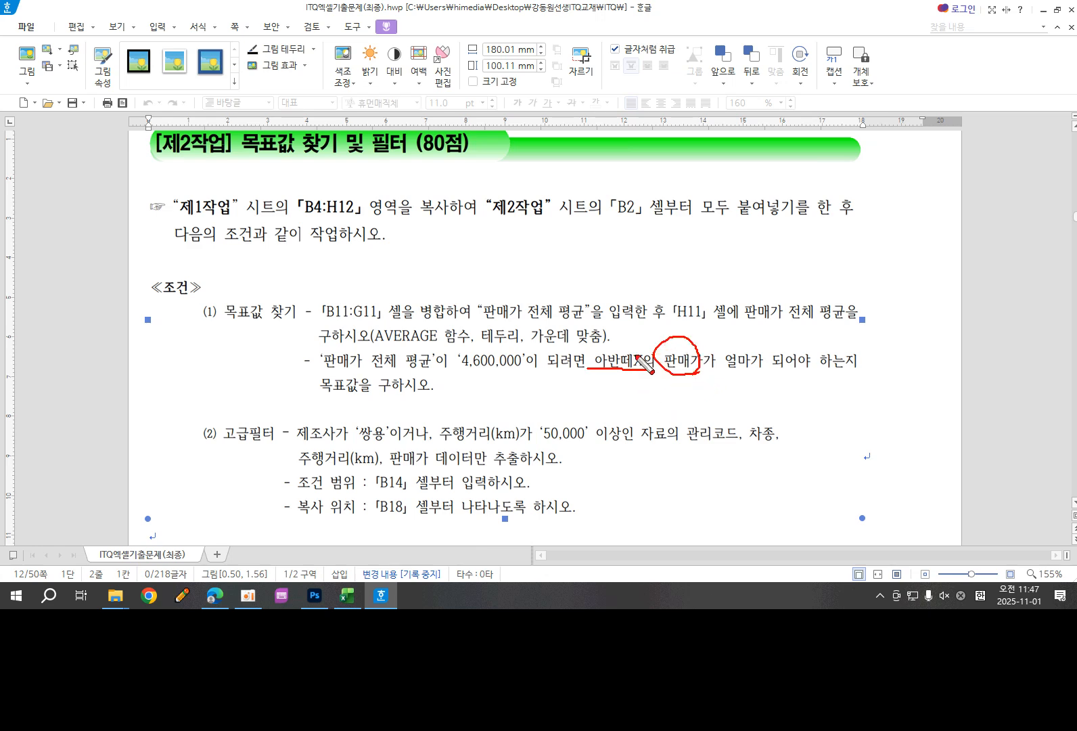
{"action": "key", "text": "Escape"}
Step: Return to the Excel workbook and clear the AVEDEV formula from cell H11
{"action": "left_click_drag", "start_coordinate": [947, 121], "coordinate": [1076, 121]}
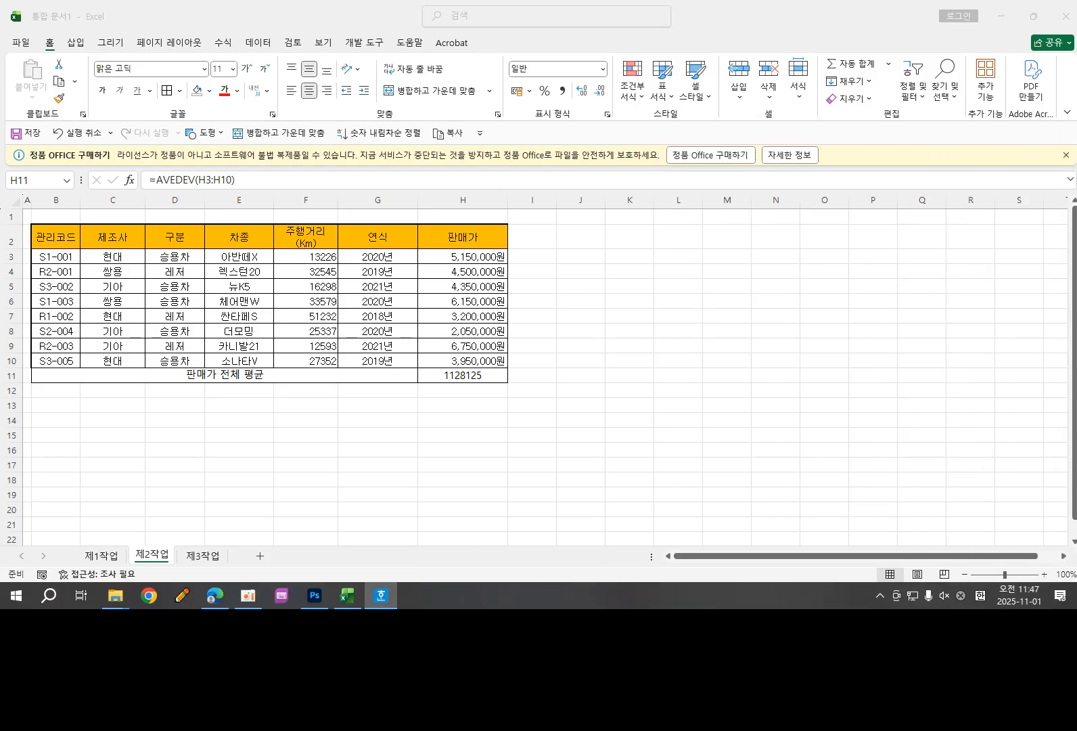
{"action": "left_click", "coordinate": [472, 373]}
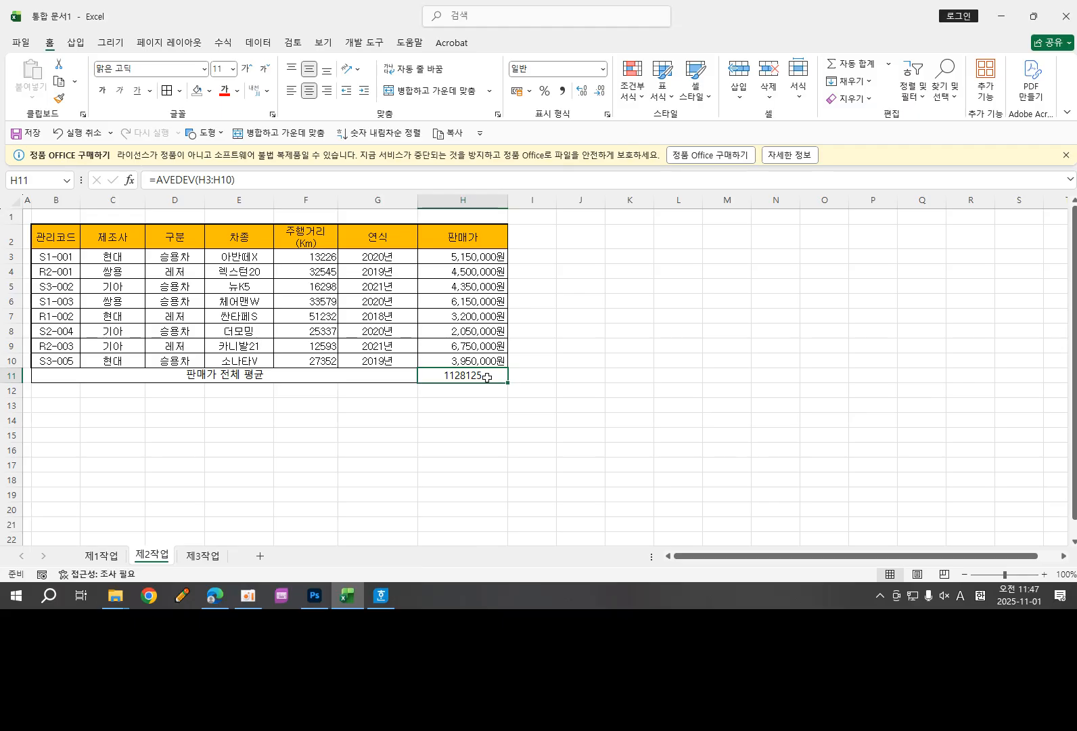
{"action": "key", "text": "Delete"}
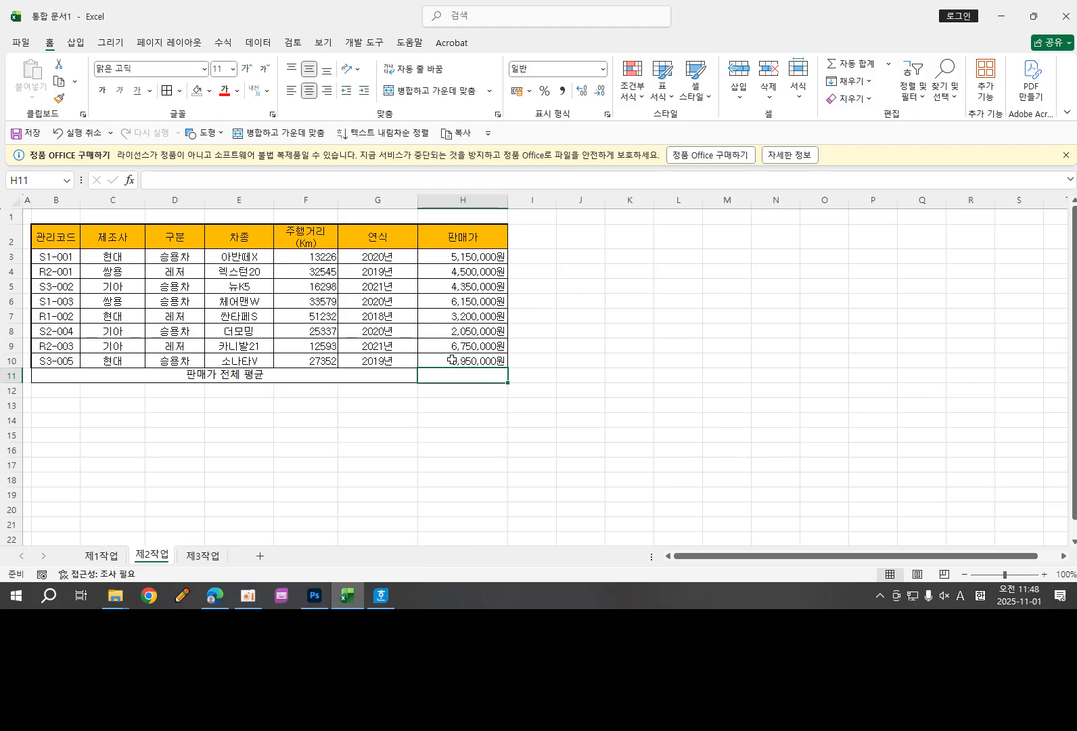
Step: Try the formula =AVEDEV(H3:H10) in cell H11
{"action": "type", "text": "=av"}
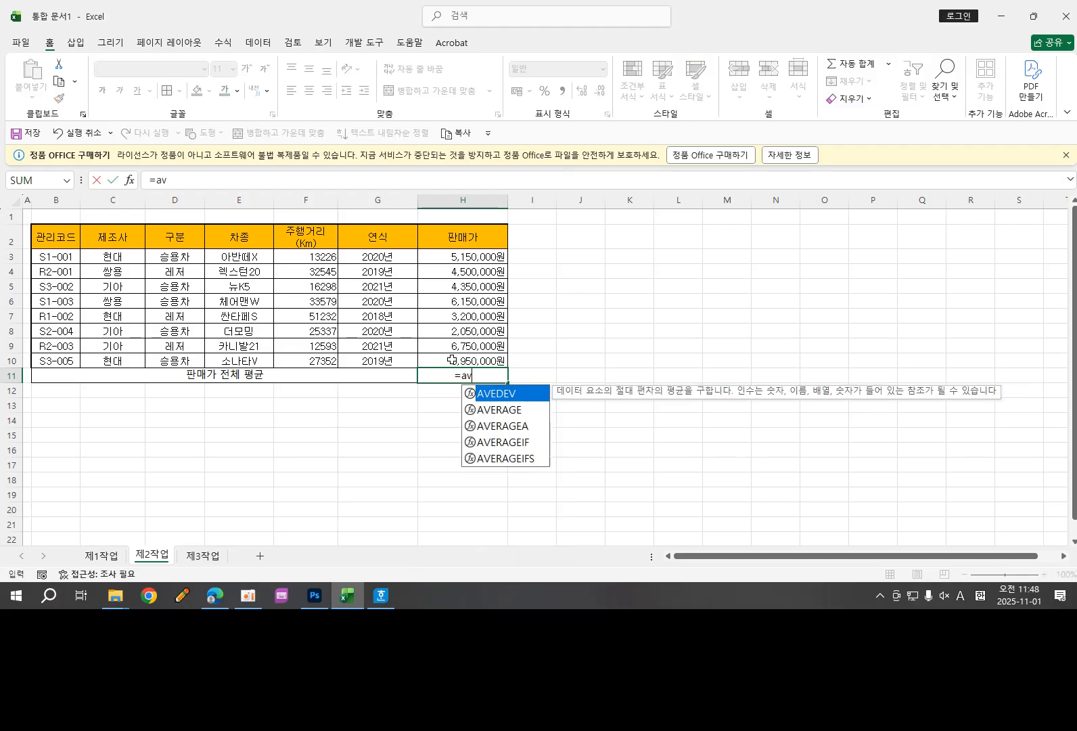
{"action": "double_click", "coordinate": [500, 394]}
{"action": "left_click_drag", "start_coordinate": [476, 259], "coordinate": [478, 362]}
{"action": "type", "text": ")"}
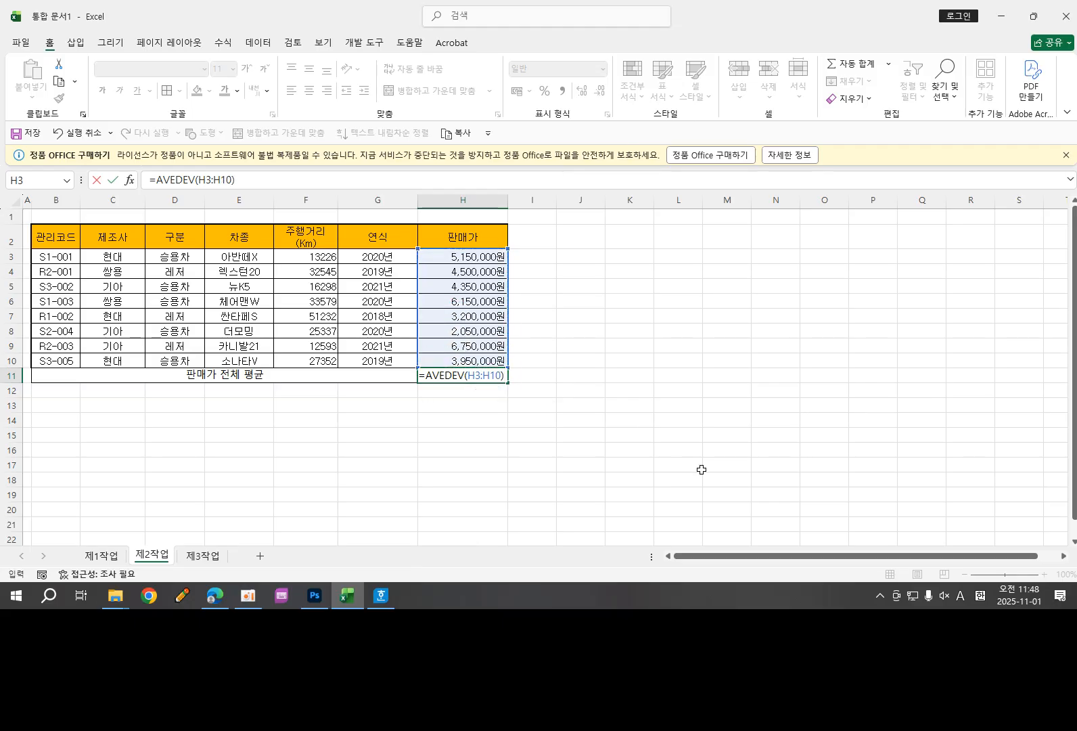
{"action": "key", "text": "Return"}
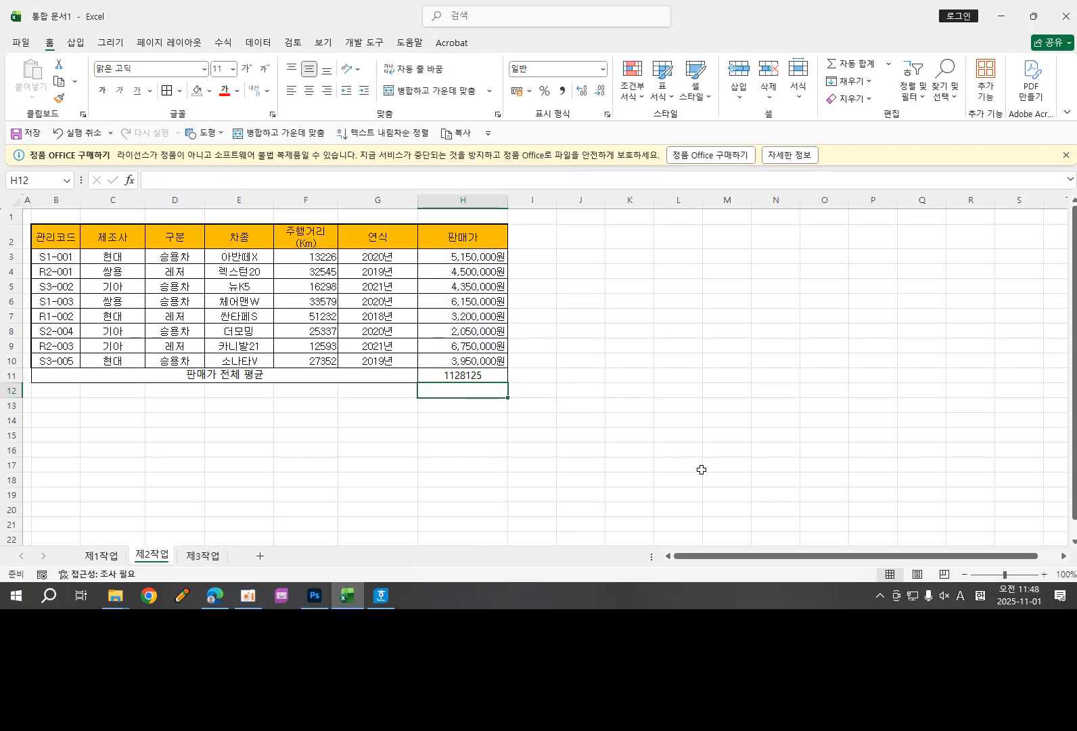
Step: Replace the formula in cell H11 with =AVERAGE(H3:H10) to average the 판매가 values
{"action": "left_click", "coordinate": [477, 376]}
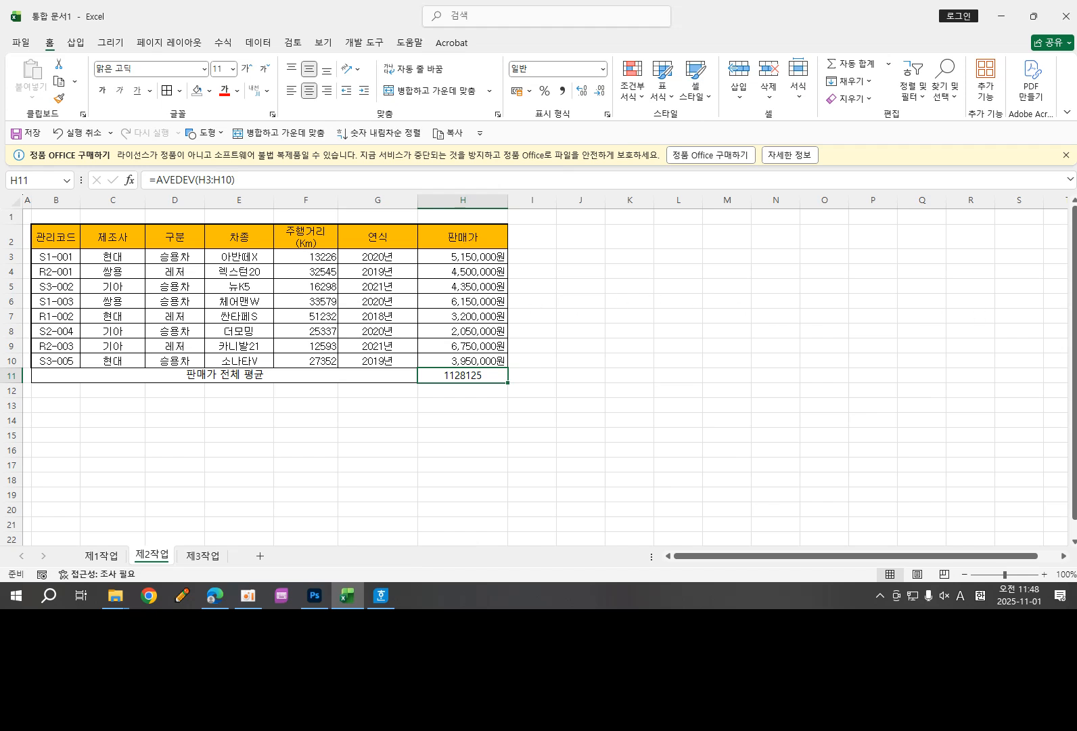
{"action": "type", "text": "=av"}
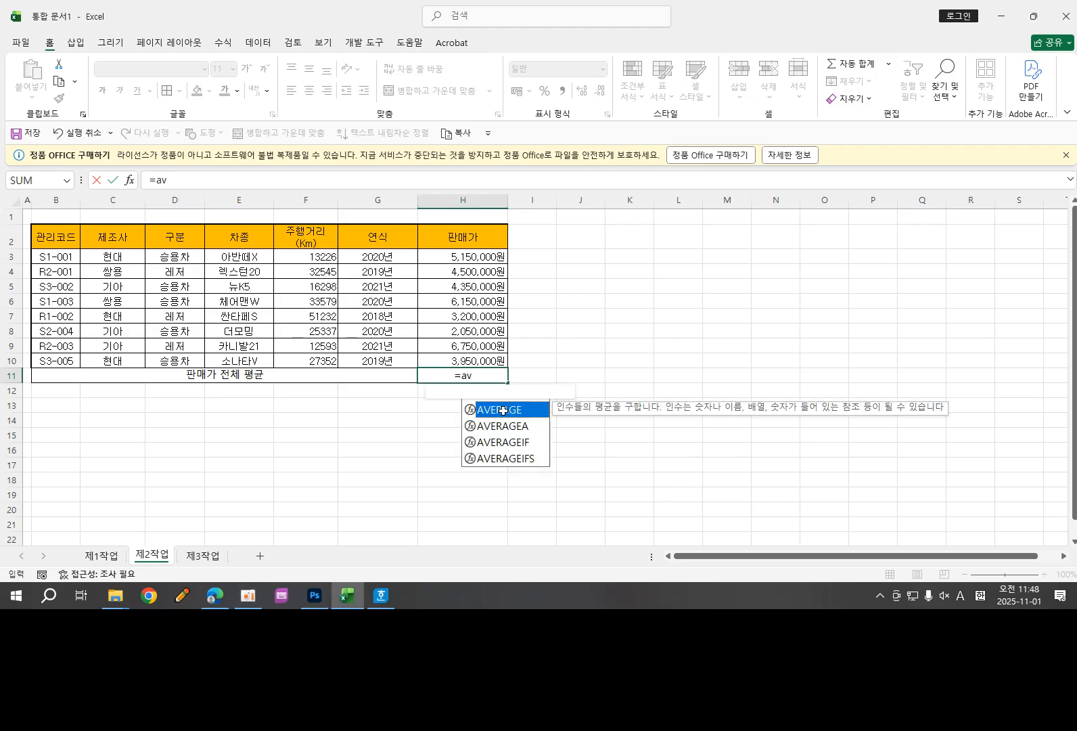
{"action": "double_click", "coordinate": [504, 416]}
{"action": "left_click_drag", "start_coordinate": [477, 257], "coordinate": [482, 360]}
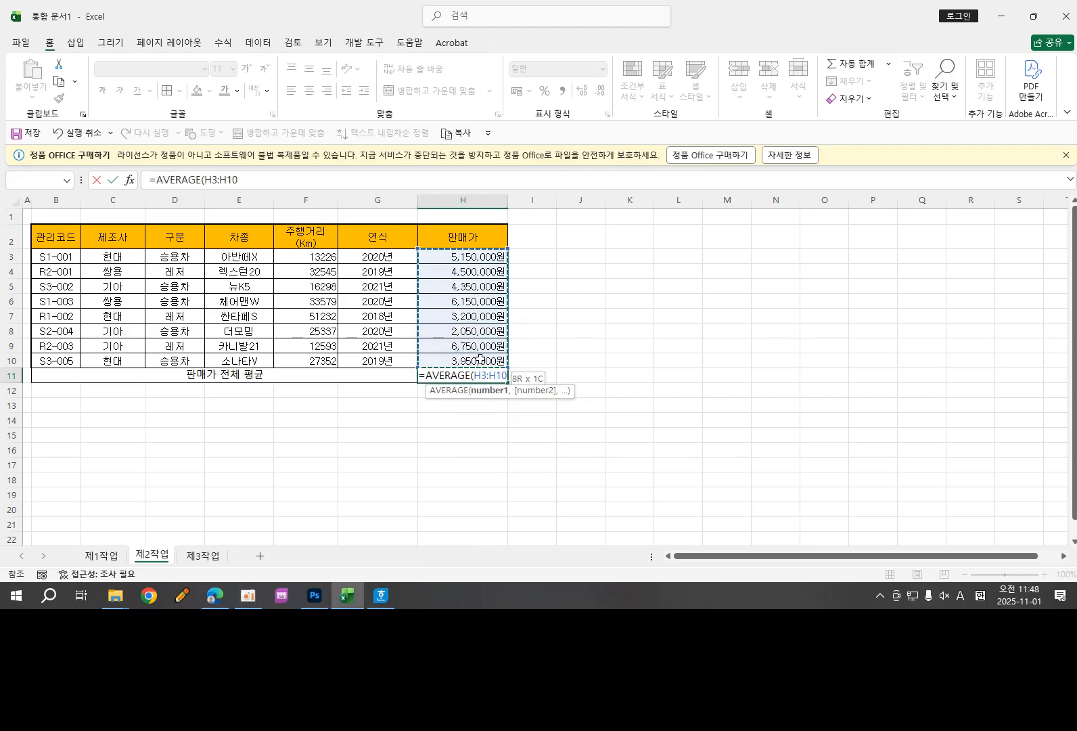
{"action": "type", "text": ")"}
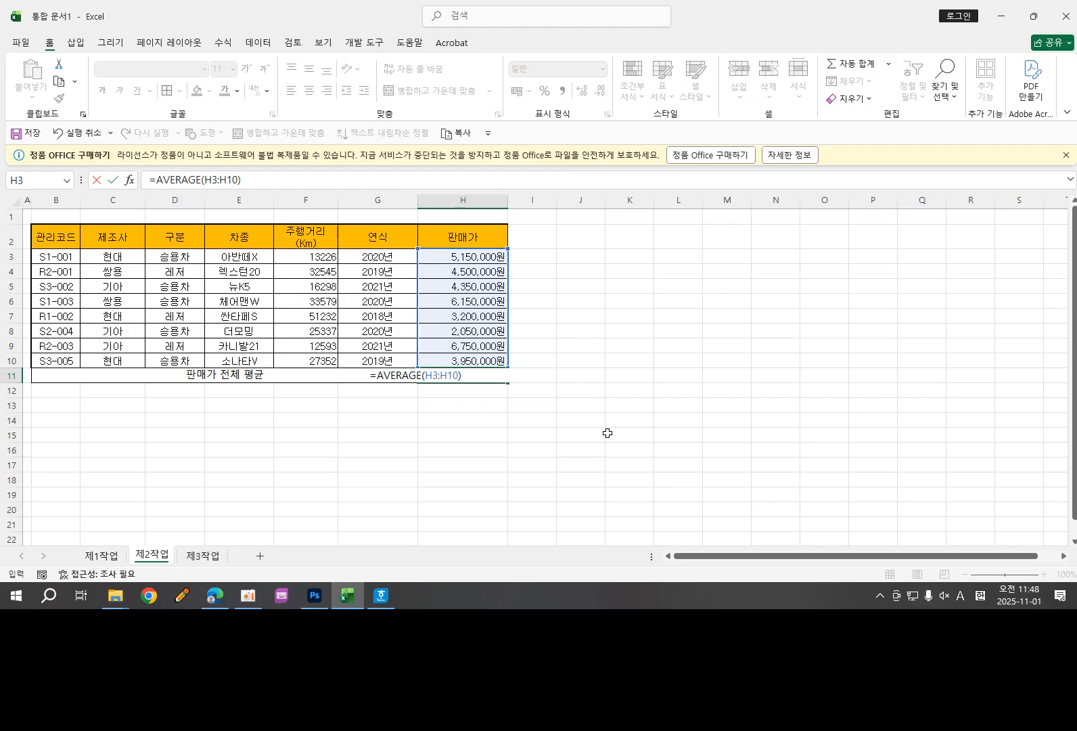
{"action": "key", "text": "Return"}
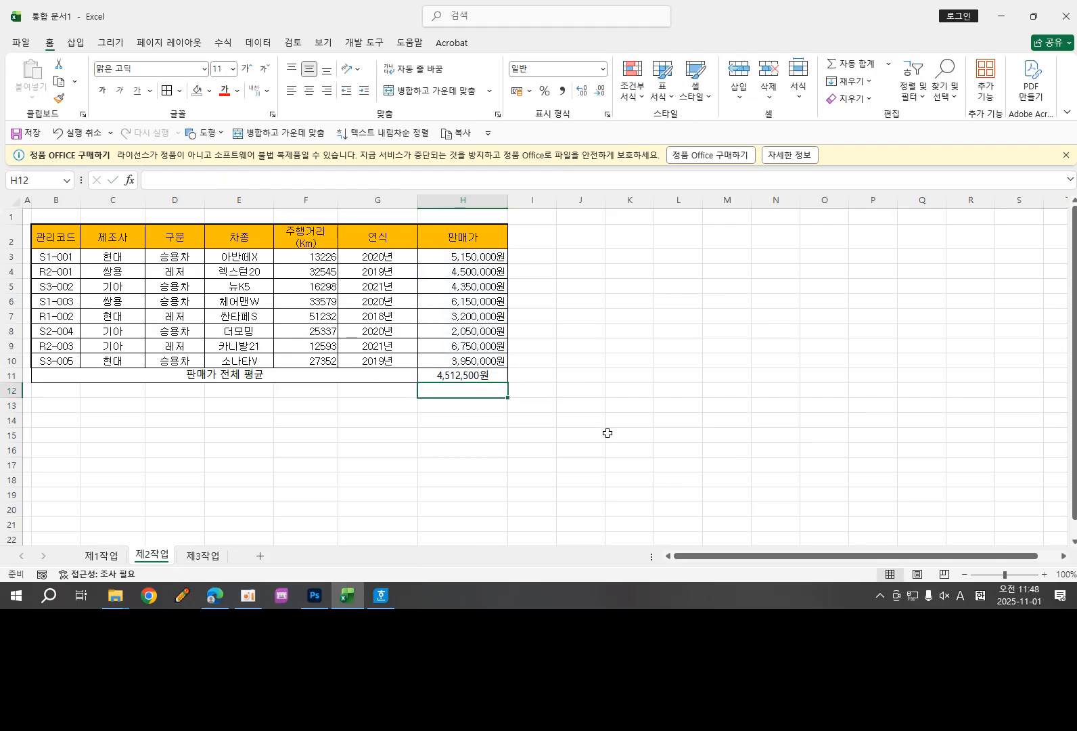
Step: Set up Goal Seek with formula cell H11, target value 4600000 and 아반떼X's 판매가 cell H3 as the changing cell
{"action": "left_click", "coordinate": [478, 375]}
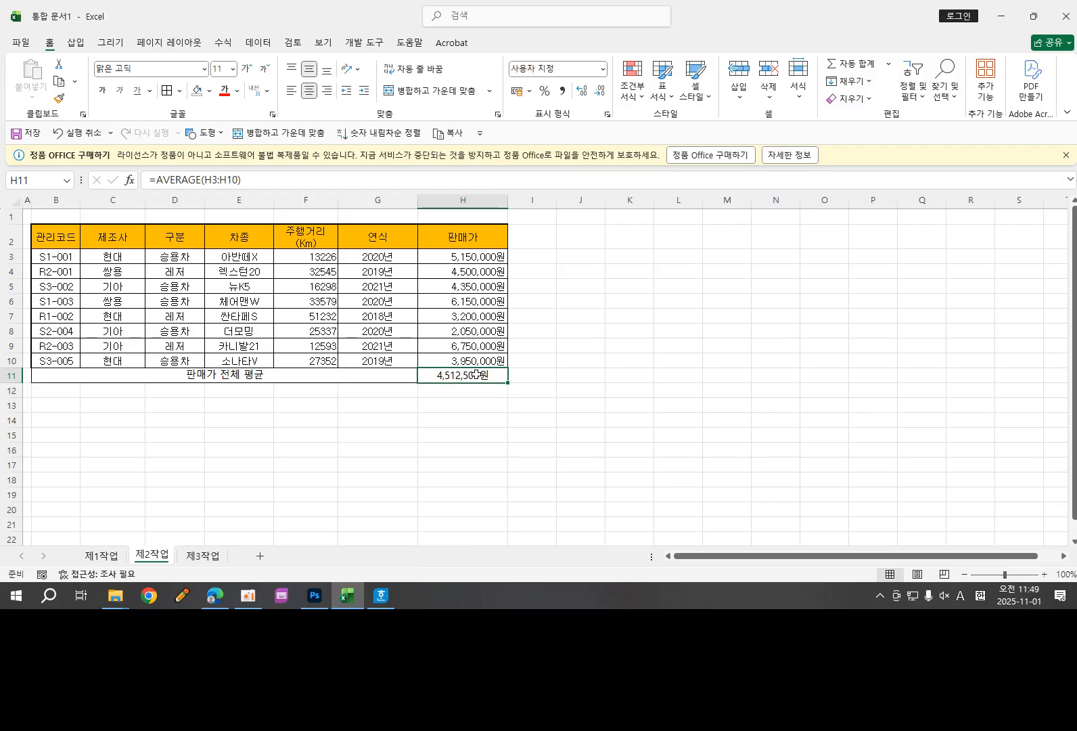
{"action": "left_click", "coordinate": [259, 43]}
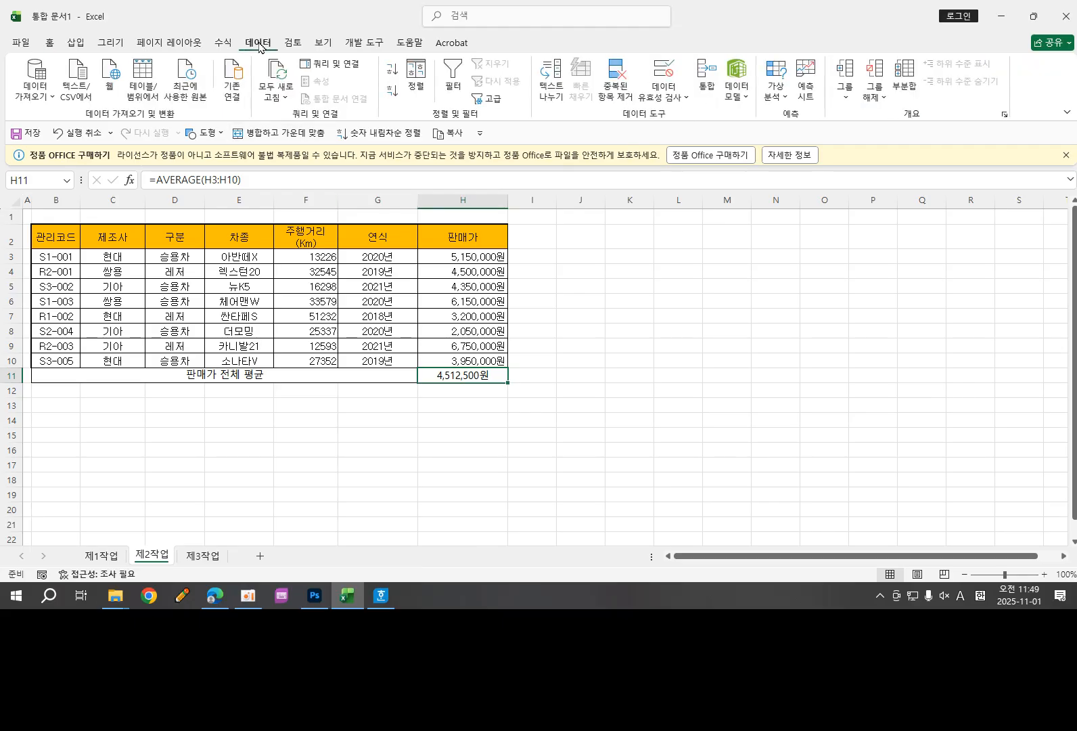
{"action": "left_click", "coordinate": [787, 98]}
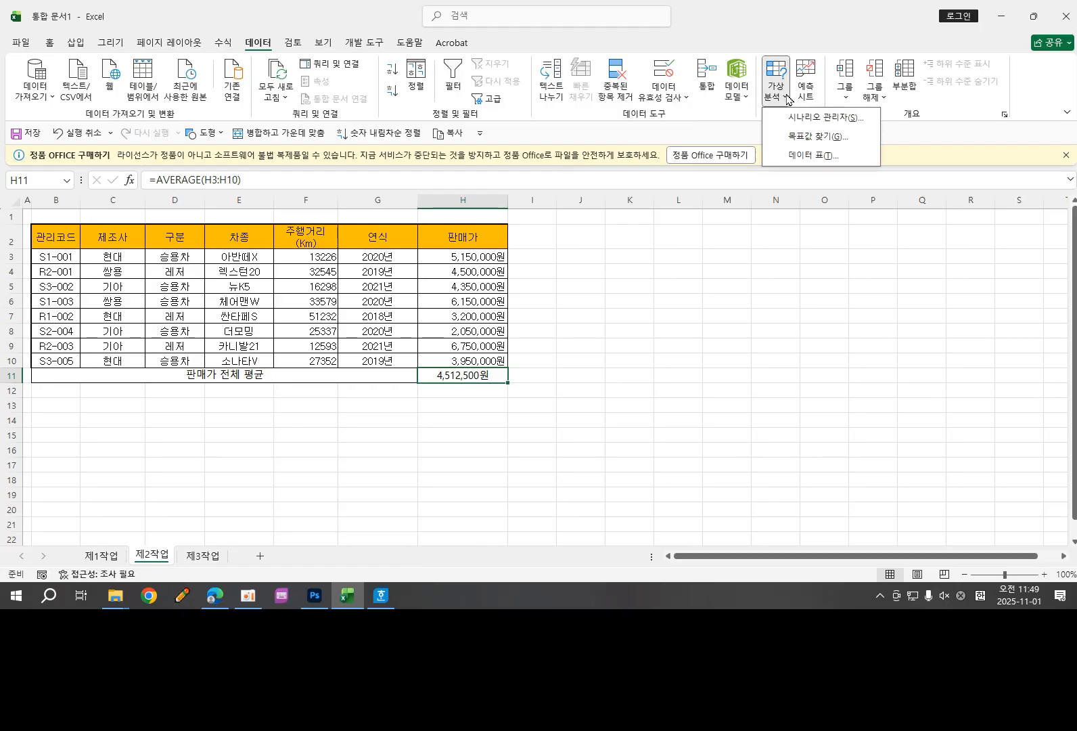
{"action": "left_click", "coordinate": [812, 137]}
{"action": "left_click_drag", "start_coordinate": [422, 185], "coordinate": [657, 238]}
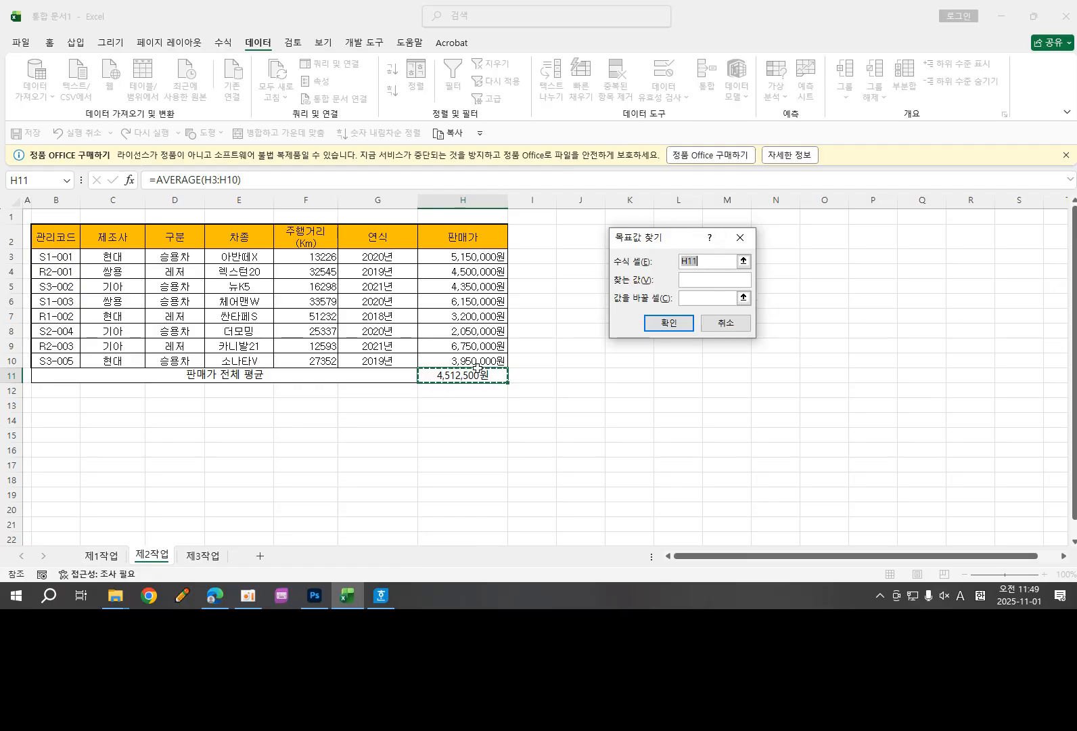
{"action": "left_click", "coordinate": [686, 281]}
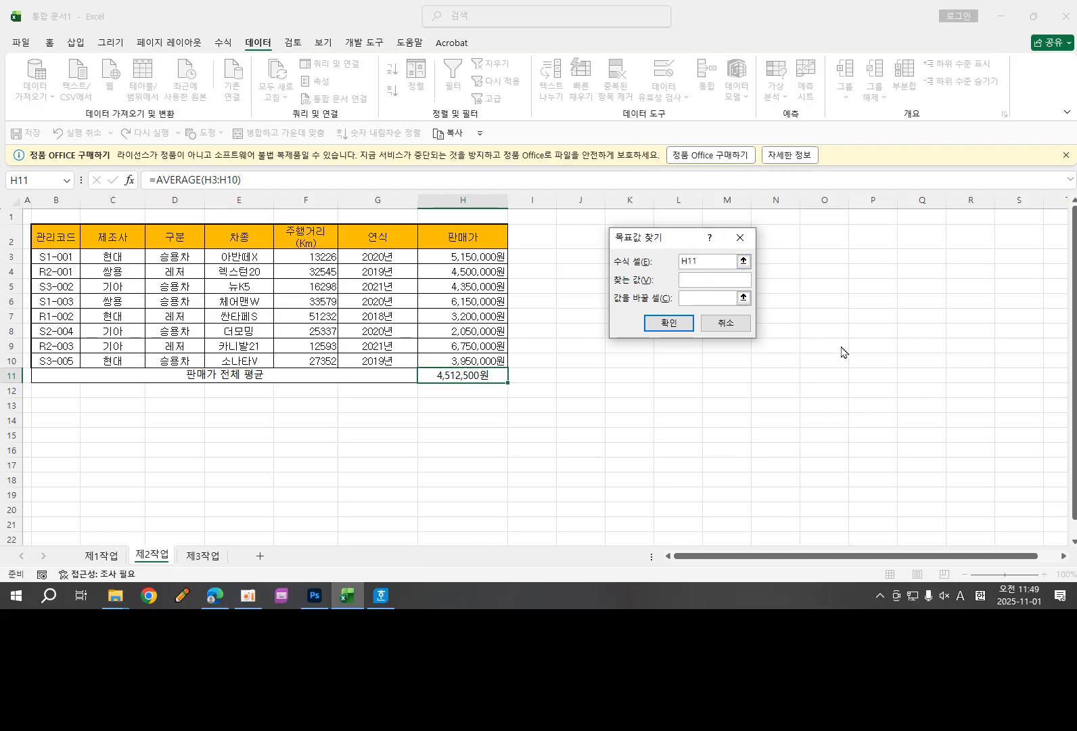
{"action": "type", "text": "4600000"}
{"action": "left_click", "coordinate": [704, 298]}
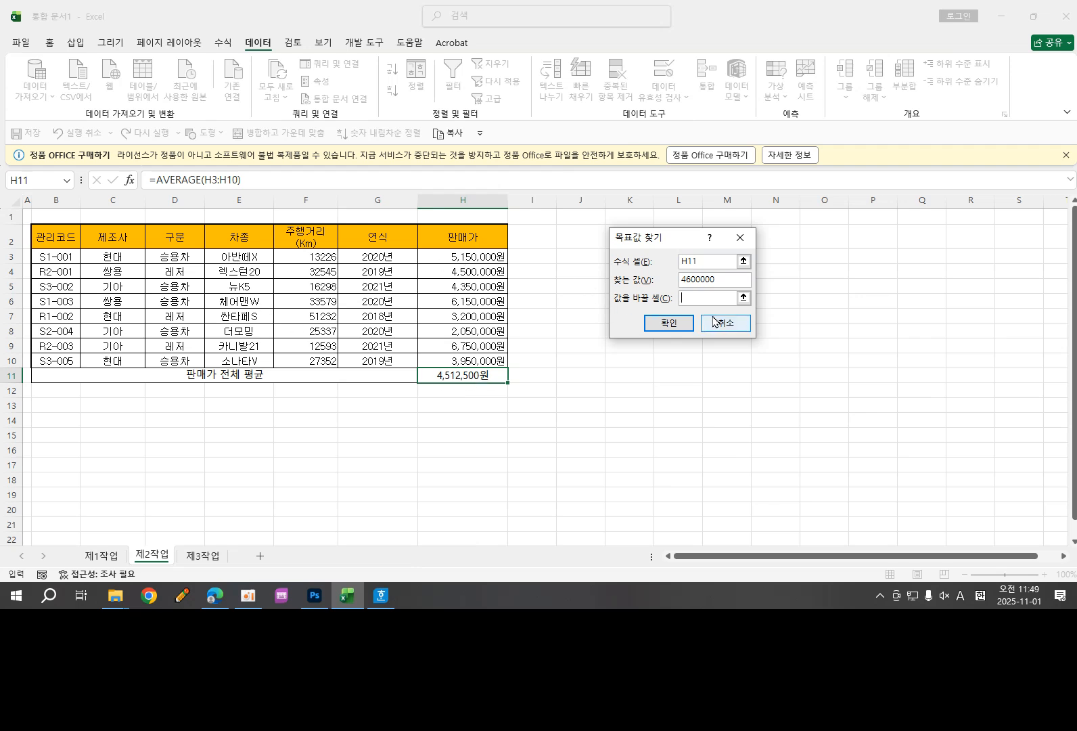
{"action": "left_click", "coordinate": [459, 256]}
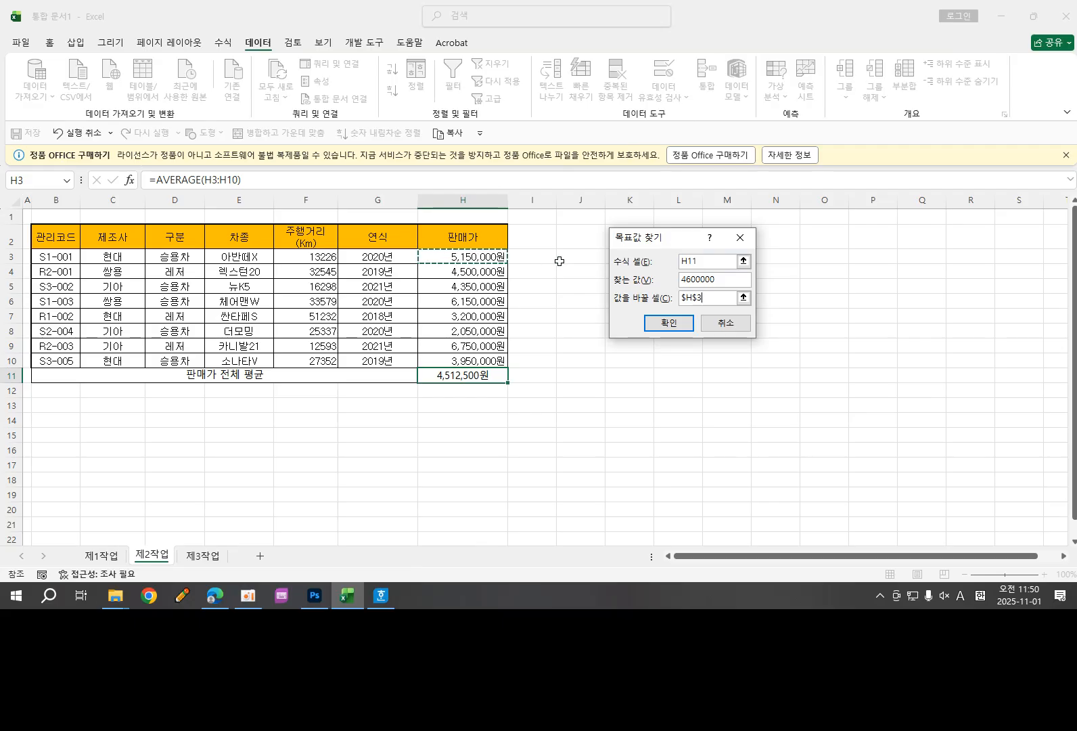
Step: Place the Hangul exam document beside the Goal Seek dialog and match the average and 4,600,000 with its H11 and target value entries
{"action": "left_click_drag", "start_coordinate": [1076, 152], "coordinate": [324, 48]}
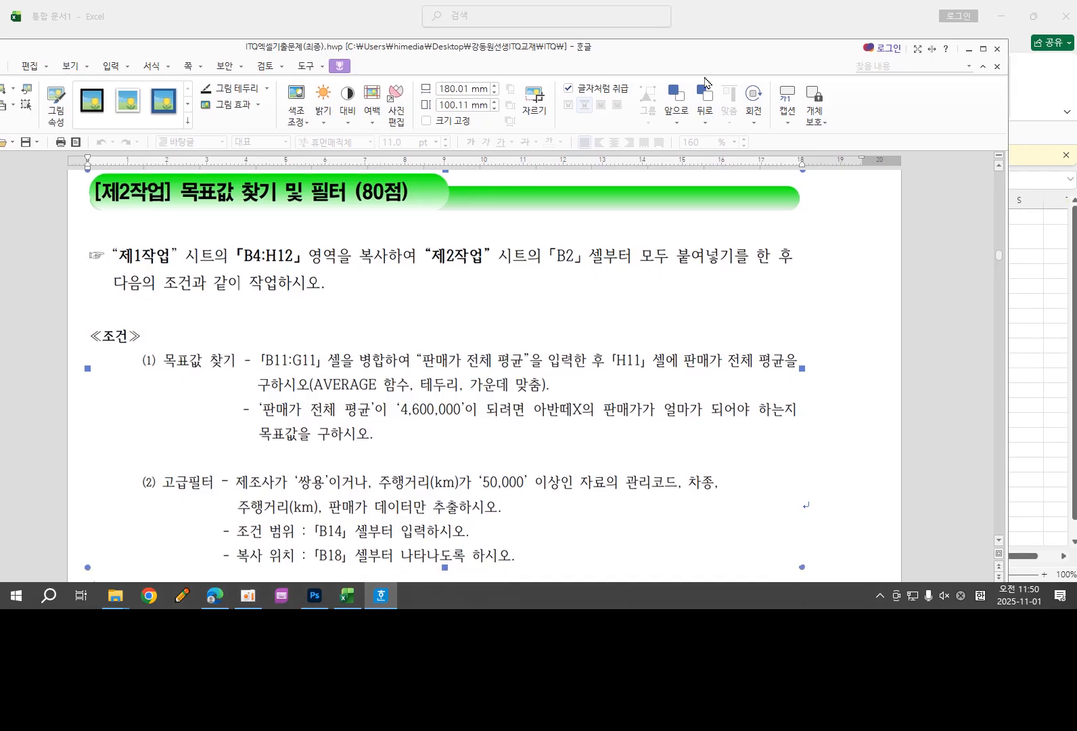
{"action": "left_click_drag", "start_coordinate": [1007, 40], "coordinate": [498, 126]}
{"action": "left_click_drag", "start_coordinate": [365, 149], "coordinate": [467, 62]}
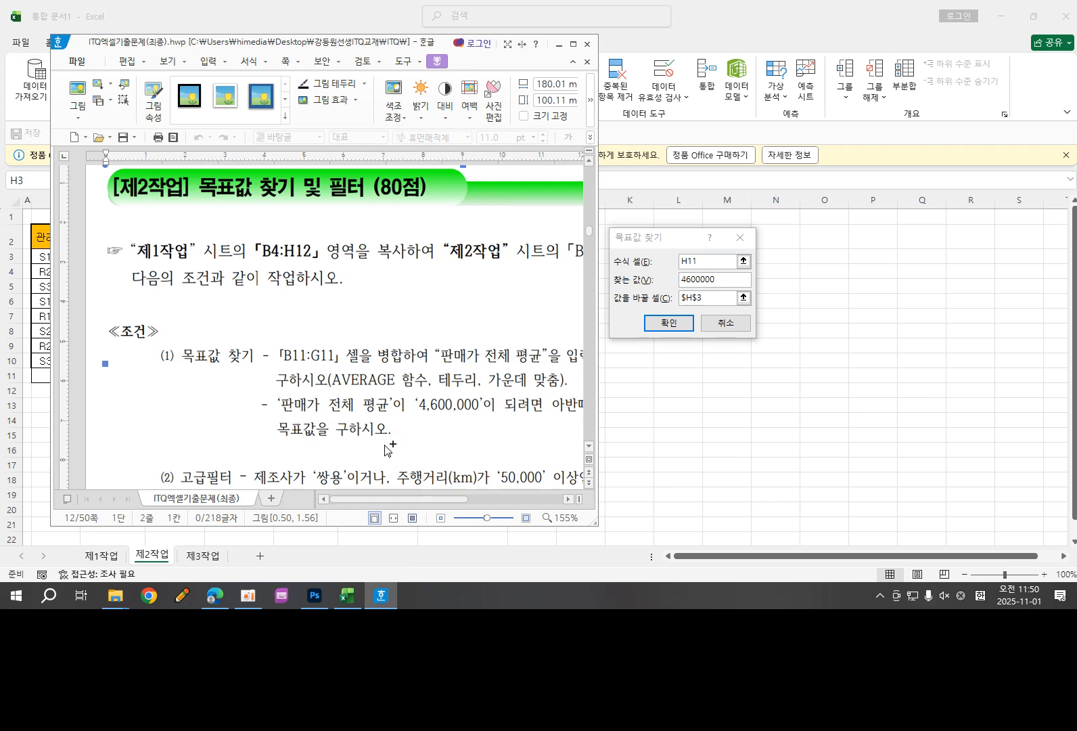
{"action": "left_click_drag", "start_coordinate": [335, 419], "coordinate": [400, 420]}
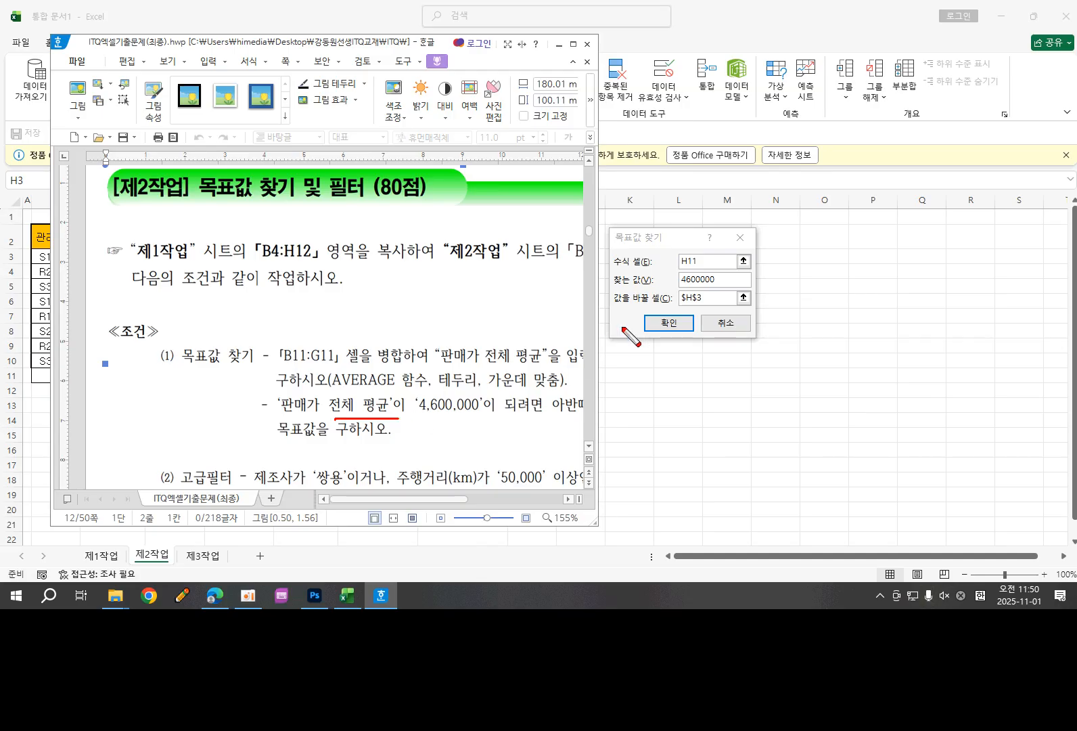
{"action": "mouse_move", "coordinate": [698, 272]}
{"action": "left_mouse_down"}
{"action": "mouse_move", "coordinate": [670, 263]}
{"action": "mouse_move", "coordinate": [707, 261]}
{"action": "left_mouse_up"}
{"action": "left_click_drag", "start_coordinate": [415, 417], "coordinate": [483, 418]}
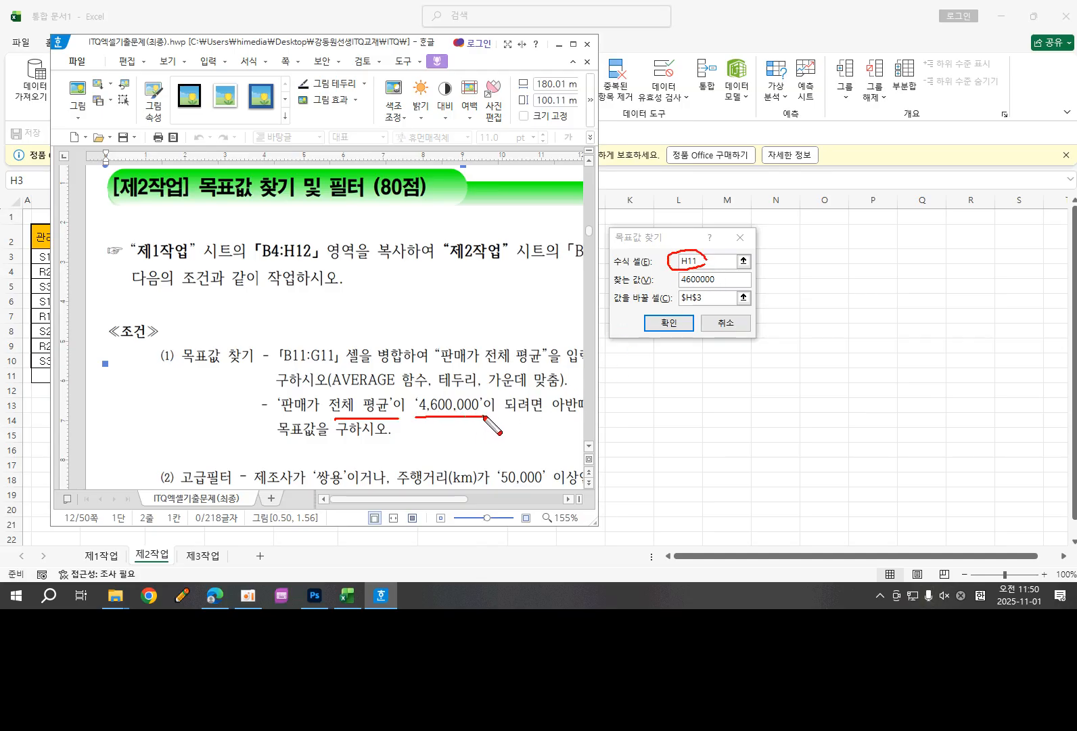
{"action": "mouse_move", "coordinate": [716, 270]}
{"action": "left_mouse_down"}
{"action": "mouse_move", "coordinate": [675, 280]}
{"action": "mouse_move", "coordinate": [712, 288]}
{"action": "left_mouse_up"}
{"action": "key", "text": "Escape"}
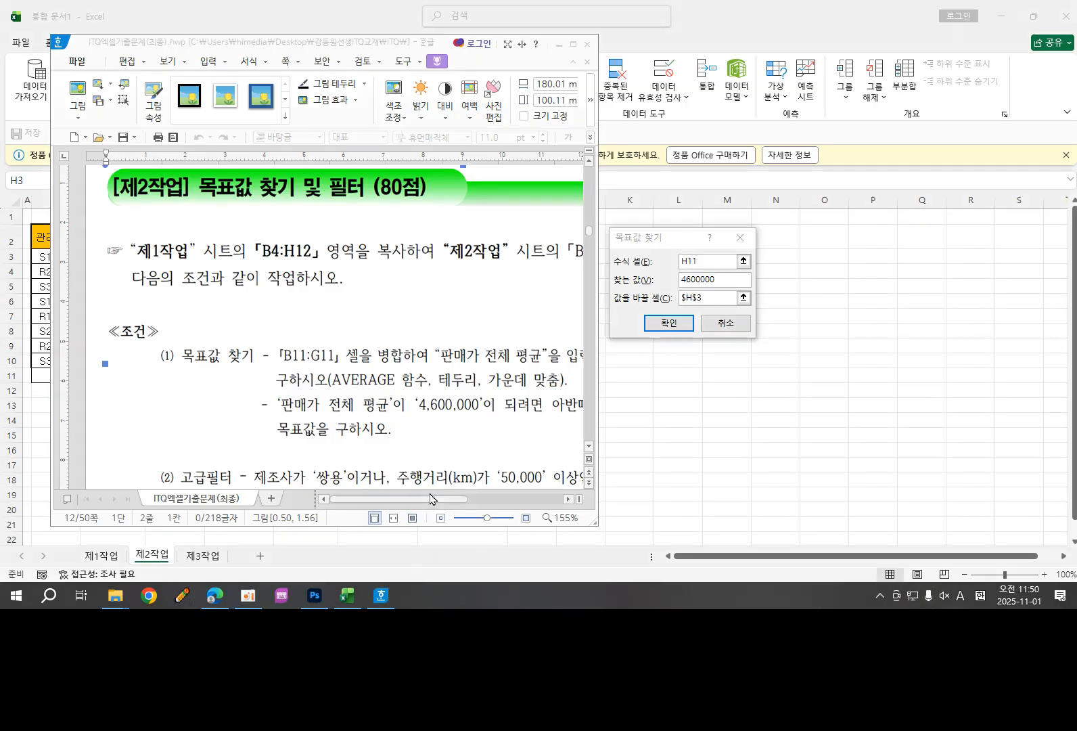
Step: Underline 아반떼X's 판매가 in the exam condition and circle the matching changing cell $H$3 in the Goal Seek dialog
{"action": "left_click_drag", "start_coordinate": [429, 502], "coordinate": [503, 502]}
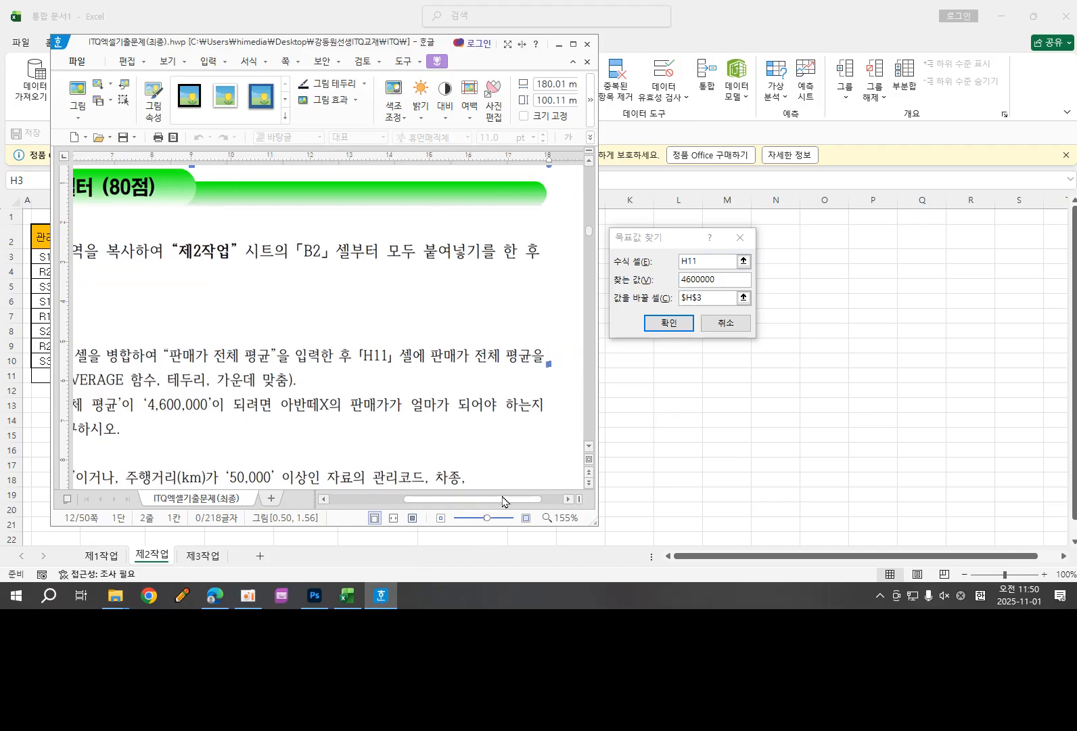
{"action": "key", "text": "ctrl+2"}
{"action": "left_click_drag", "start_coordinate": [286, 412], "coordinate": [385, 412]}
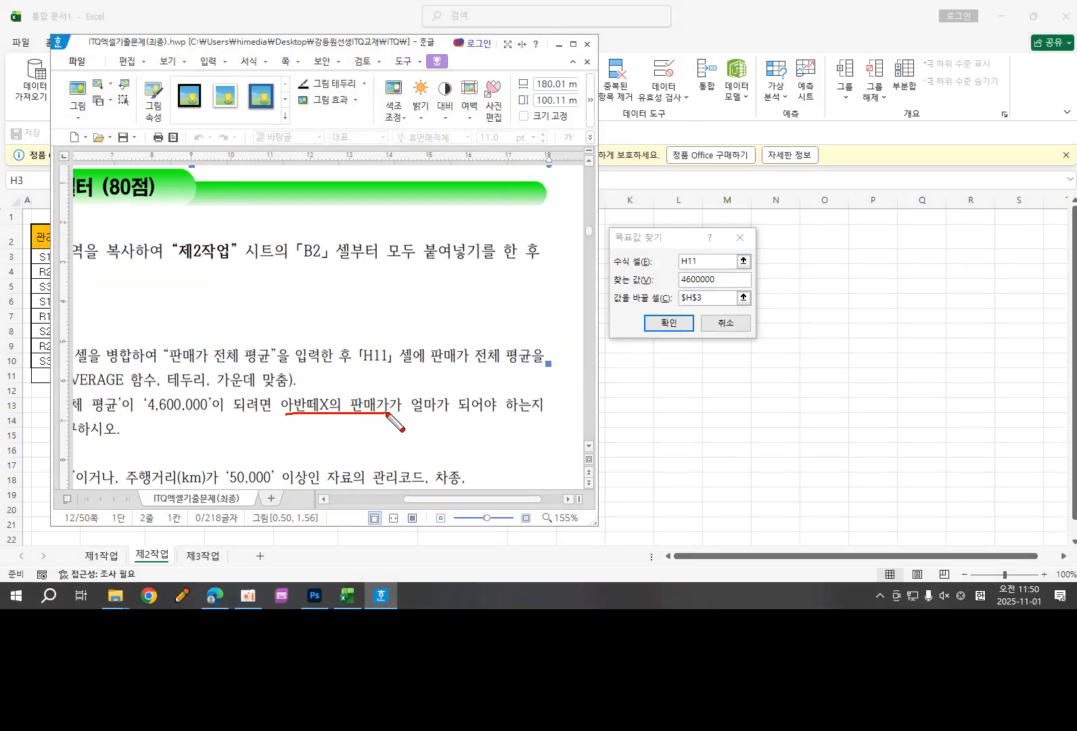
{"action": "mouse_move", "coordinate": [668, 300]}
{"action": "left_mouse_down"}
{"action": "mouse_move", "coordinate": [709, 310]}
{"action": "mouse_move", "coordinate": [677, 277]}
{"action": "mouse_move", "coordinate": [665, 290]}
{"action": "left_mouse_up"}
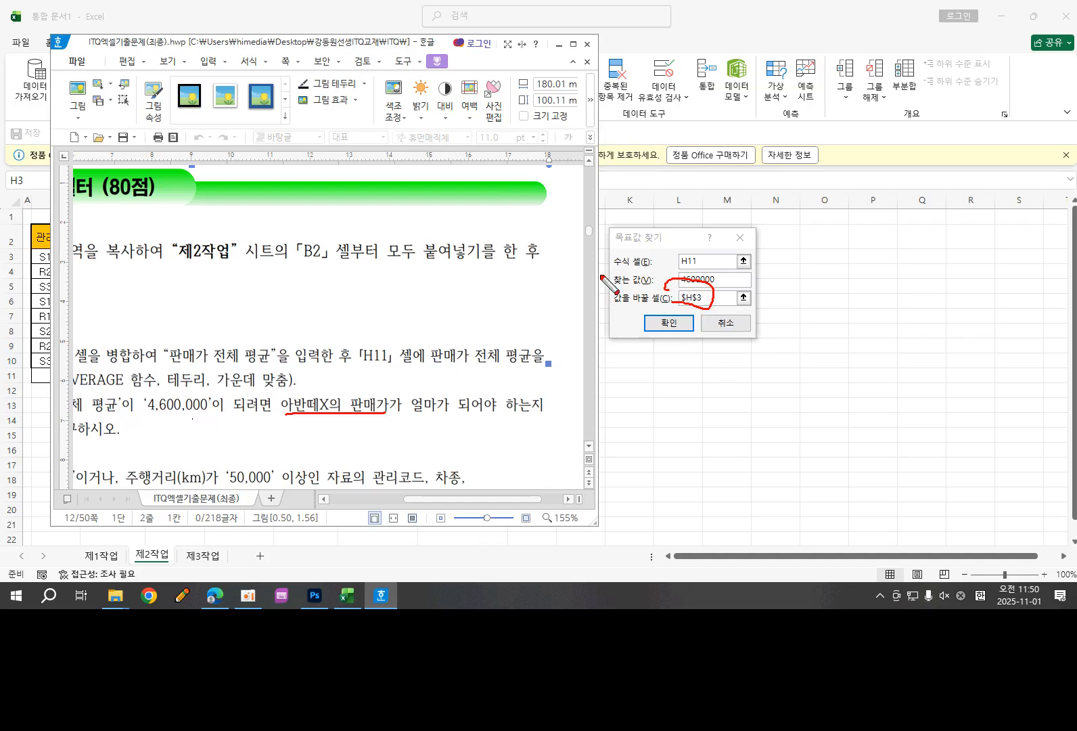
{"action": "key", "text": "Escape"}
Step: Move the exam document off the worksheet, run the goal seek and keep its solution
{"action": "left_click_drag", "start_coordinate": [391, 49], "coordinate": [1076, 71]}
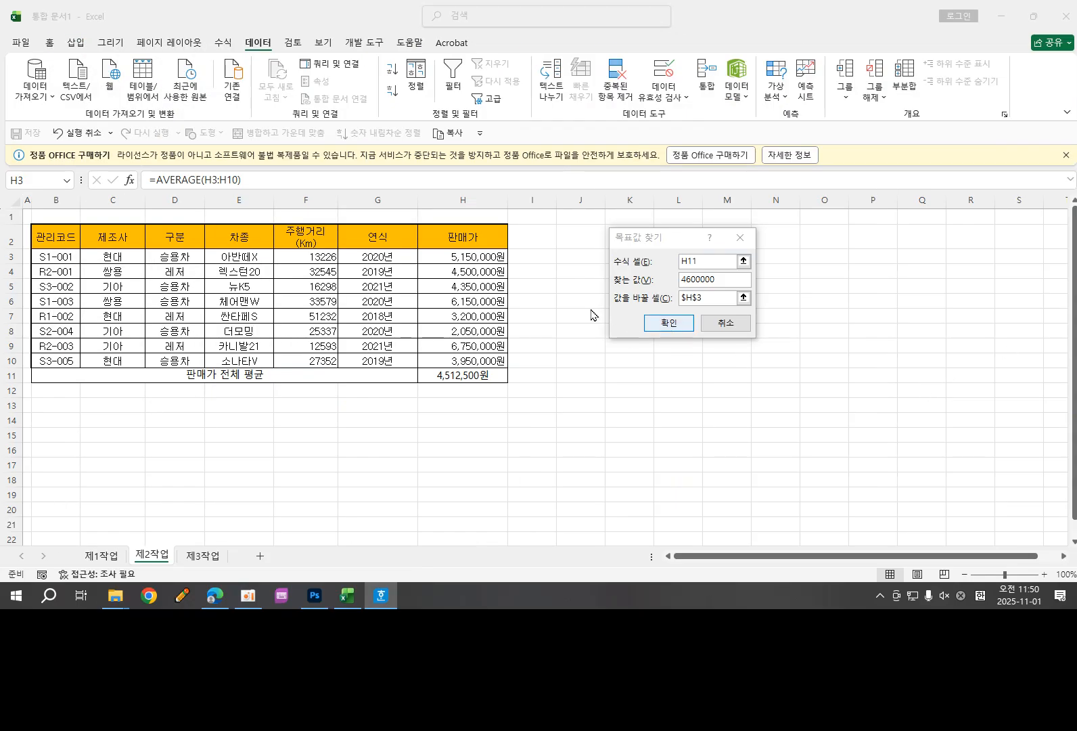
{"action": "left_click", "coordinate": [663, 323]}
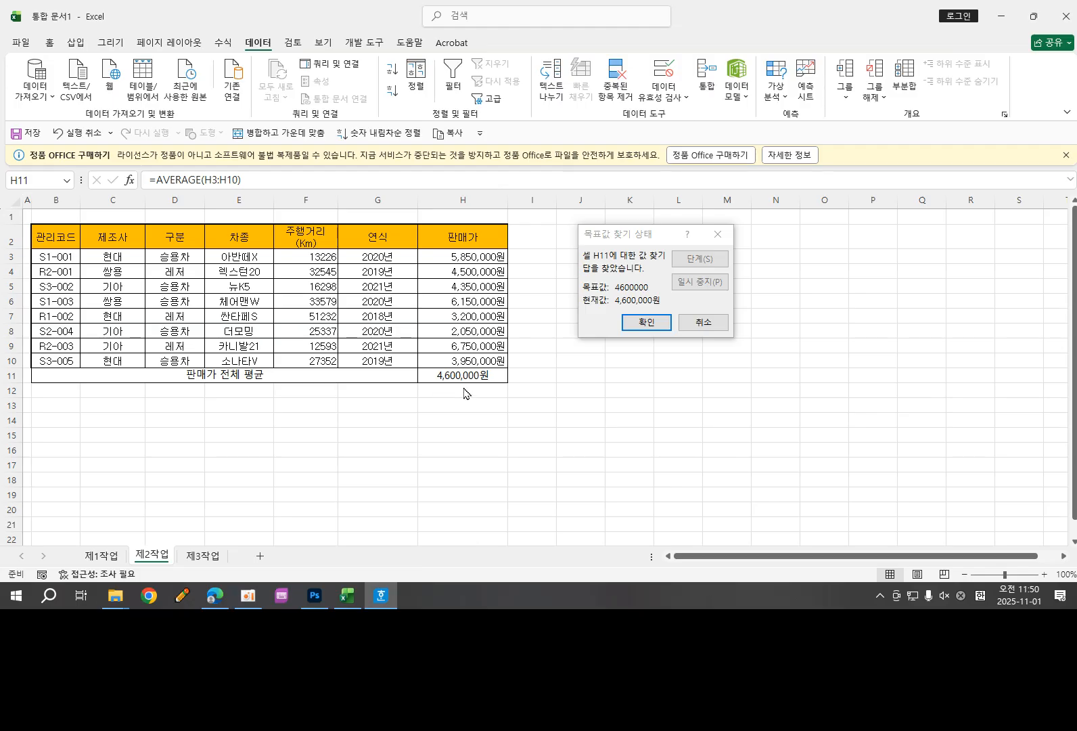
{"action": "left_click", "coordinate": [648, 326]}
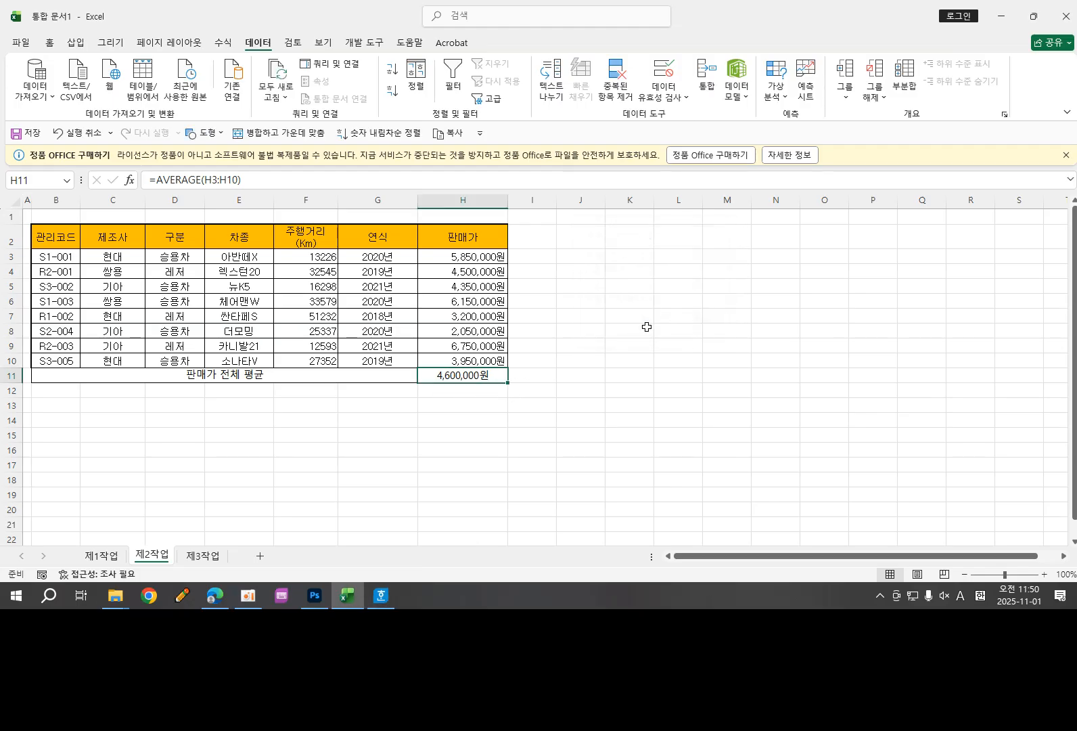
{"action": "left_click", "coordinate": [629, 362]}
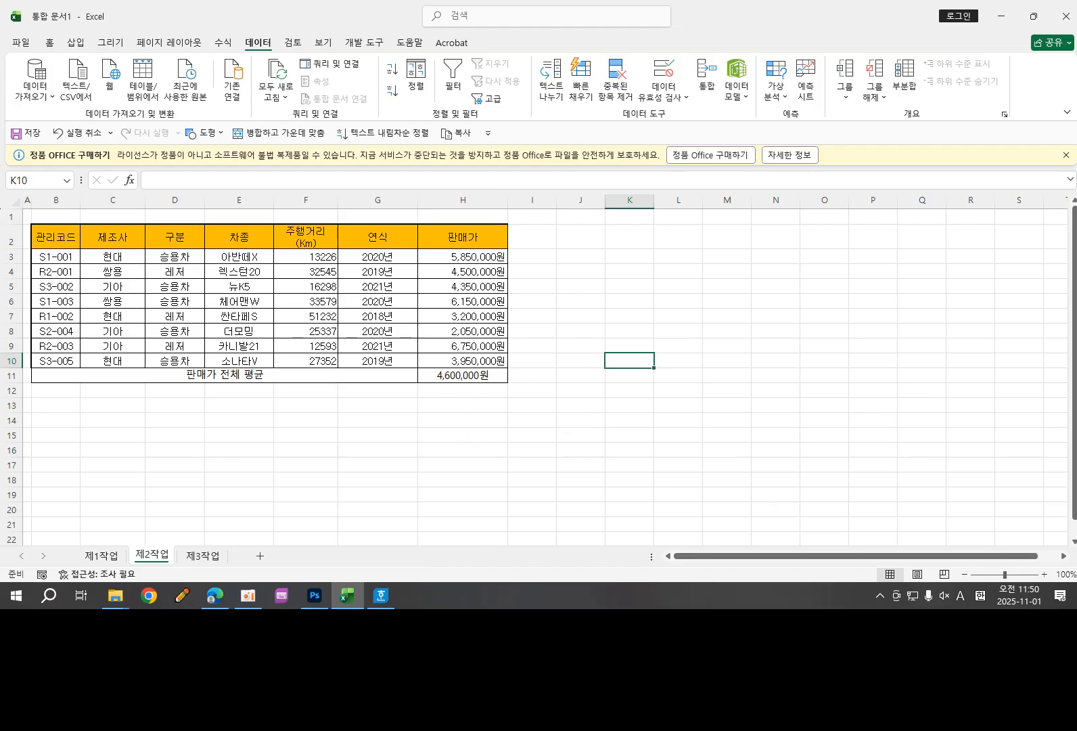
{"action": "key", "text": "alt+Tab"}
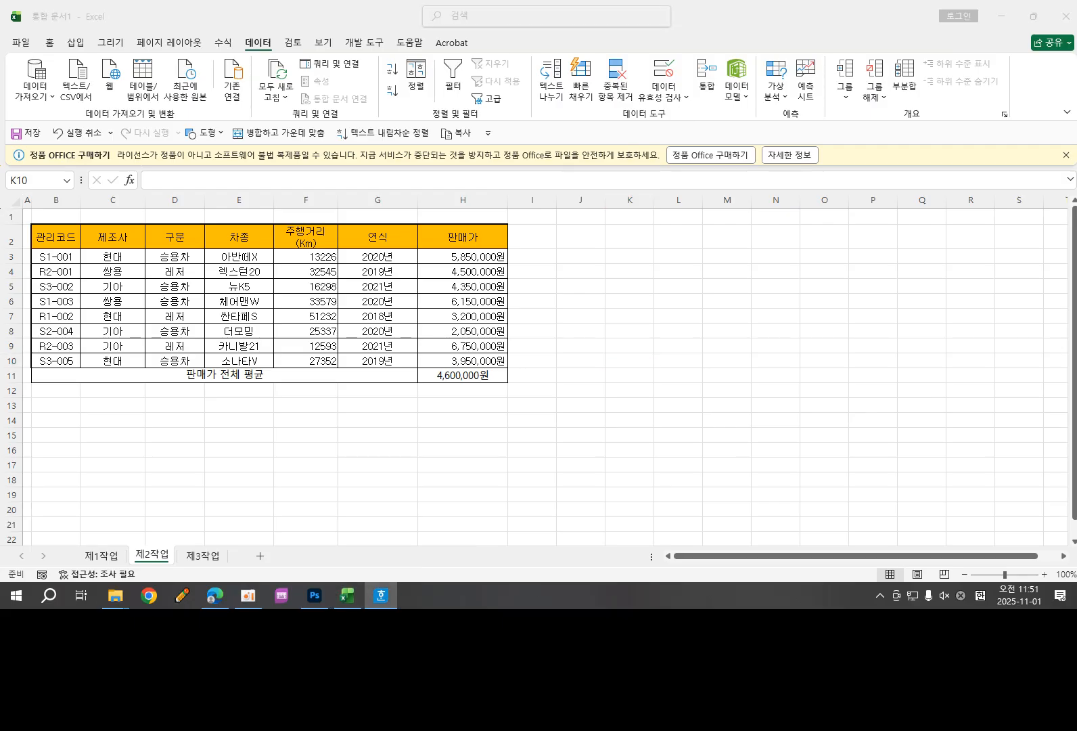
{"action": "key", "text": "alt+Tab"}
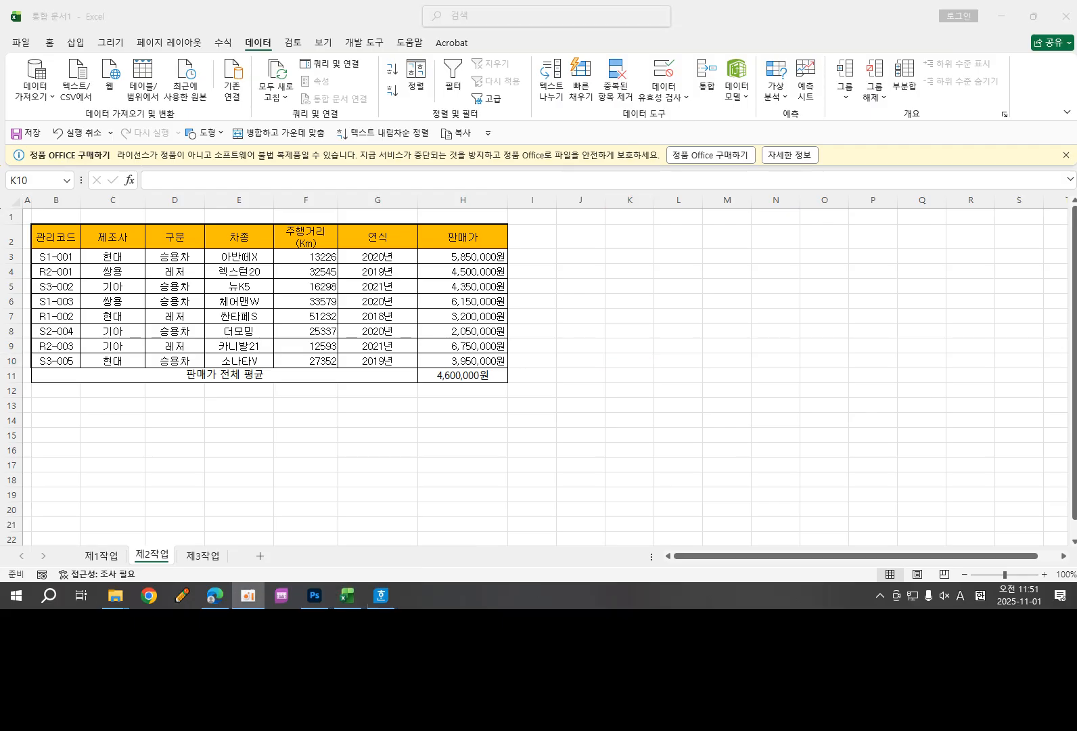
{"action": "key", "text": "alt+Tab"}
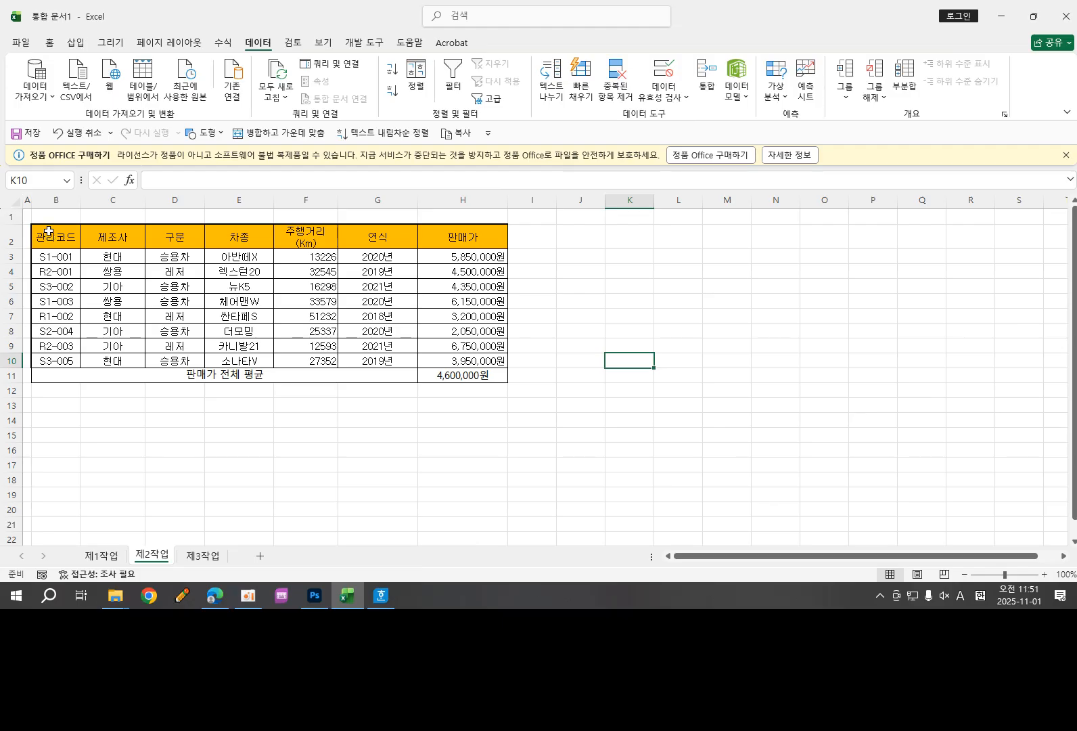
Step: Turn on the automatic filter for the table B2:H10 and check the 관리코드 column's filter list
{"action": "left_click_drag", "start_coordinate": [48, 233], "coordinate": [487, 362]}
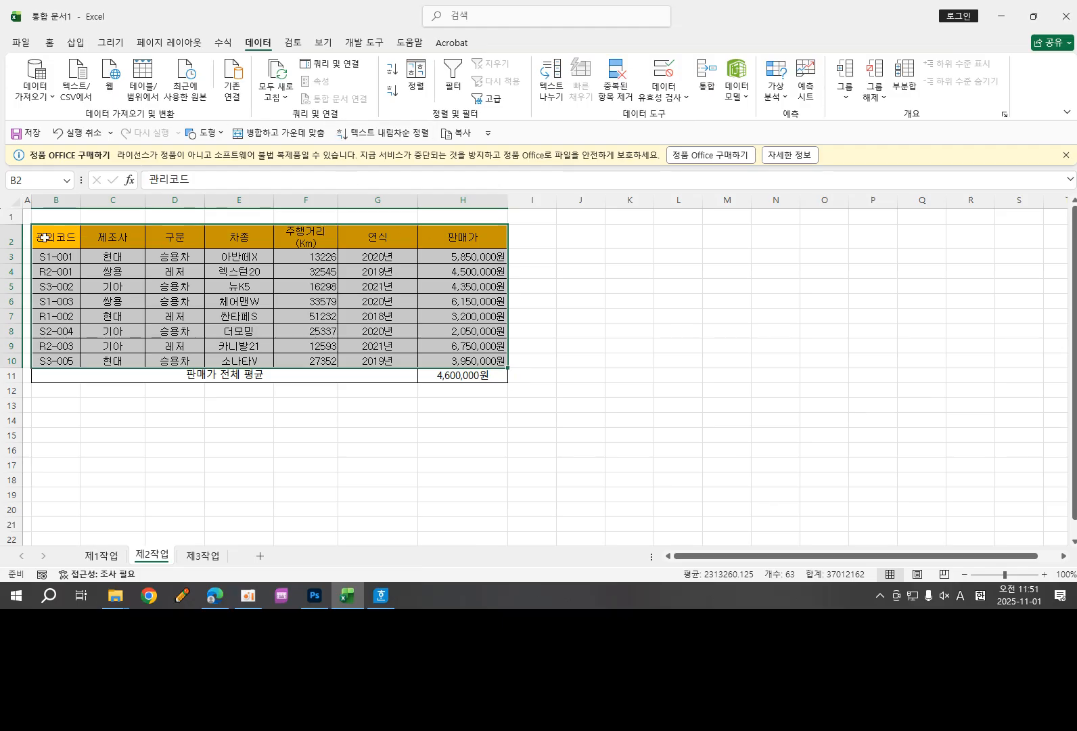
{"action": "left_click_drag", "start_coordinate": [42, 237], "coordinate": [466, 361]}
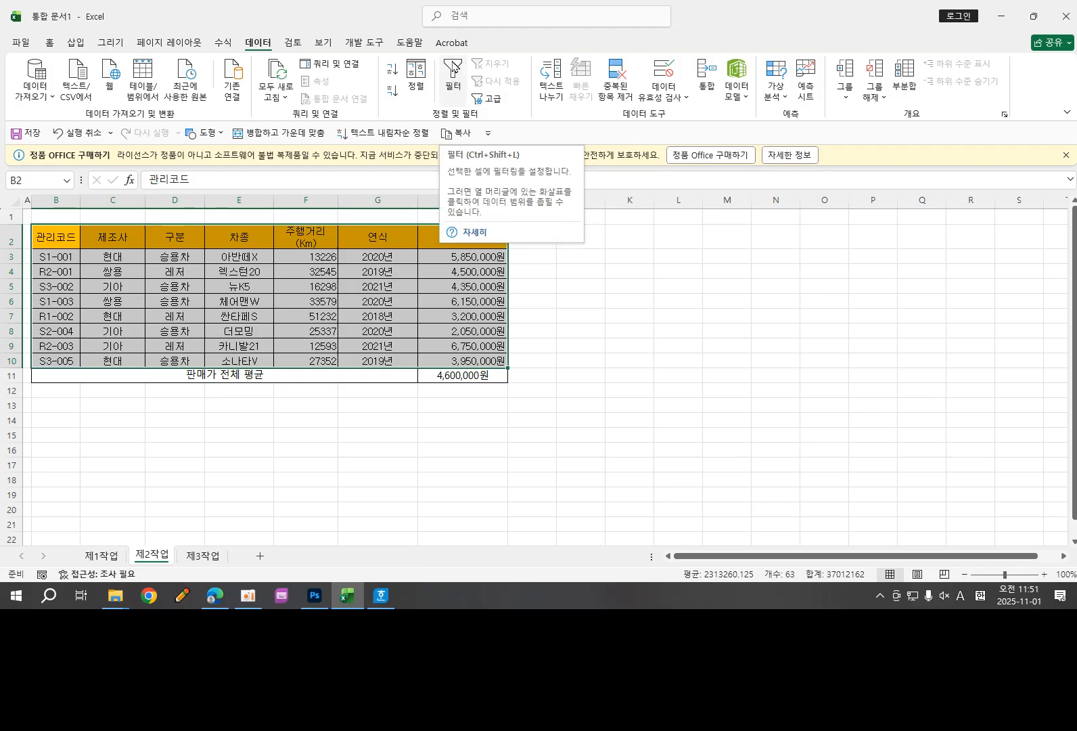
{"action": "left_click", "coordinate": [452, 66]}
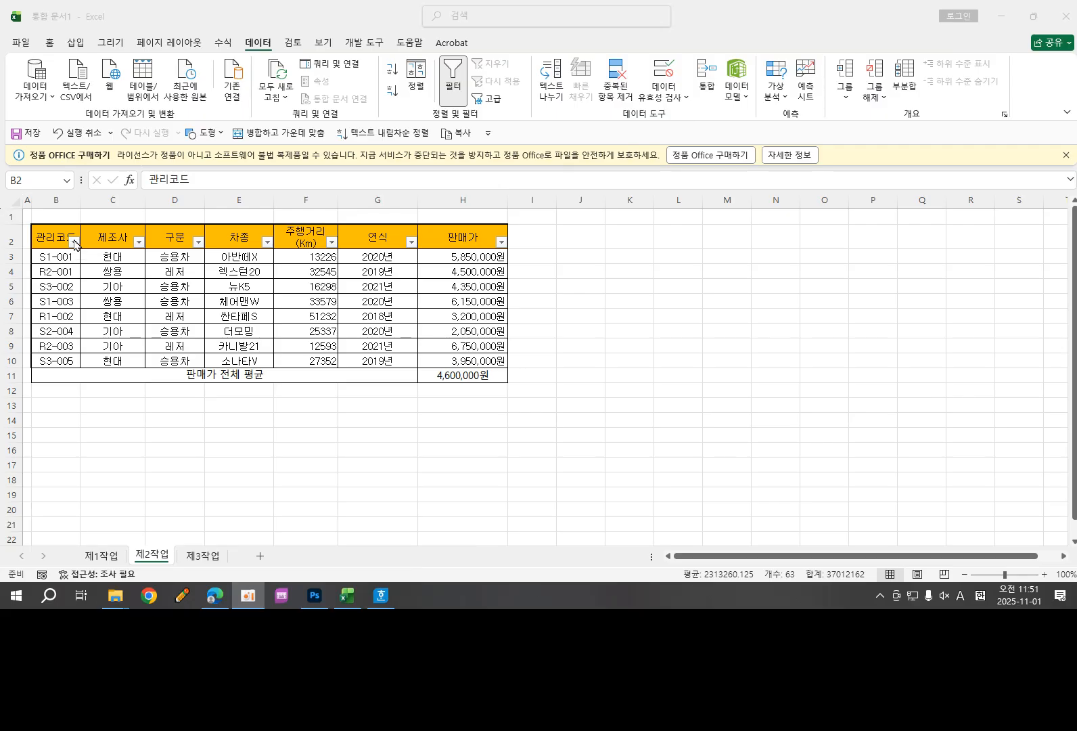
{"action": "left_click", "coordinate": [75, 242]}
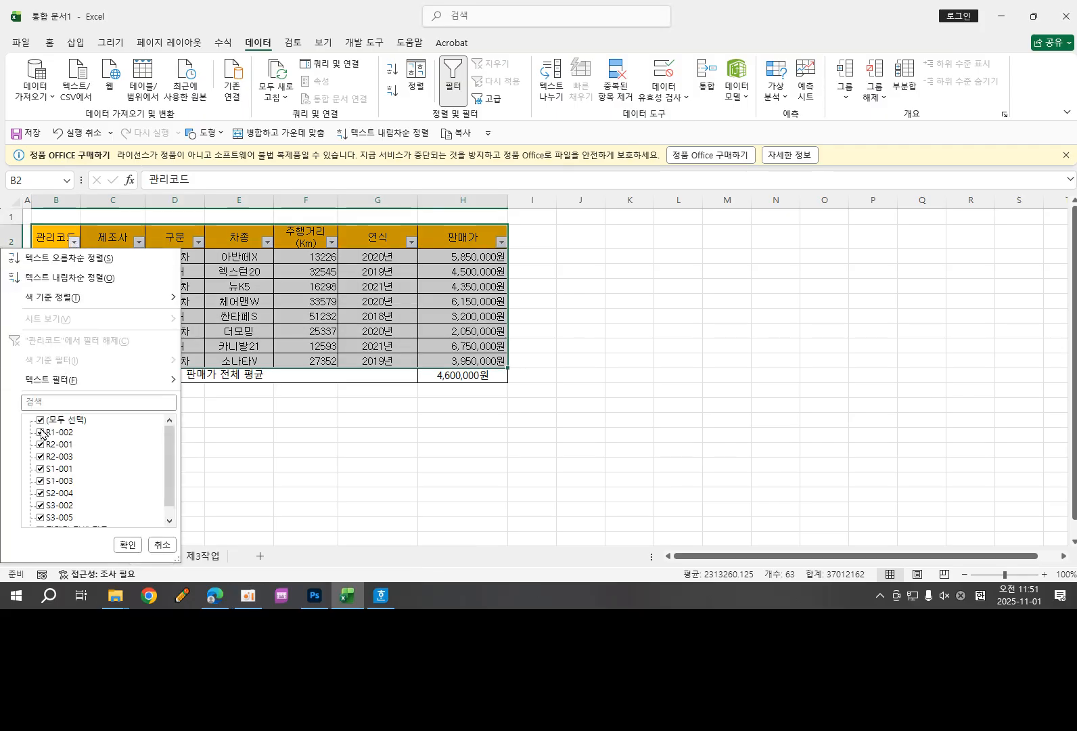
{"action": "left_click", "coordinate": [140, 230]}
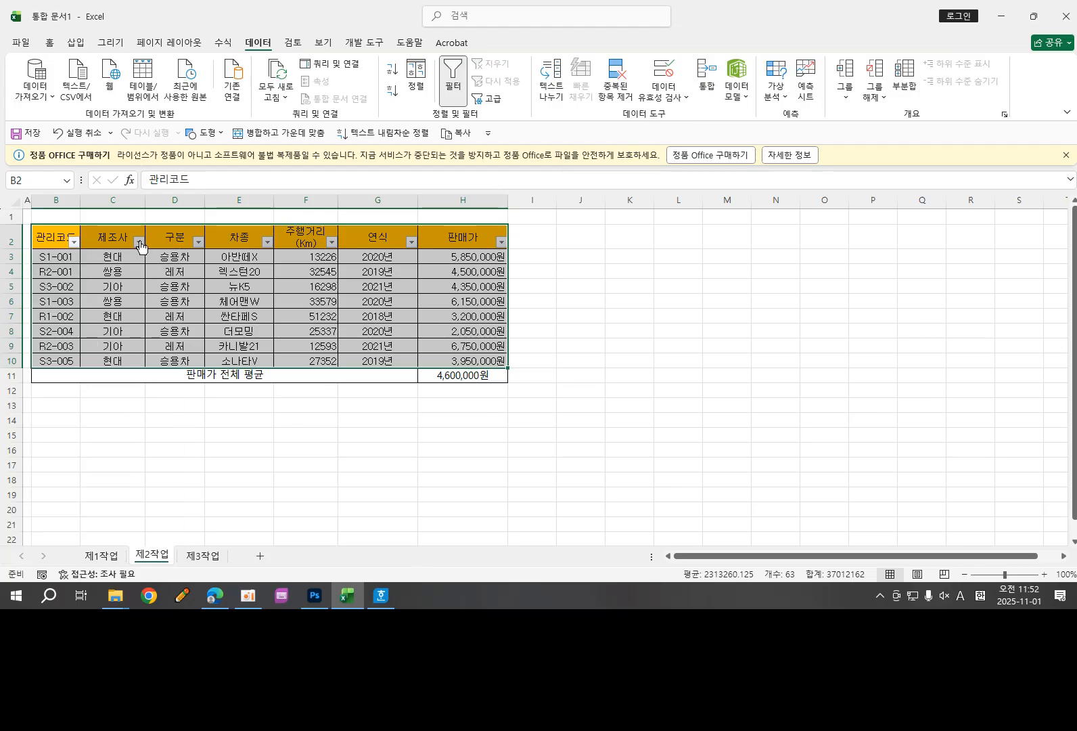
Step: Check the filter lists of the 제조사, 구분 and 주행거리(Km) columns
{"action": "left_click", "coordinate": [139, 243]}
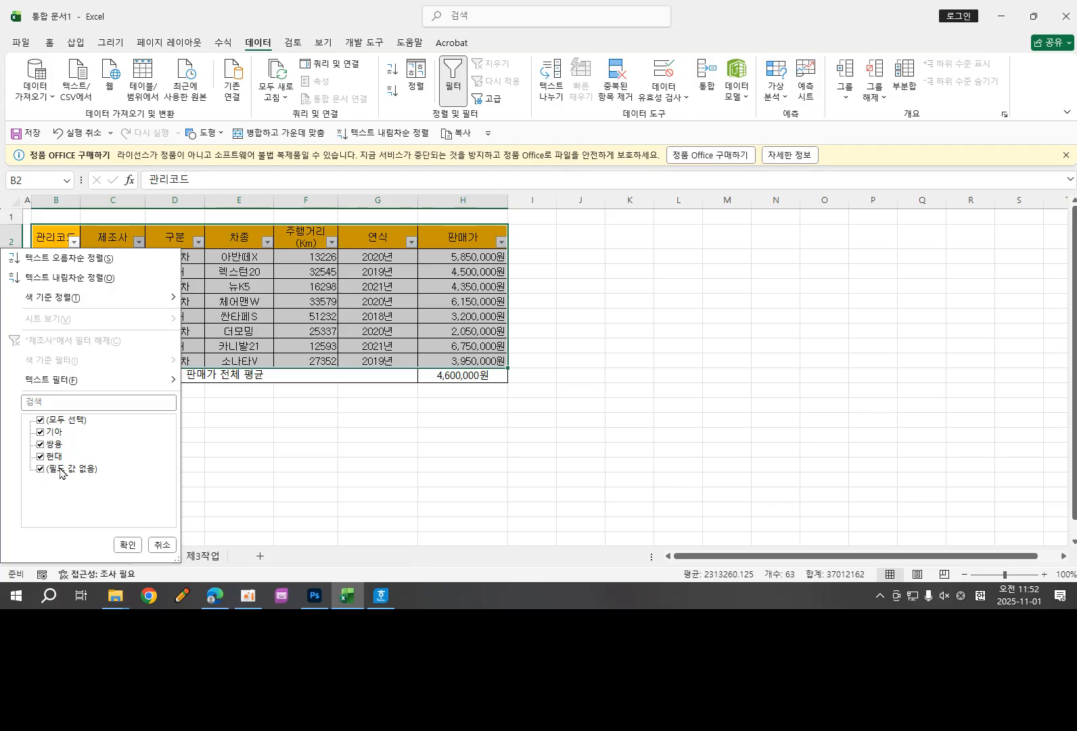
{"action": "left_click", "coordinate": [200, 242]}
{"action": "left_click", "coordinate": [201, 242]}
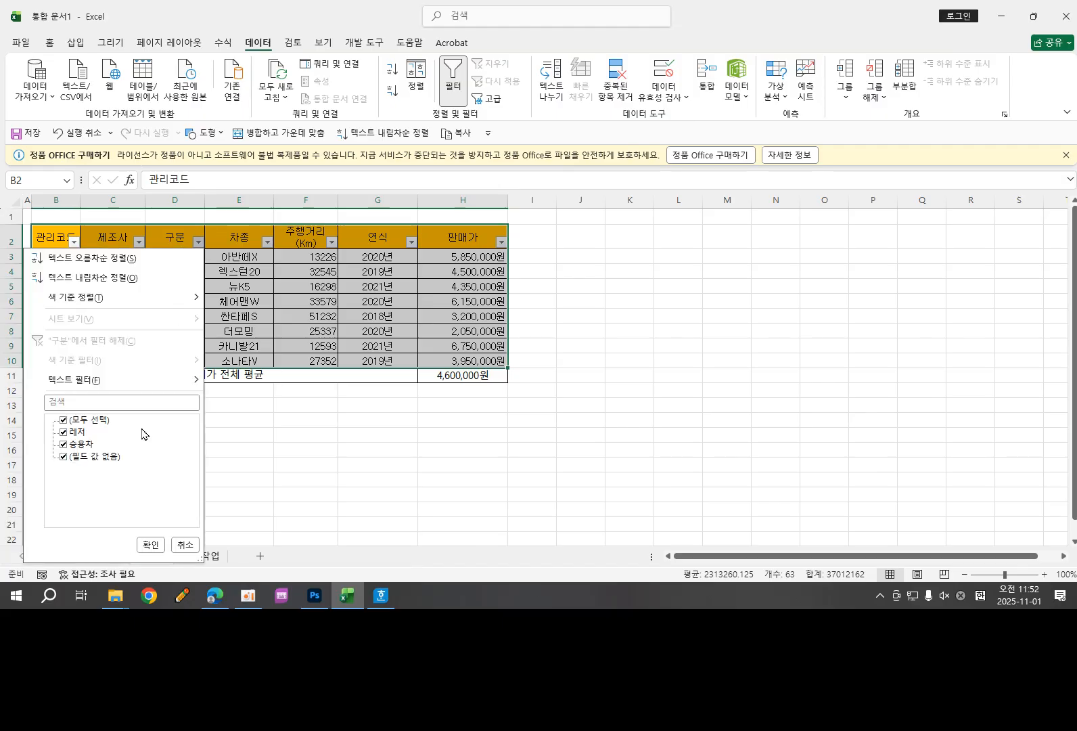
{"action": "left_click", "coordinate": [308, 441]}
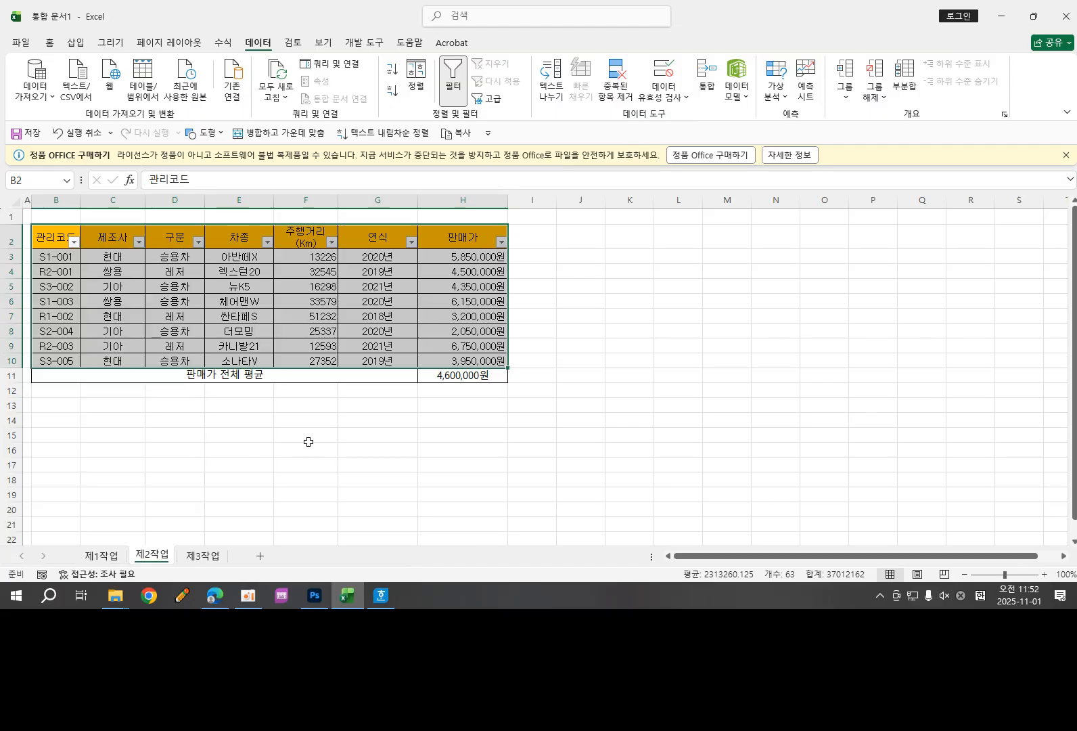
{"action": "left_click", "coordinate": [331, 242]}
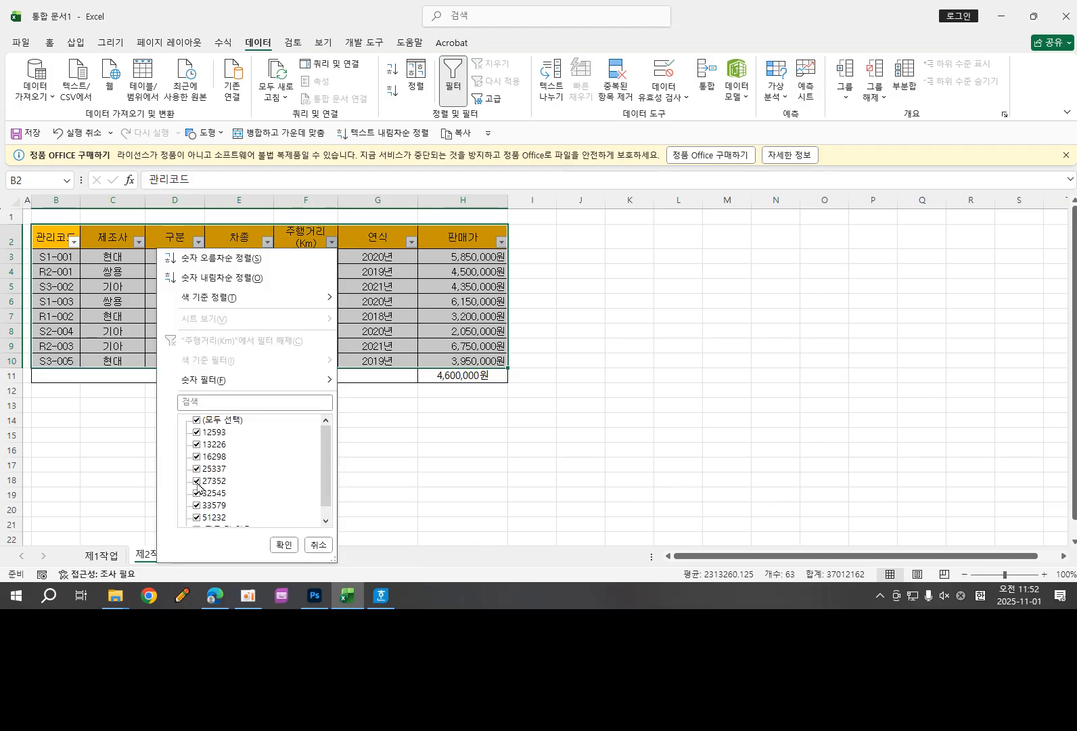
{"action": "left_click", "coordinate": [284, 545]}
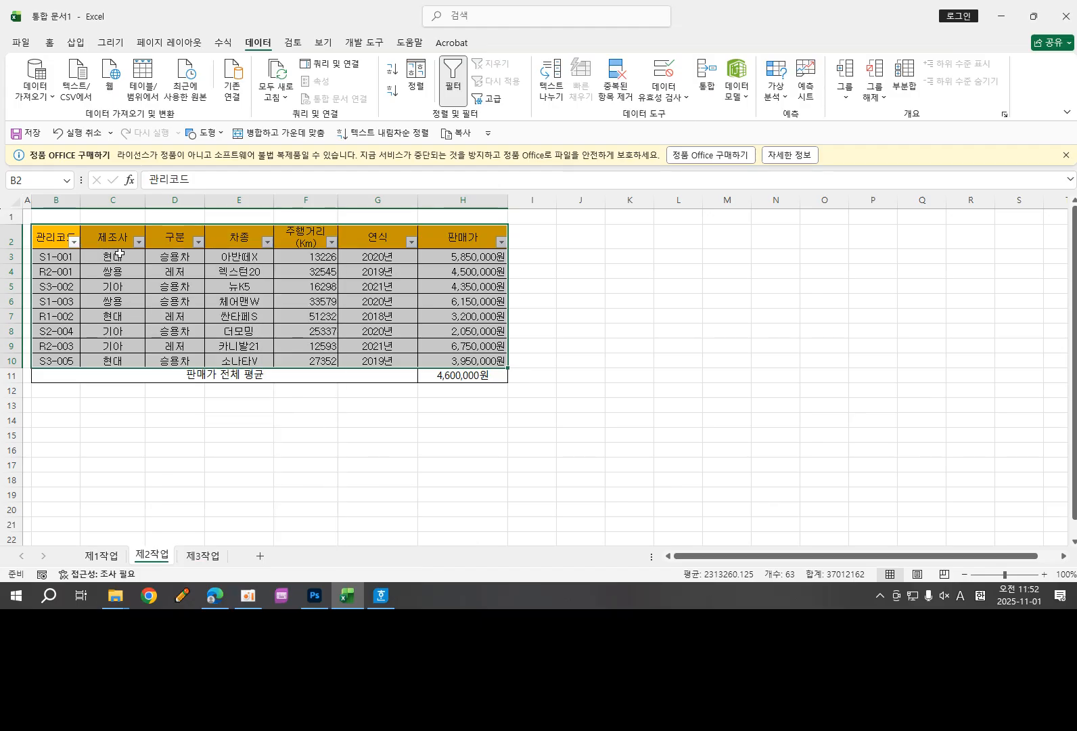
Step: Filter the 제조사 column to show only 현대 and clear that filter
{"action": "left_click", "coordinate": [139, 243]}
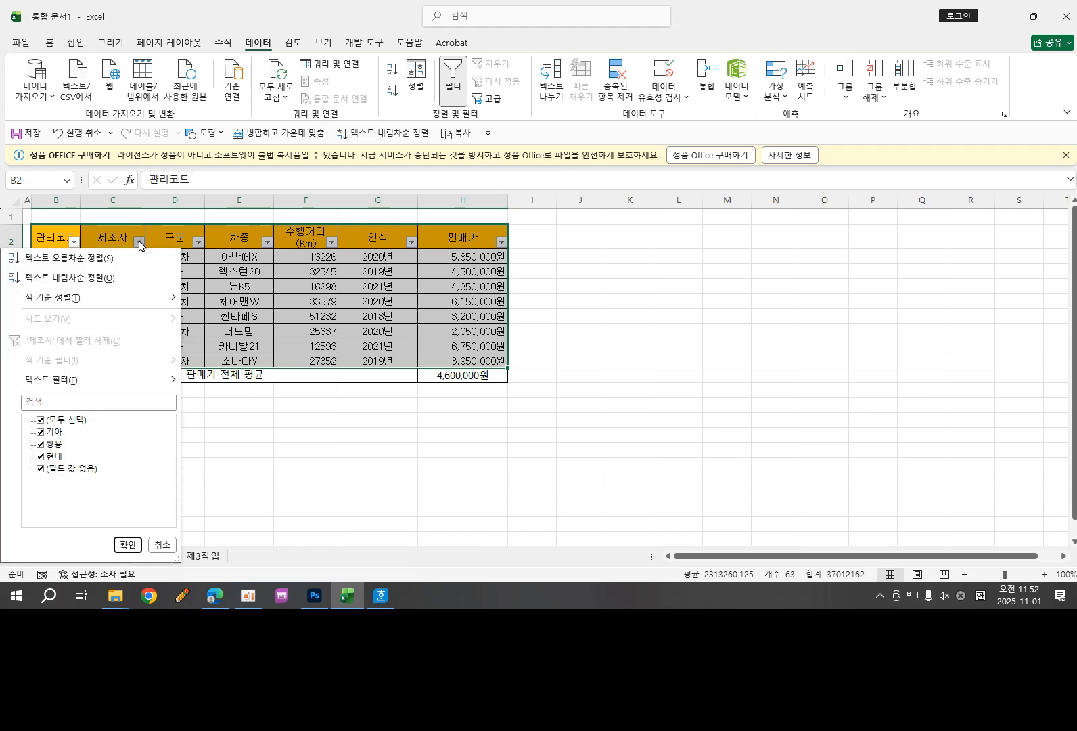
{"action": "left_click", "coordinate": [65, 420]}
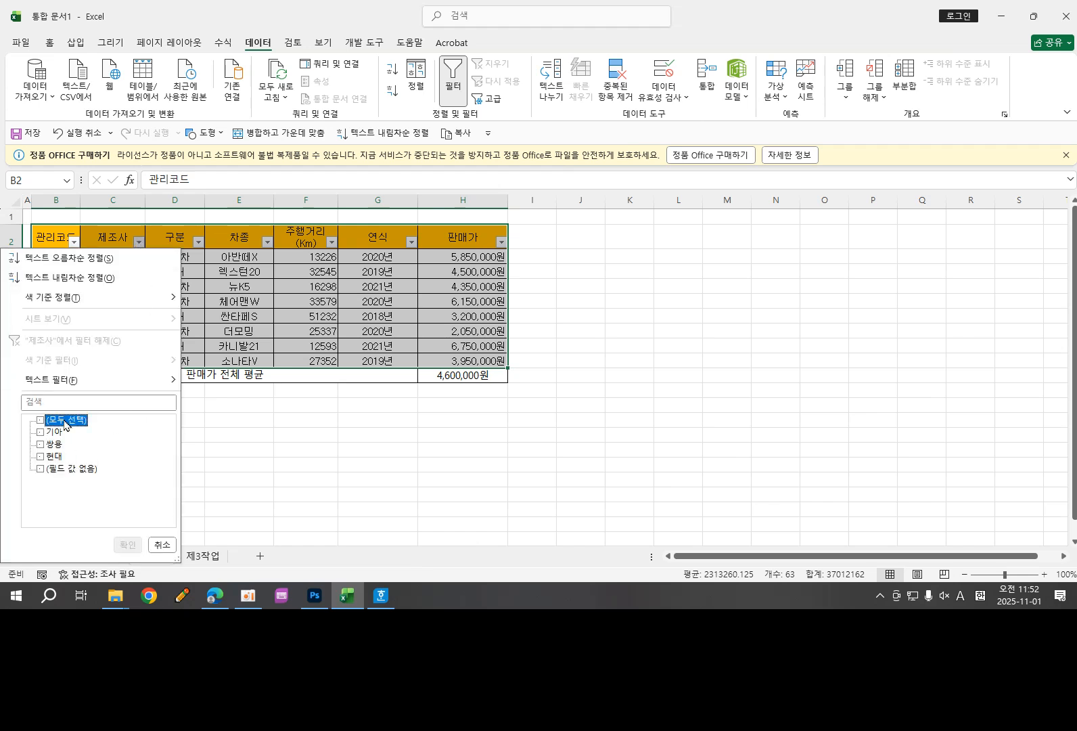
{"action": "left_click", "coordinate": [44, 458]}
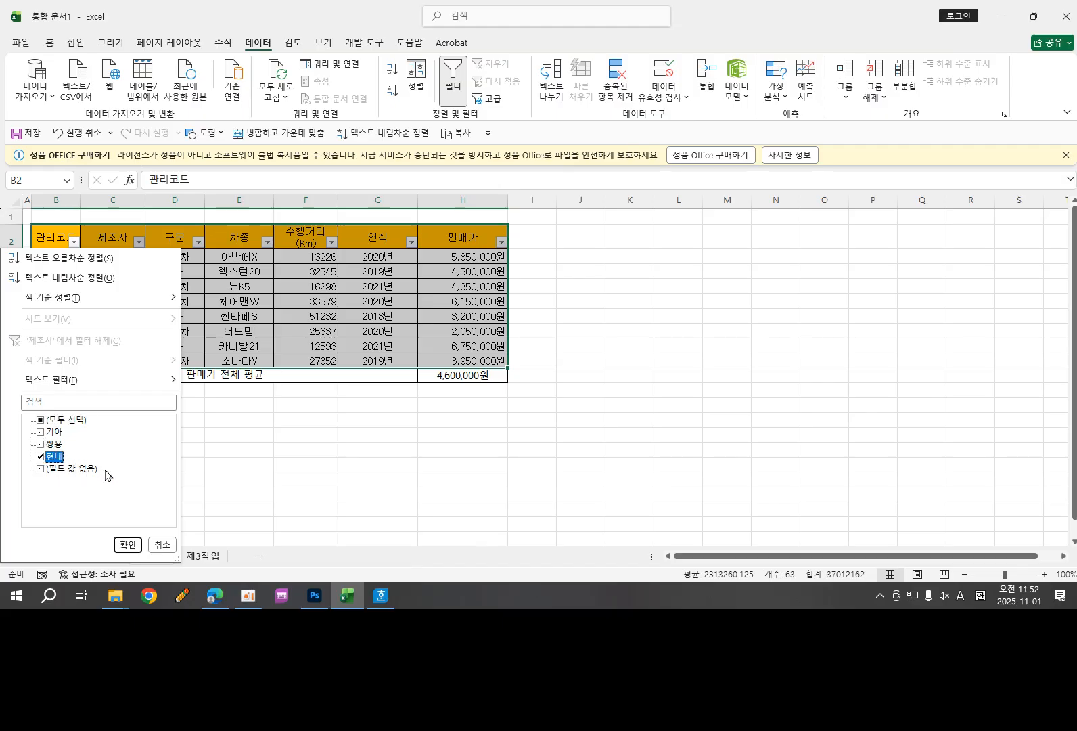
{"action": "left_click", "coordinate": [126, 545]}
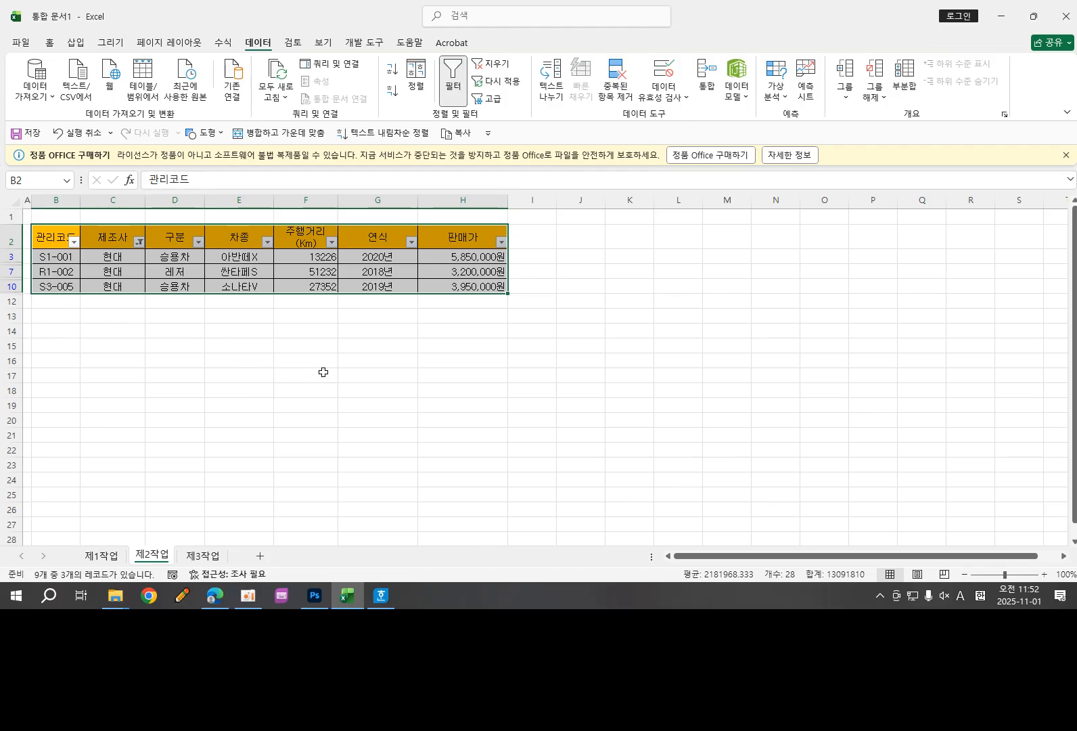
{"action": "left_click", "coordinate": [509, 63]}
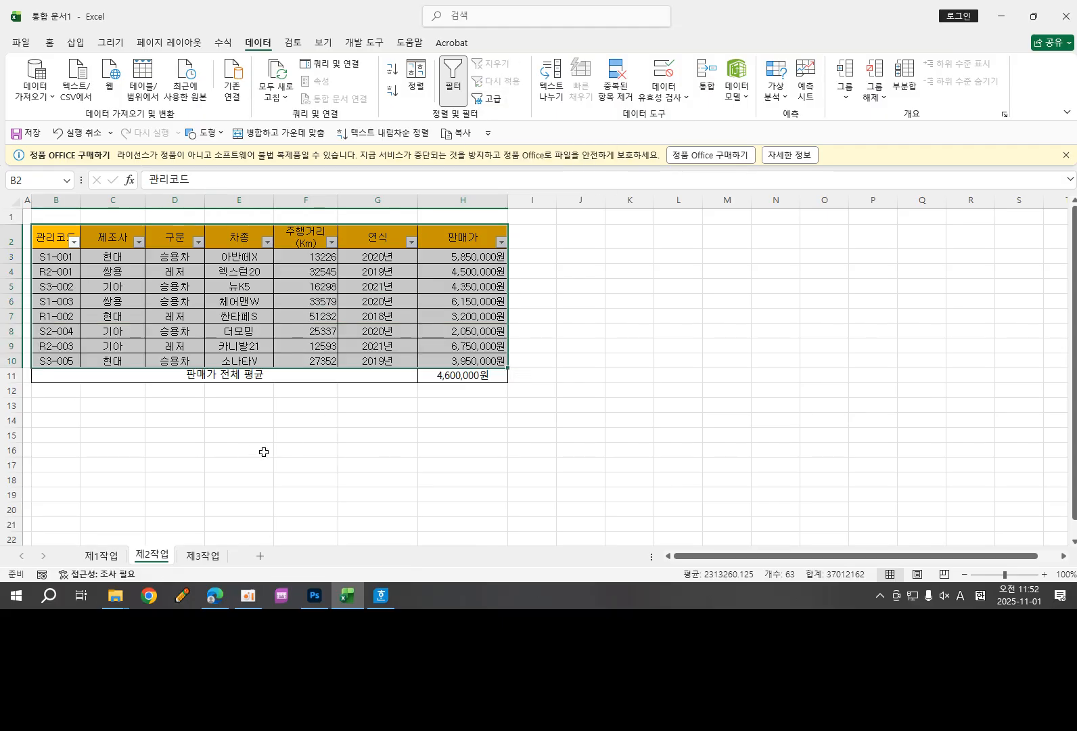
Step: Filter the 구분 column to show only 승용차 and clear that filter
{"action": "left_click", "coordinate": [197, 242]}
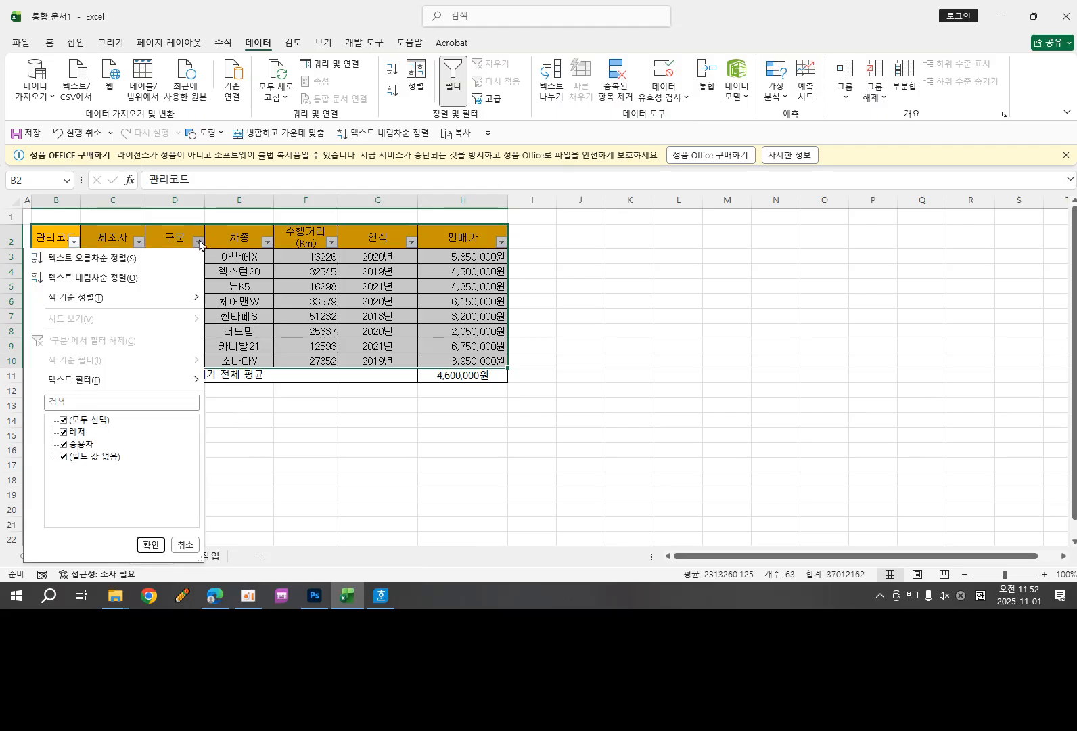
{"action": "left_click", "coordinate": [95, 420]}
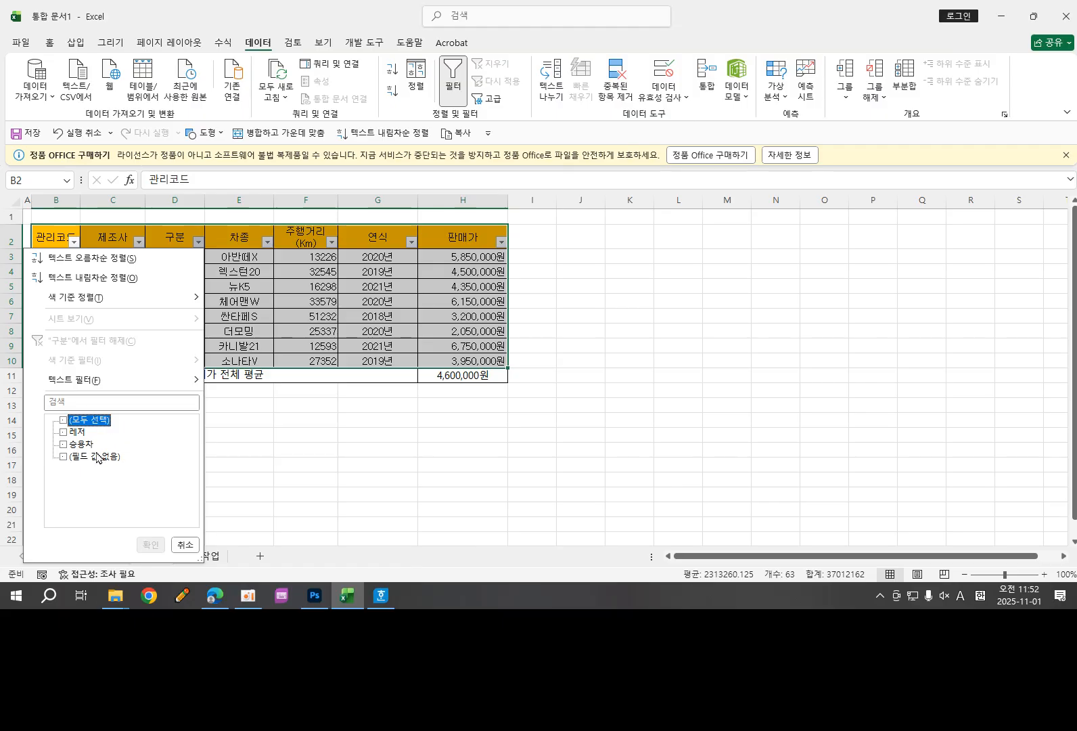
{"action": "left_click", "coordinate": [65, 445]}
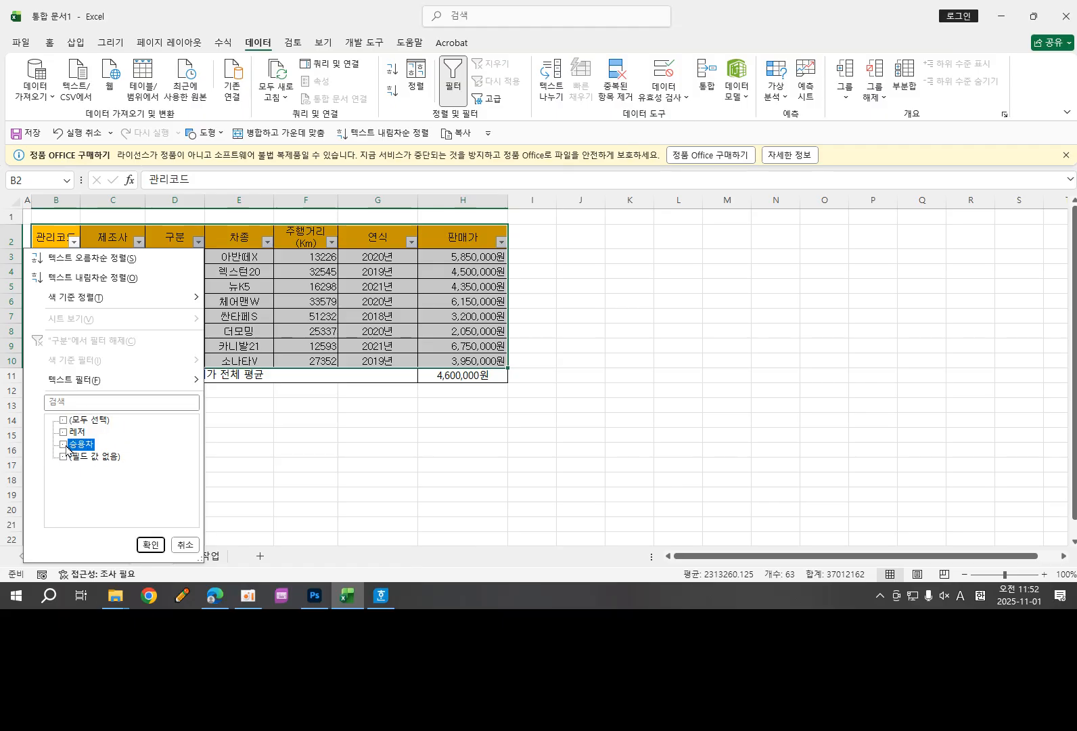
{"action": "left_click", "coordinate": [150, 545]}
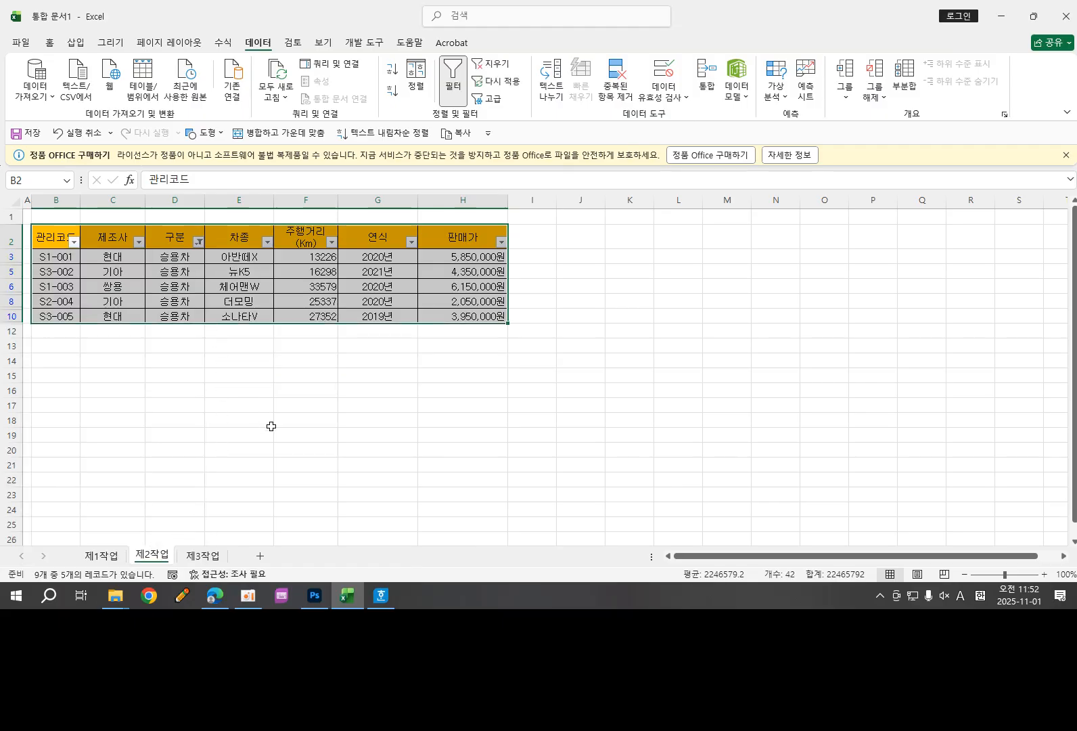
{"action": "left_click", "coordinate": [496, 65]}
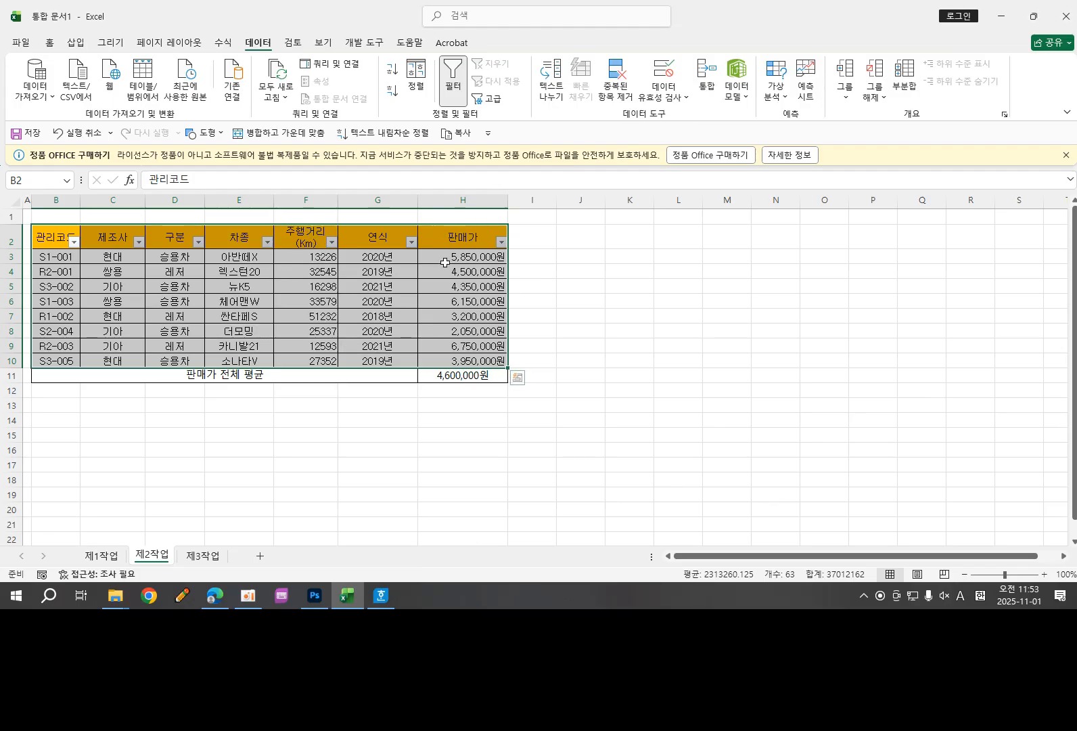
Step: Filter the 판매가 column to values greater than or equal to 4000000 and clear that filter
{"action": "left_click", "coordinate": [501, 243]}
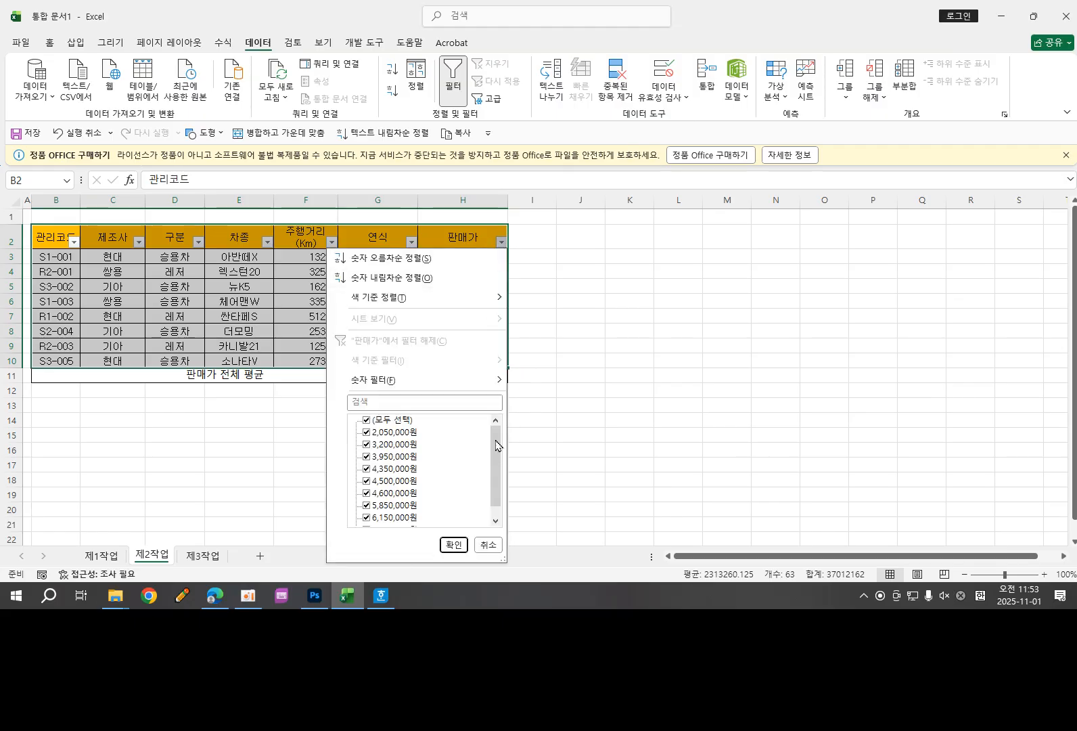
{"action": "mouse_move", "coordinate": [498, 442]}
{"action": "left_mouse_down"}
{"action": "mouse_move", "coordinate": [501, 493]}
{"action": "mouse_move", "coordinate": [497, 442]}
{"action": "left_mouse_up"}
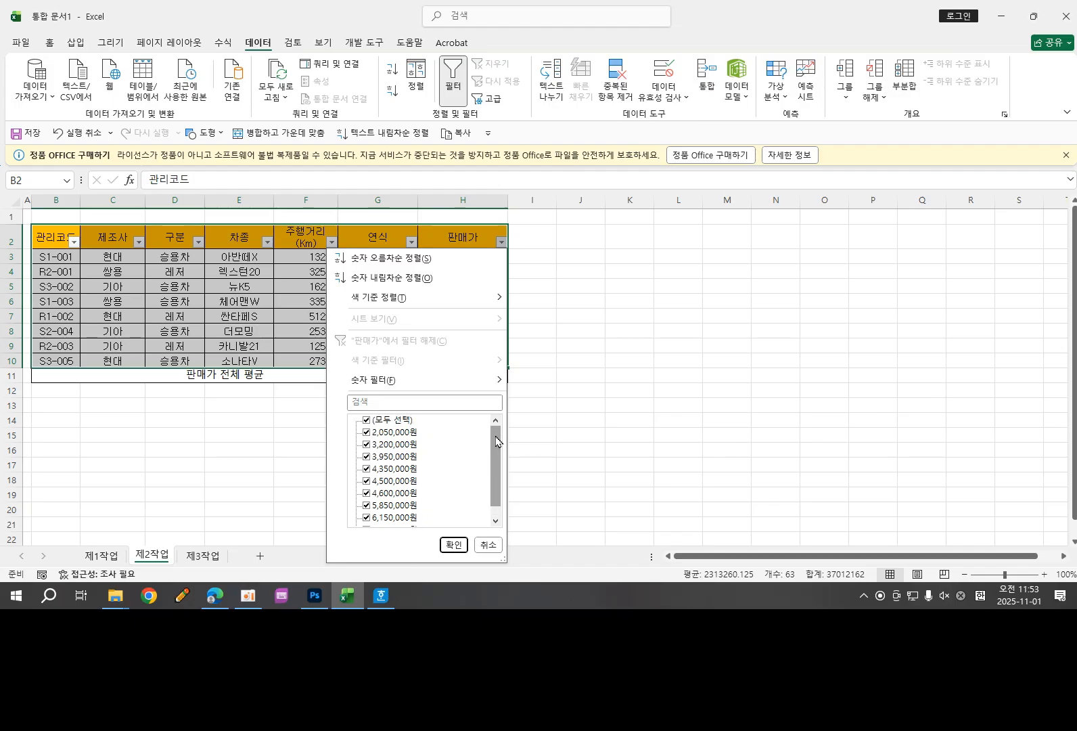
{"action": "mouse_move", "coordinate": [374, 381]}
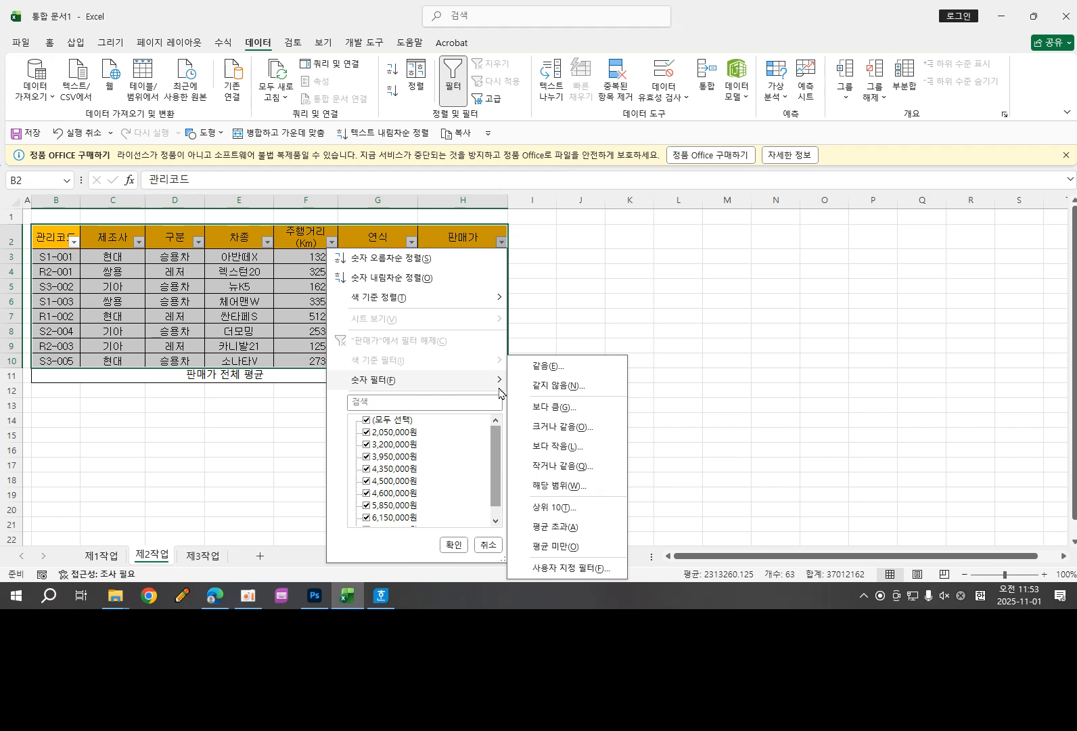
{"action": "left_click", "coordinate": [548, 433]}
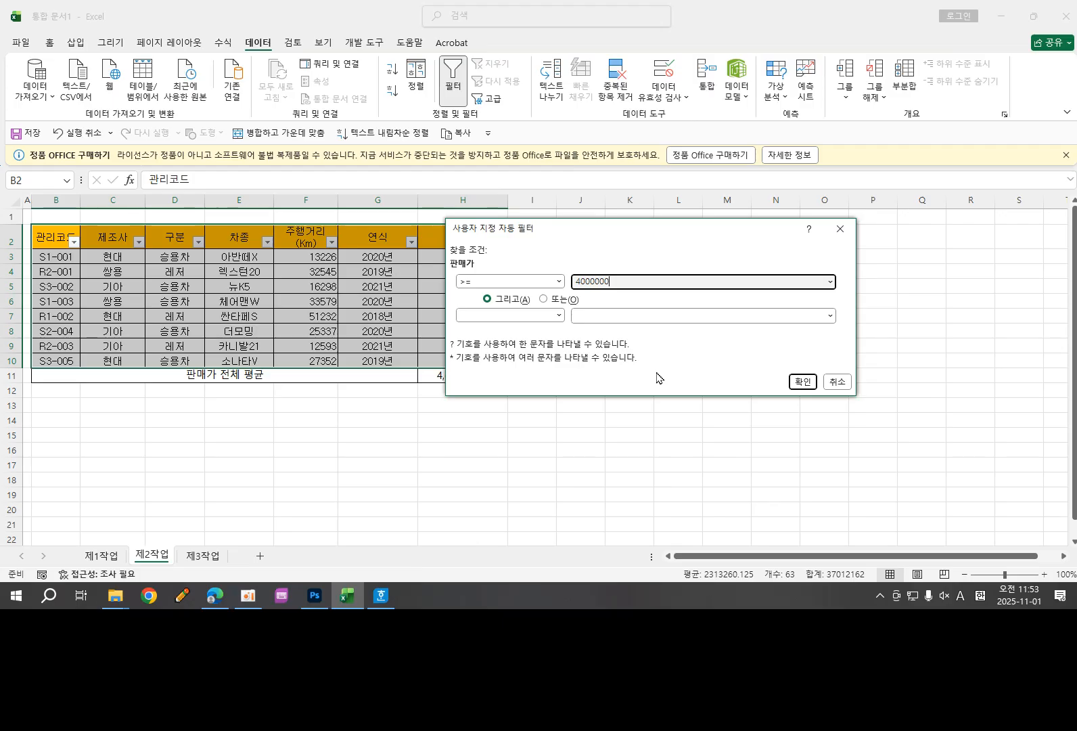
{"action": "left_click", "coordinate": [802, 382]}
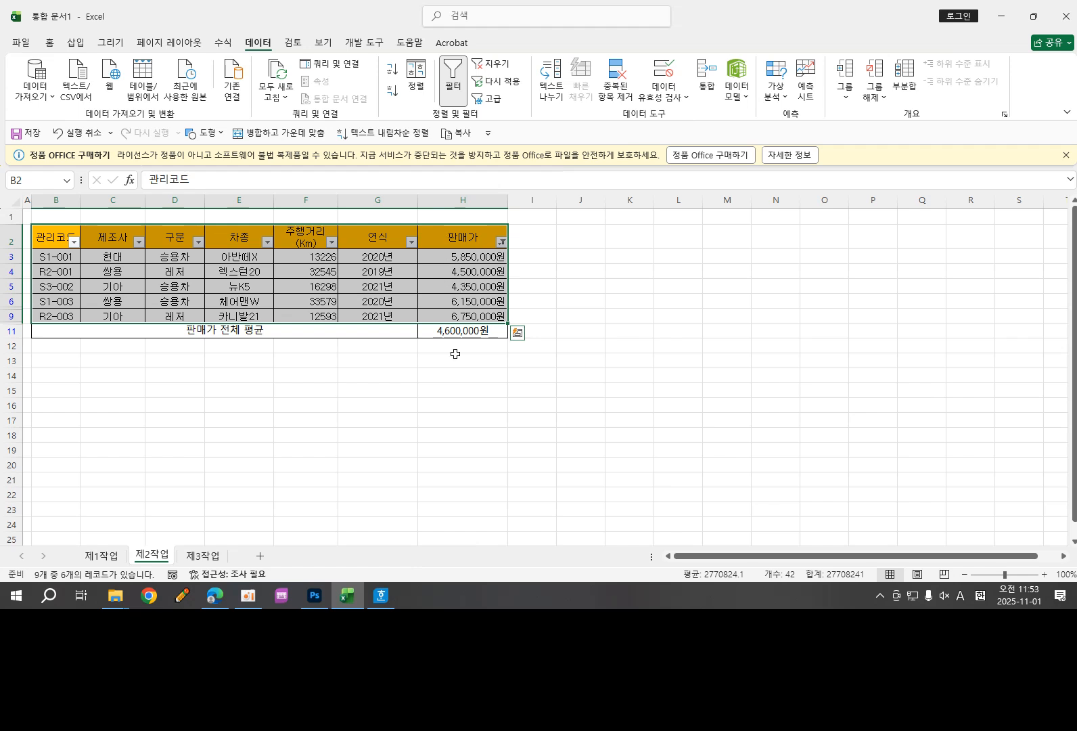
{"action": "left_click", "coordinate": [502, 70]}
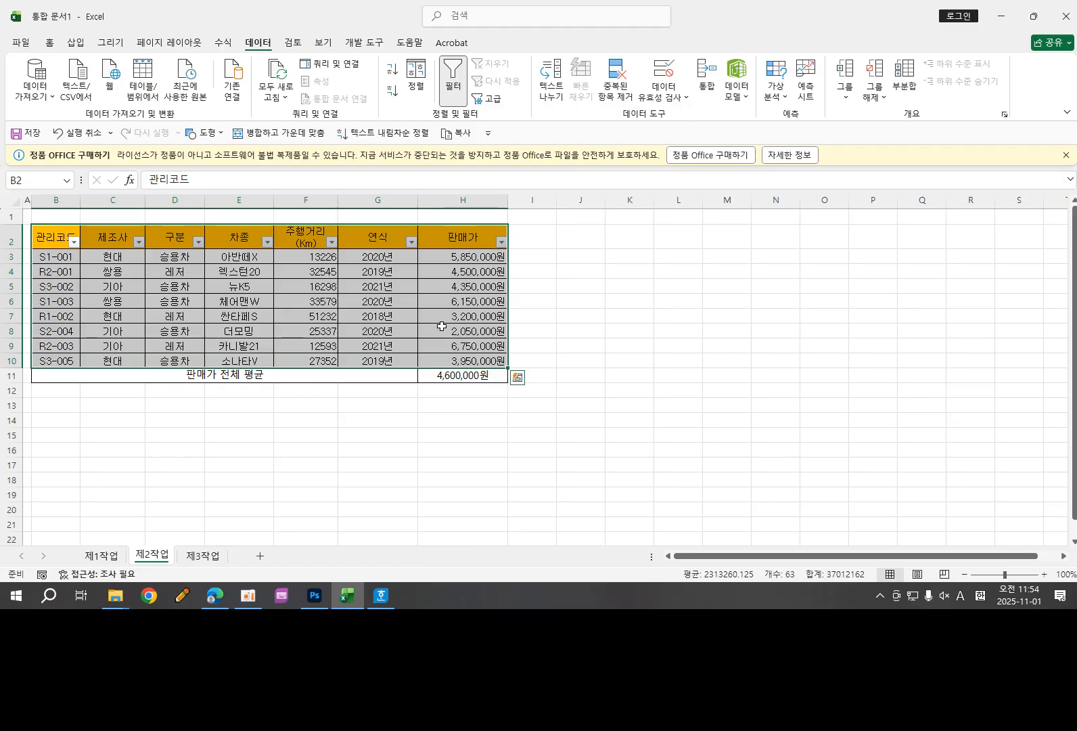
Step: Start a custom filter on the 판매가 column with >= 3000000 as its first condition
{"action": "left_click", "coordinate": [471, 316]}
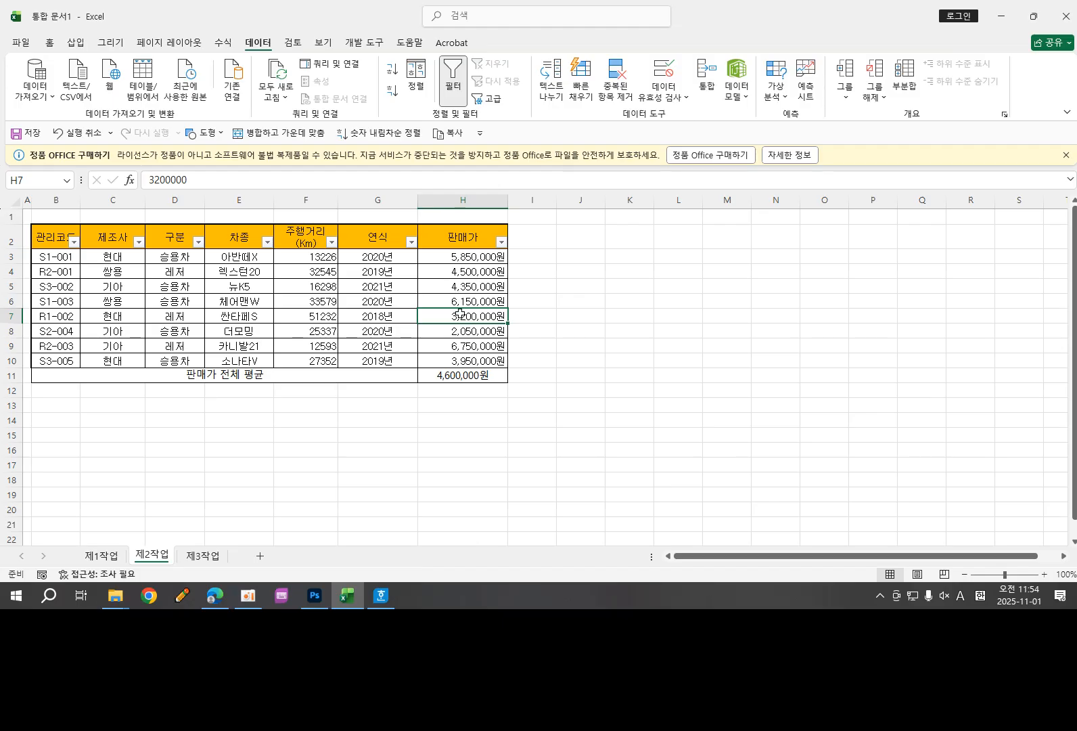
{"action": "left_click", "coordinate": [500, 241]}
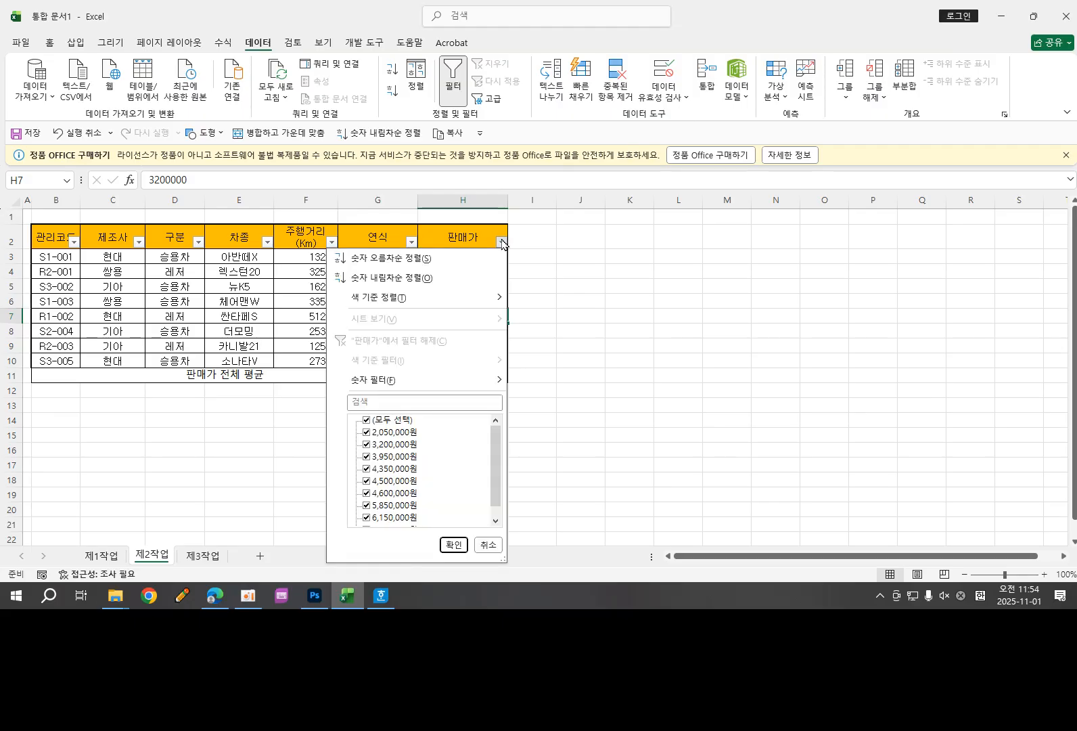
{"action": "mouse_move", "coordinate": [409, 382]}
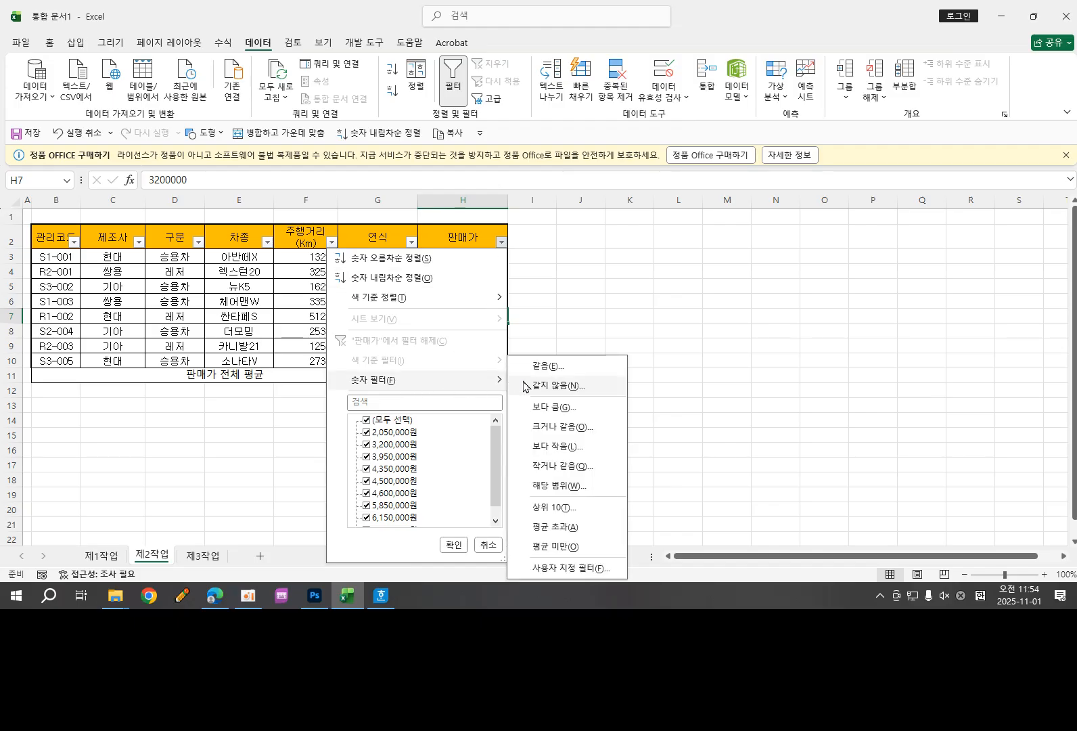
{"action": "left_click", "coordinate": [571, 569]}
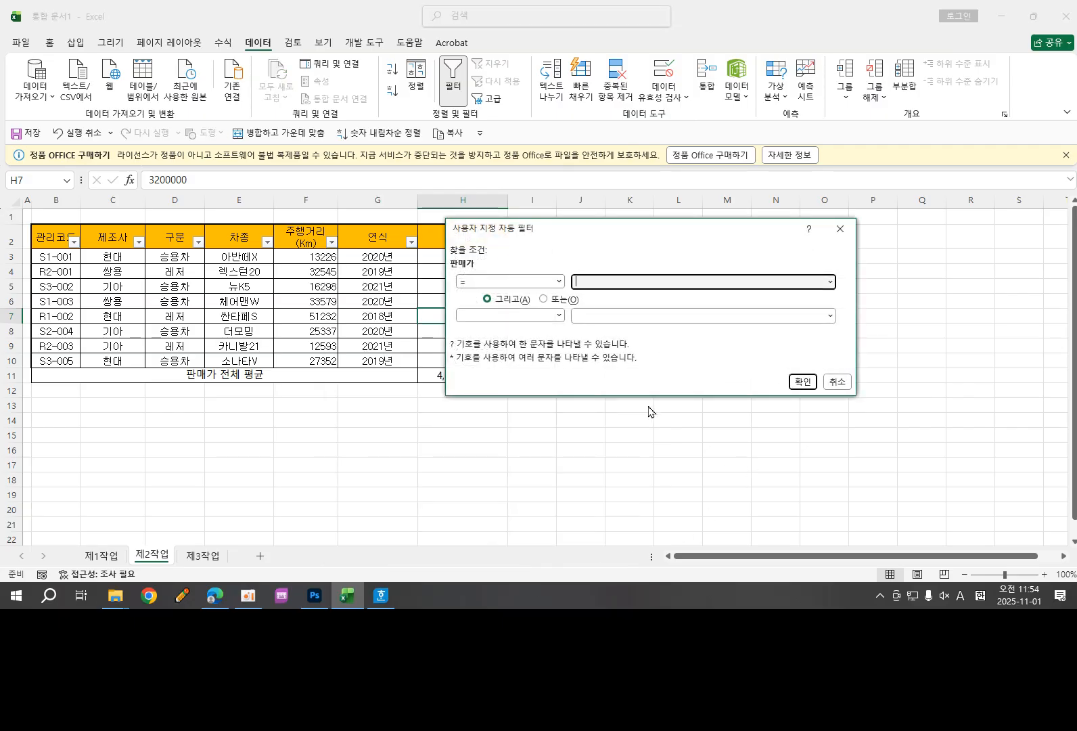
{"action": "left_click", "coordinate": [559, 282]}
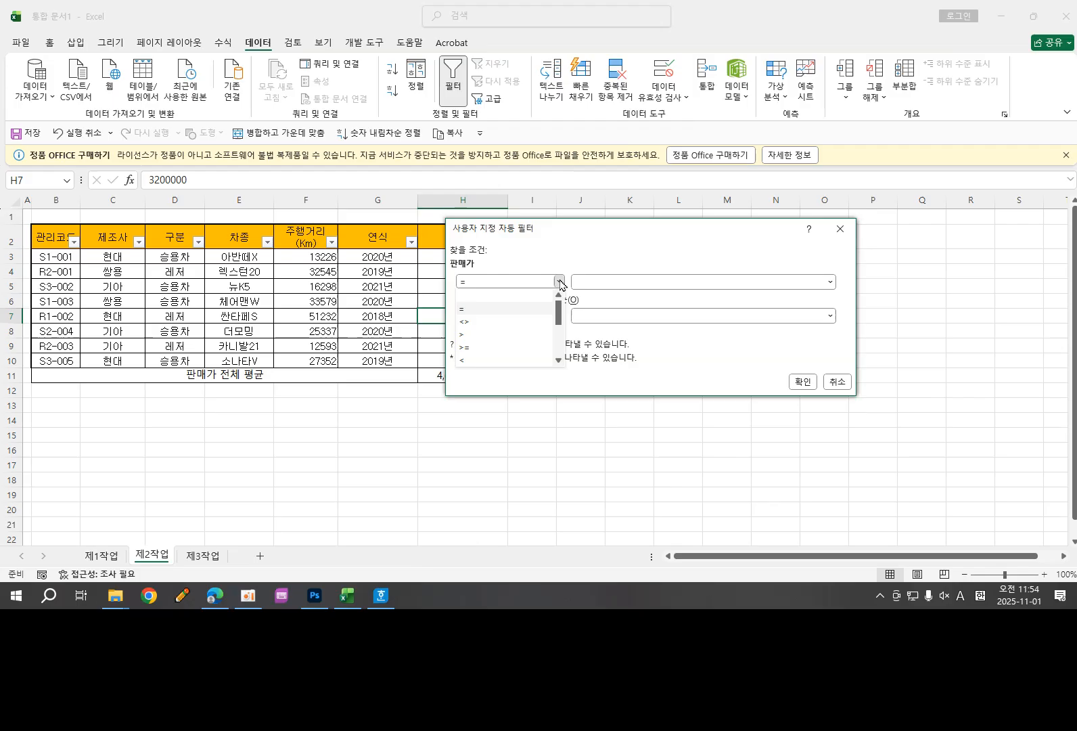
{"action": "left_click", "coordinate": [481, 348]}
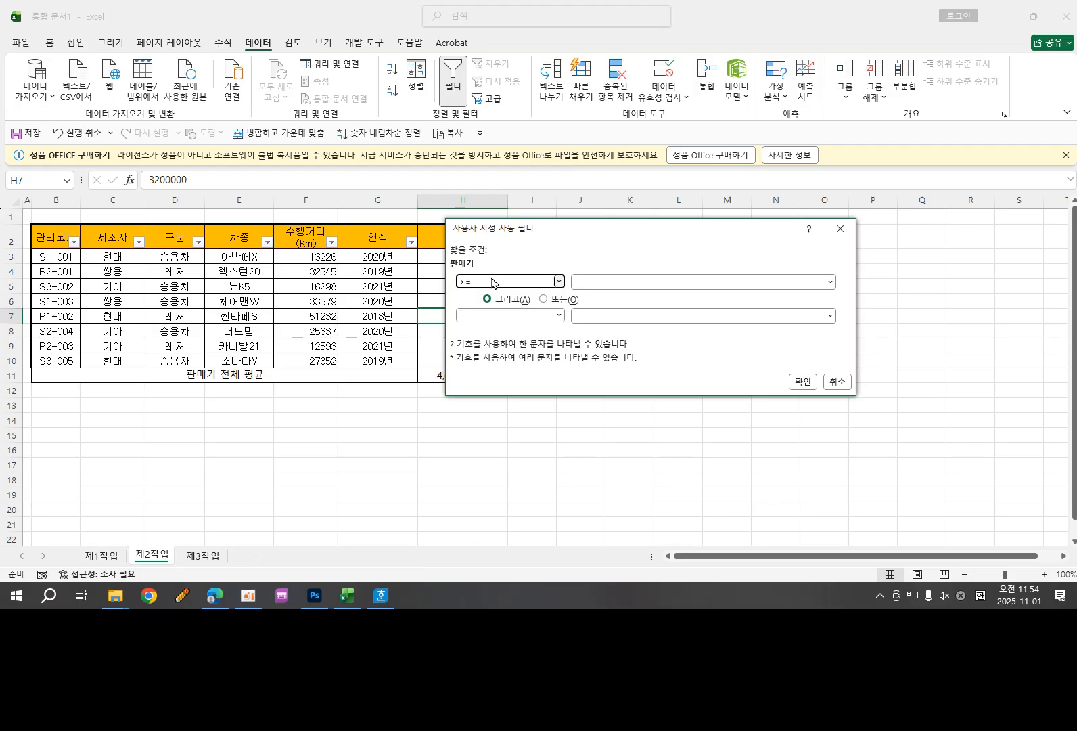
{"action": "left_click", "coordinate": [593, 280]}
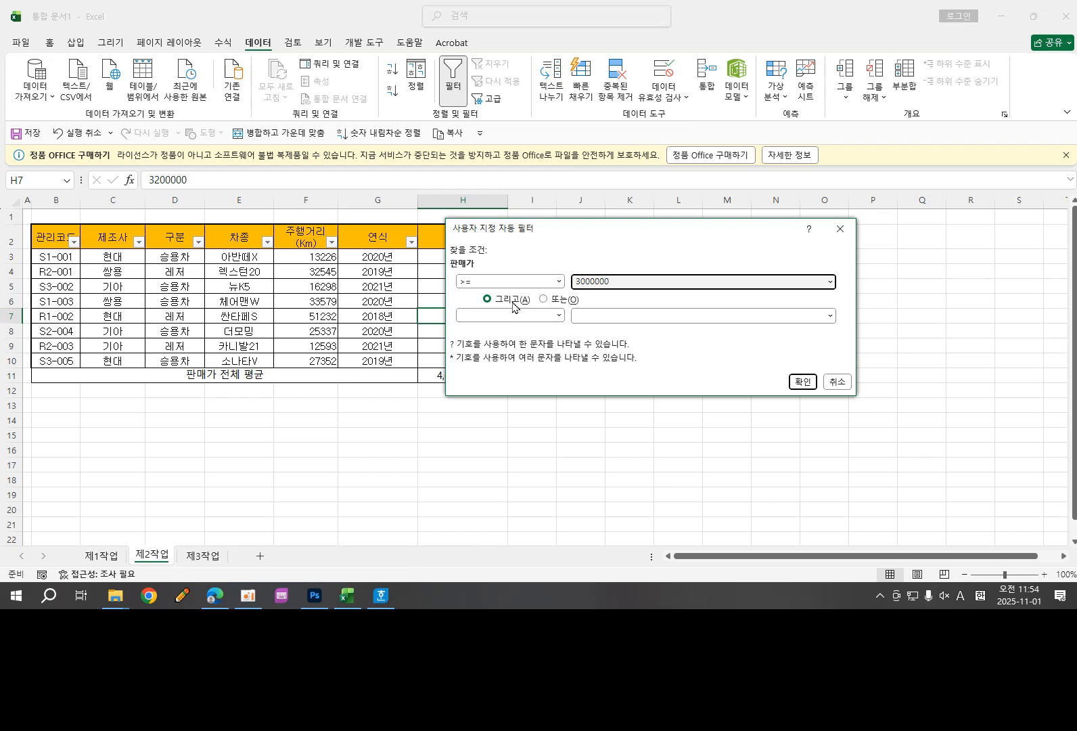
Step: Add <= 5000000 as the second condition of the custom 판매가 filter
{"action": "left_click", "coordinate": [559, 316]}
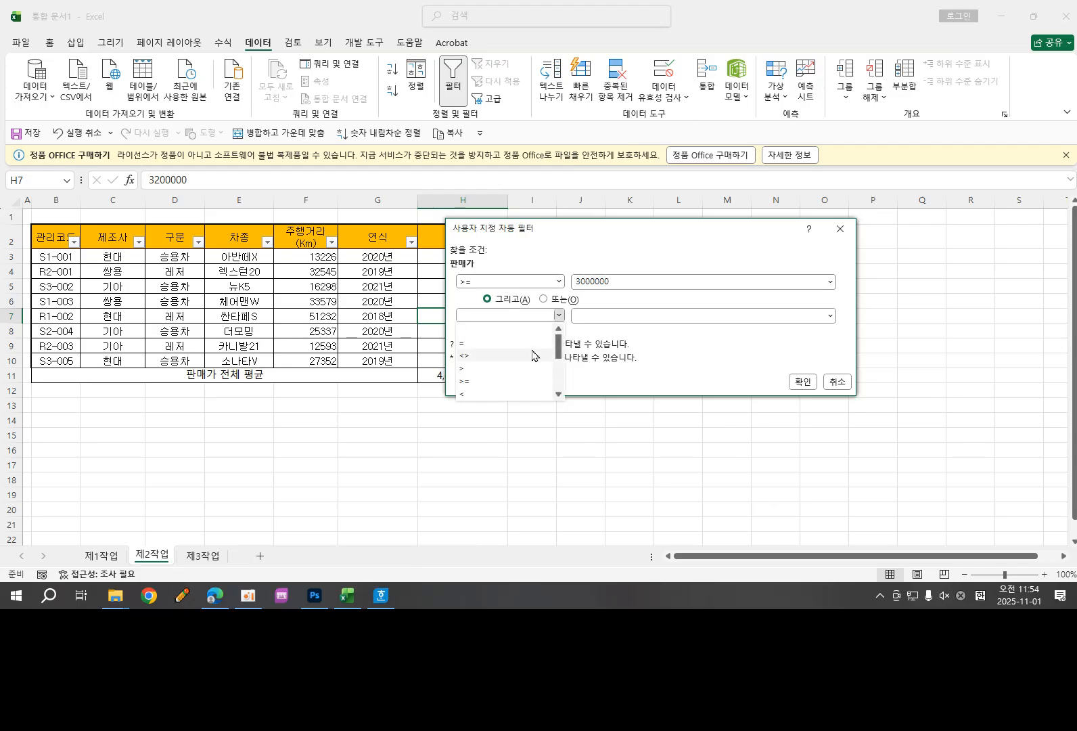
{"action": "scroll", "coordinate": [509, 382], "scroll_direction": "down", "scroll_amount": 2}
{"action": "scroll", "coordinate": [510, 382], "scroll_direction": "up", "scroll_amount": 1}
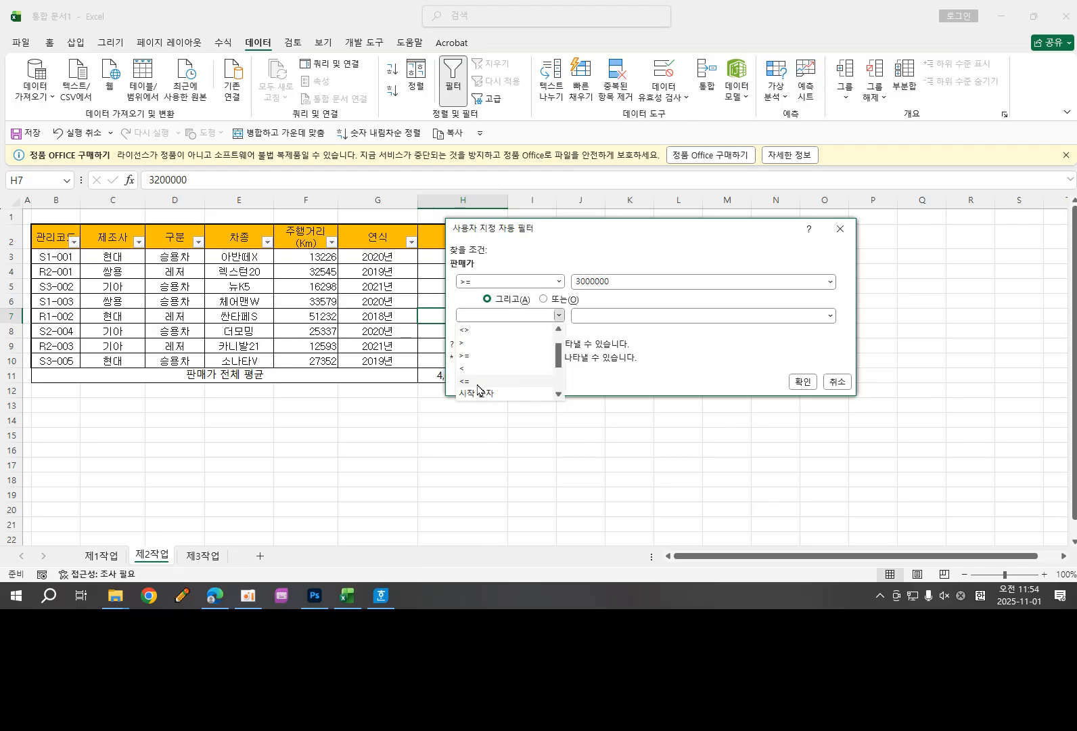
{"action": "left_click", "coordinate": [477, 383]}
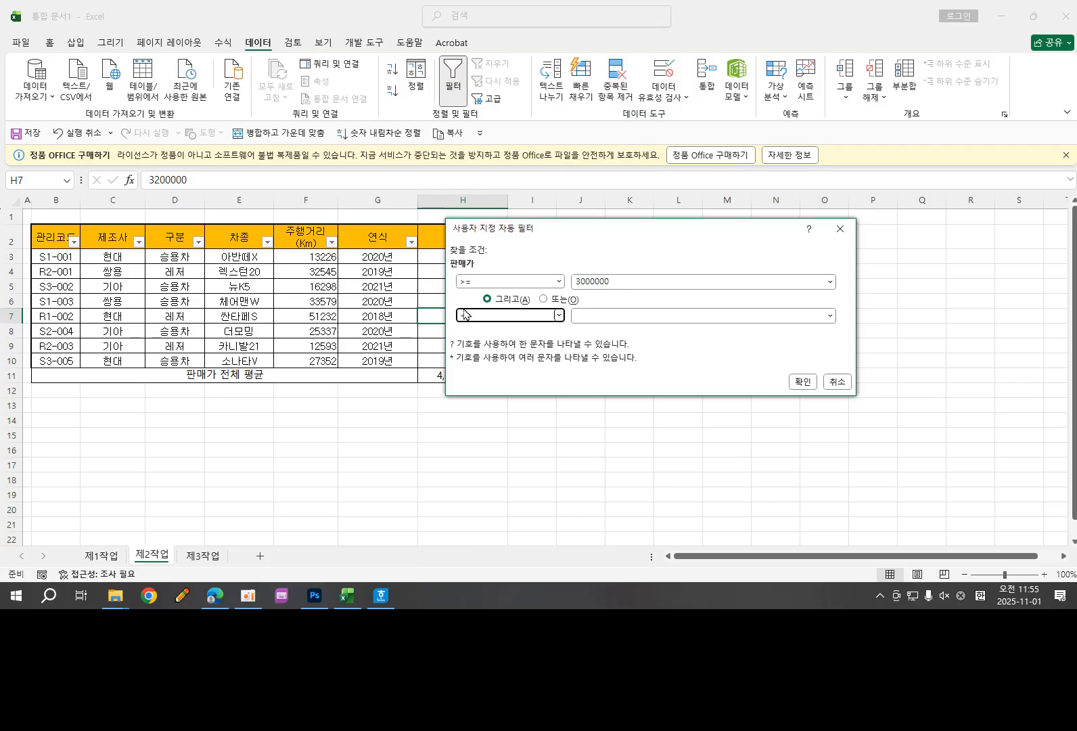
{"action": "left_click", "coordinate": [589, 315]}
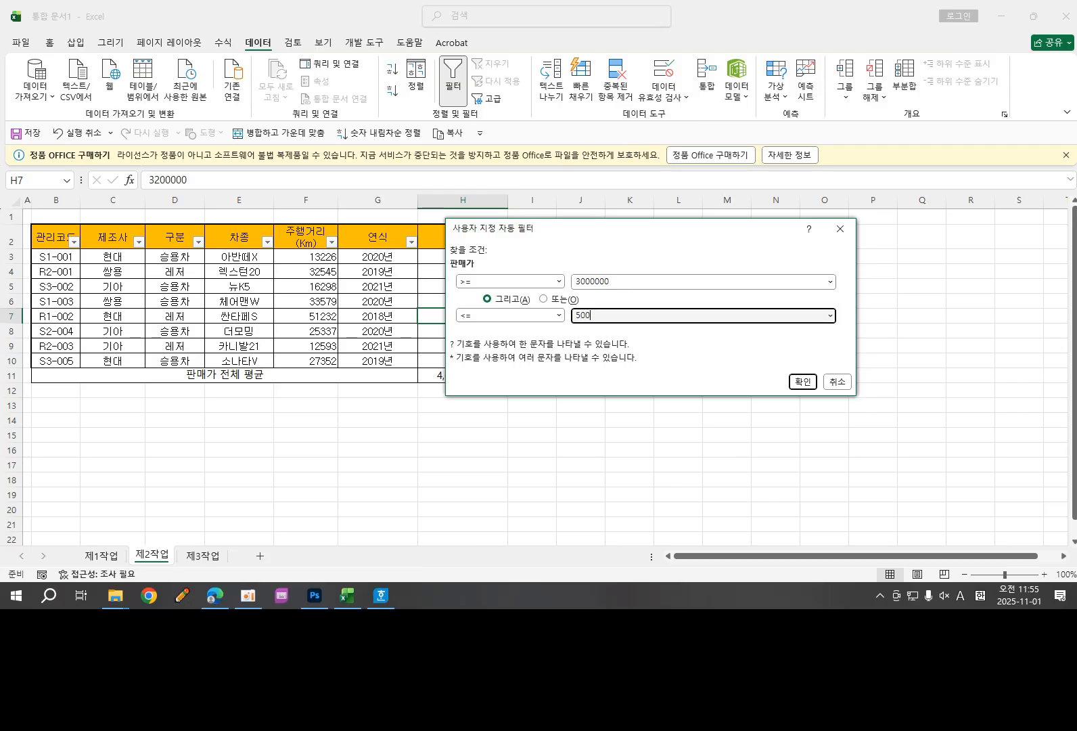
{"action": "type", "text": "5000000"}
Step: Examine how the >= 3000000 and <= 5000000 conditions of the custom 판매가 filter combine with the 그리고 option
{"action": "mouse_move", "coordinate": [514, 316]}
{"action": "left_mouse_down"}
{"action": "mouse_move", "coordinate": [493, 296]}
{"action": "mouse_move", "coordinate": [515, 320]}
{"action": "left_mouse_up"}
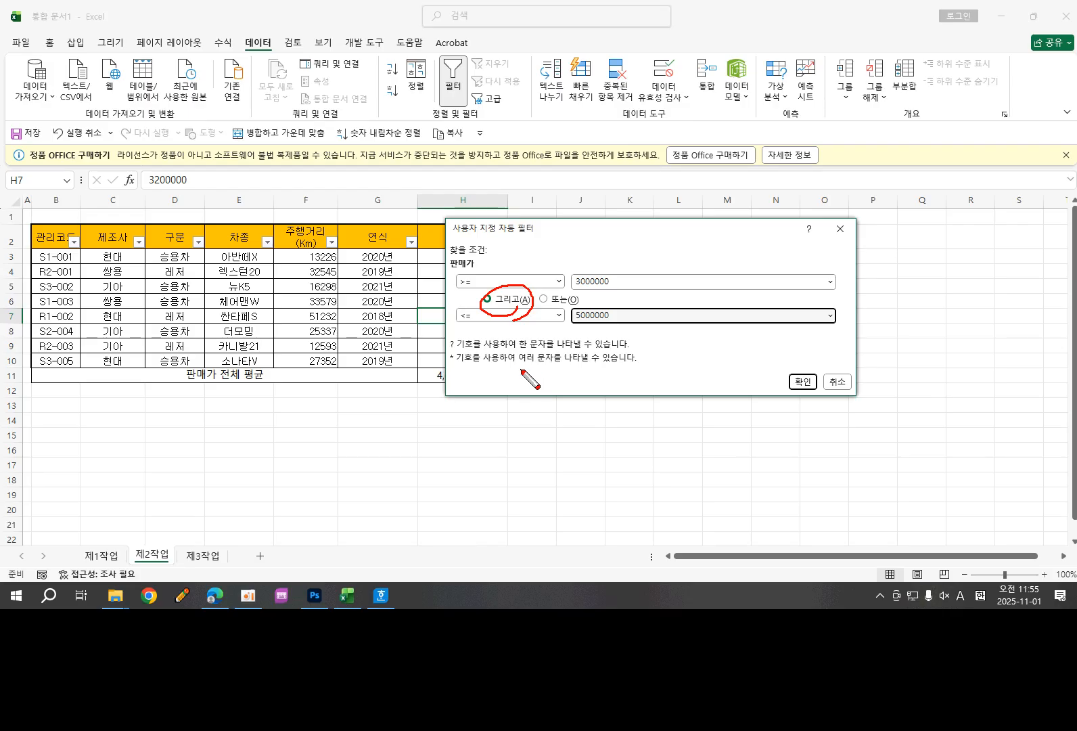
{"action": "left_click_drag", "start_coordinate": [490, 259], "coordinate": [516, 256]}
{"action": "mouse_move", "coordinate": [500, 310]}
{"action": "left_mouse_down"}
{"action": "mouse_move", "coordinate": [510, 325]}
{"action": "mouse_move", "coordinate": [521, 307]}
{"action": "left_mouse_up"}
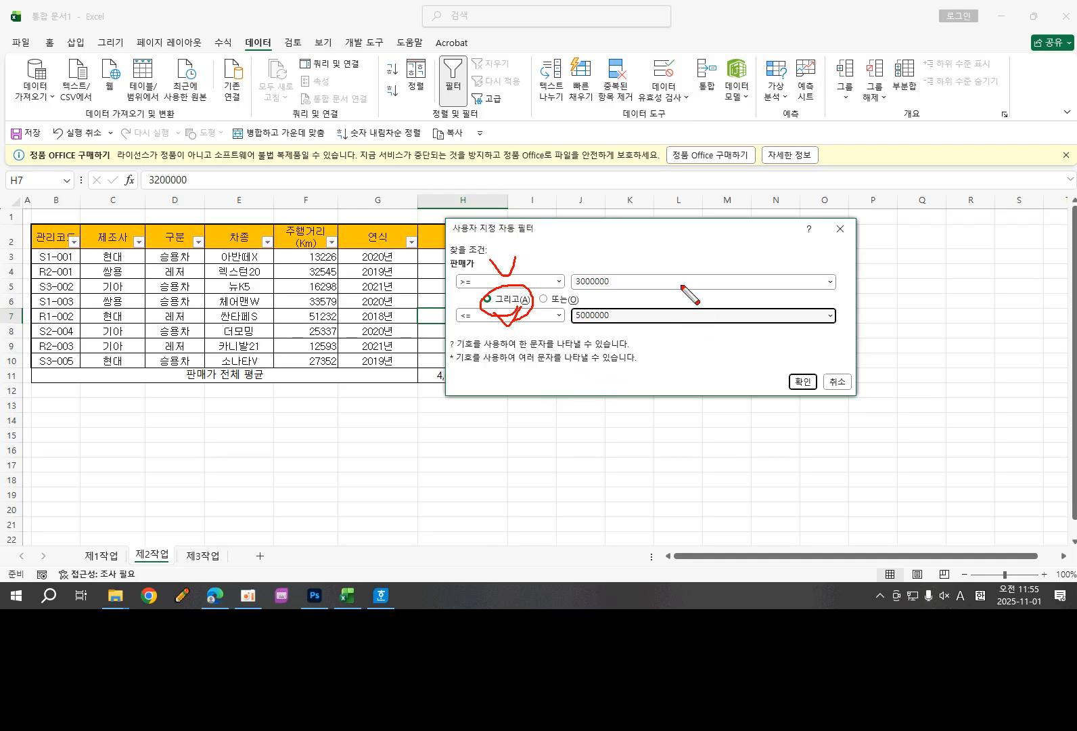
{"action": "mouse_move", "coordinate": [660, 245]}
{"action": "left_mouse_down"}
{"action": "mouse_move", "coordinate": [686, 268]}
{"action": "mouse_move", "coordinate": [667, 277]}
{"action": "mouse_move", "coordinate": [697, 277]}
{"action": "mouse_move", "coordinate": [718, 255]}
{"action": "left_mouse_up"}
{"action": "left_click", "coordinate": [748, 266]}
{"action": "mouse_move", "coordinate": [599, 293]}
{"action": "left_mouse_down"}
{"action": "mouse_move", "coordinate": [565, 279]}
{"action": "mouse_move", "coordinate": [638, 261]}
{"action": "left_mouse_up"}
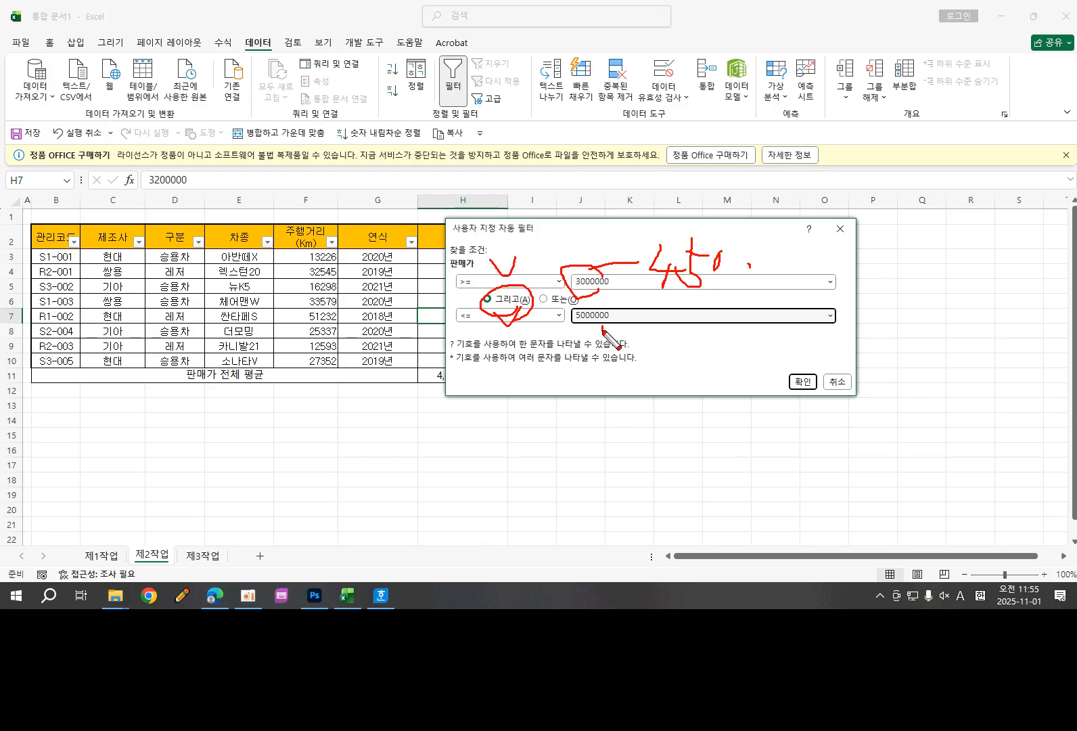
{"action": "mouse_move", "coordinate": [603, 331]}
{"action": "left_mouse_down"}
{"action": "mouse_move", "coordinate": [598, 304]}
{"action": "mouse_move", "coordinate": [632, 310]}
{"action": "mouse_move", "coordinate": [672, 289]}
{"action": "left_mouse_up"}
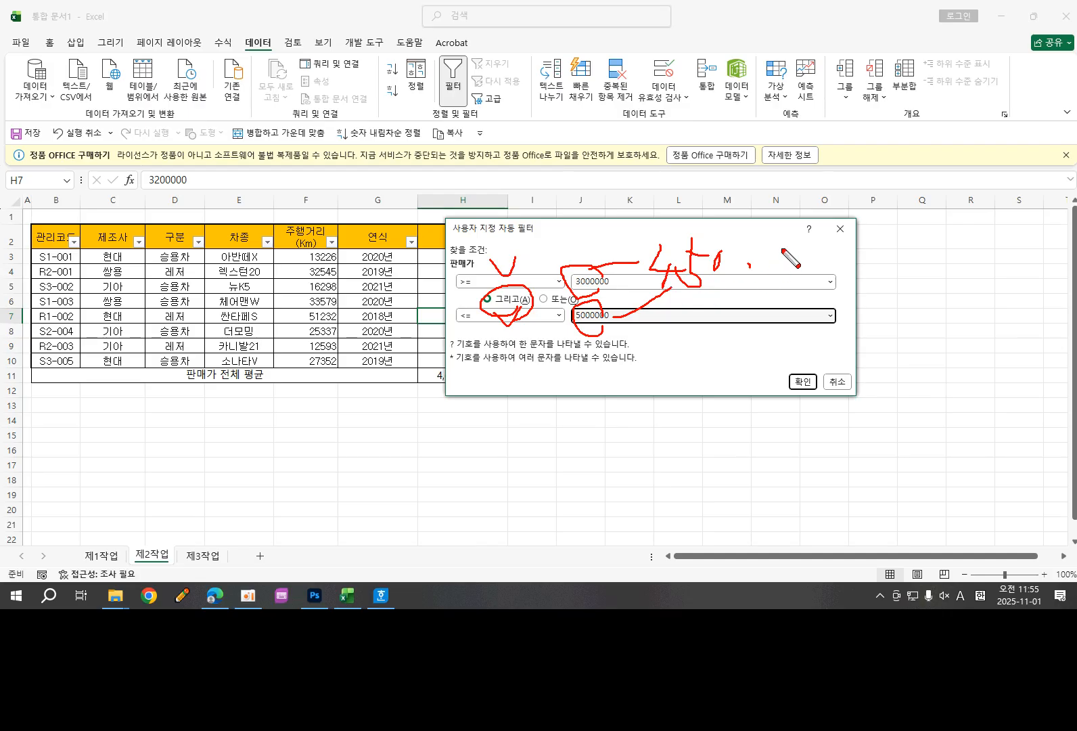
{"action": "mouse_move", "coordinate": [788, 230]}
{"action": "left_mouse_down"}
{"action": "mouse_move", "coordinate": [788, 273]}
{"action": "mouse_move", "coordinate": [812, 252]}
{"action": "mouse_move", "coordinate": [822, 274]}
{"action": "left_mouse_up"}
{"action": "left_click_drag", "start_coordinate": [871, 246], "coordinate": [806, 289]}
{"action": "mouse_move", "coordinate": [788, 224]}
{"action": "left_mouse_down"}
{"action": "mouse_move", "coordinate": [883, 261]}
{"action": "mouse_move", "coordinate": [879, 278]}
{"action": "left_mouse_up"}
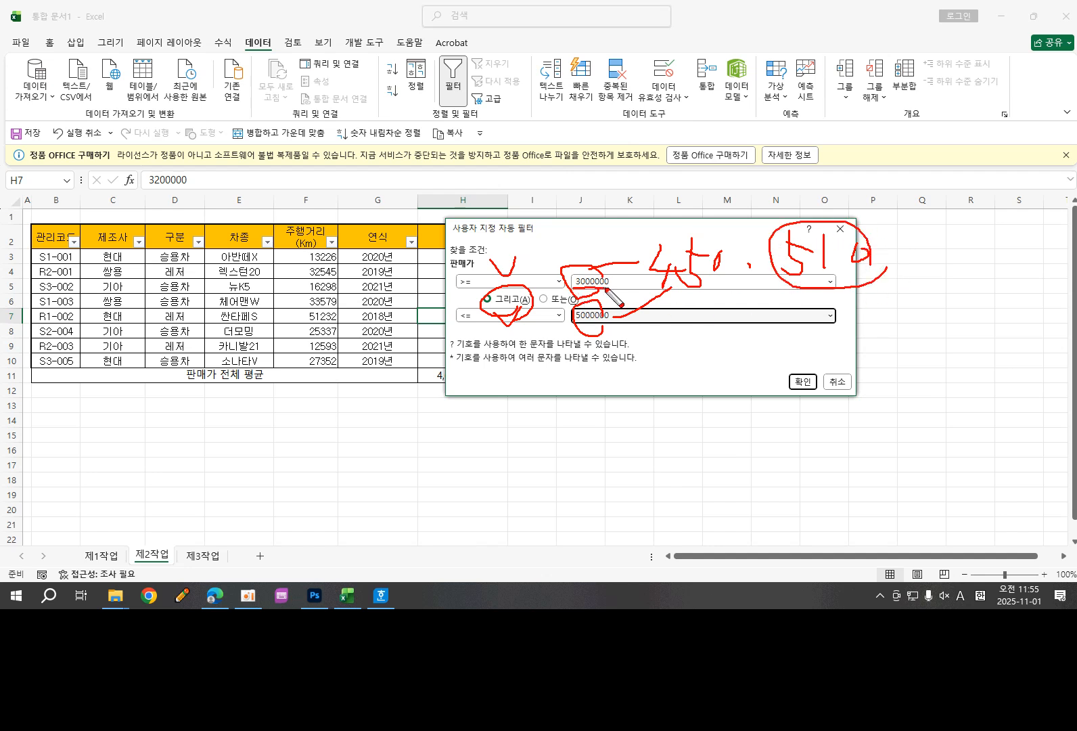
{"action": "left_click", "coordinate": [587, 326]}
{"action": "left_click_drag", "start_coordinate": [839, 216], "coordinate": [802, 280]}
{"action": "left_click_drag", "start_coordinate": [779, 233], "coordinate": [846, 282]}
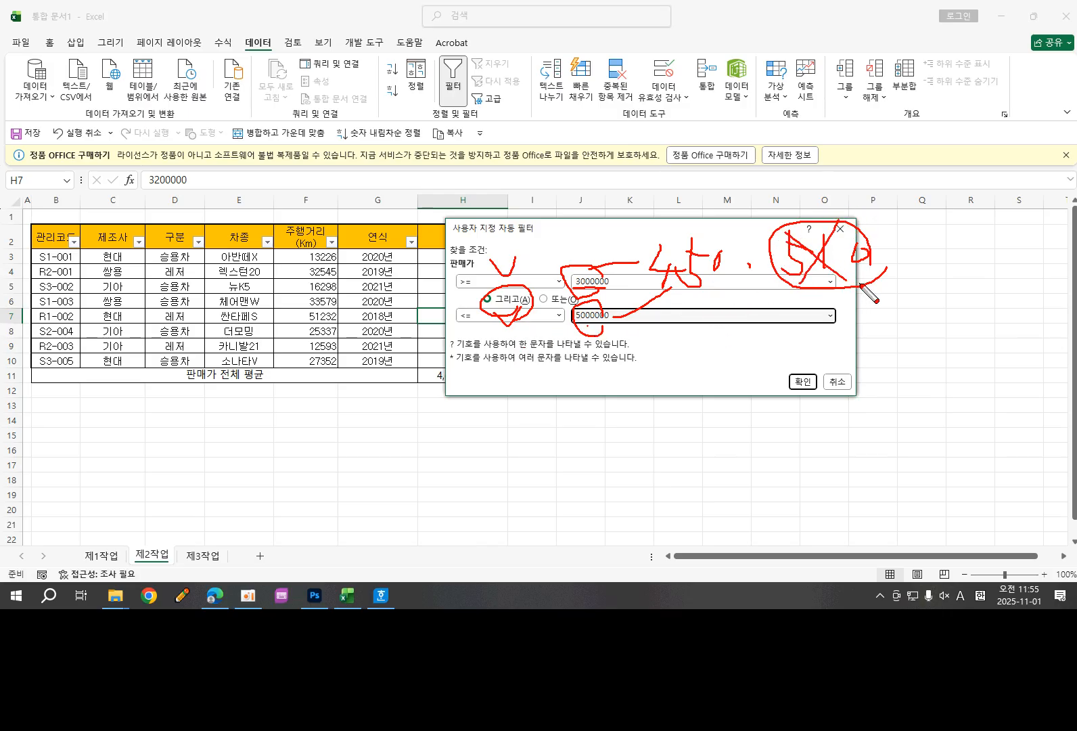
{"action": "key", "text": "Escape"}
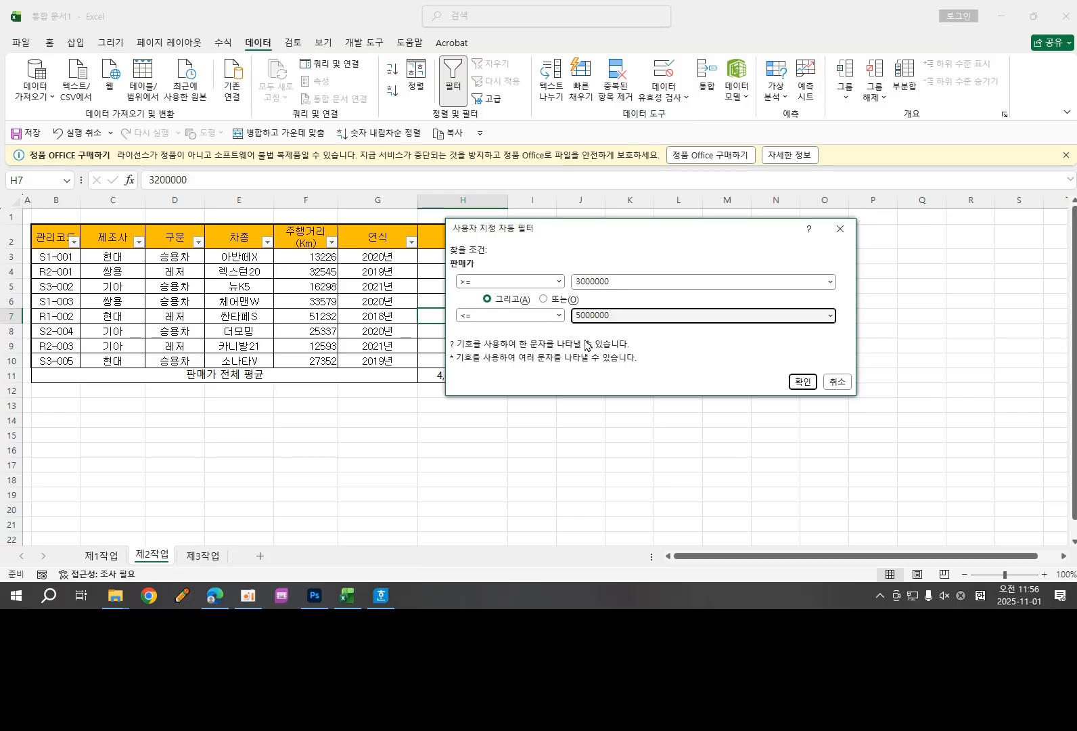
Step: Apply the custom 판매가 filter, review the filtered prices, and clear the filter
{"action": "left_click", "coordinate": [803, 381]}
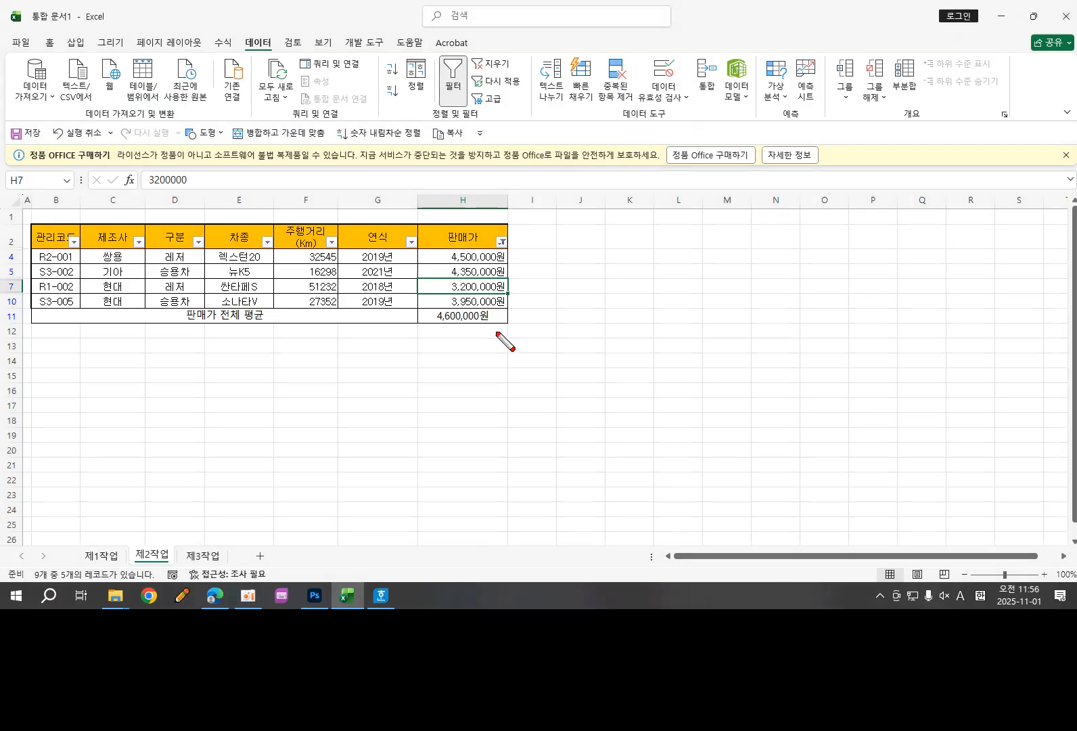
{"action": "mouse_move", "coordinate": [477, 306]}
{"action": "left_mouse_down"}
{"action": "mouse_move", "coordinate": [446, 284]}
{"action": "mouse_move", "coordinate": [466, 280]}
{"action": "mouse_move", "coordinate": [447, 274]}
{"action": "mouse_move", "coordinate": [462, 257]}
{"action": "left_mouse_up"}
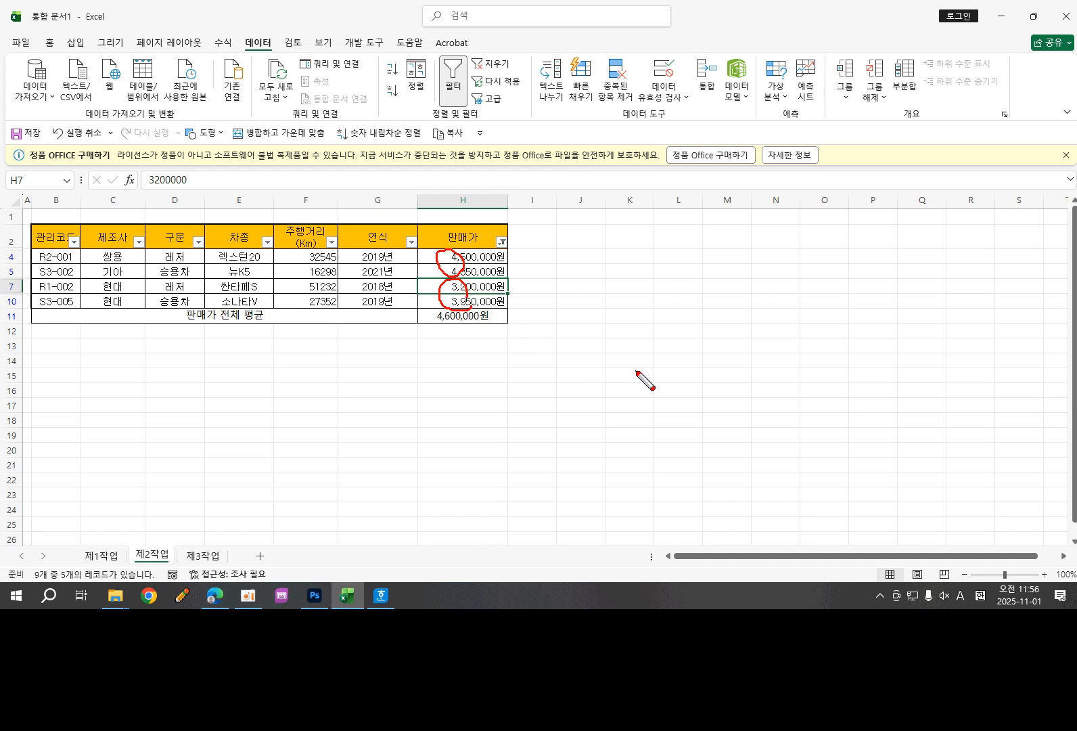
{"action": "key", "text": "Escape"}
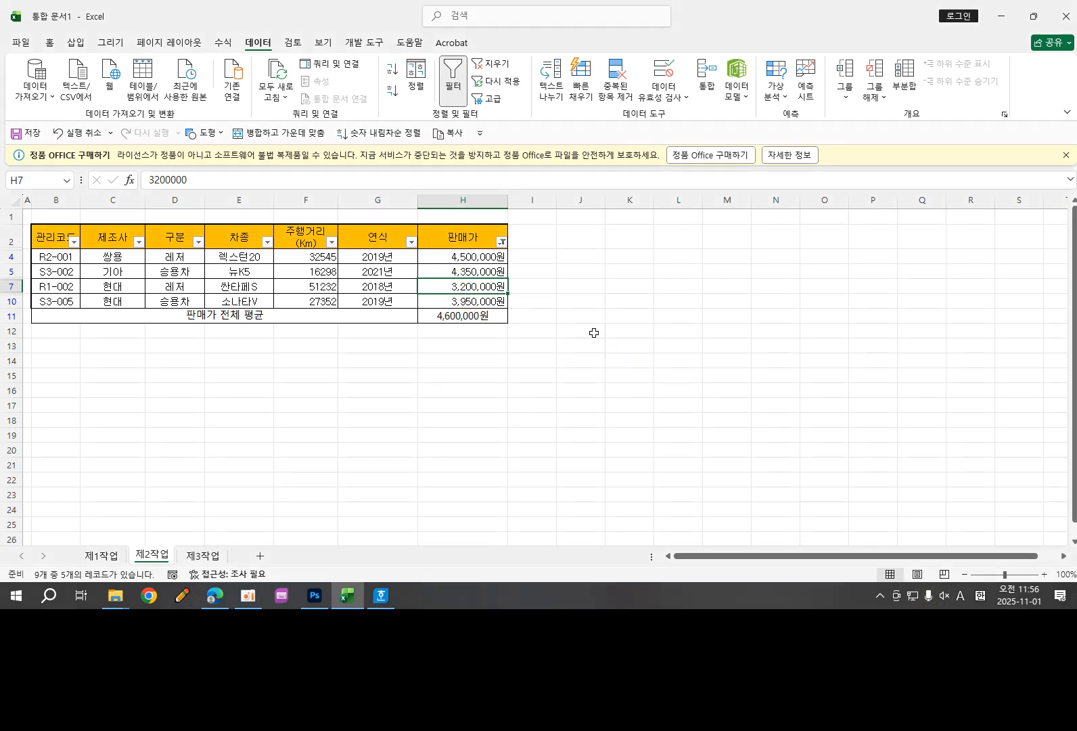
{"action": "left_click", "coordinate": [498, 65]}
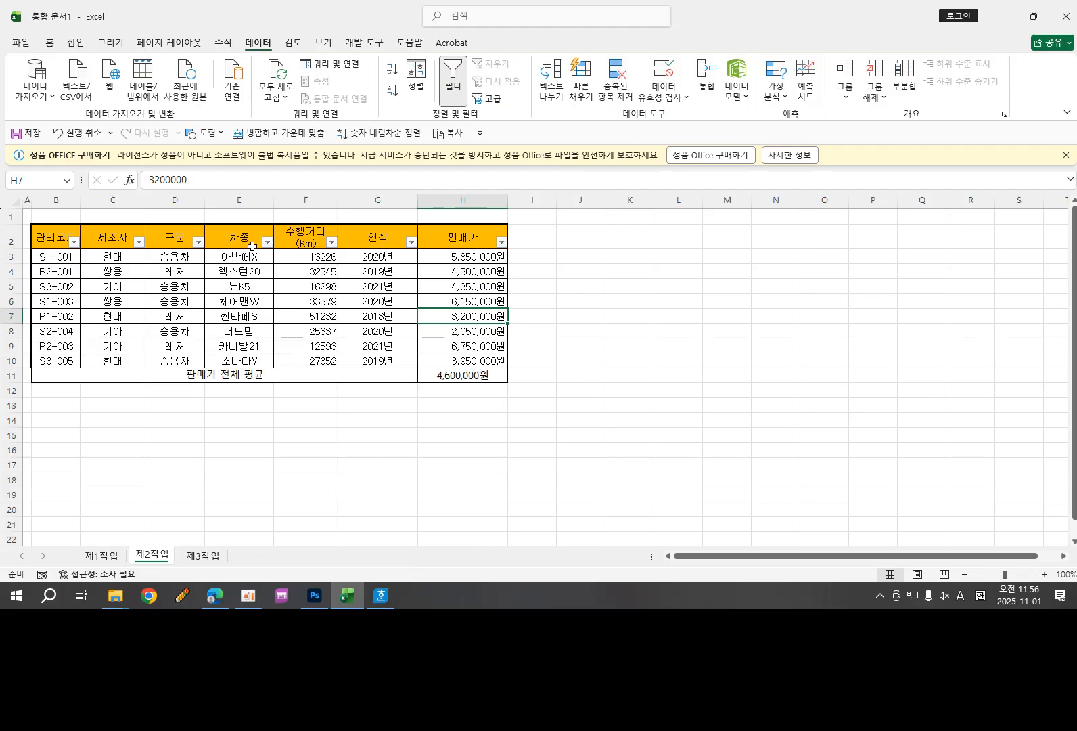
Step: Filter the 차종 column with an equals condition of 체* and clear that filter
{"action": "left_click", "coordinate": [268, 242]}
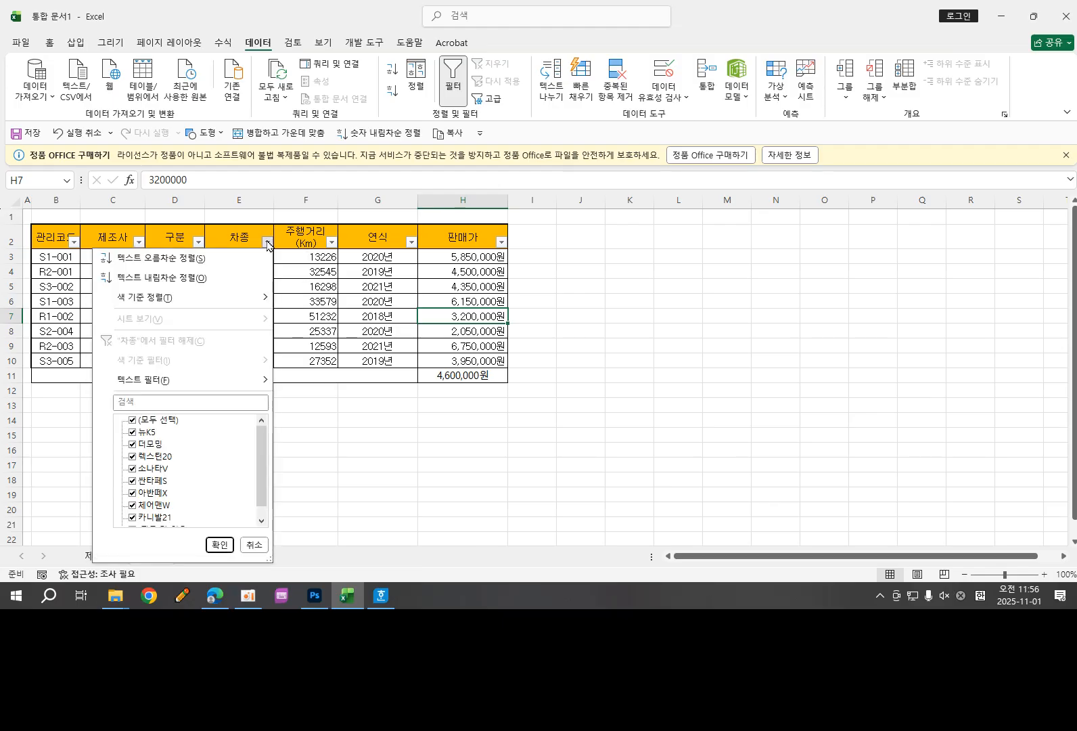
{"action": "mouse_move", "coordinate": [156, 383]}
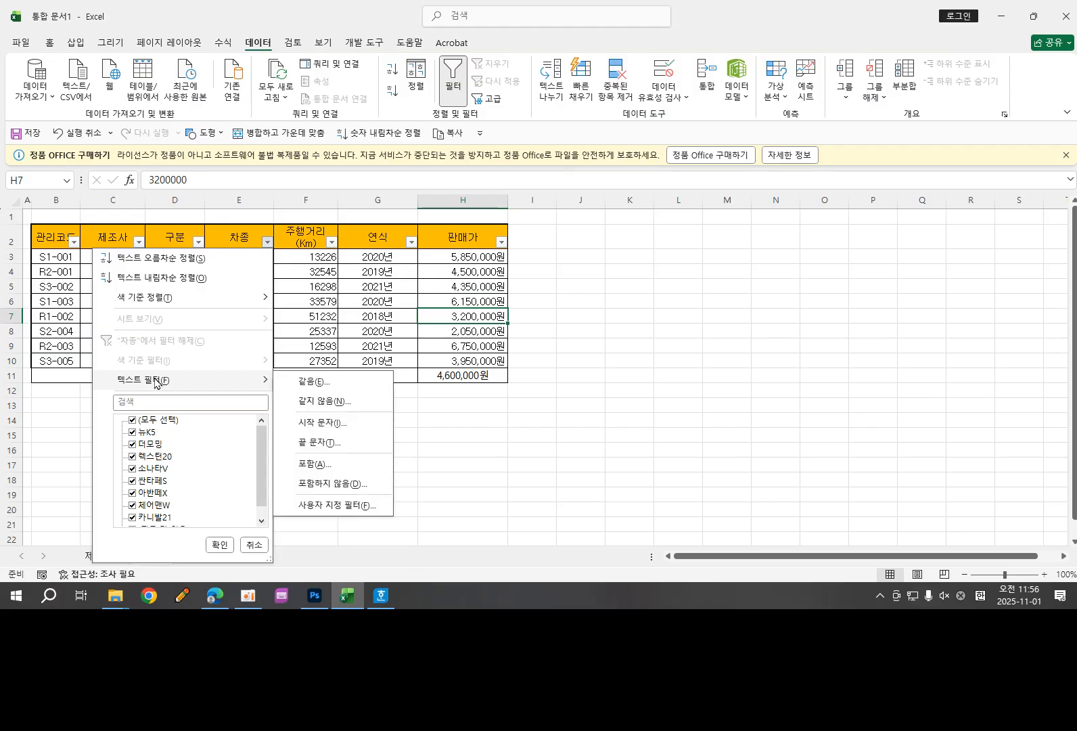
{"action": "left_click", "coordinate": [322, 383]}
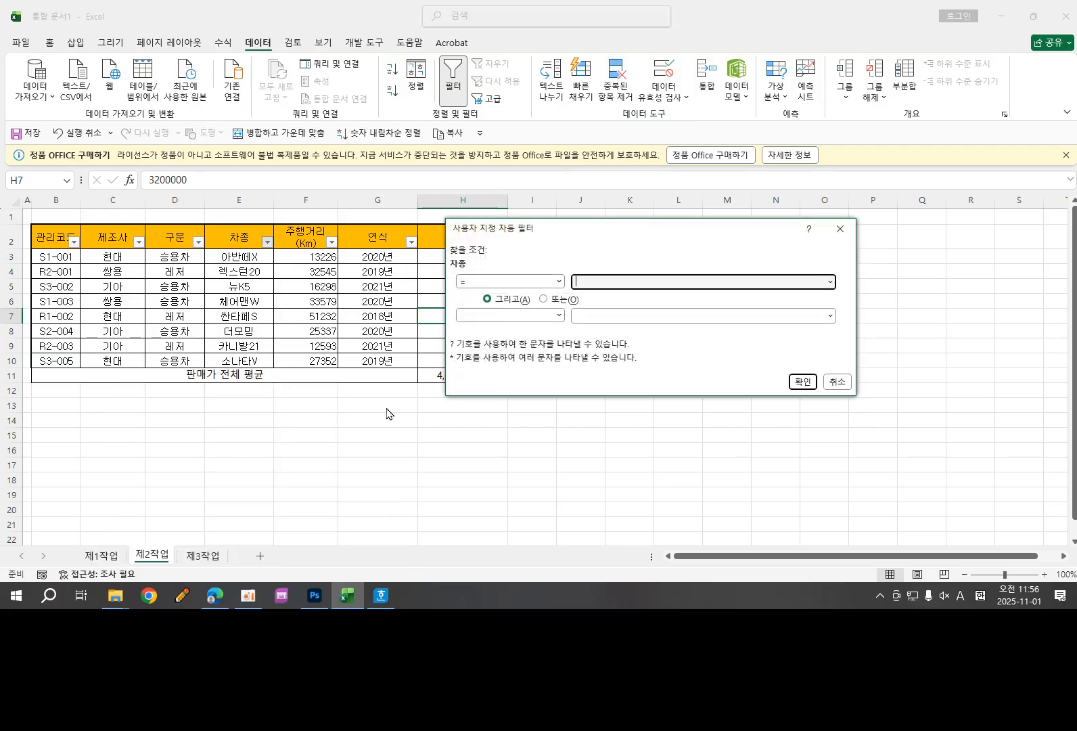
{"action": "left_click_drag", "start_coordinate": [577, 225], "coordinate": [518, 94]}
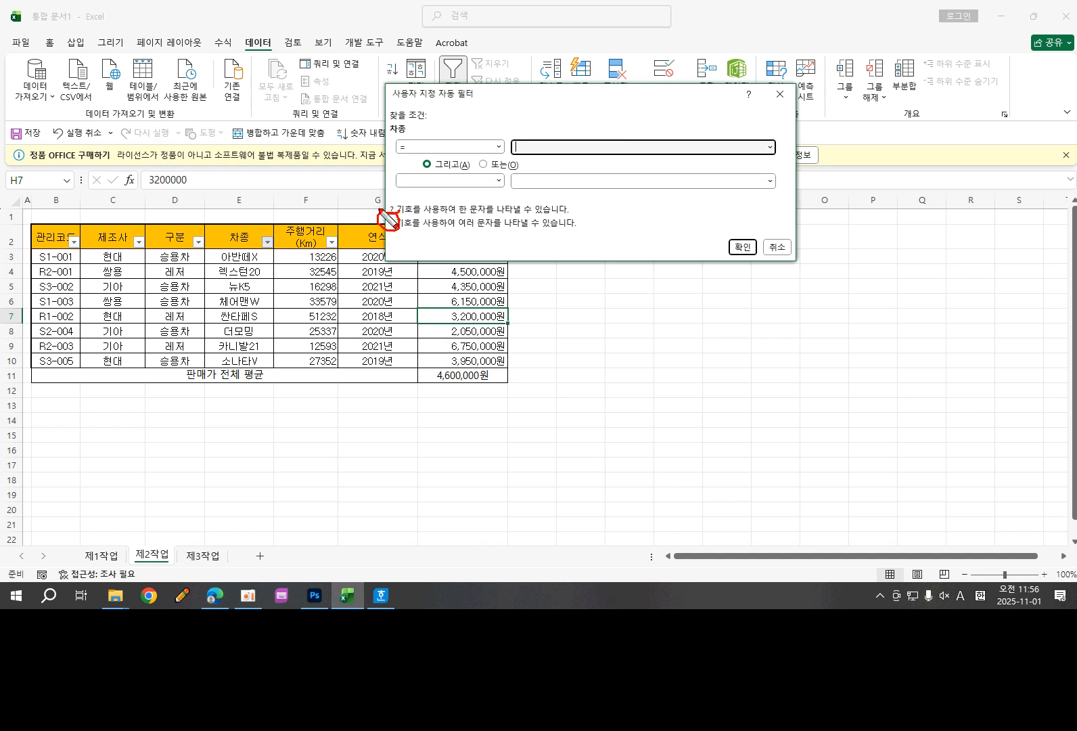
{"action": "mouse_move", "coordinate": [380, 209]}
{"action": "left_mouse_down"}
{"action": "mouse_move", "coordinate": [402, 203]}
{"action": "mouse_move", "coordinate": [399, 214]}
{"action": "left_mouse_up"}
{"action": "mouse_move", "coordinate": [453, 216]}
{"action": "left_mouse_down"}
{"action": "mouse_move", "coordinate": [485, 205]}
{"action": "mouse_move", "coordinate": [455, 203]}
{"action": "left_mouse_up"}
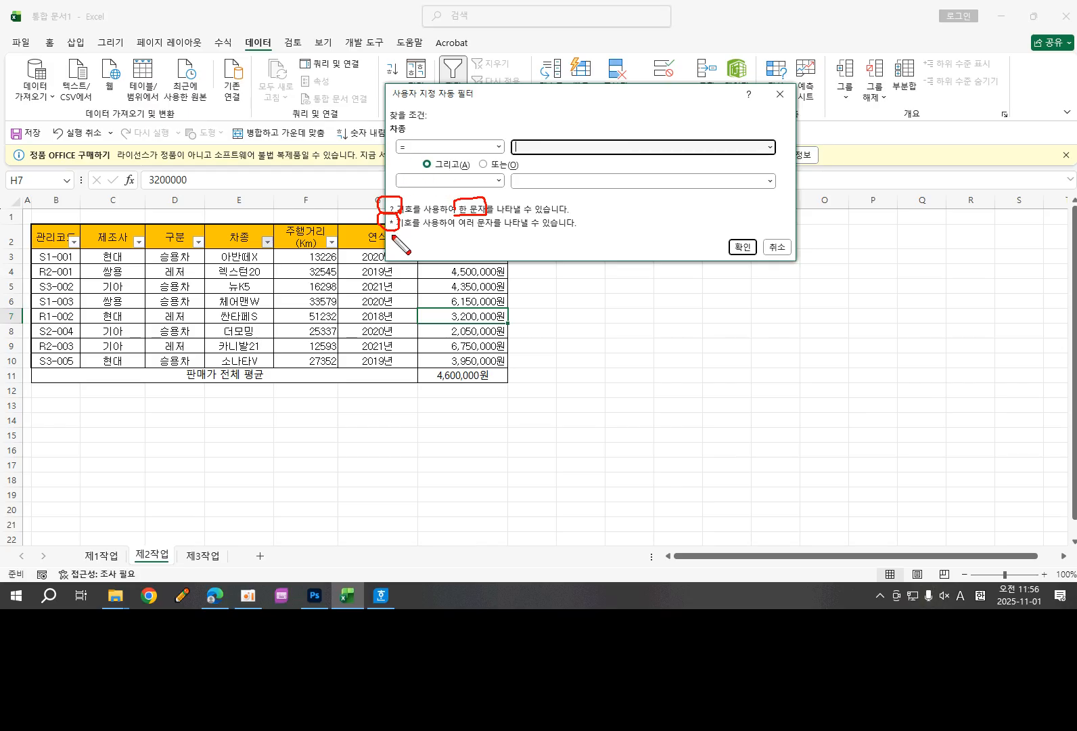
{"action": "left_click_drag", "start_coordinate": [459, 225], "coordinate": [495, 227]}
{"action": "key", "text": "Escape"}
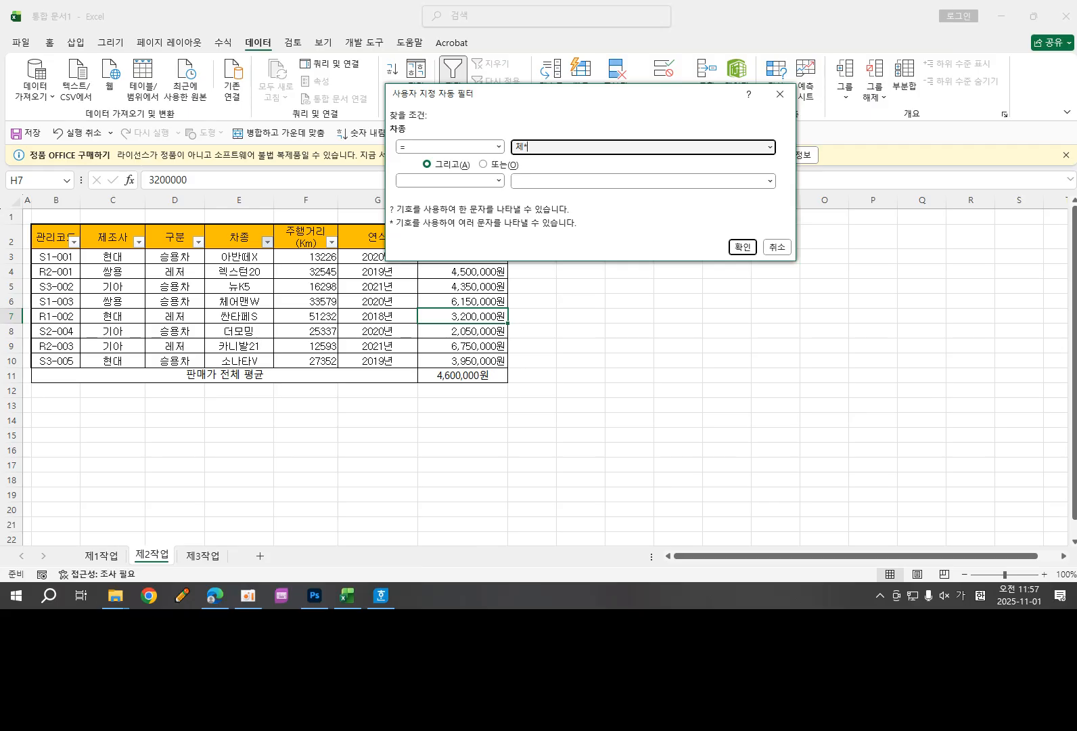
{"action": "left_click", "coordinate": [742, 246]}
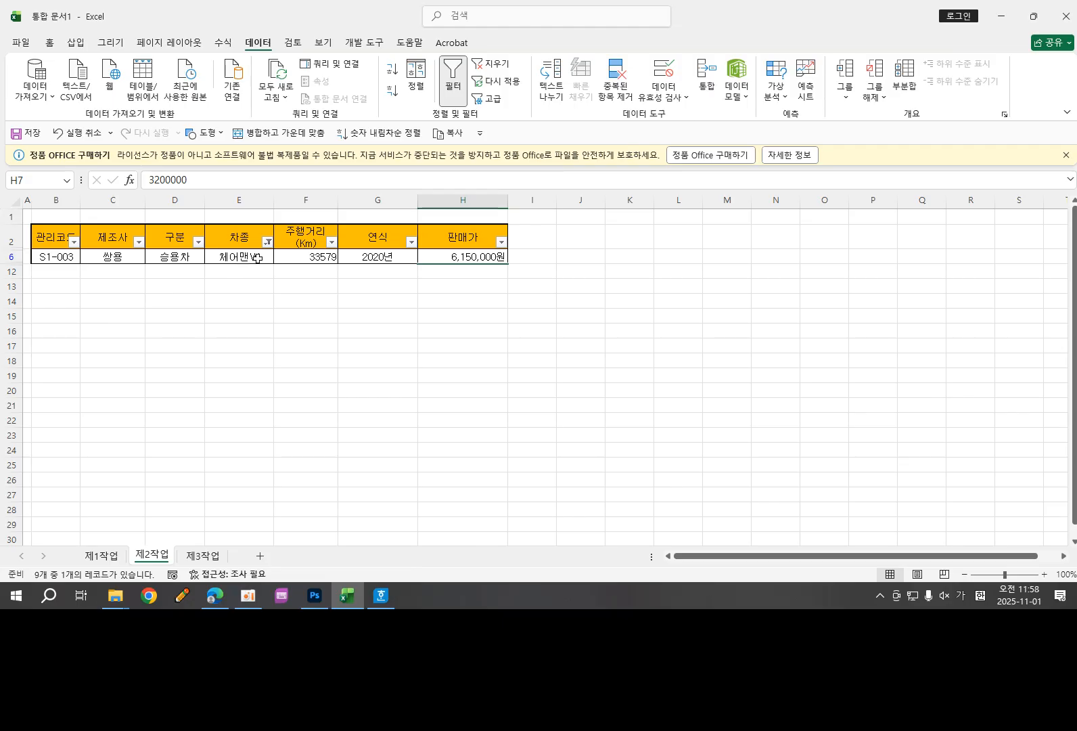
{"action": "left_click", "coordinate": [493, 67]}
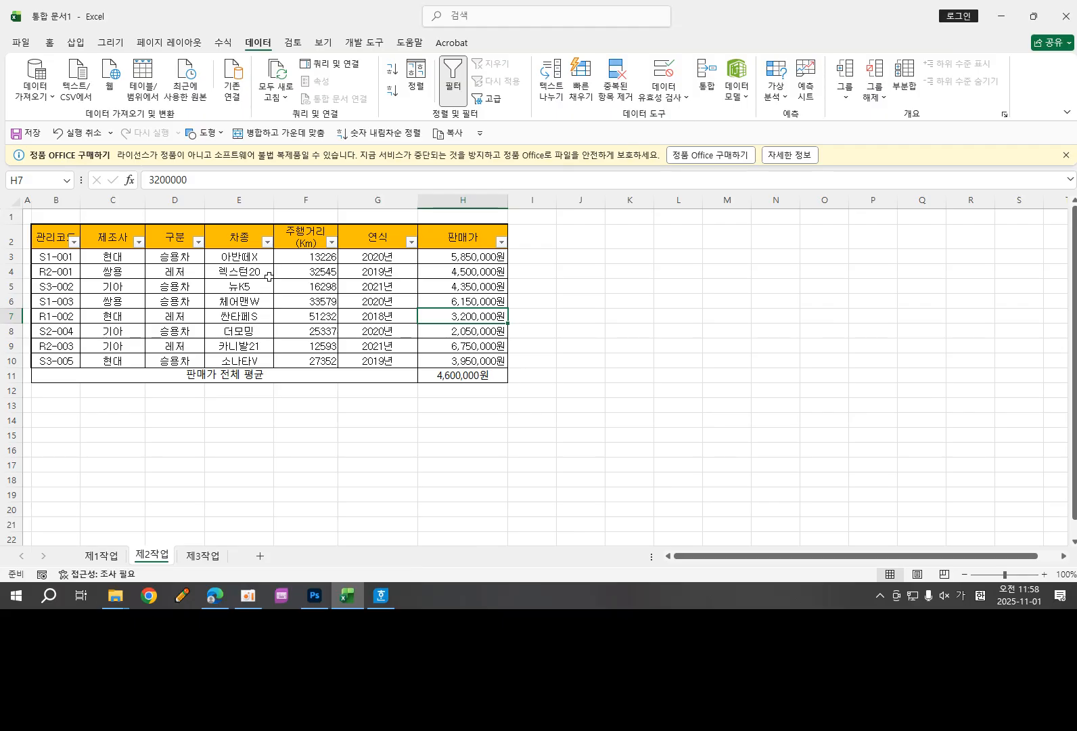
Step: Filter the 차종 column to 더모닝 with an equals condition using the * wildcard, and clear that filter
{"action": "left_click", "coordinate": [266, 243]}
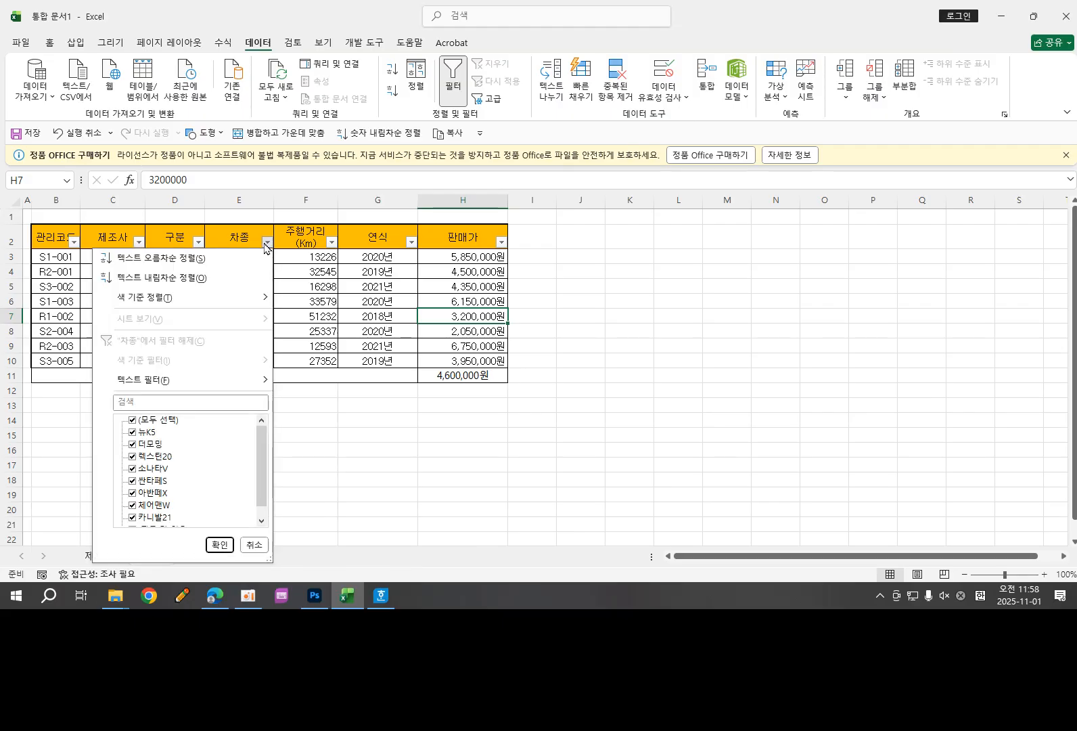
{"action": "mouse_move", "coordinate": [180, 391]}
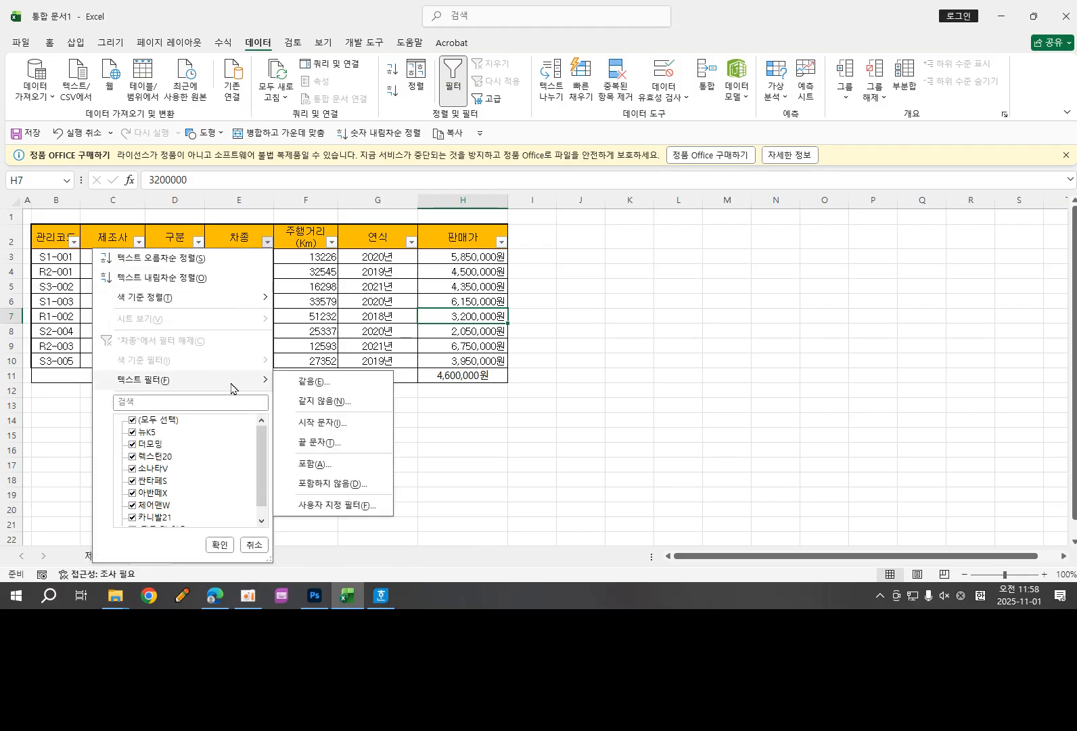
{"action": "left_click", "coordinate": [338, 380]}
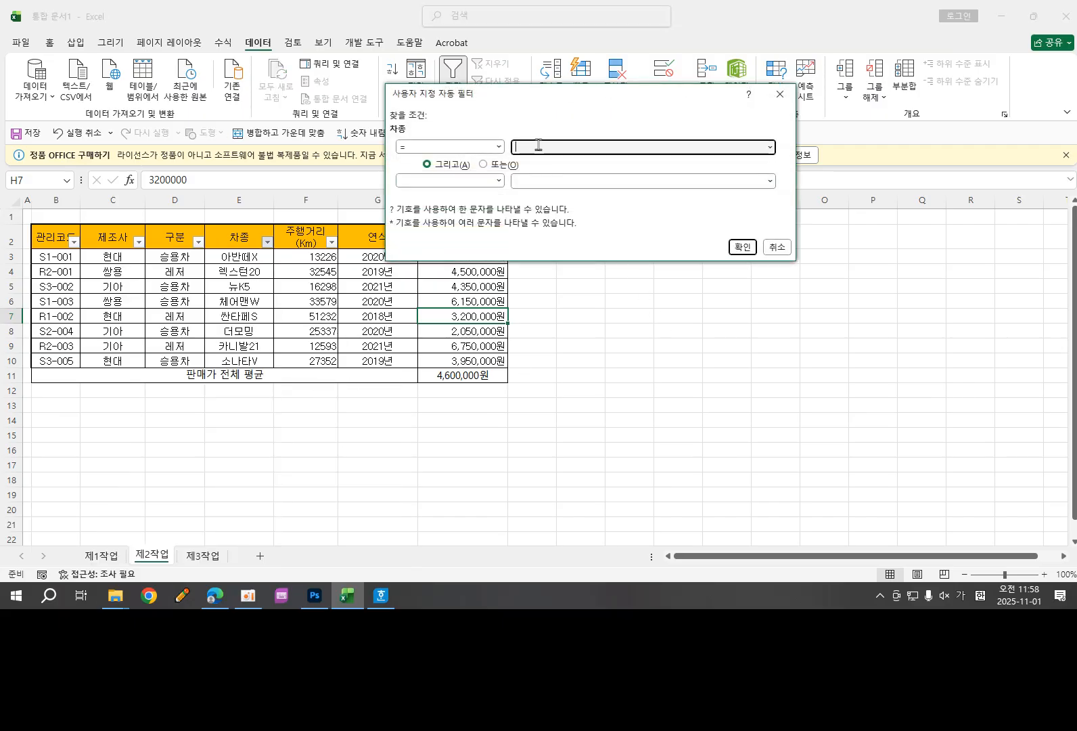
{"action": "type", "text": "*"}
{"action": "left_click", "coordinate": [742, 246]}
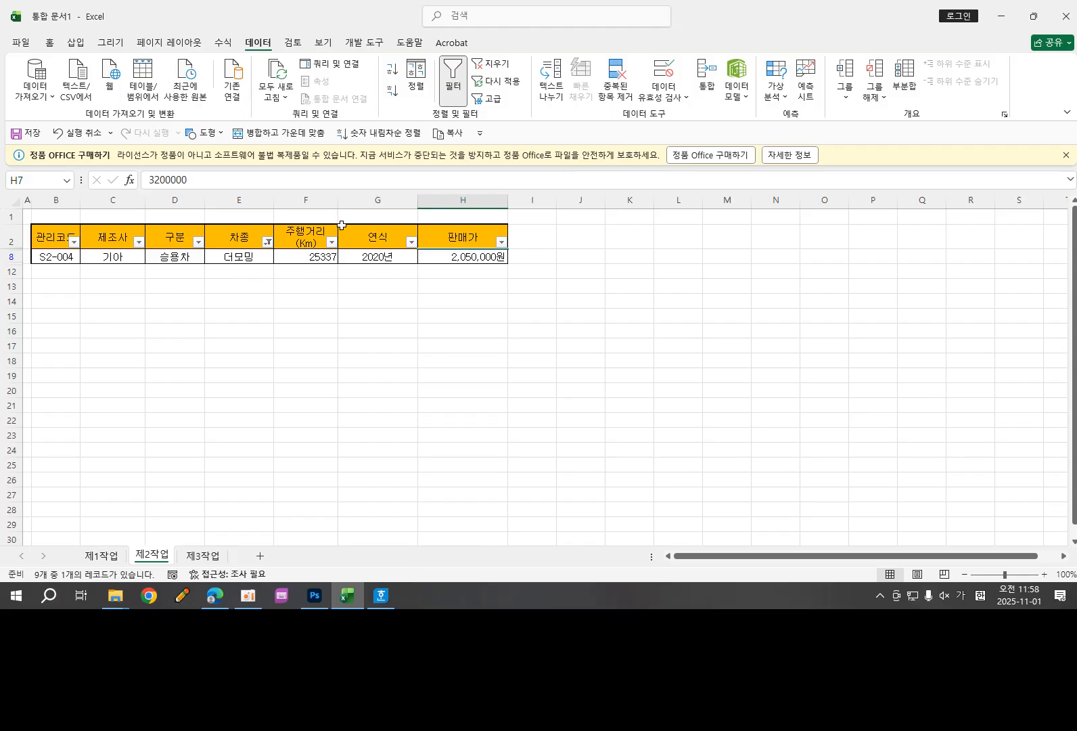
{"action": "left_click", "coordinate": [492, 67]}
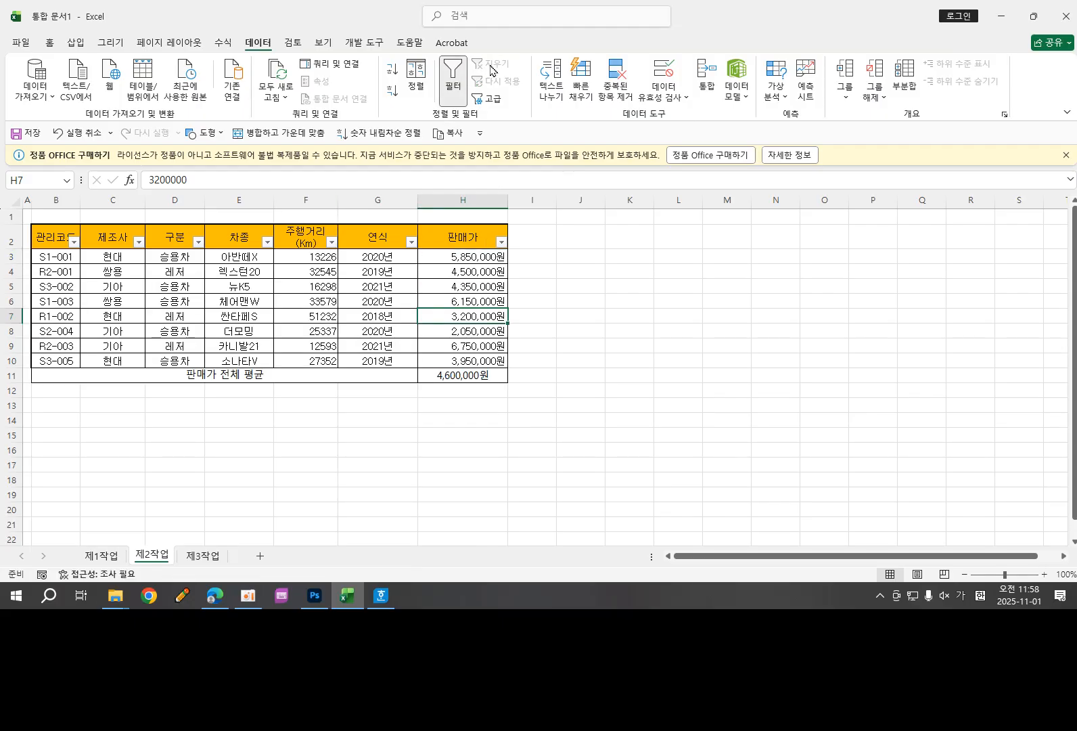
Step: Filter the 차종 column with an equals condition of *니* and clear that filter
{"action": "left_click", "coordinate": [267, 241]}
{"action": "mouse_move", "coordinate": [187, 387]}
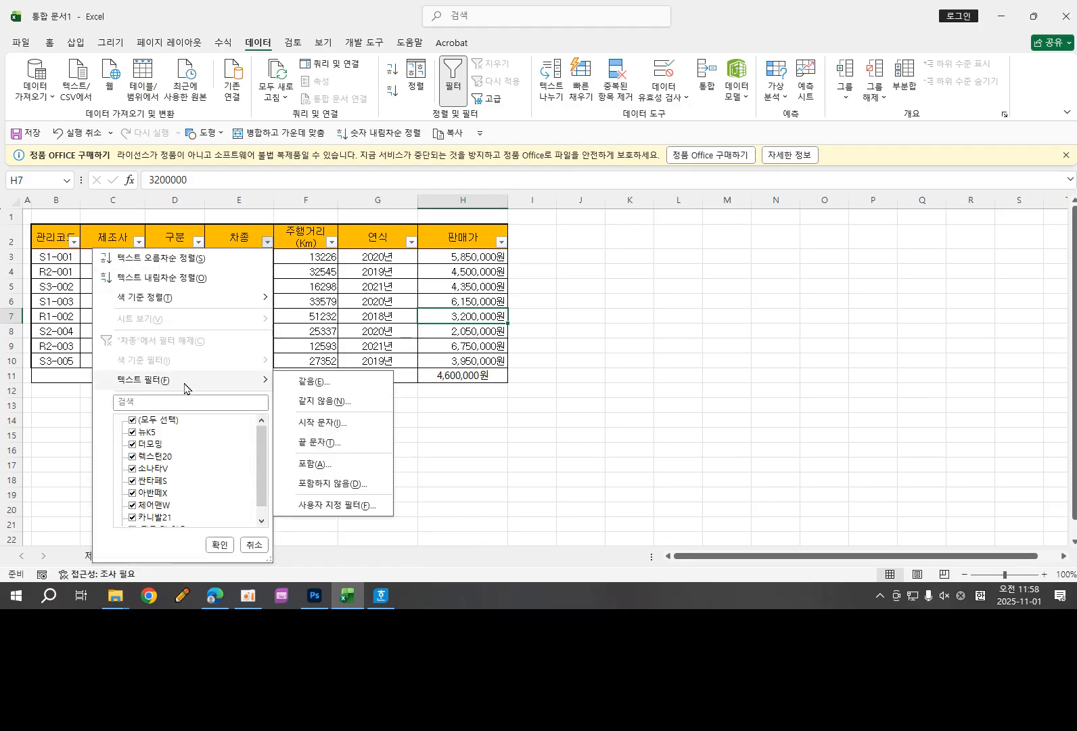
{"action": "left_click", "coordinate": [318, 381]}
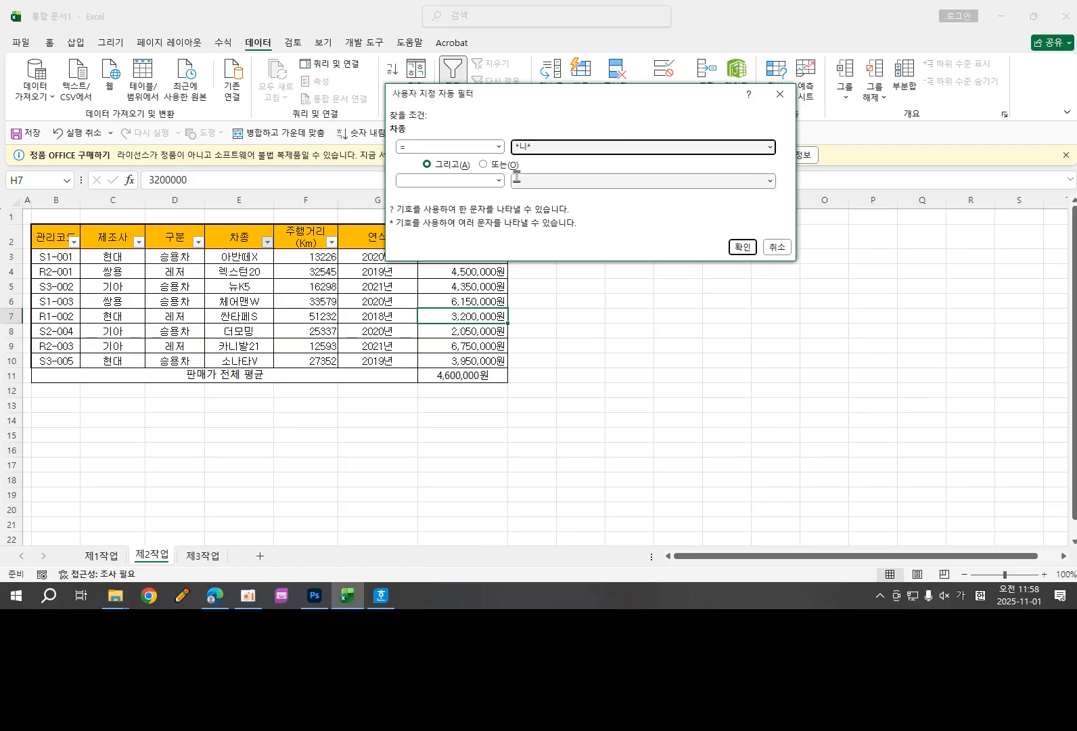
{"action": "left_click", "coordinate": [743, 246]}
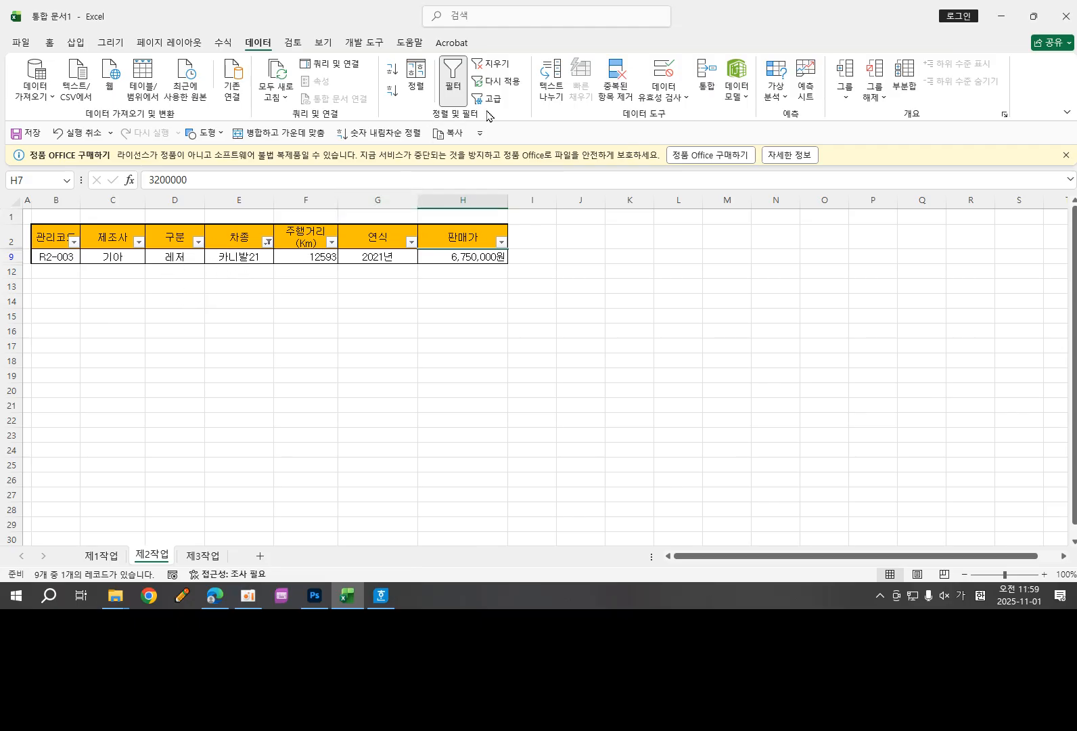
{"action": "left_click", "coordinate": [501, 73]}
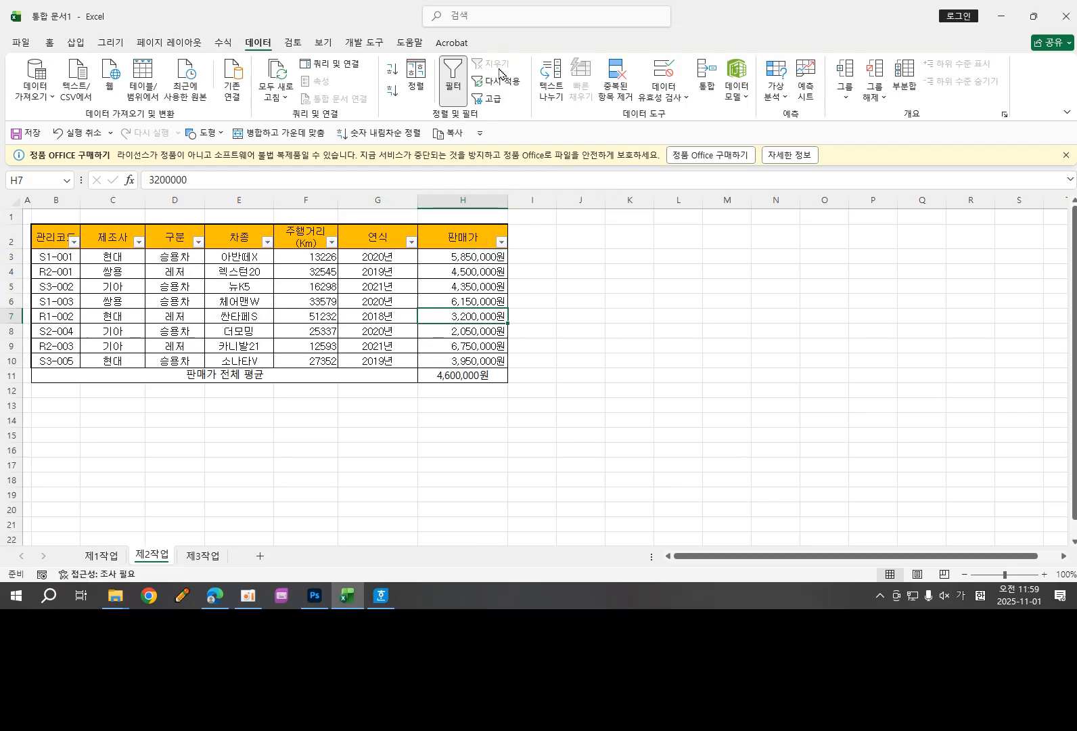
{"action": "left_click", "coordinate": [578, 343]}
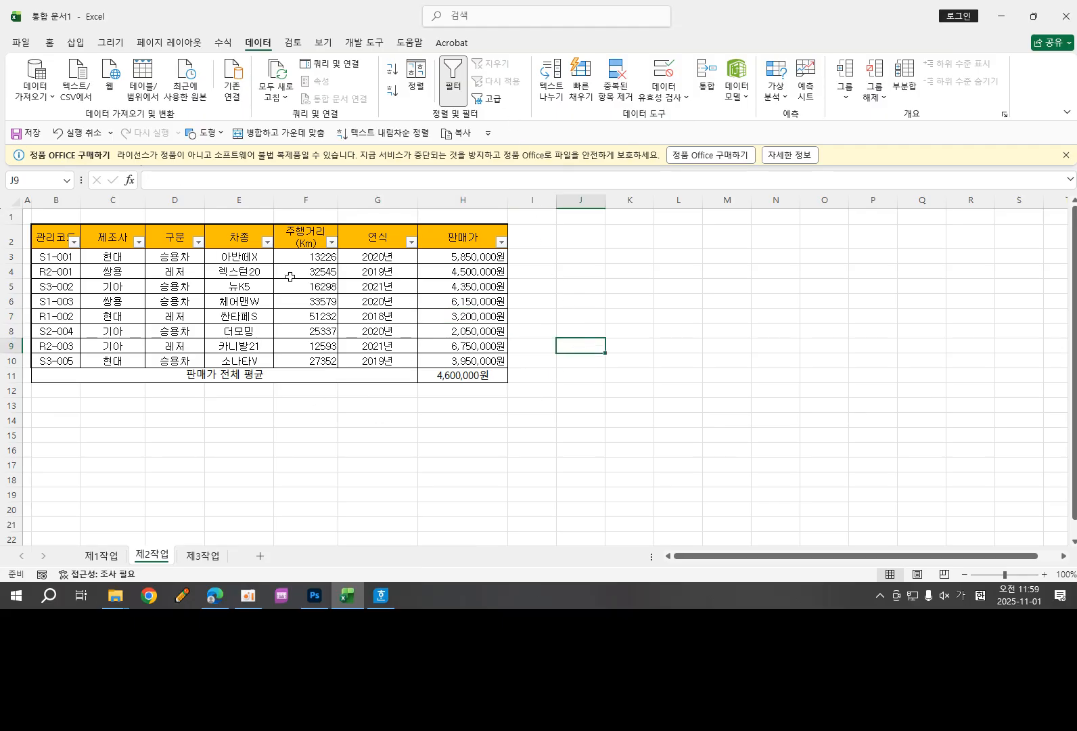